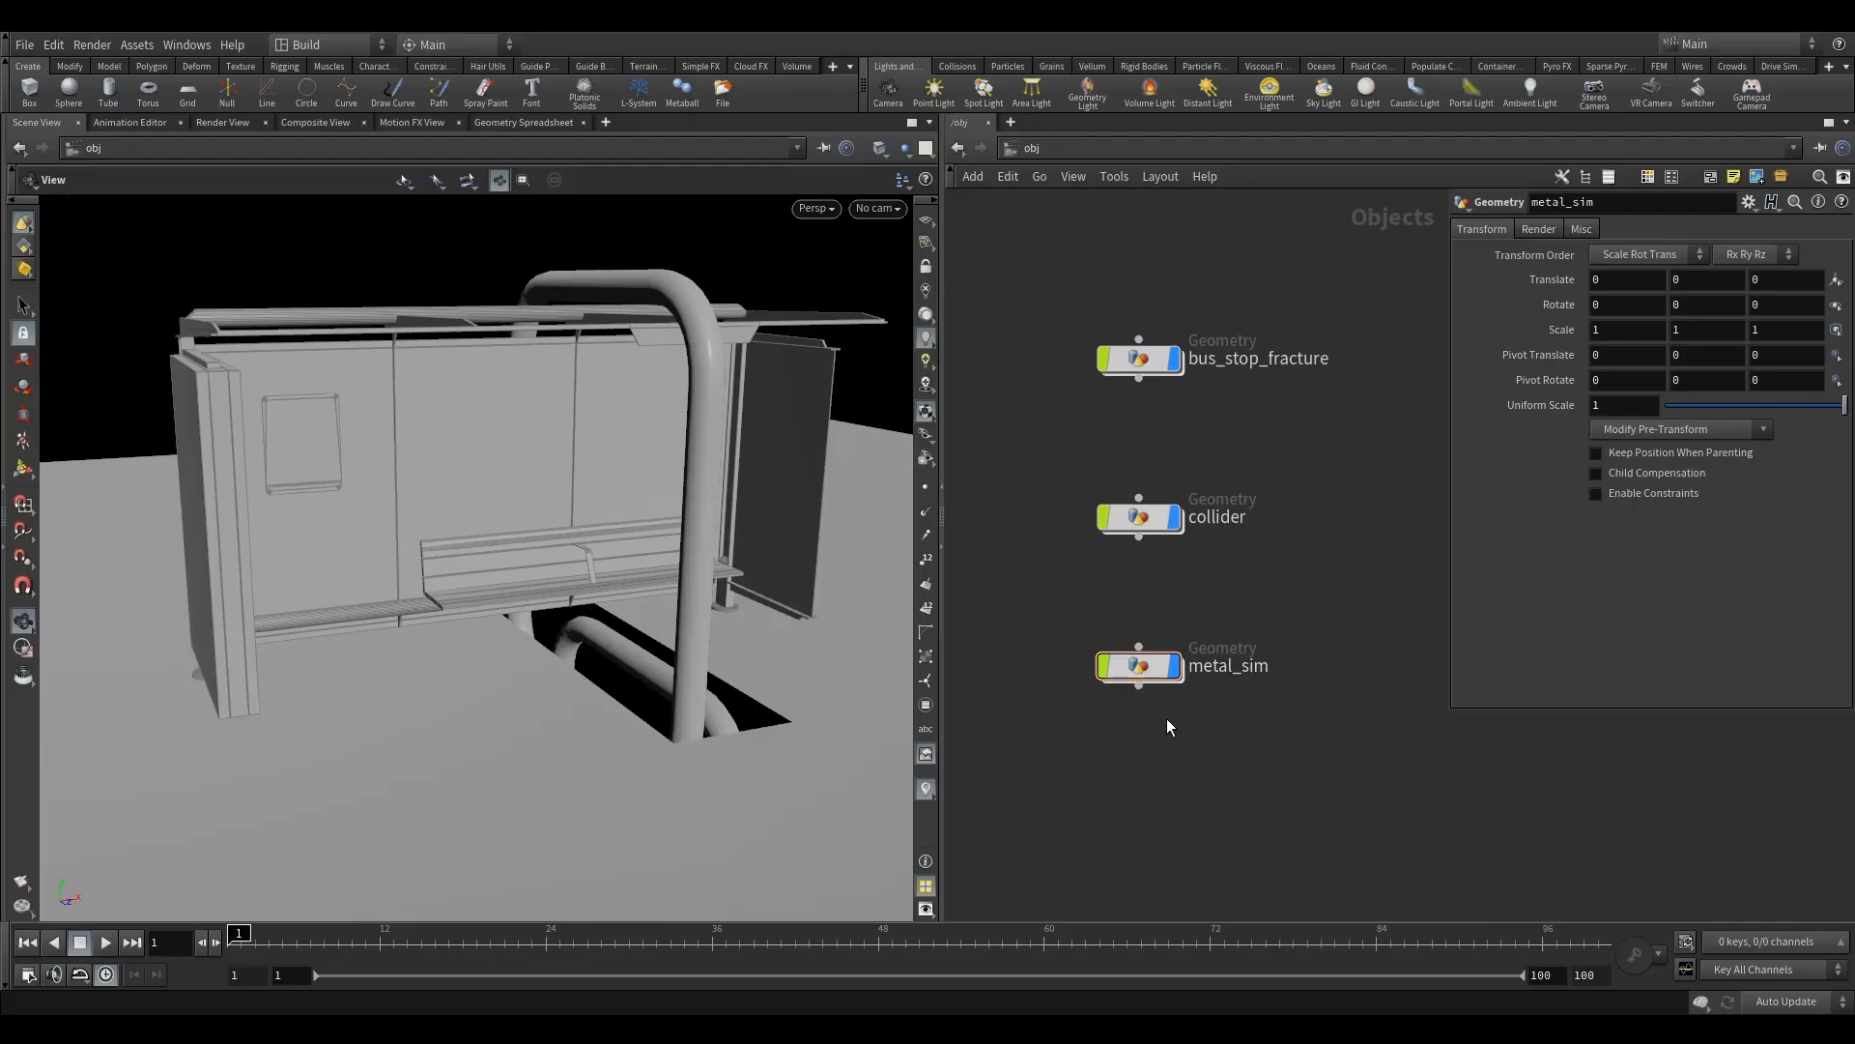
- Go inside the metal_sim geometry object and add an Object Merge node to its empty network
double_click(1135, 669)
key("Tab")
type("obj")
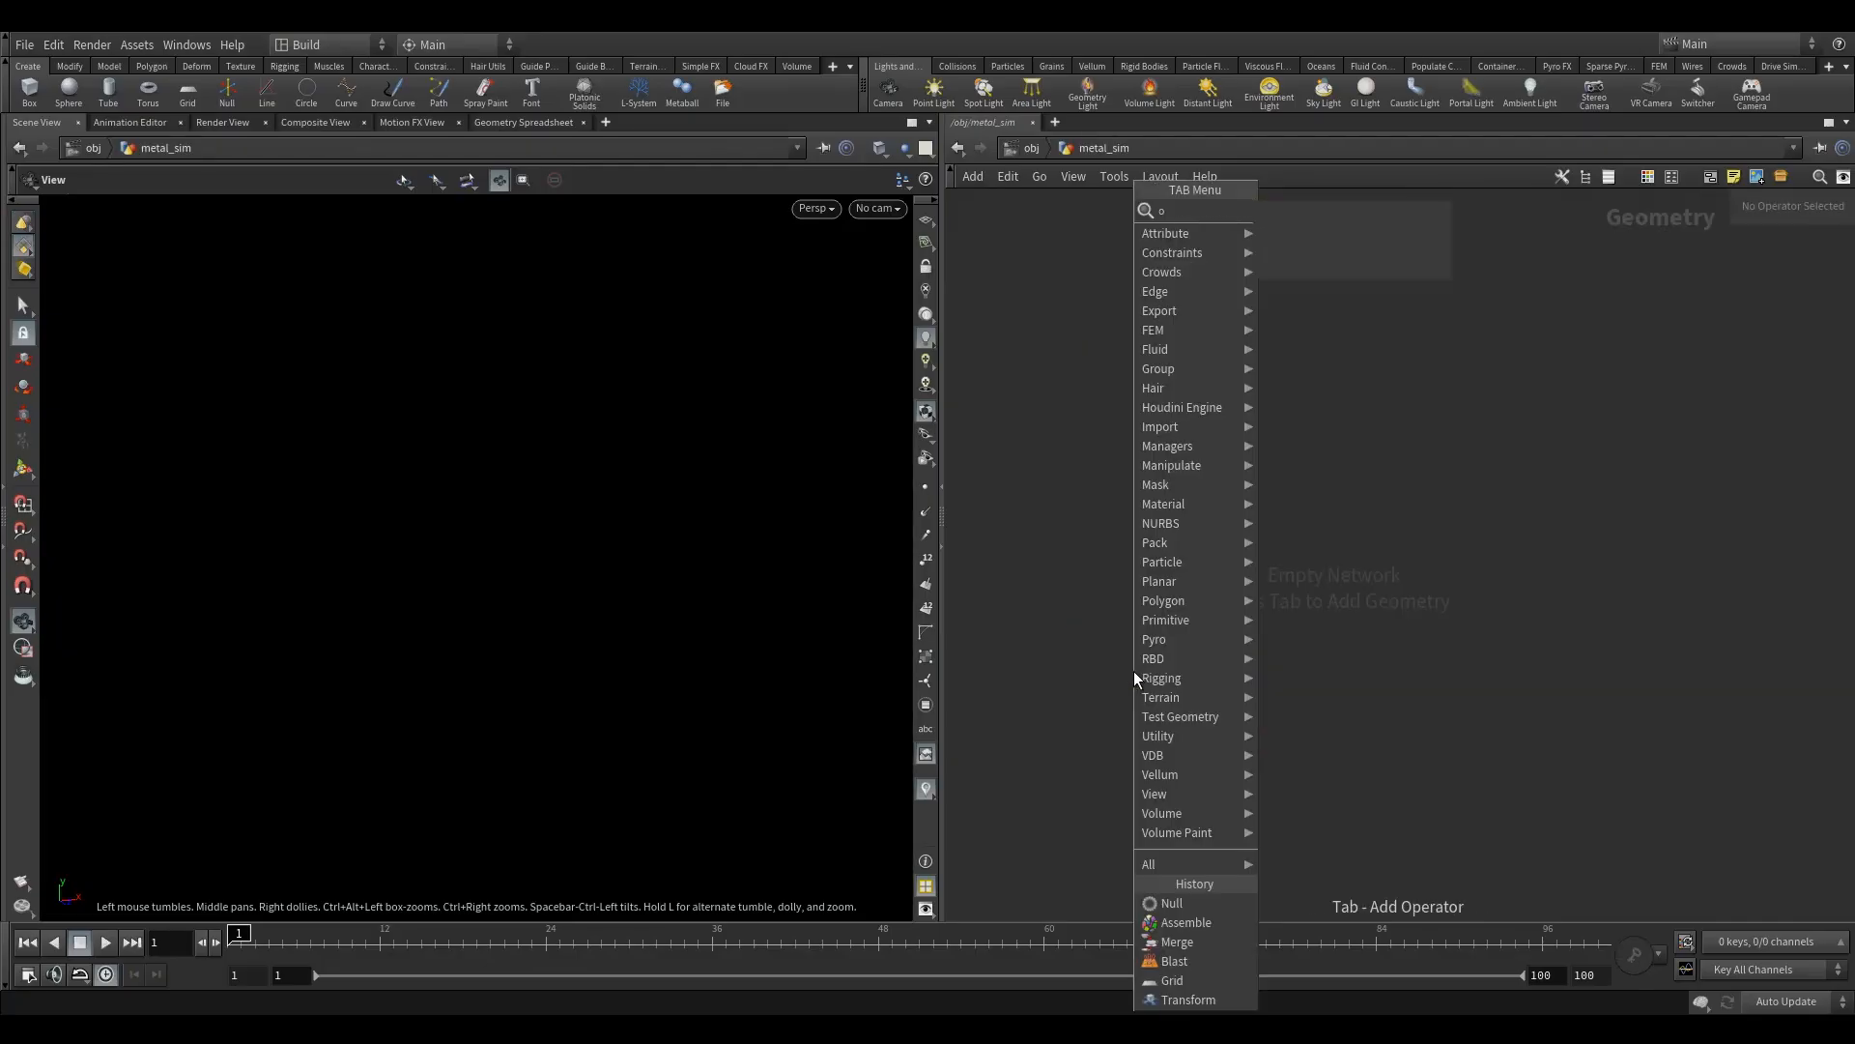
left_click(1308, 212)
left_click(1186, 396)
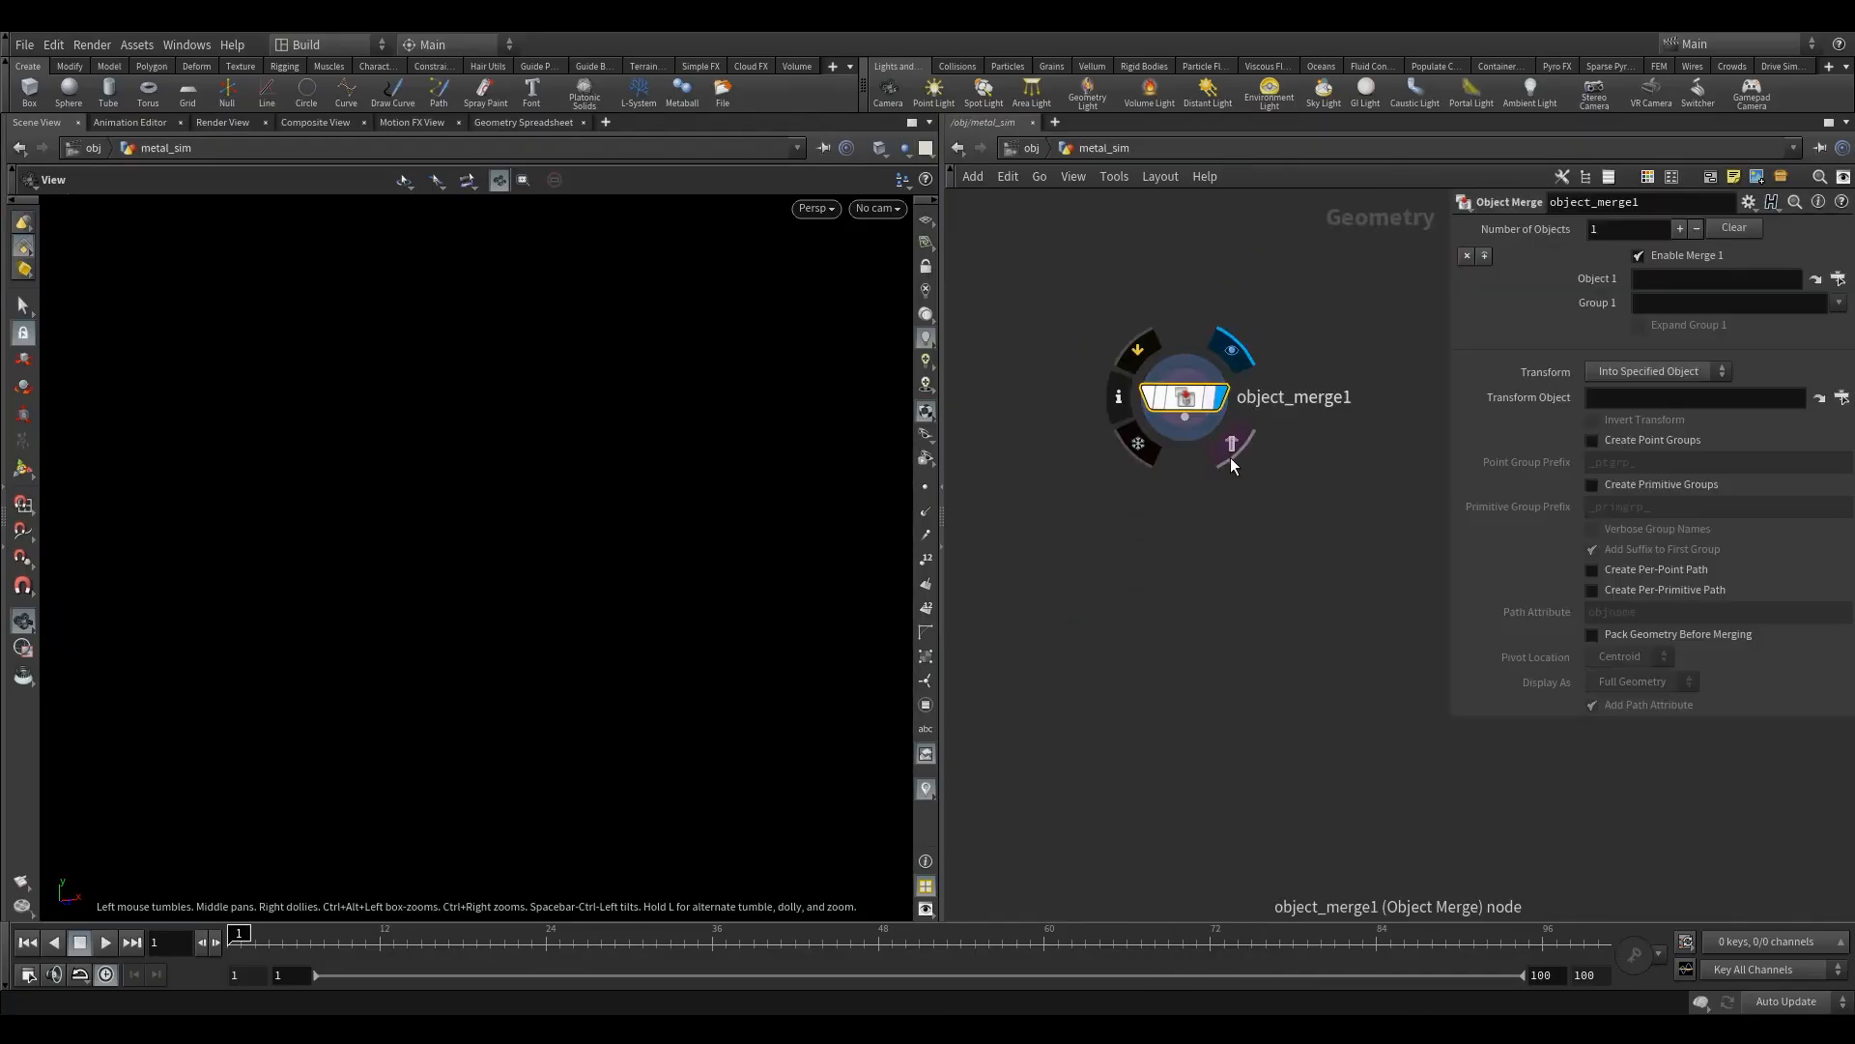
- Set the Object Merge node's Object 1 source to OUT_big_metal from bus_stop_fracture and reposition the node
left_click(1838, 278)
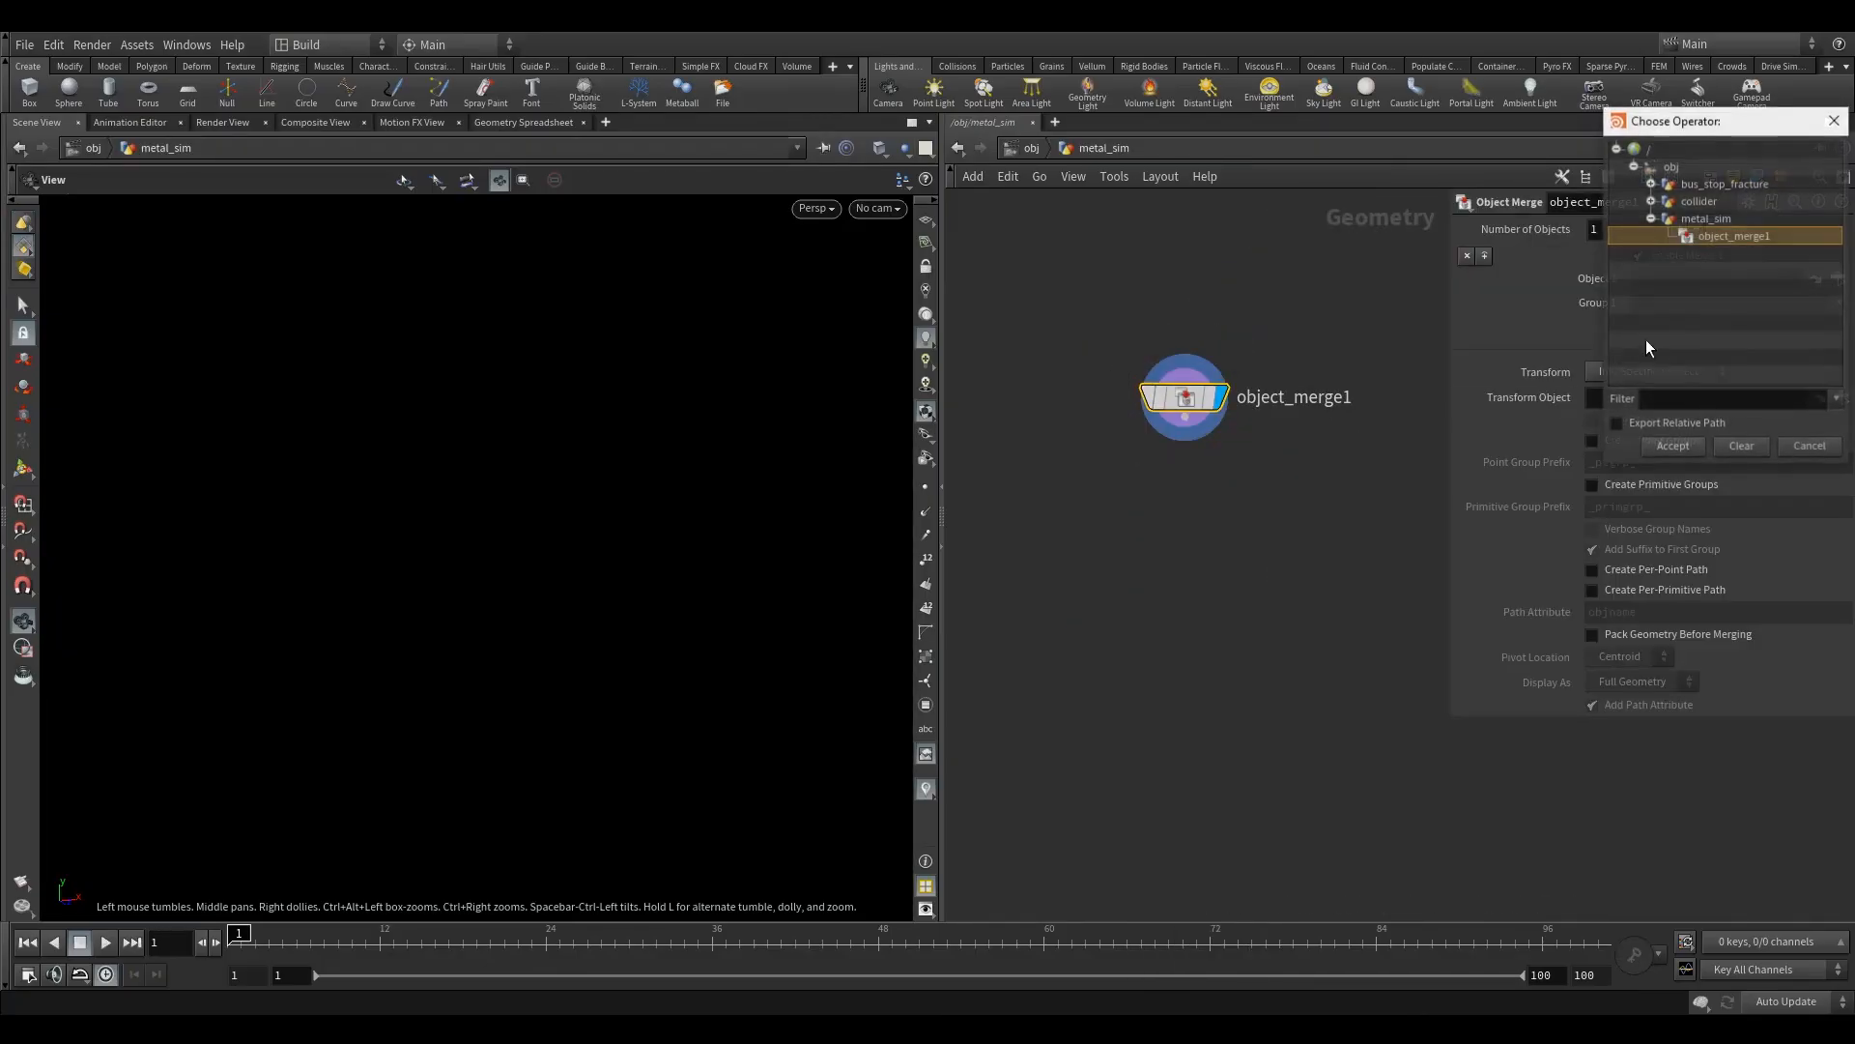
left_click(1651, 220)
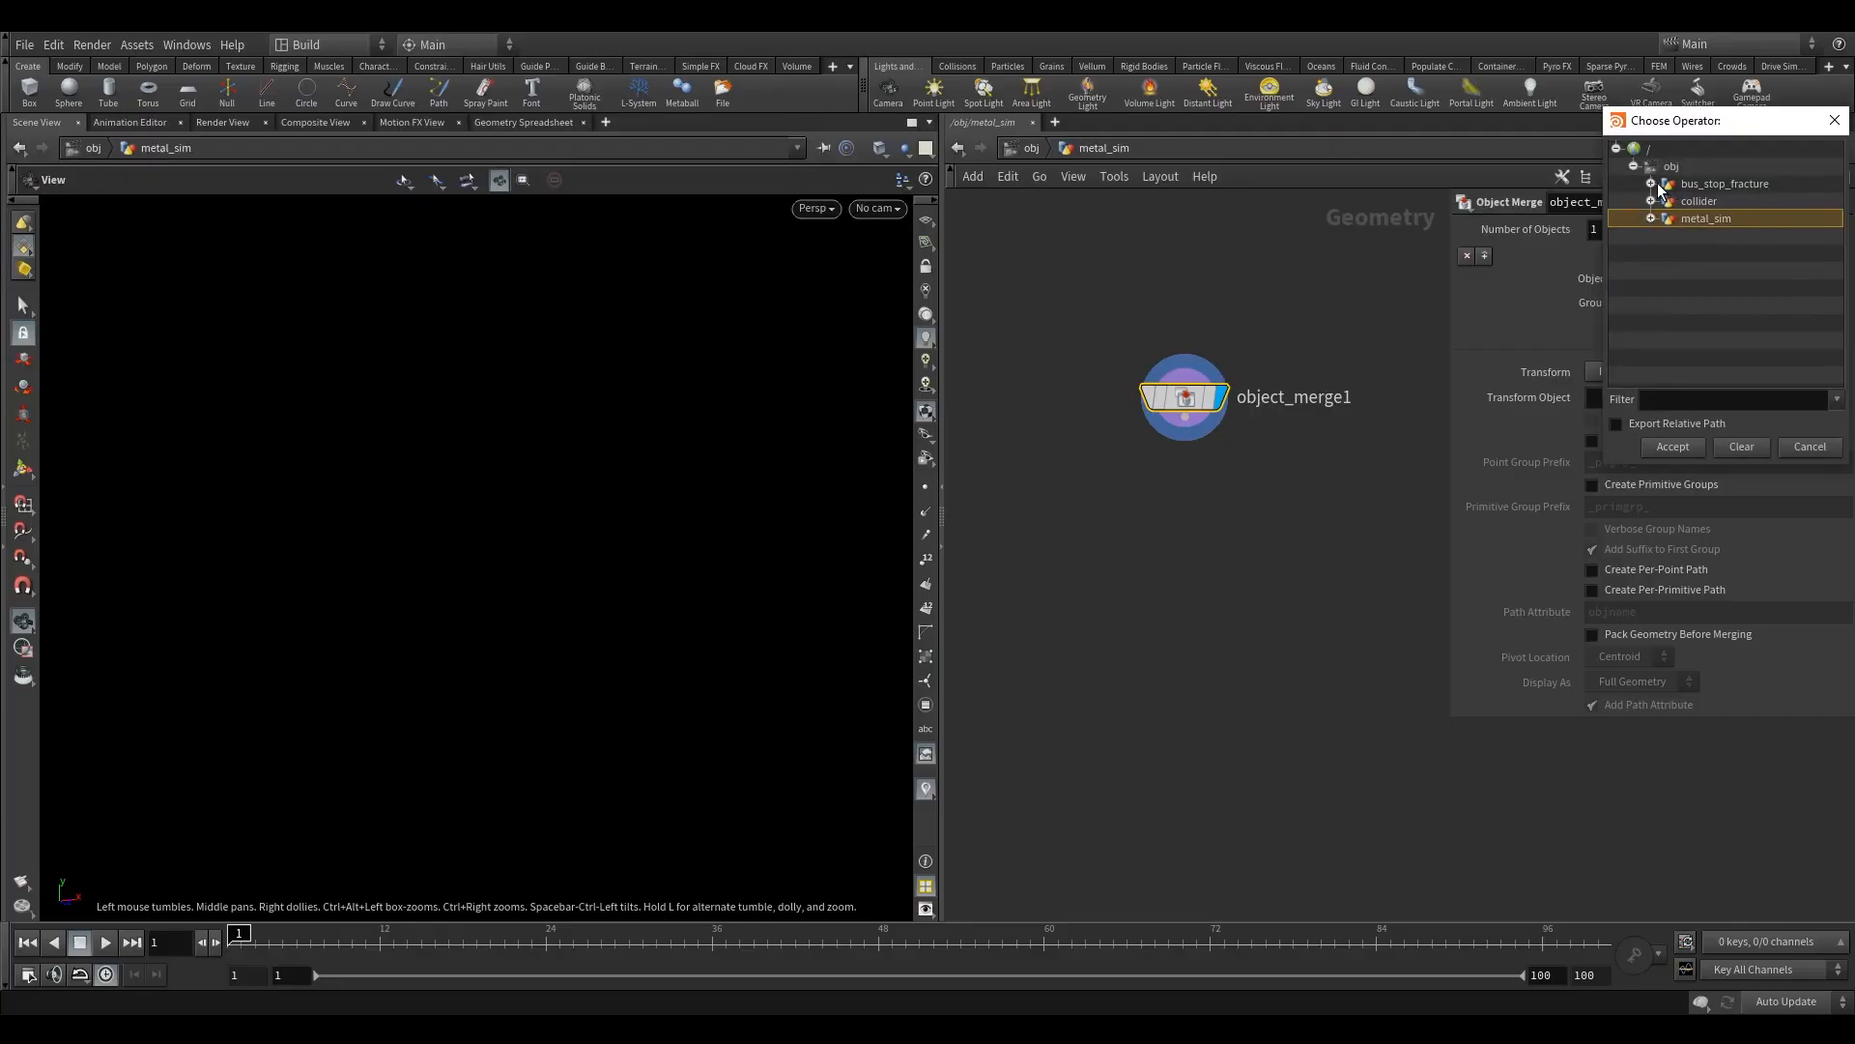
left_click(1653, 184)
left_click(1730, 201)
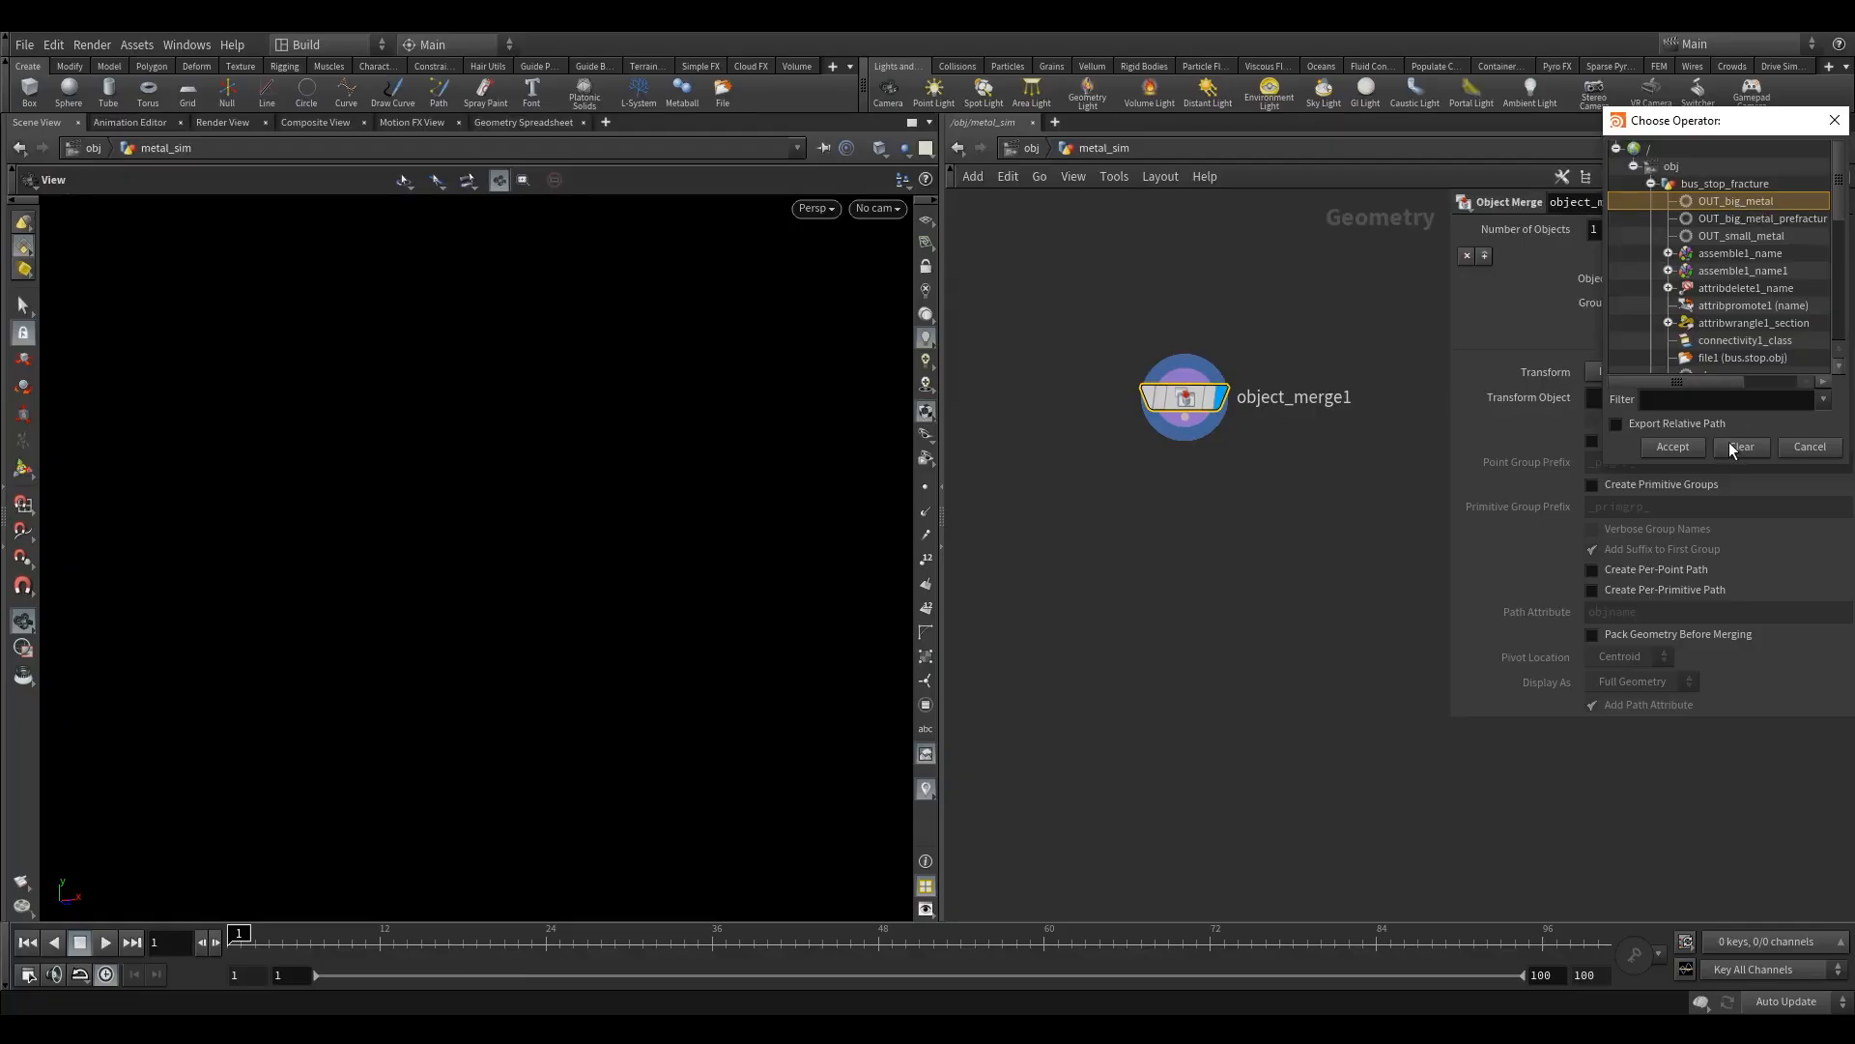
left_click(1673, 446)
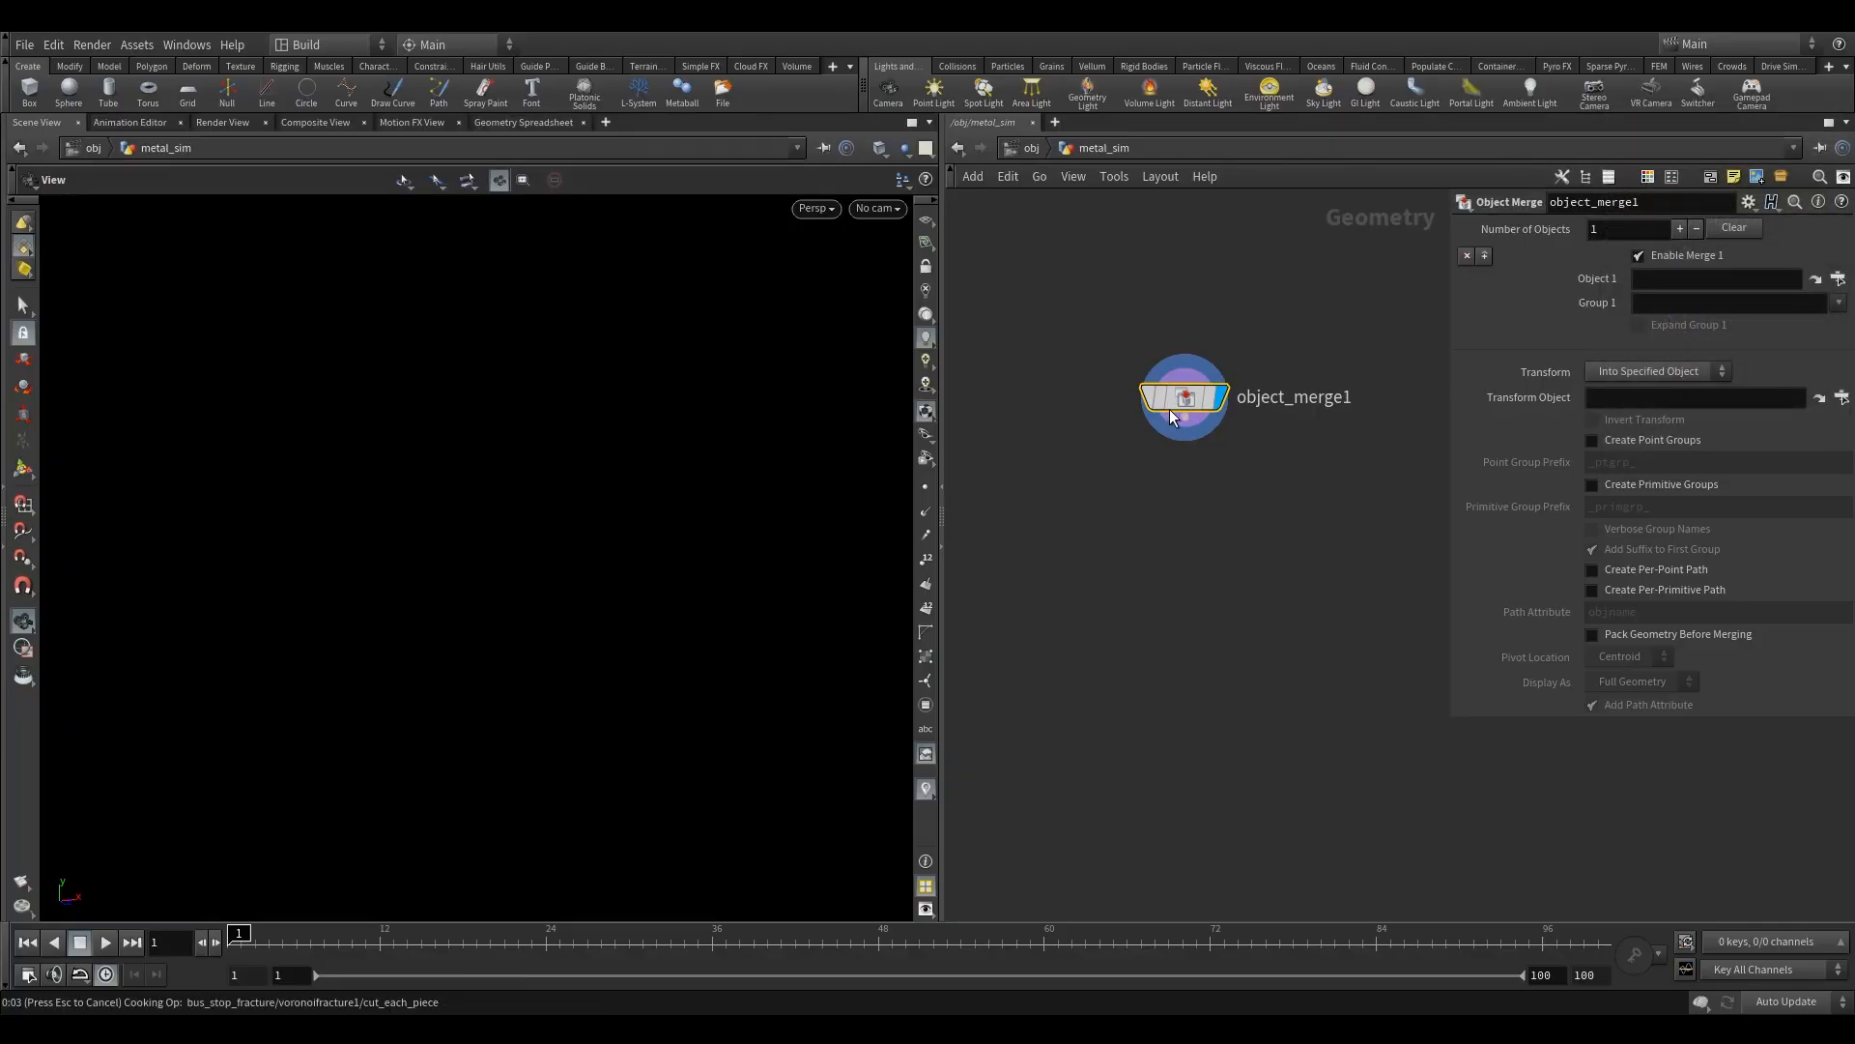
left_click_drag(1188, 406, 1124, 447)
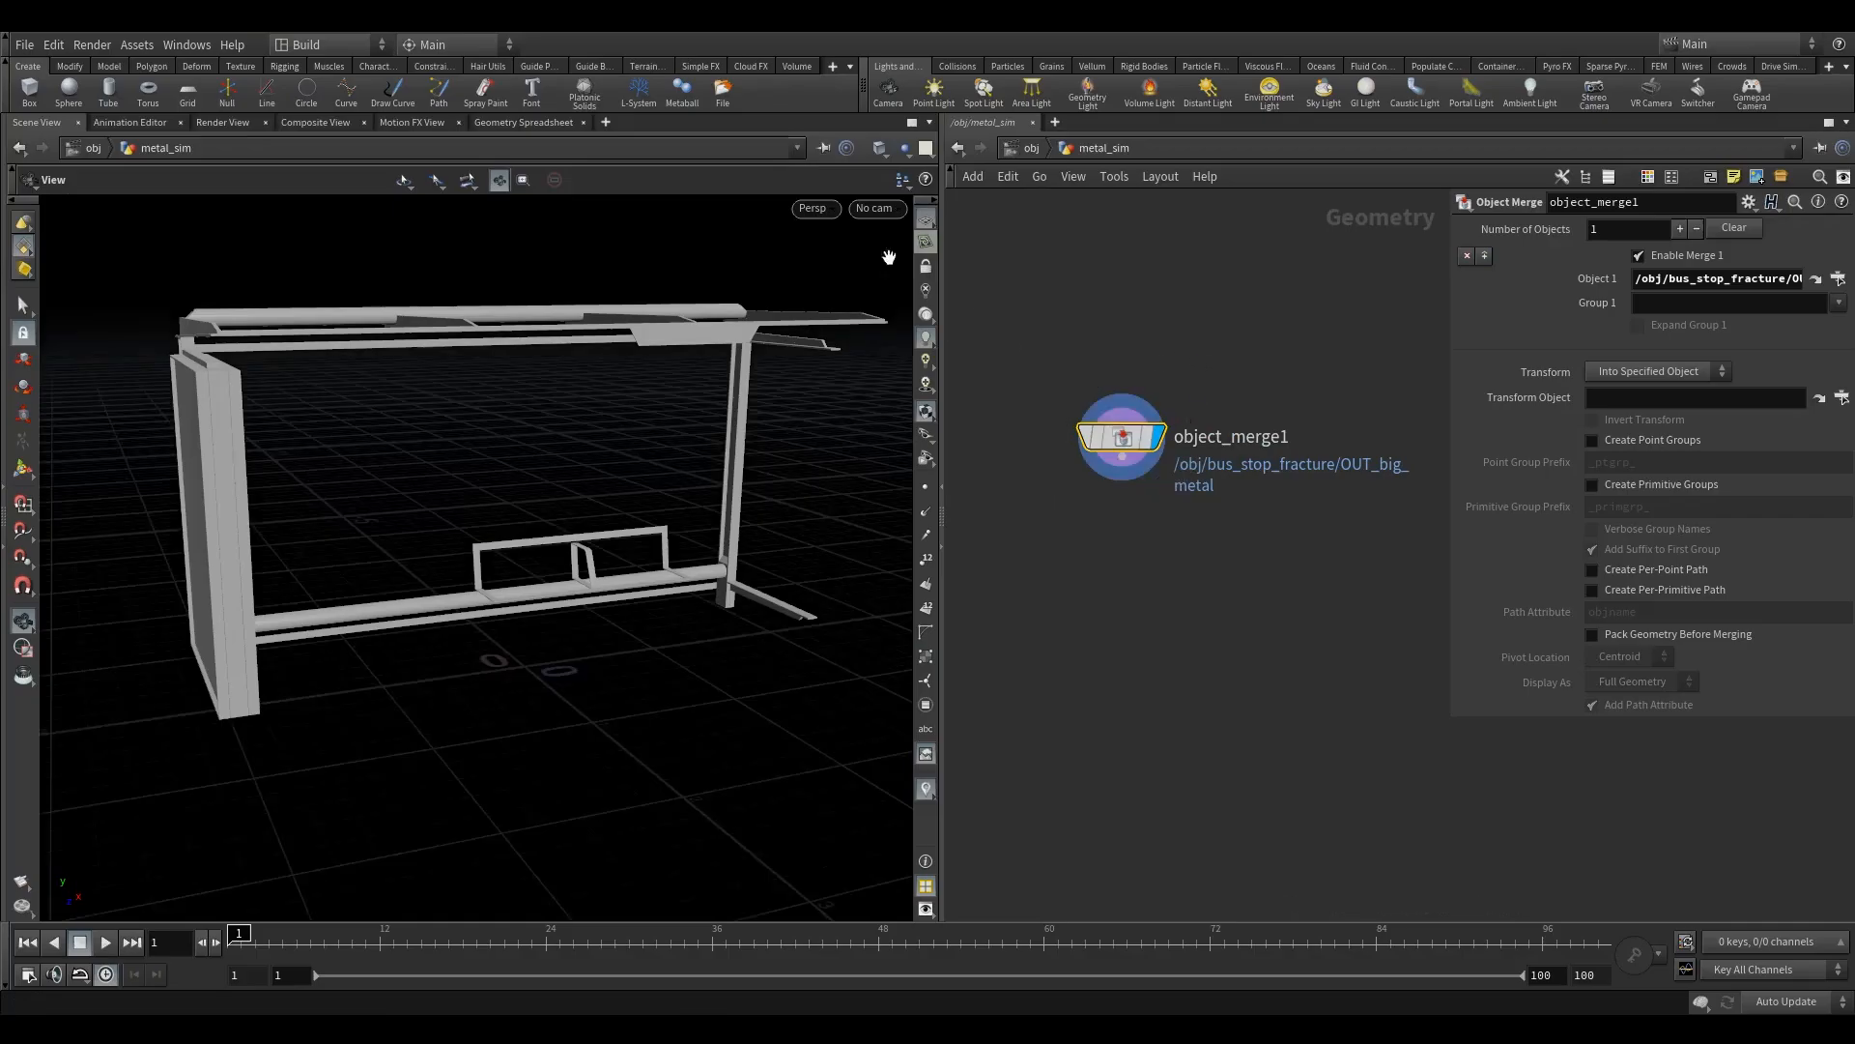
- Duplicate the Object Merge node, point the copy at OUT_collider from the collider object, and display the original node
left_click_drag(618, 484, 589, 507)
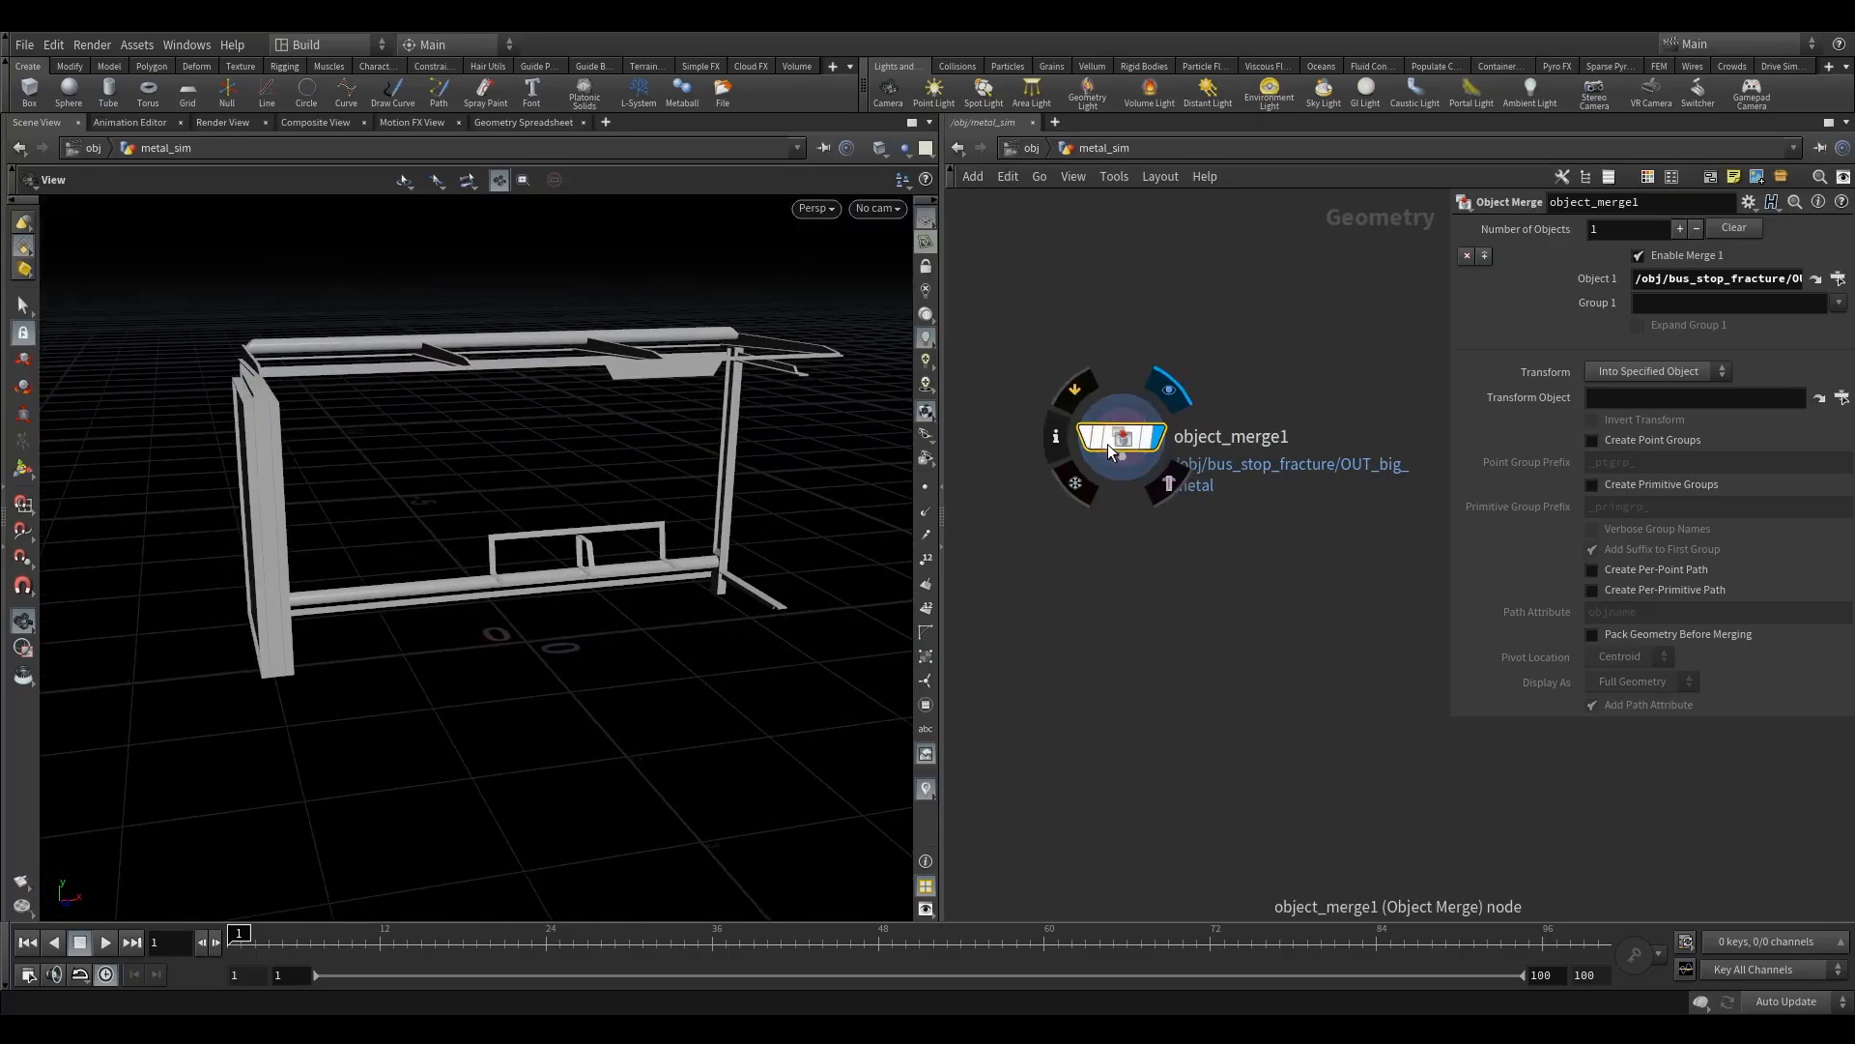
left_click_drag(1118, 441, 1321, 414)
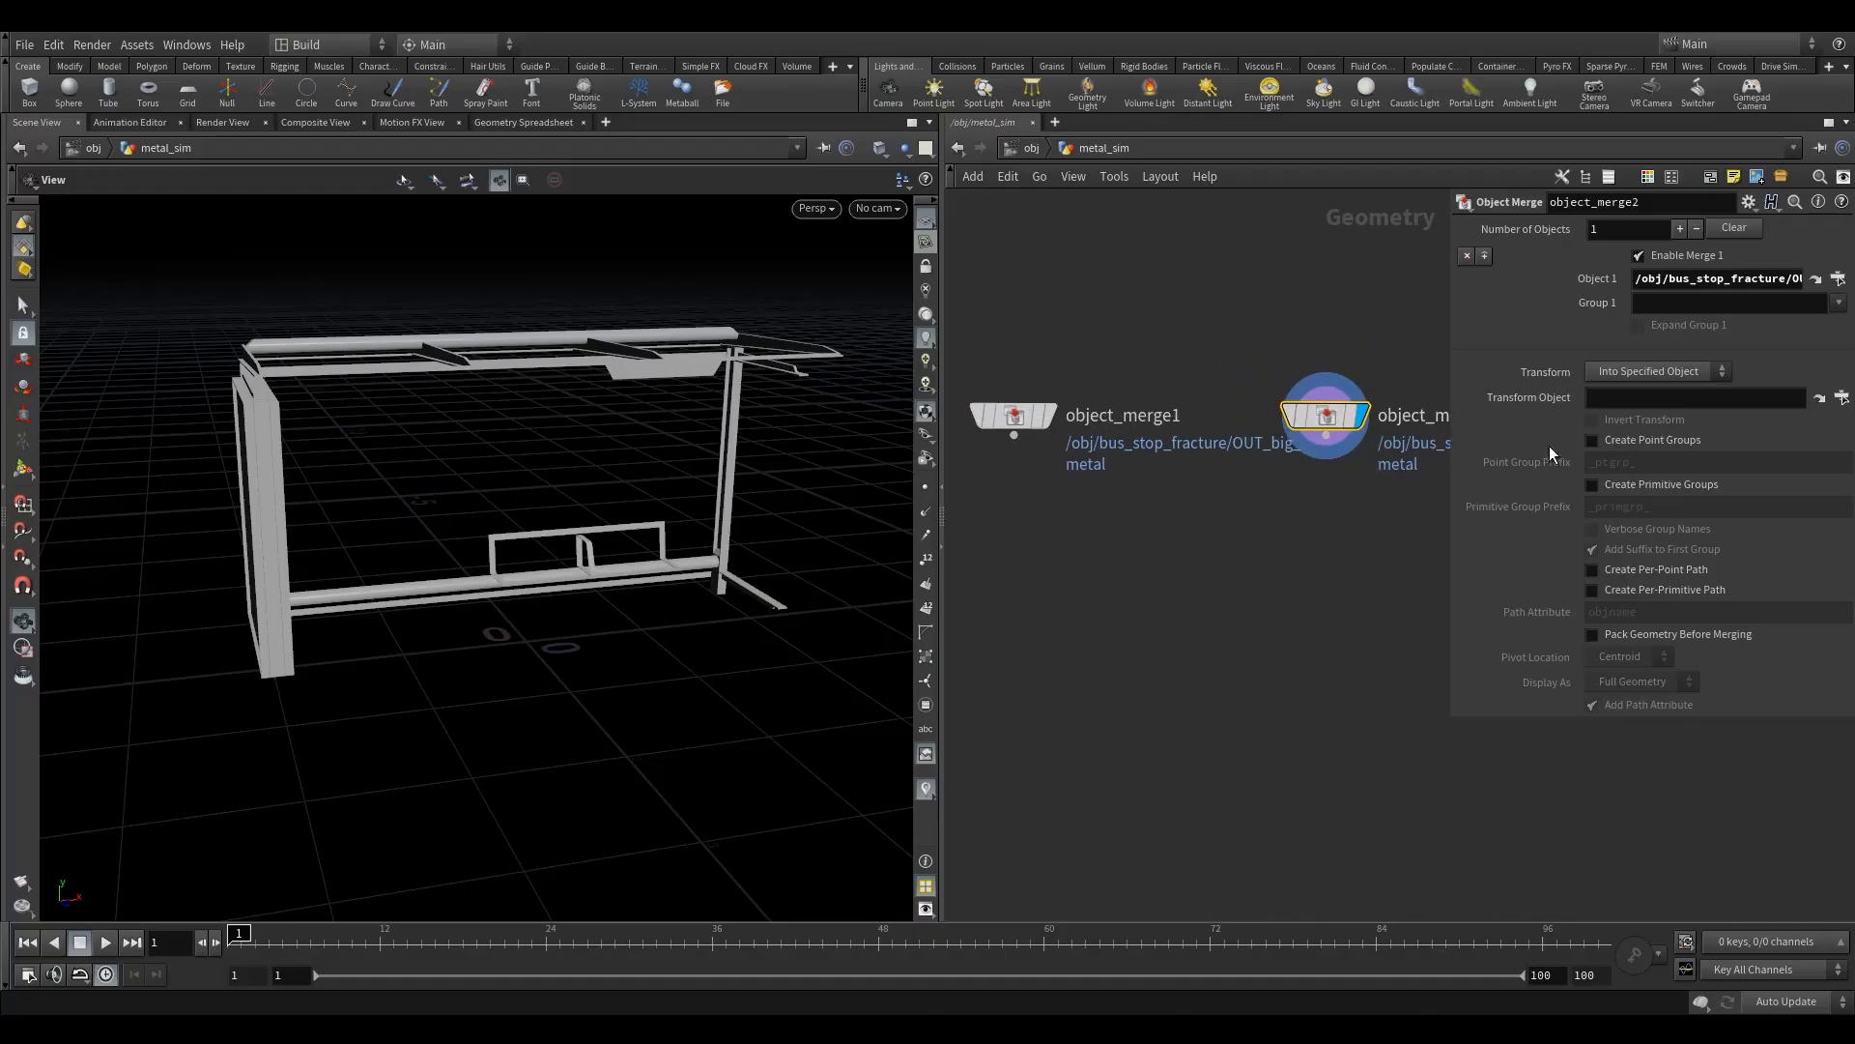
left_click(1838, 279)
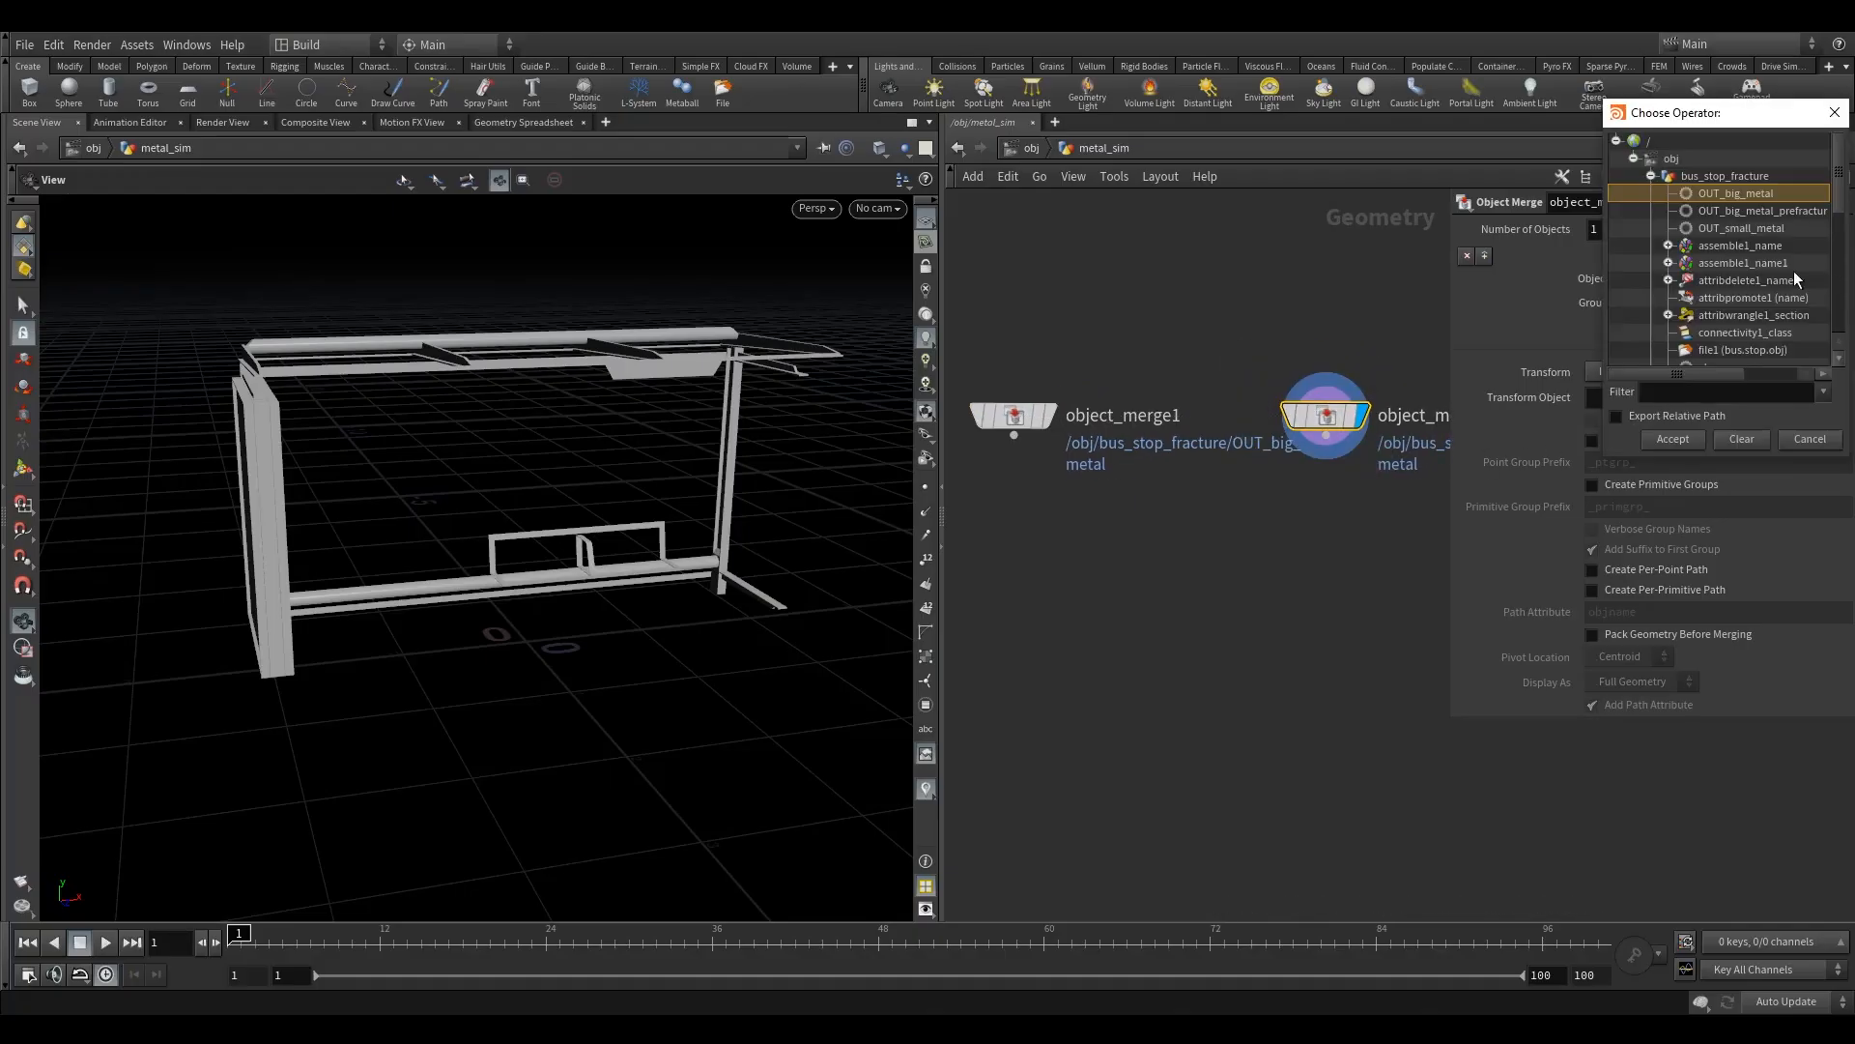
left_click(1652, 176)
left_click(1652, 194)
left_click(1715, 228)
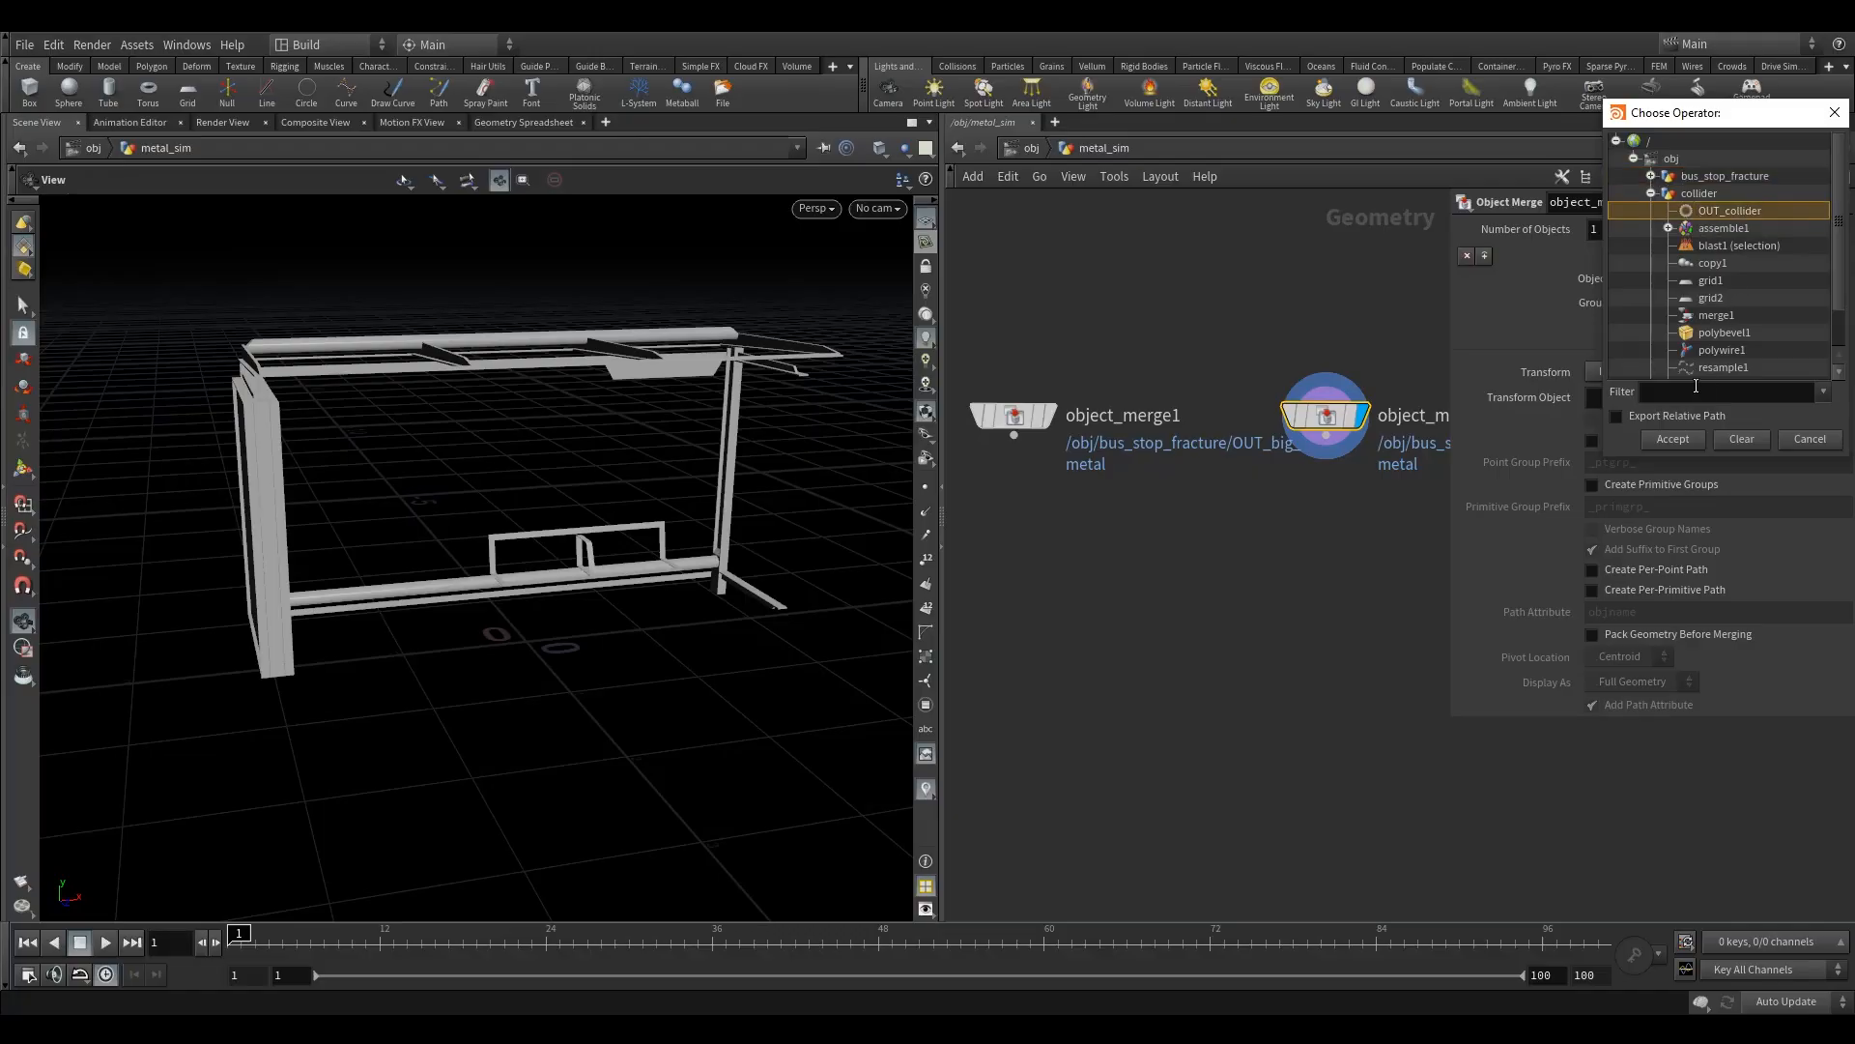
left_click(1673, 438)
left_click(1044, 415)
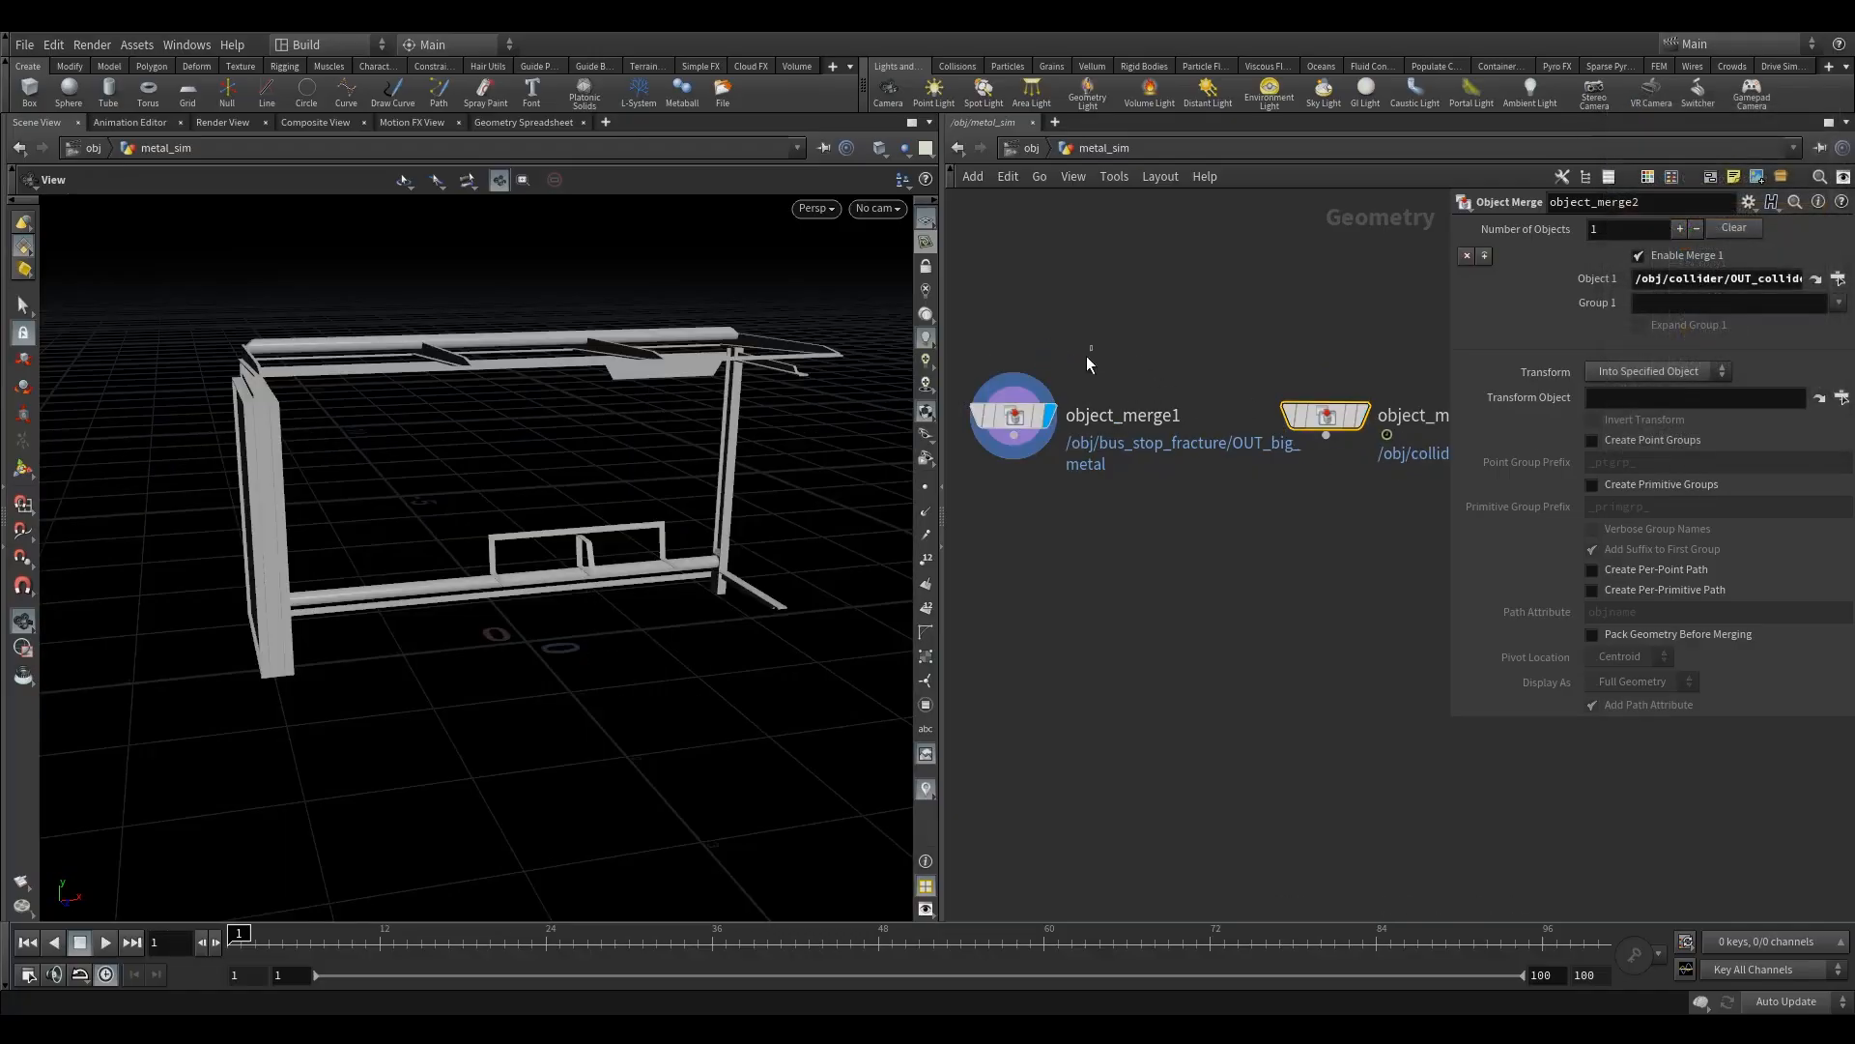
- Examine the imported bus stop metal frame from several angles, including the large side panel, roof beams and bench supports
left_click_drag(495, 509, 592, 493)
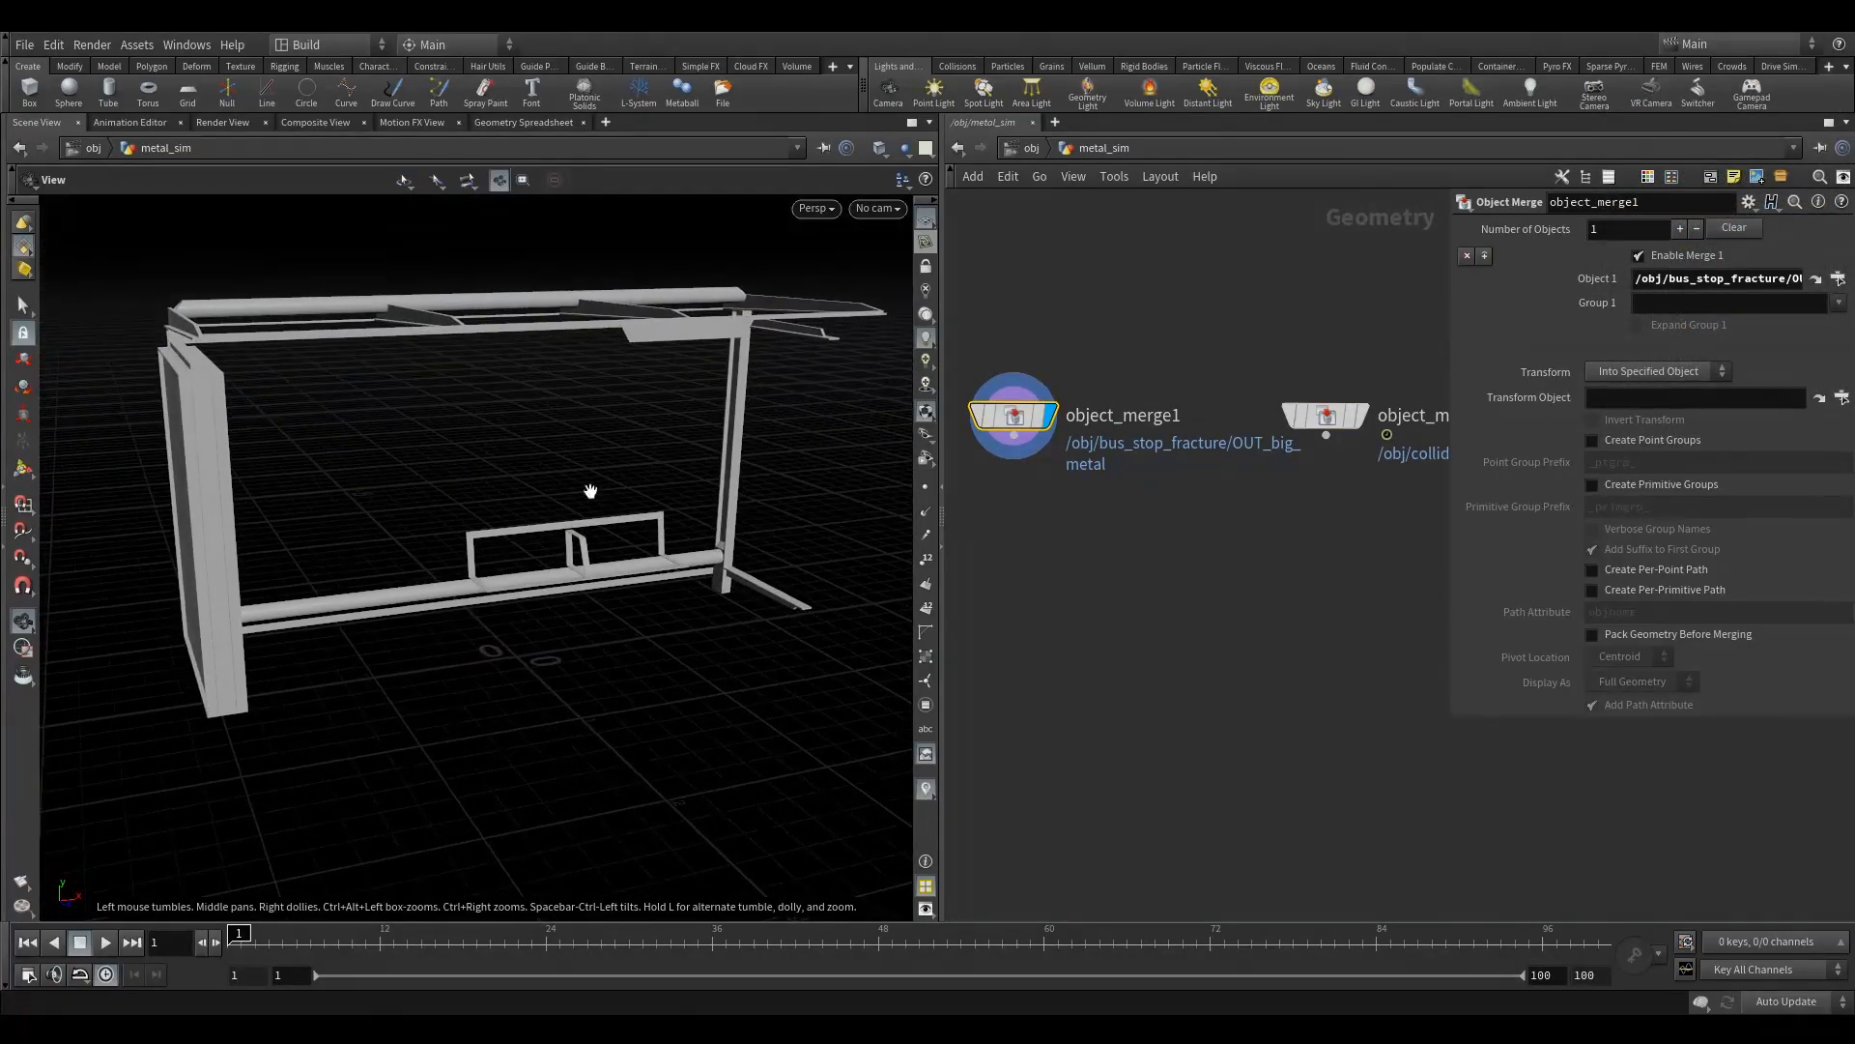
mouse_move(935, 519)
left_mouse_down()
mouse_move(1116, 519)
mouse_move(957, 518)
left_mouse_up()
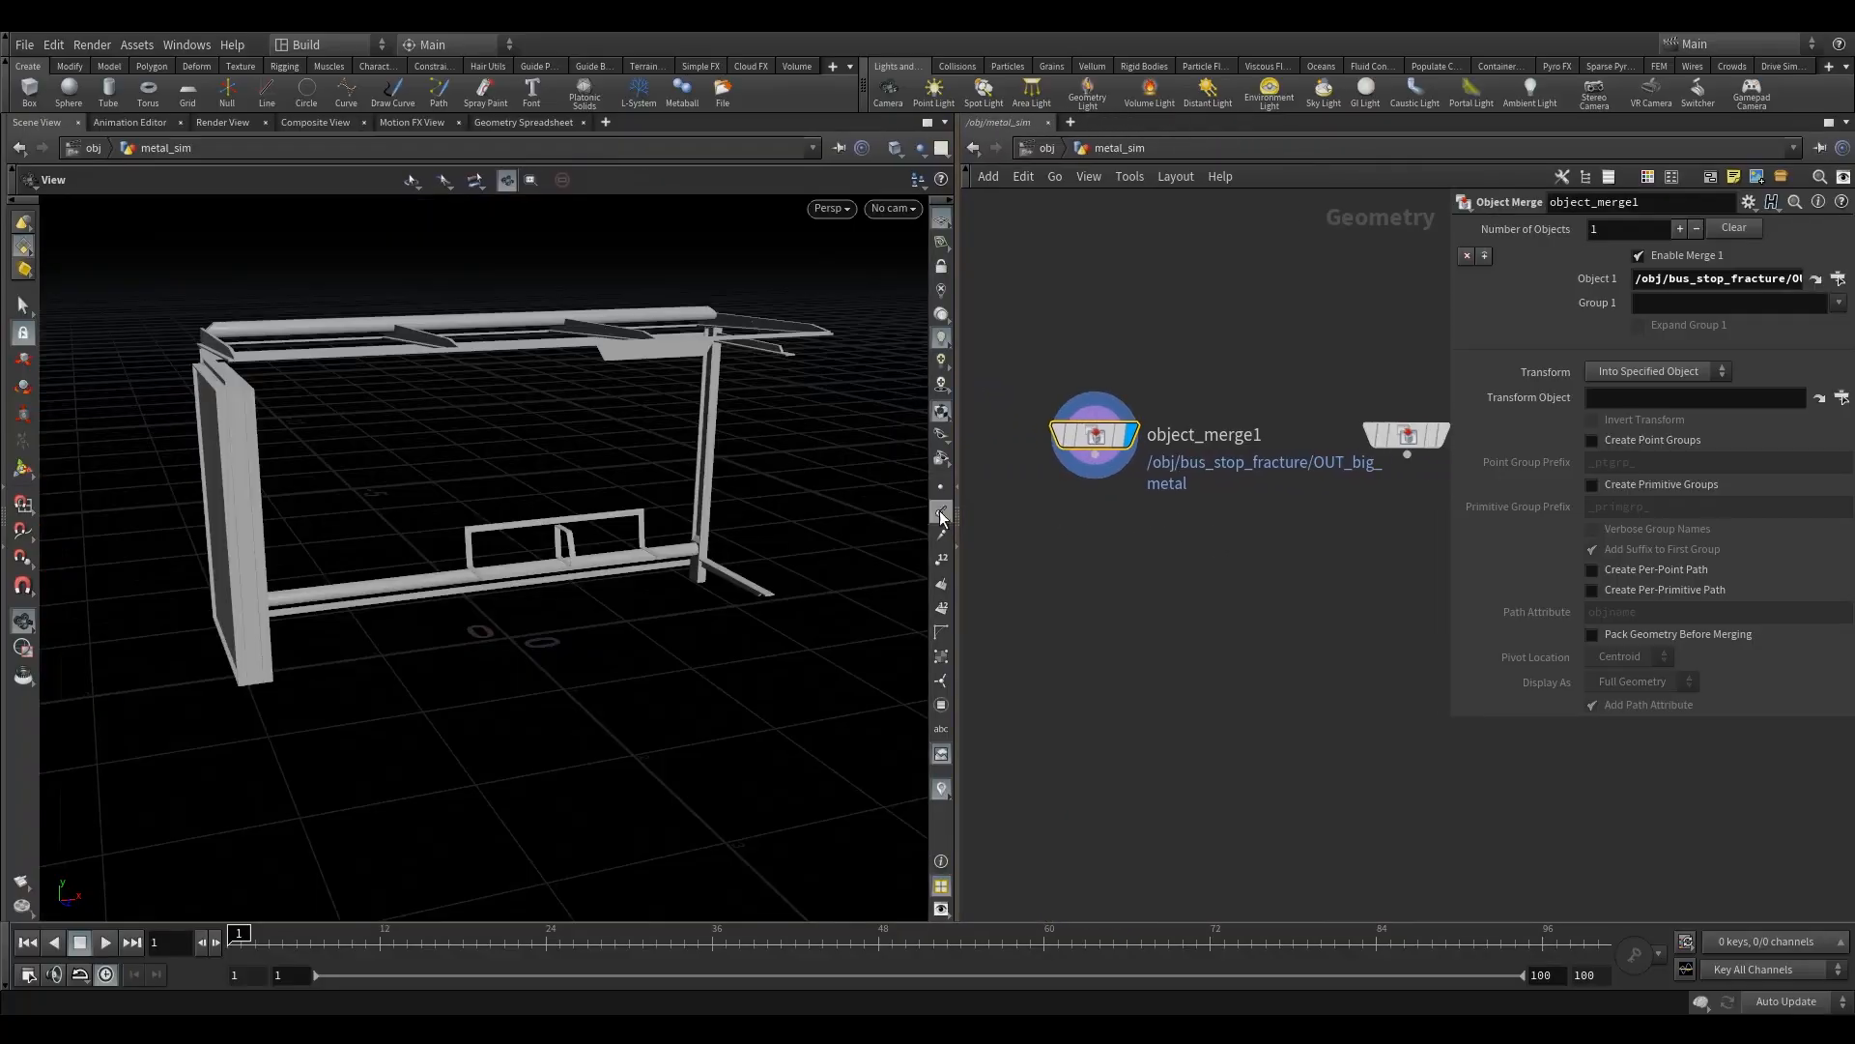
left_click_drag(222, 517, 385, 519)
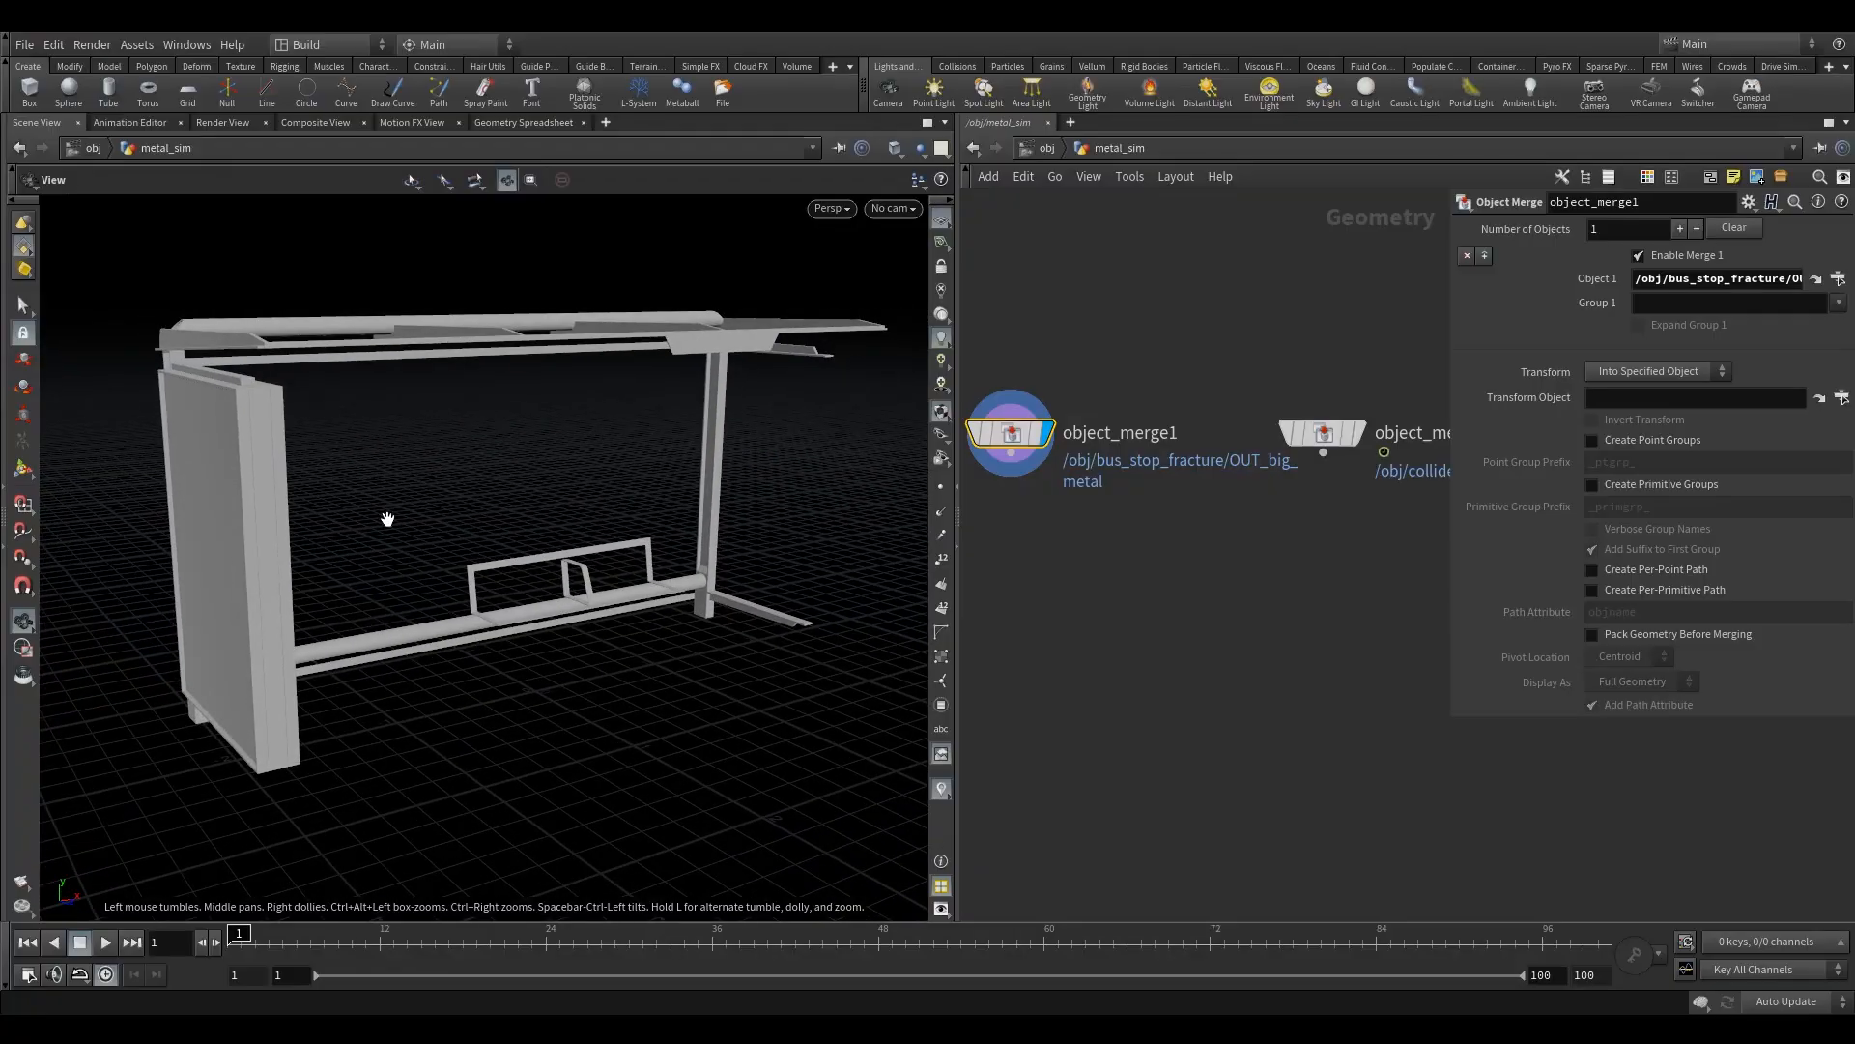
left_click_drag(388, 519, 342, 350)
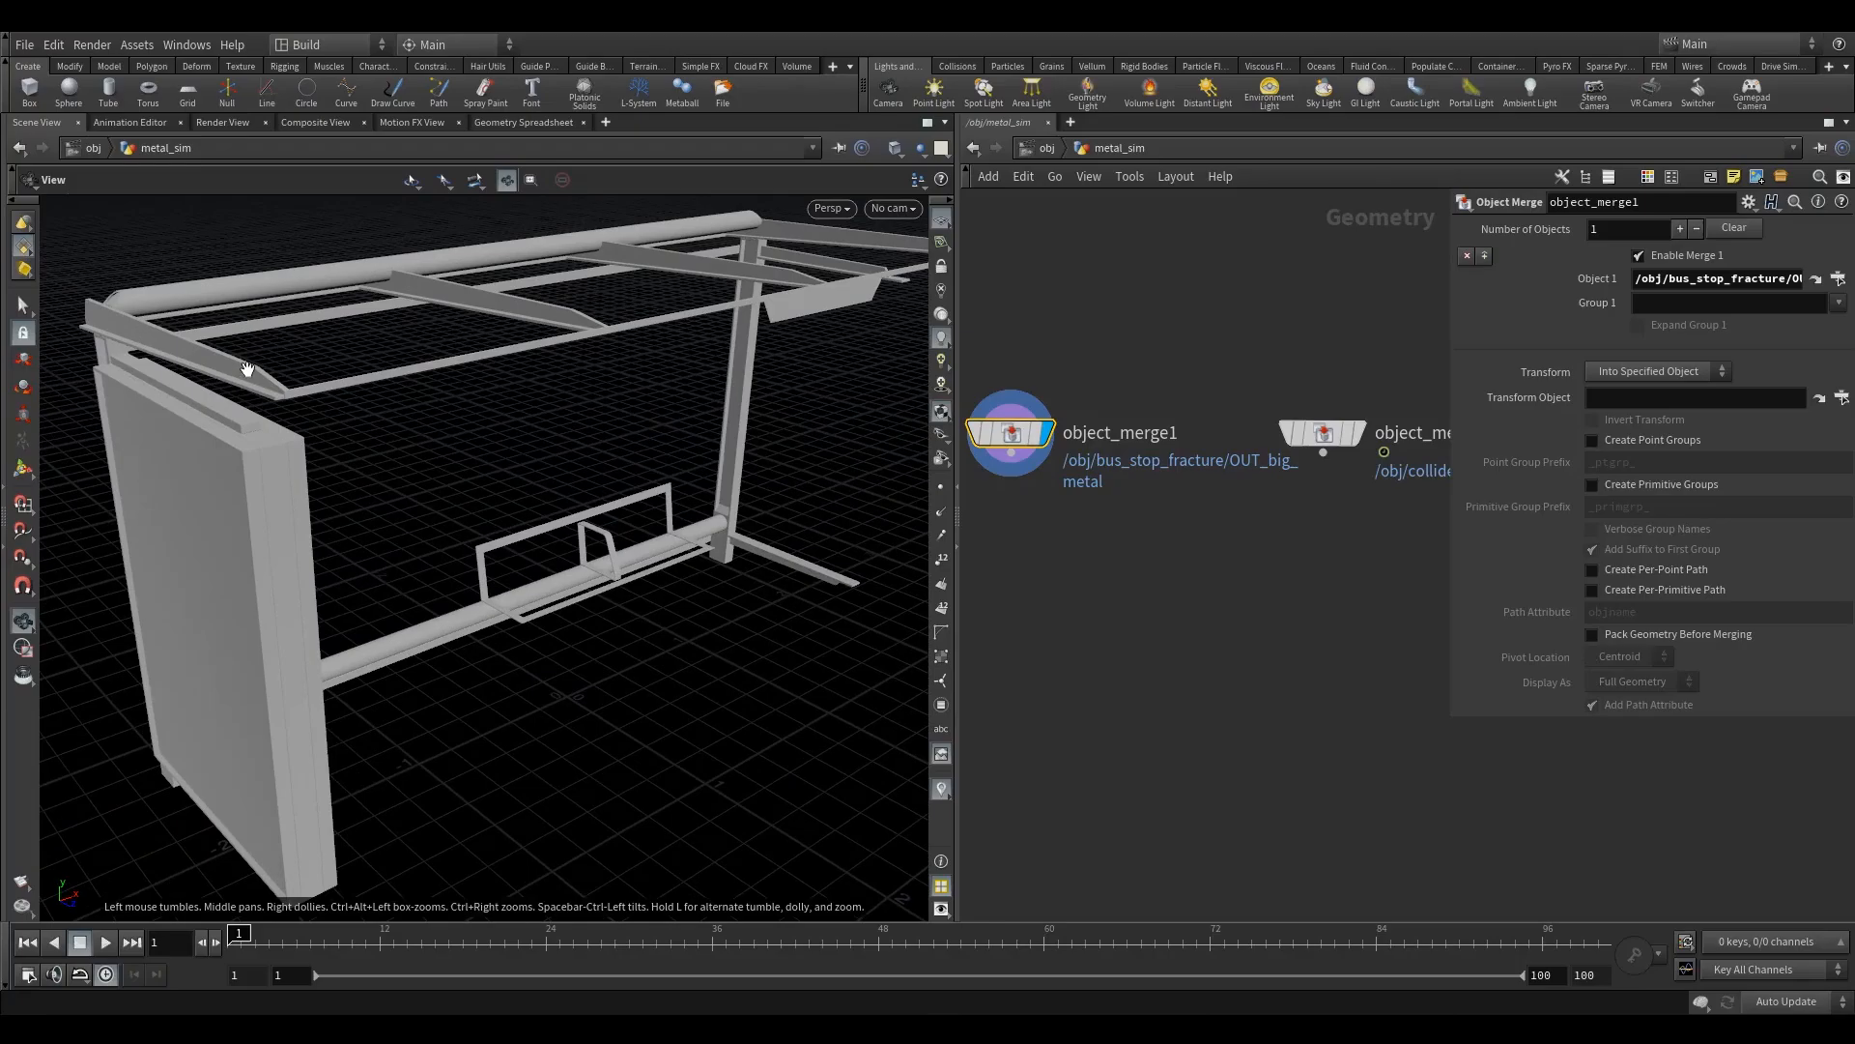
left_click_drag(255, 385, 253, 375)
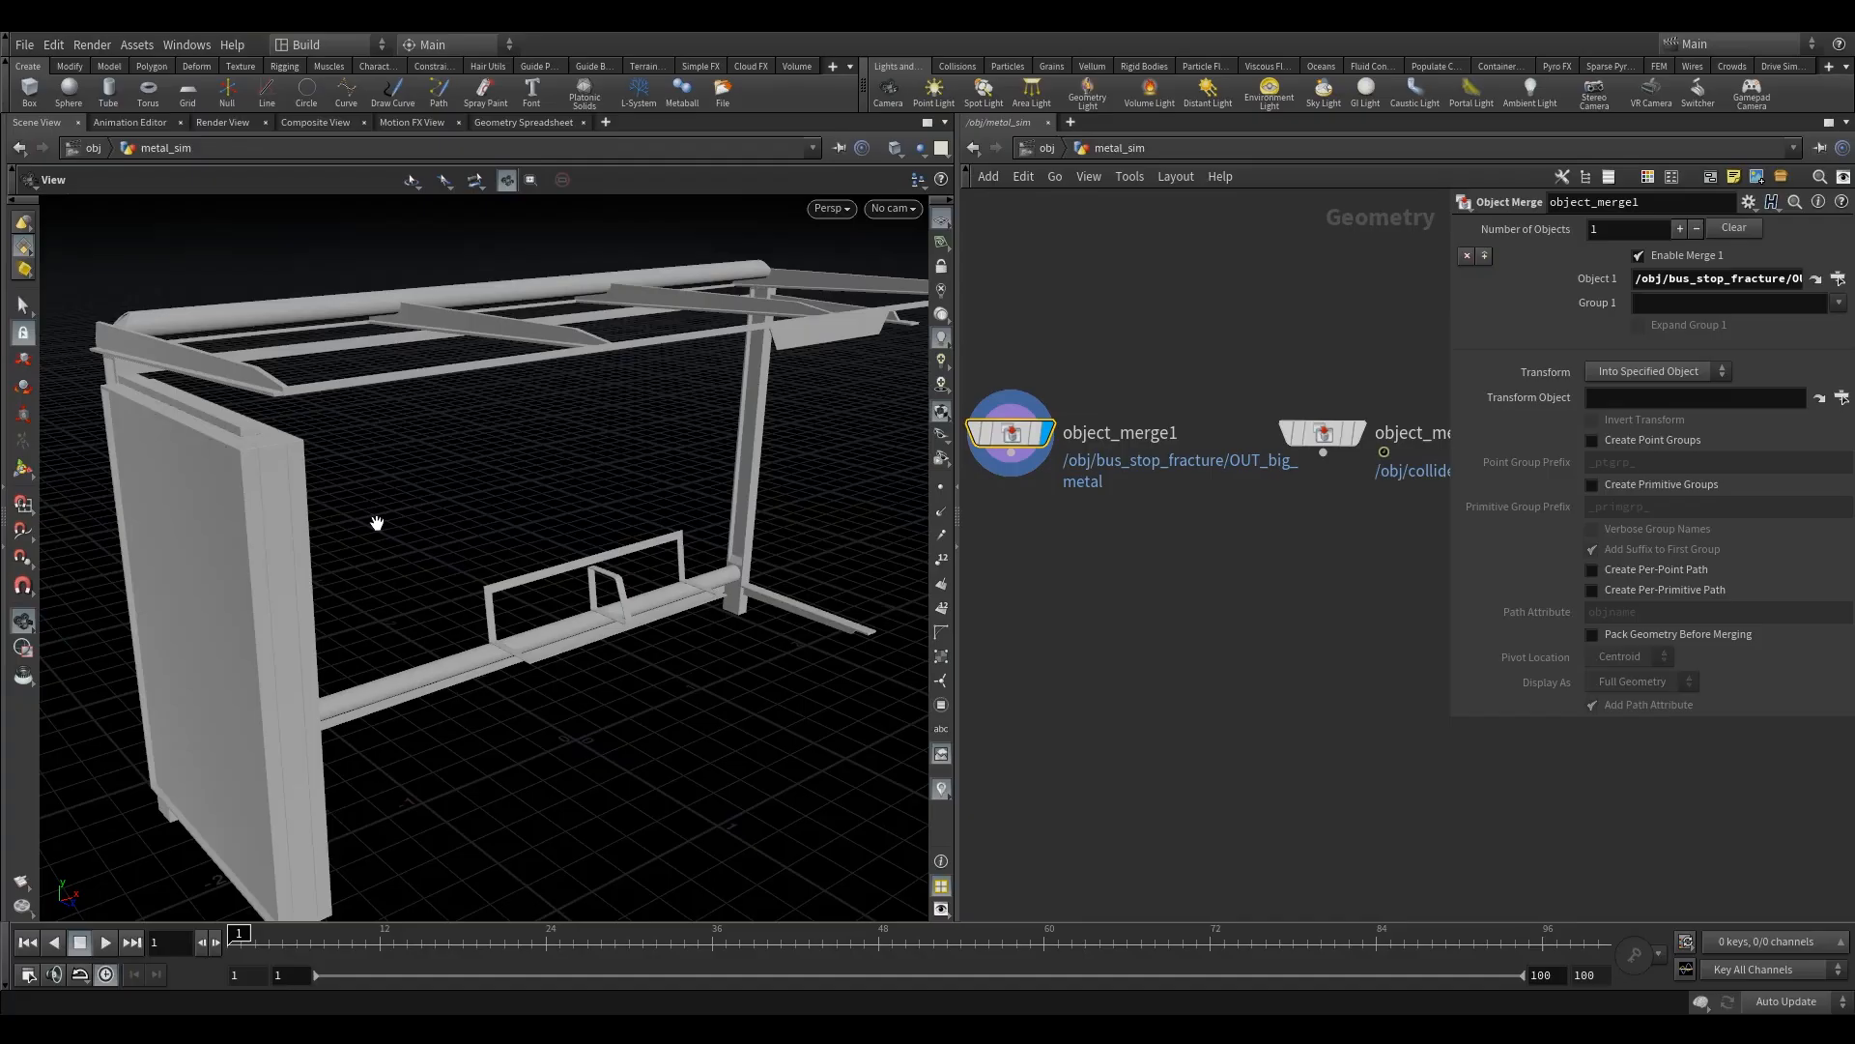
left_click_drag(425, 574, 432, 572)
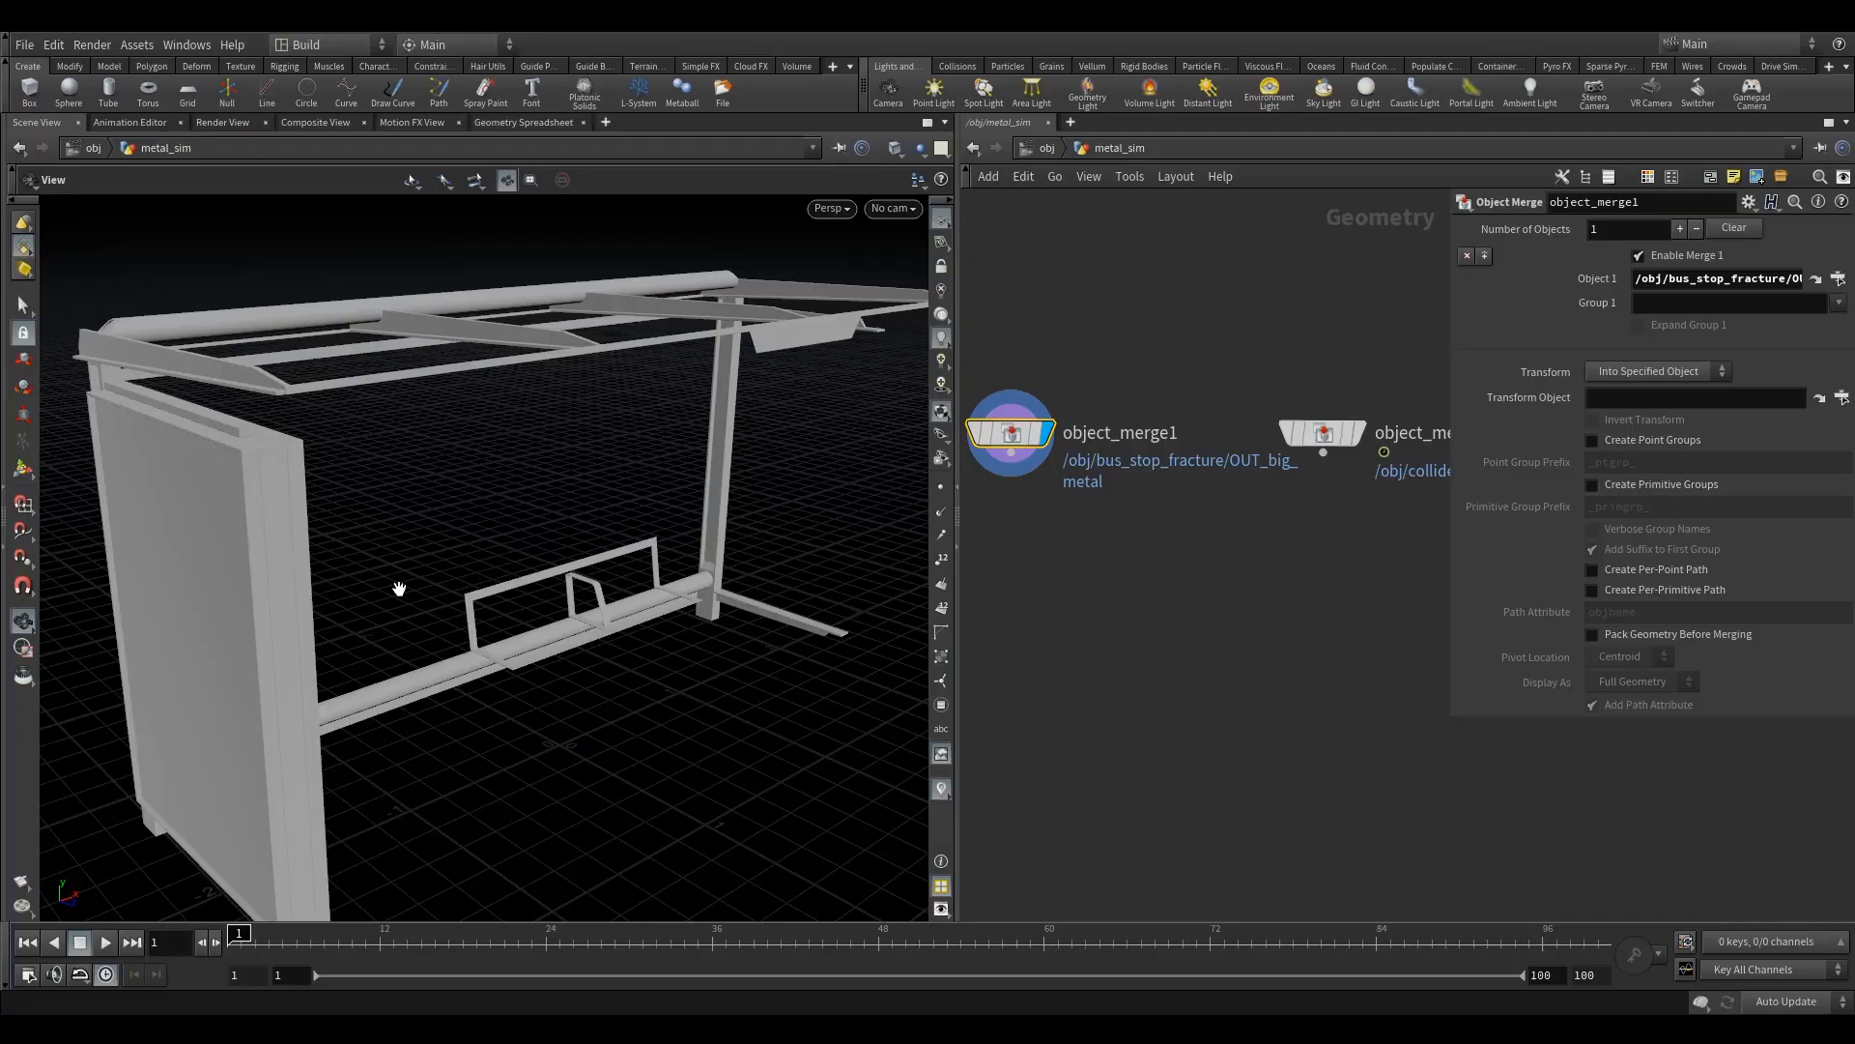
mouse_move(422, 600)
left_mouse_down()
mouse_move(397, 613)
mouse_move(435, 589)
mouse_move(423, 600)
left_mouse_up()
left_click_drag(680, 472, 674, 322)
left_click_drag(482, 588, 468, 580)
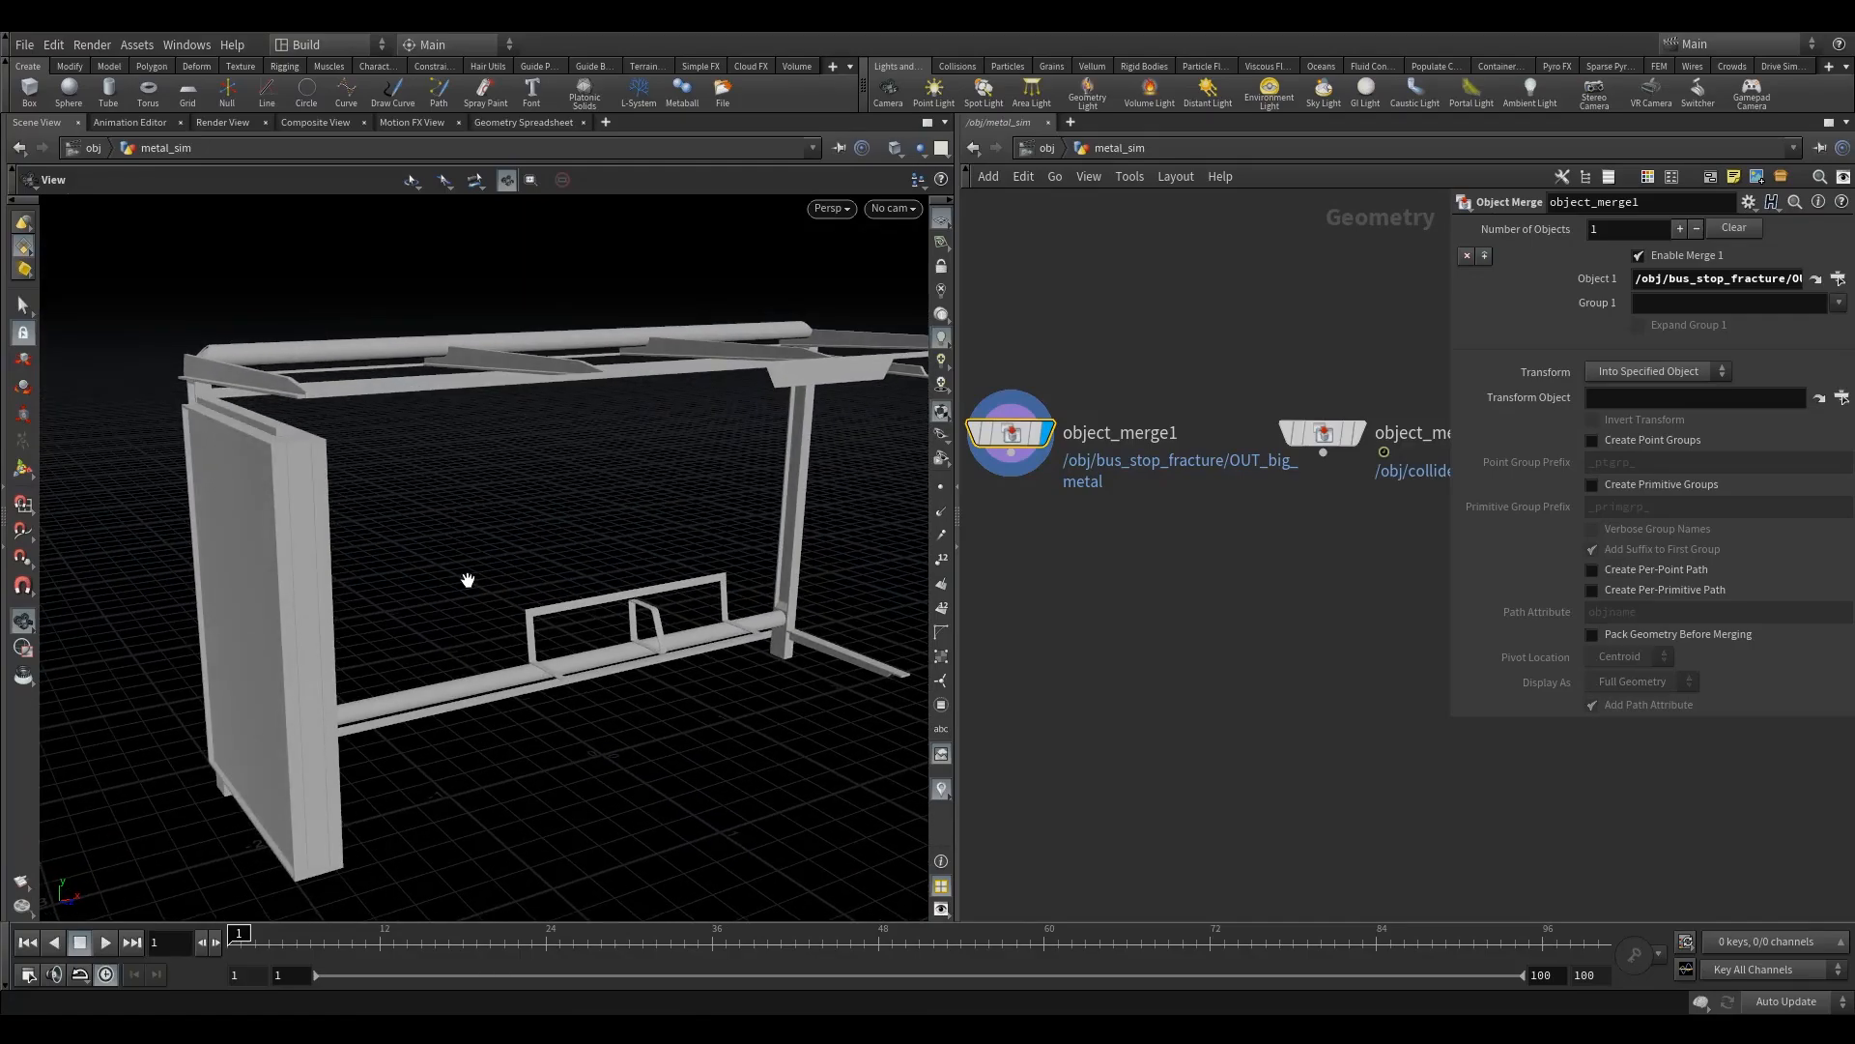
left_click_drag(510, 592, 548, 605)
middle_click_drag(1186, 603, 1165, 563)
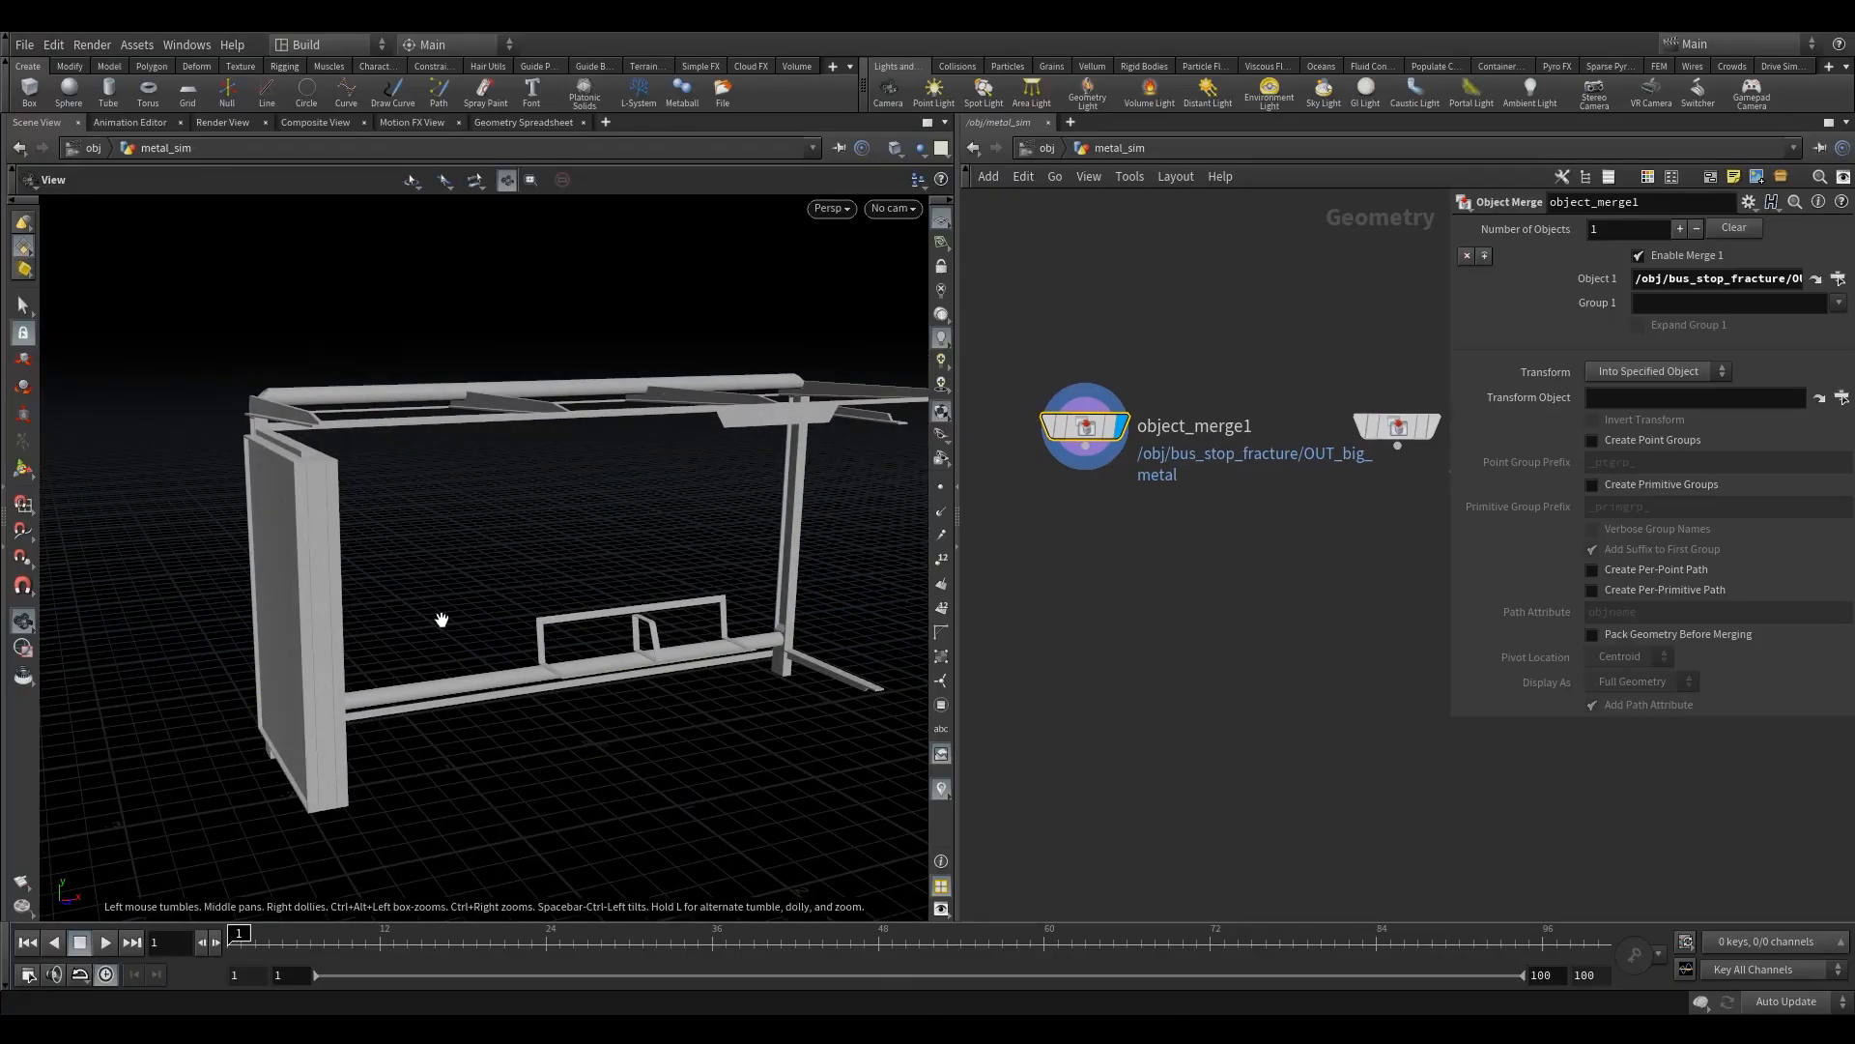
- Select the whole bus stop metal frame in the 3D view to check how its geometry selects, and clear the selection
left_click(23, 305)
left_click(458, 533)
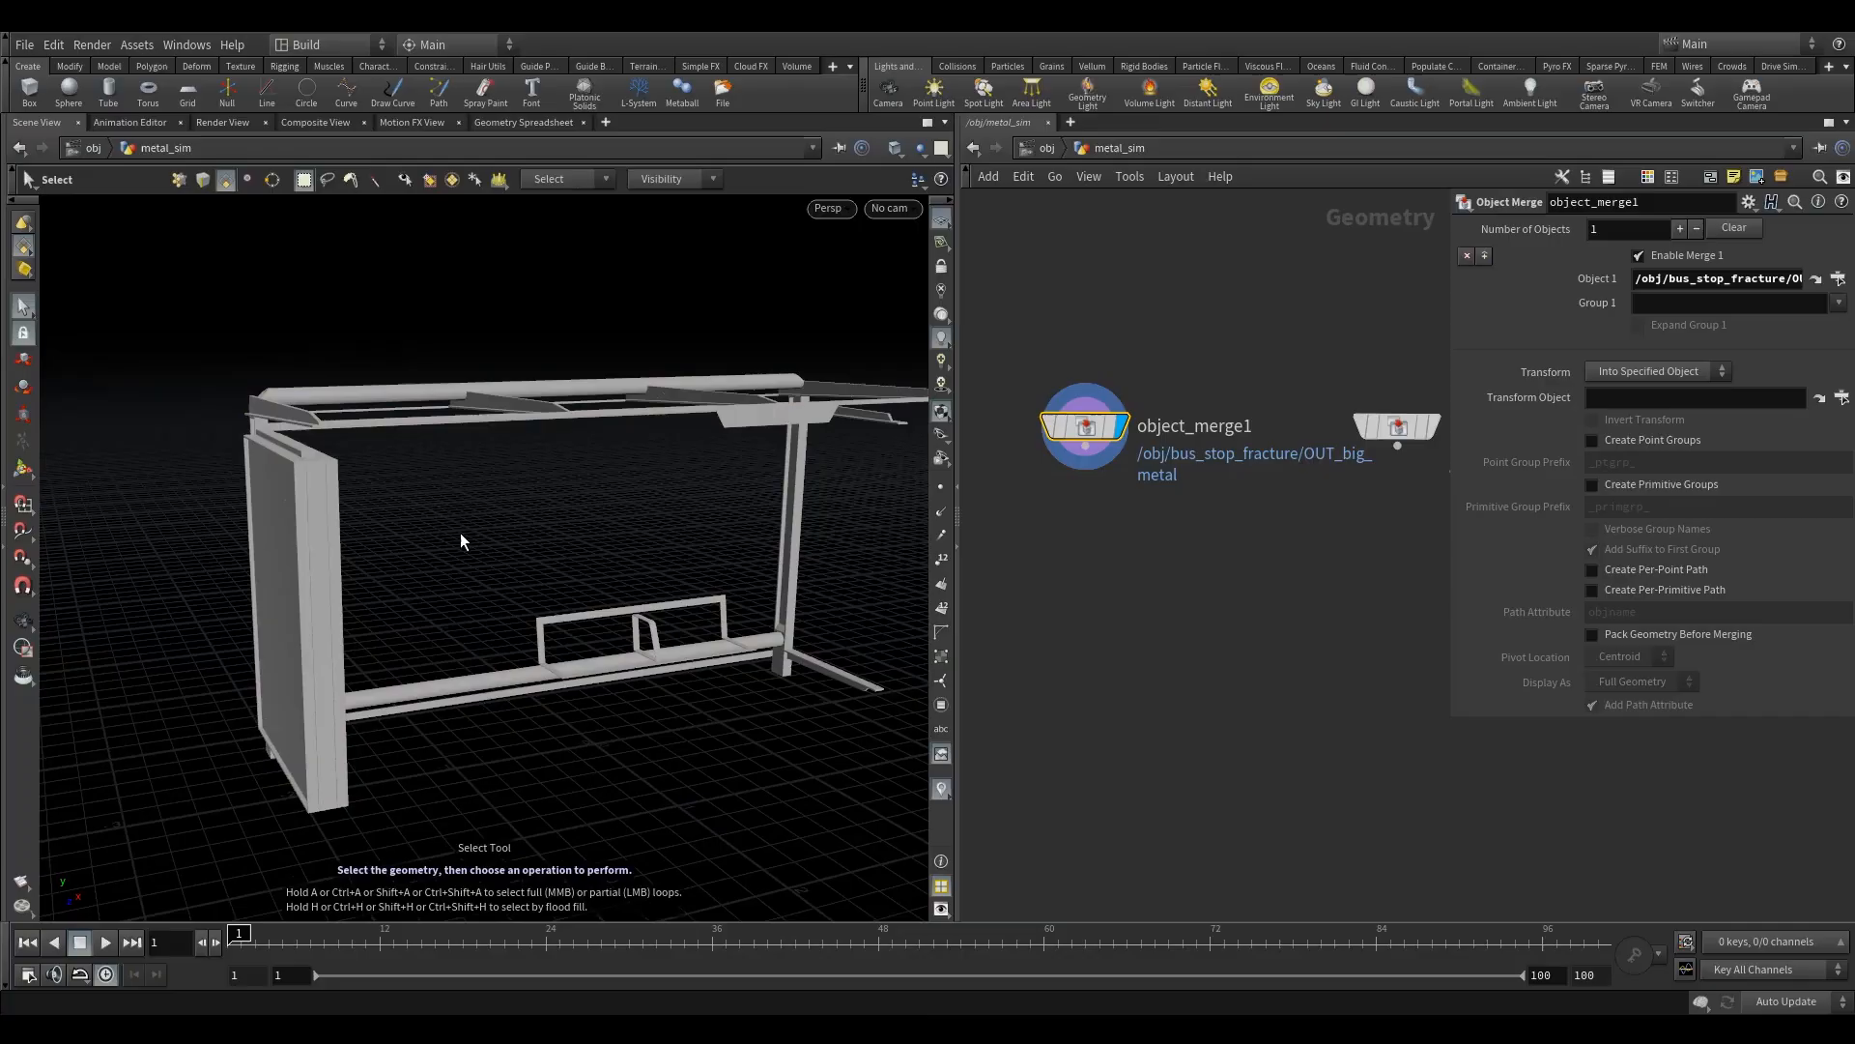
left_click_drag(427, 524, 307, 507, "alt")
left_click(235, 369)
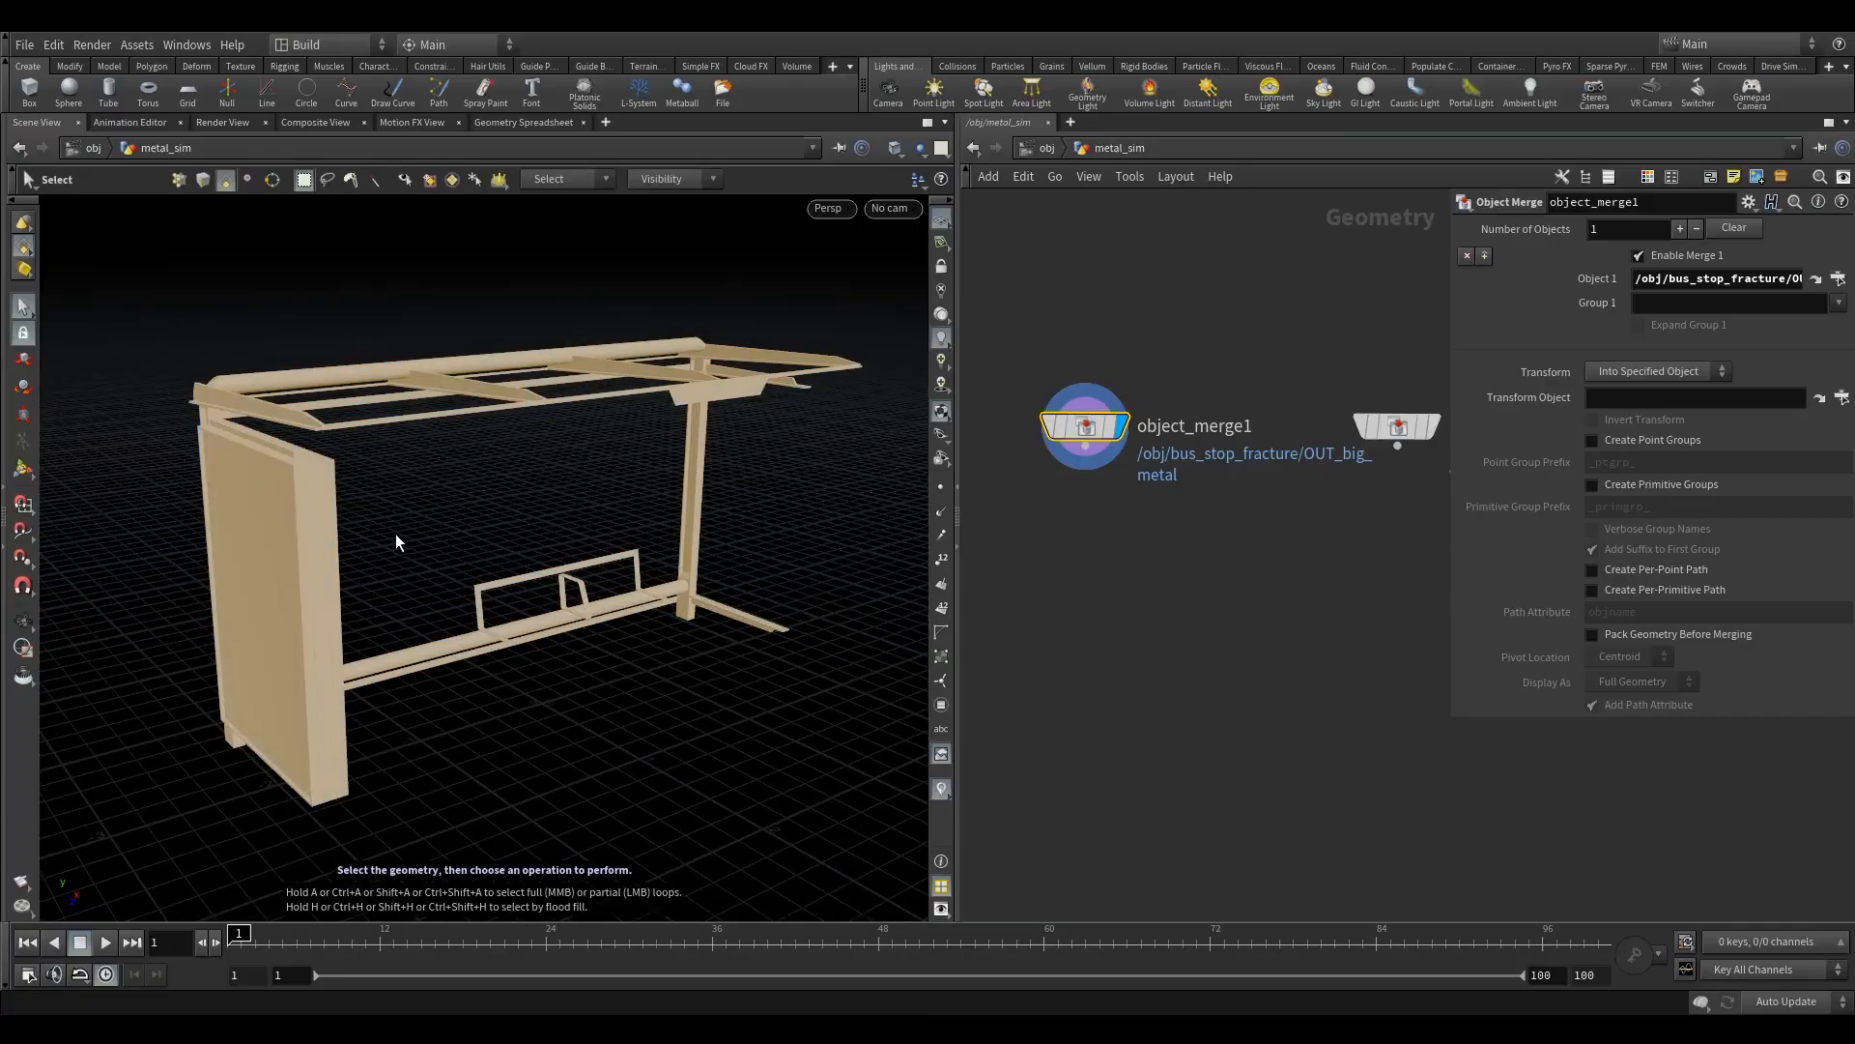
left_click_drag(676, 514, 642, 492, "alt")
left_click(940, 489)
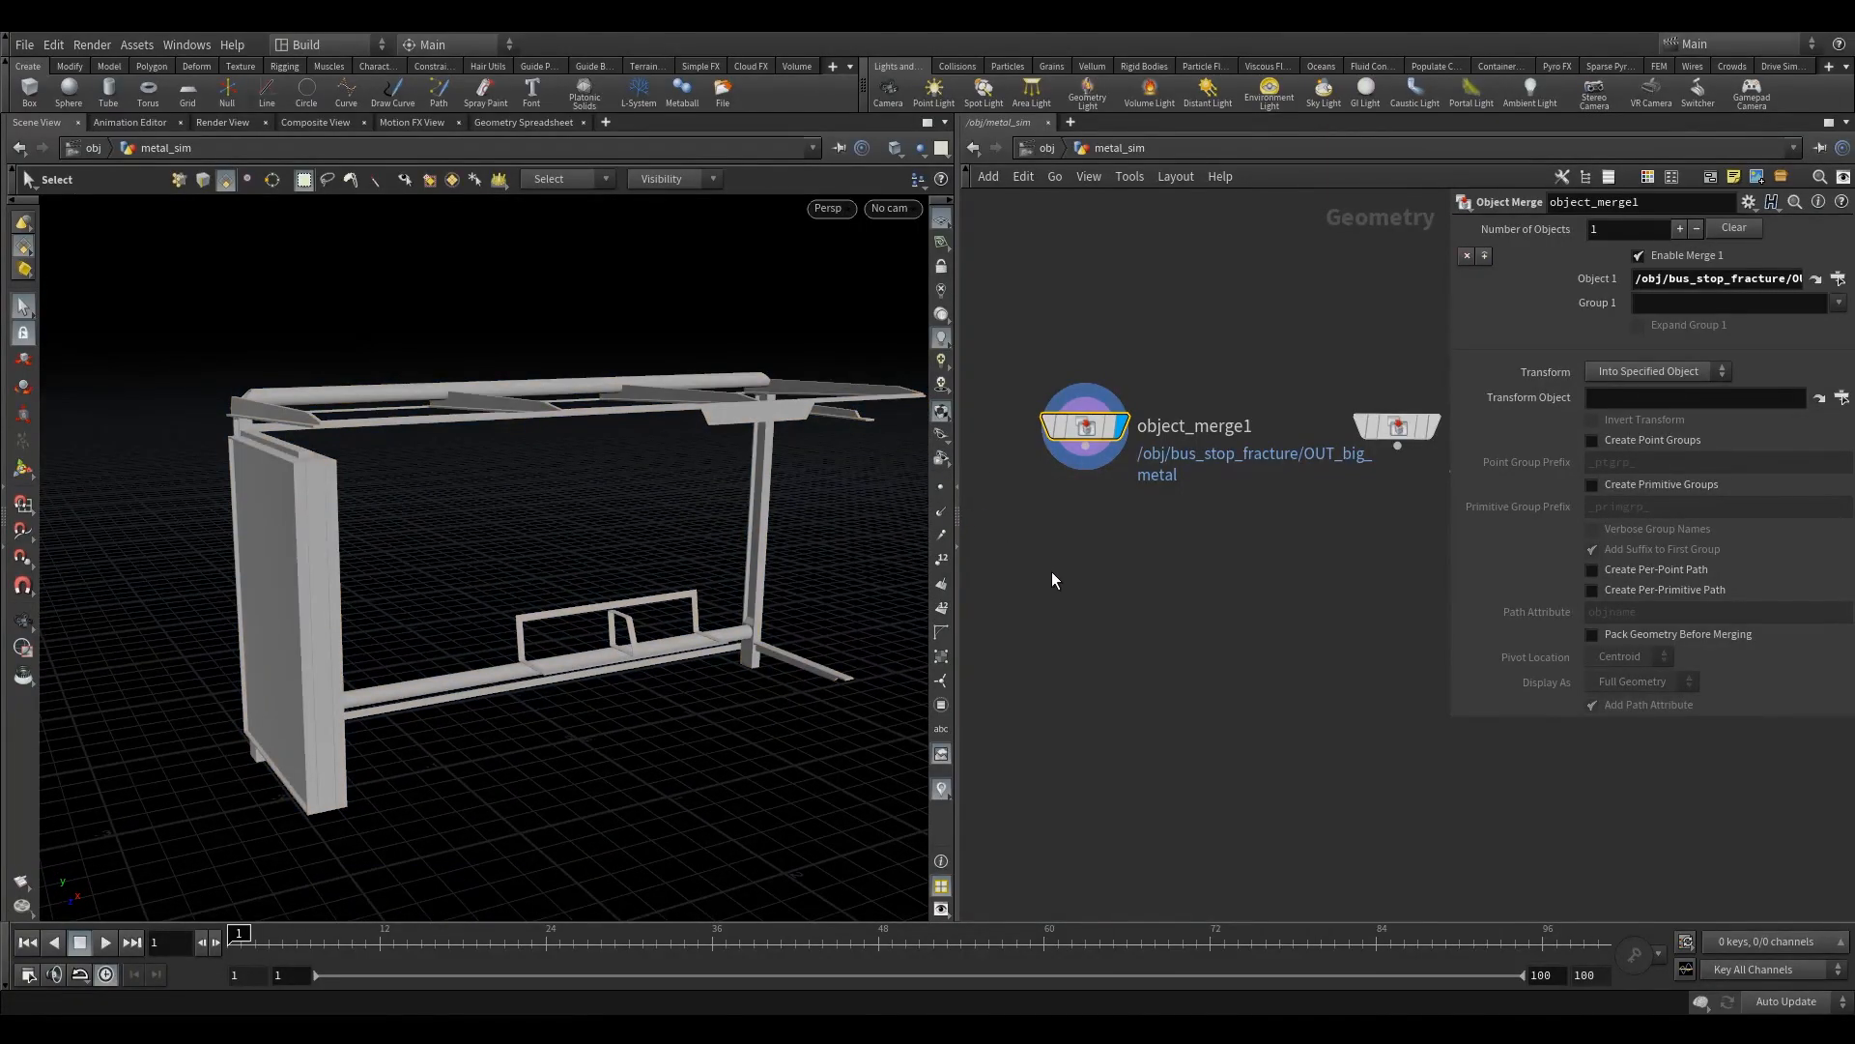
- Add an RBD Unpack node below object_merge1 and feed the imported big metal geometry into it
key("Tab")
type("rbd")
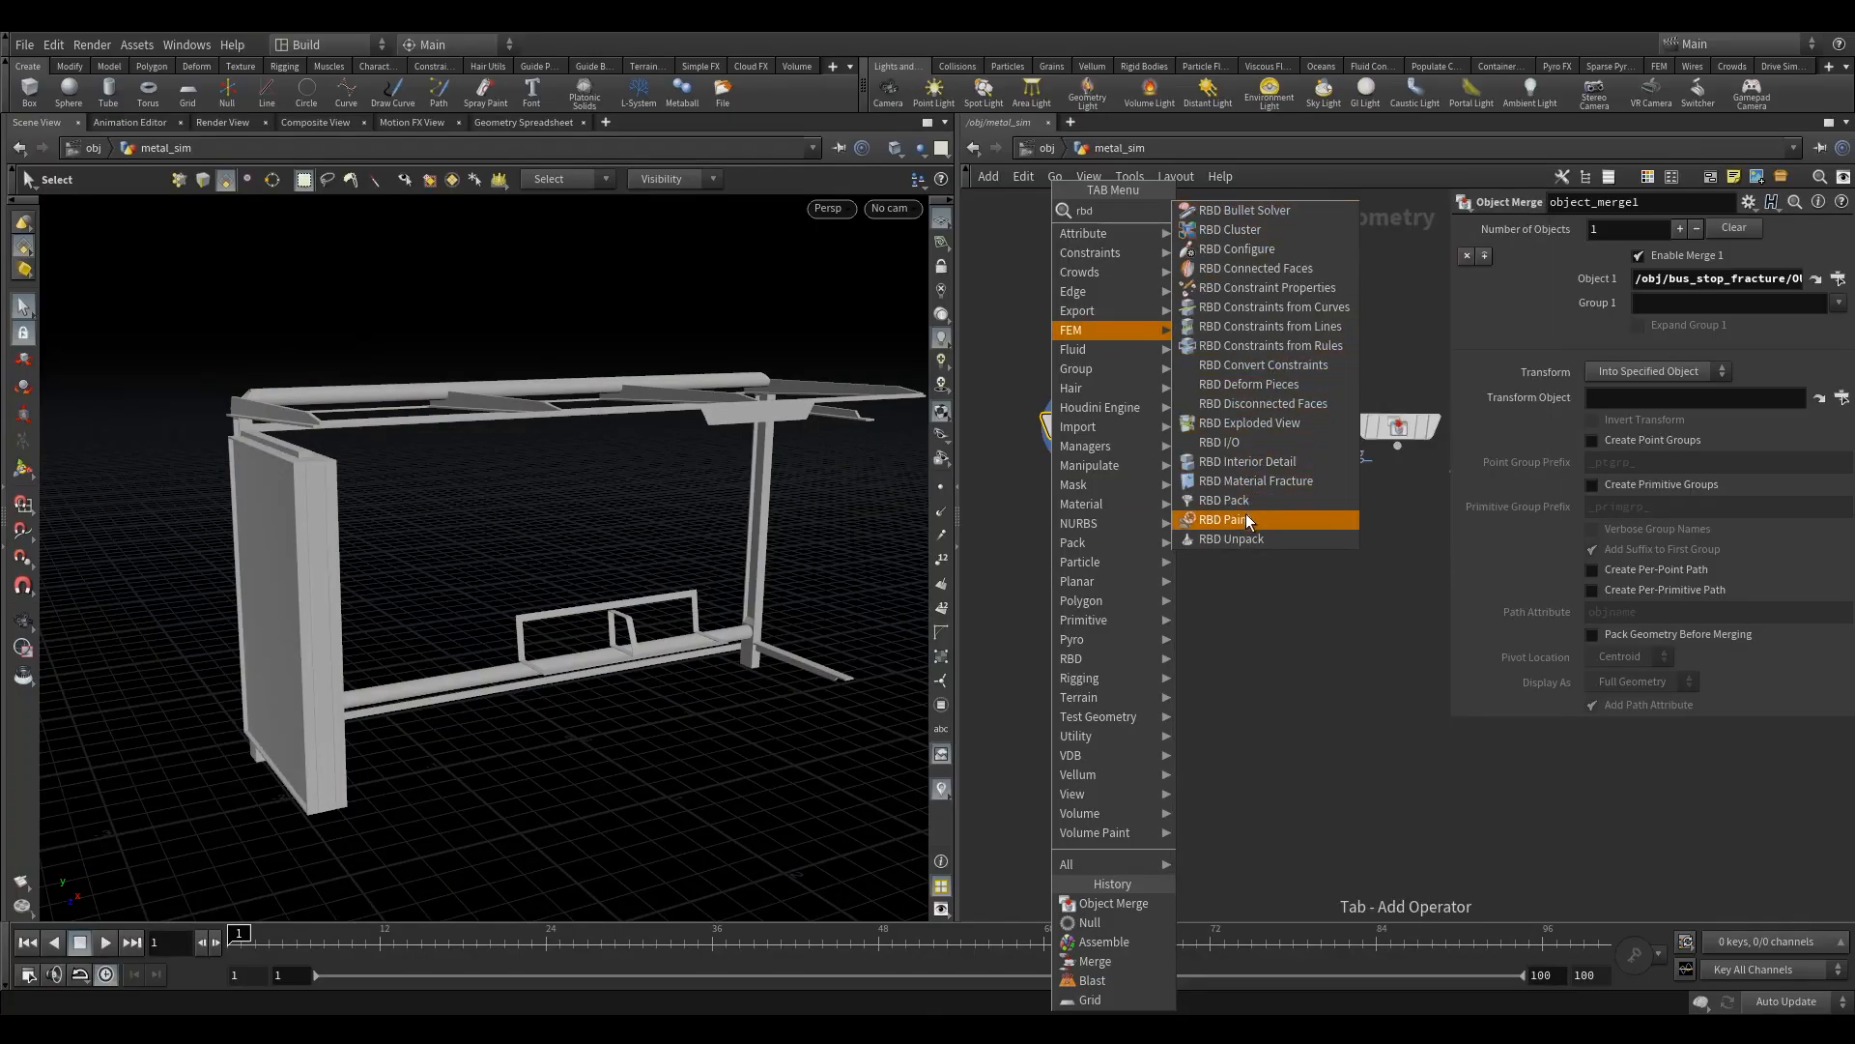
left_click(1249, 540)
left_click(1085, 584)
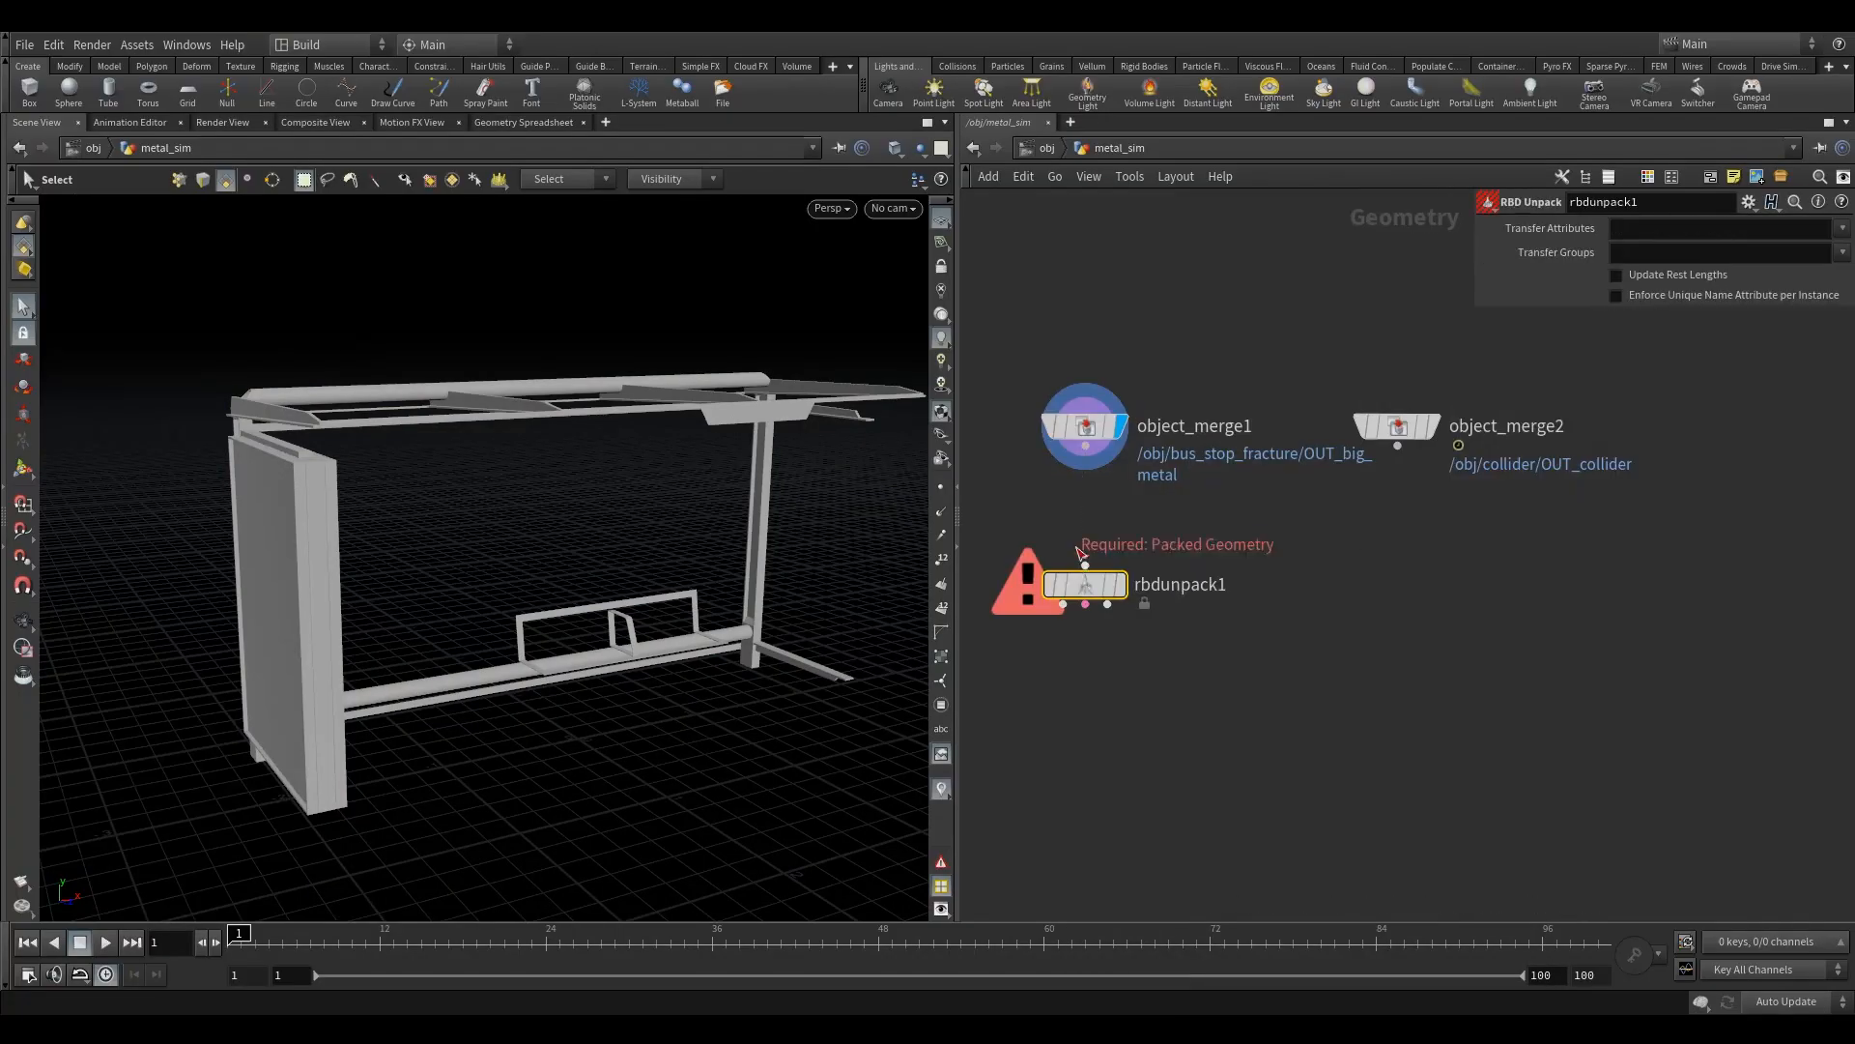
left_click_drag(1084, 450, 1085, 564)
- Move the RBD Unpack node slightly closer to object_merge1 and display its output
left_click(1085, 604)
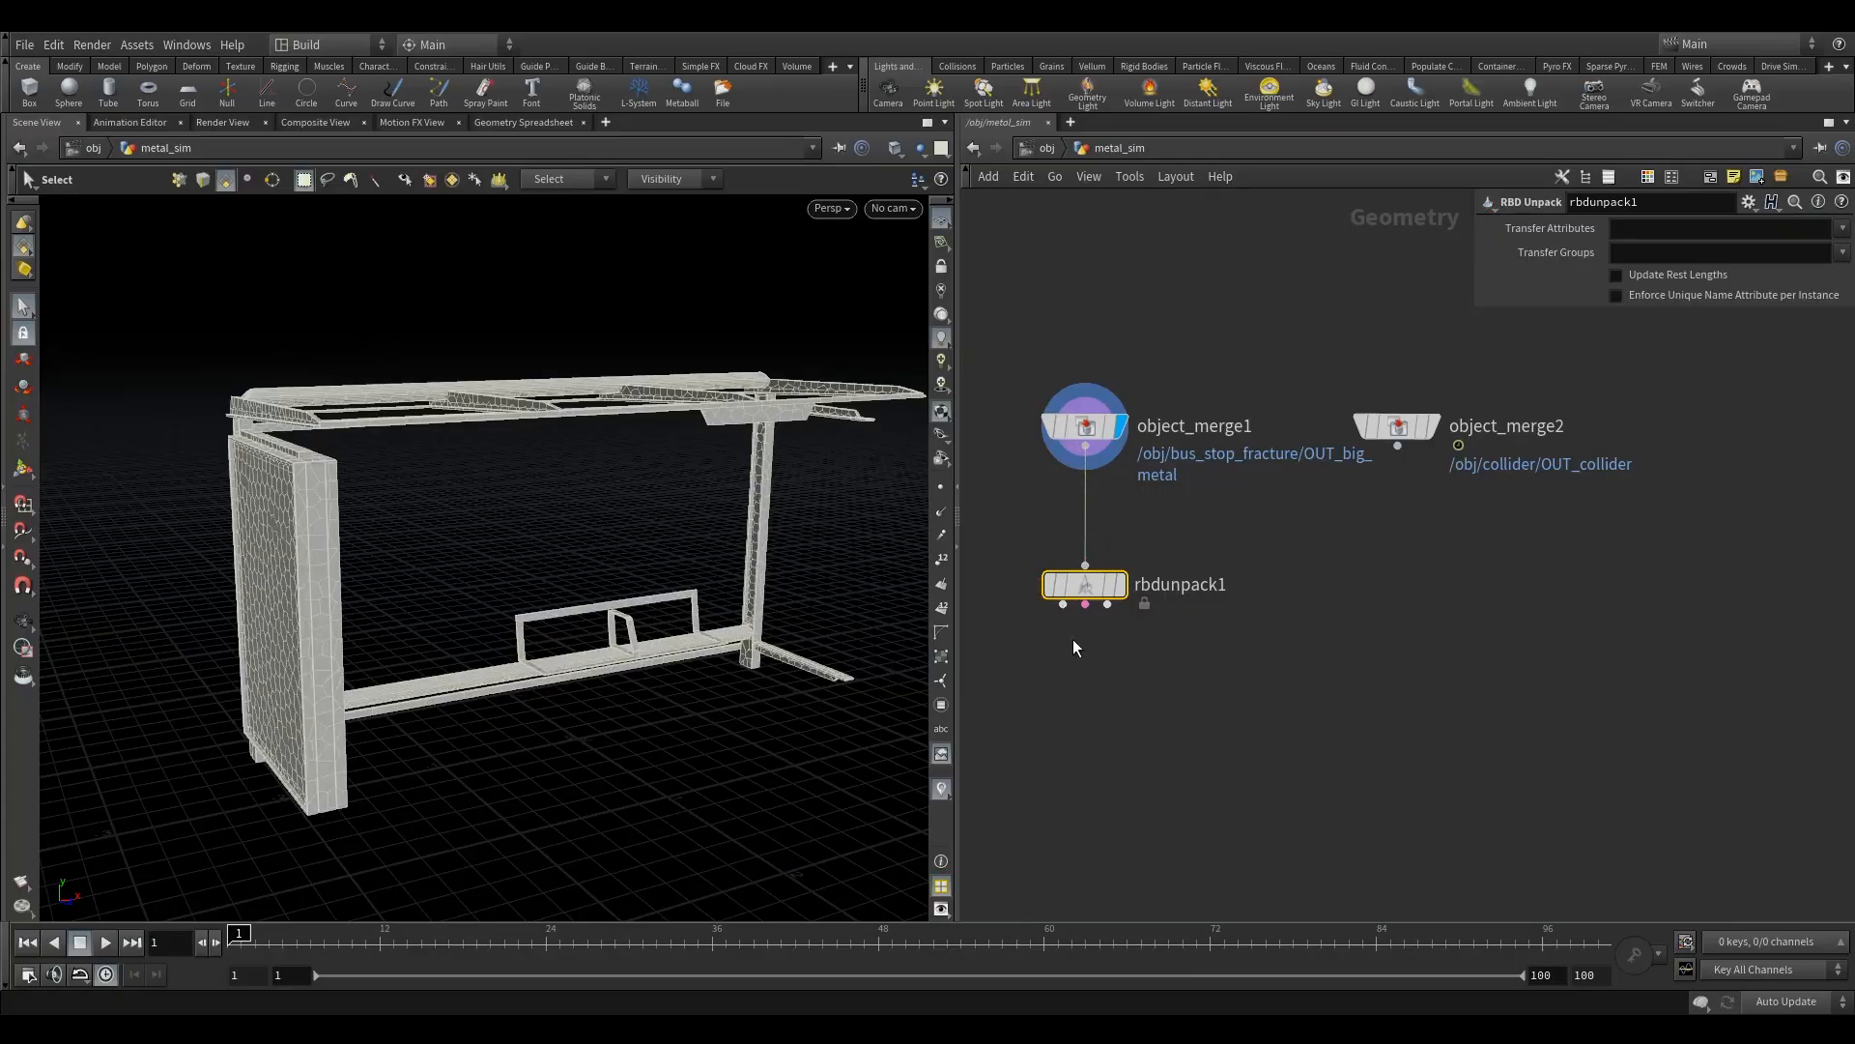
left_click(1111, 637)
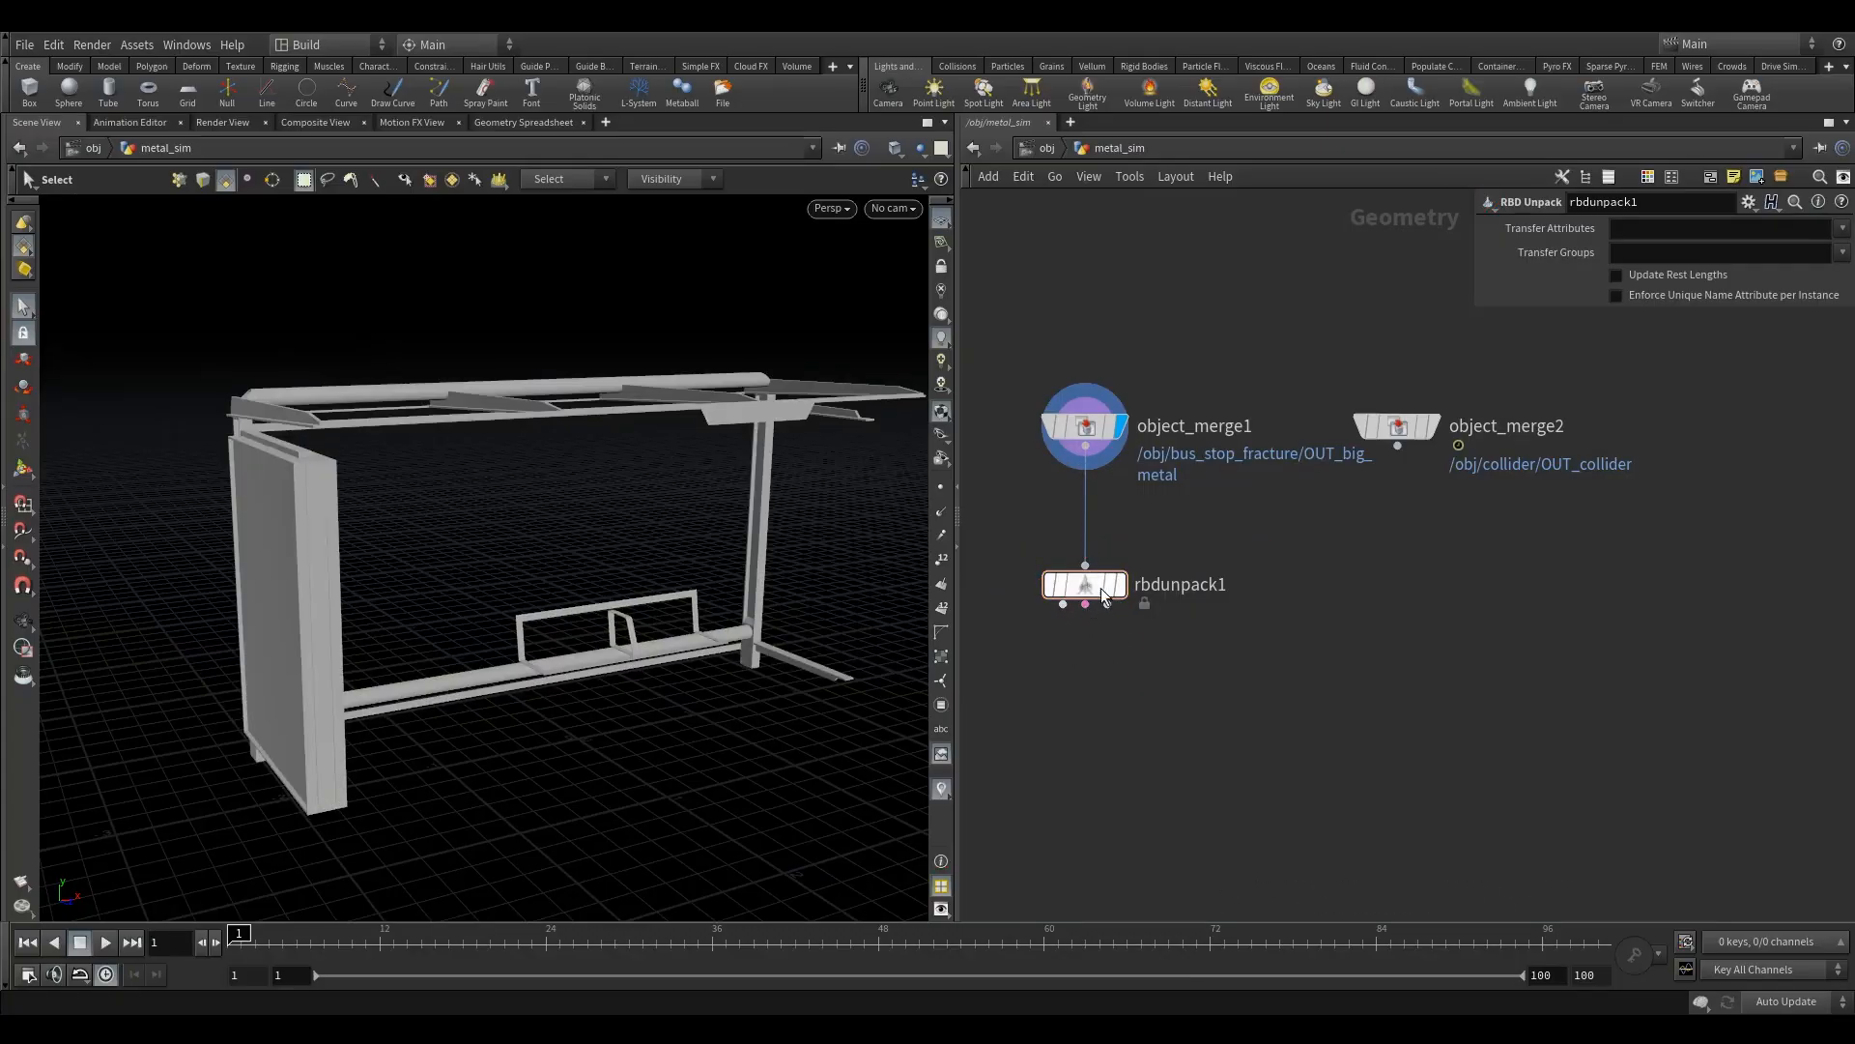
left_click_drag(1084, 584, 1084, 572)
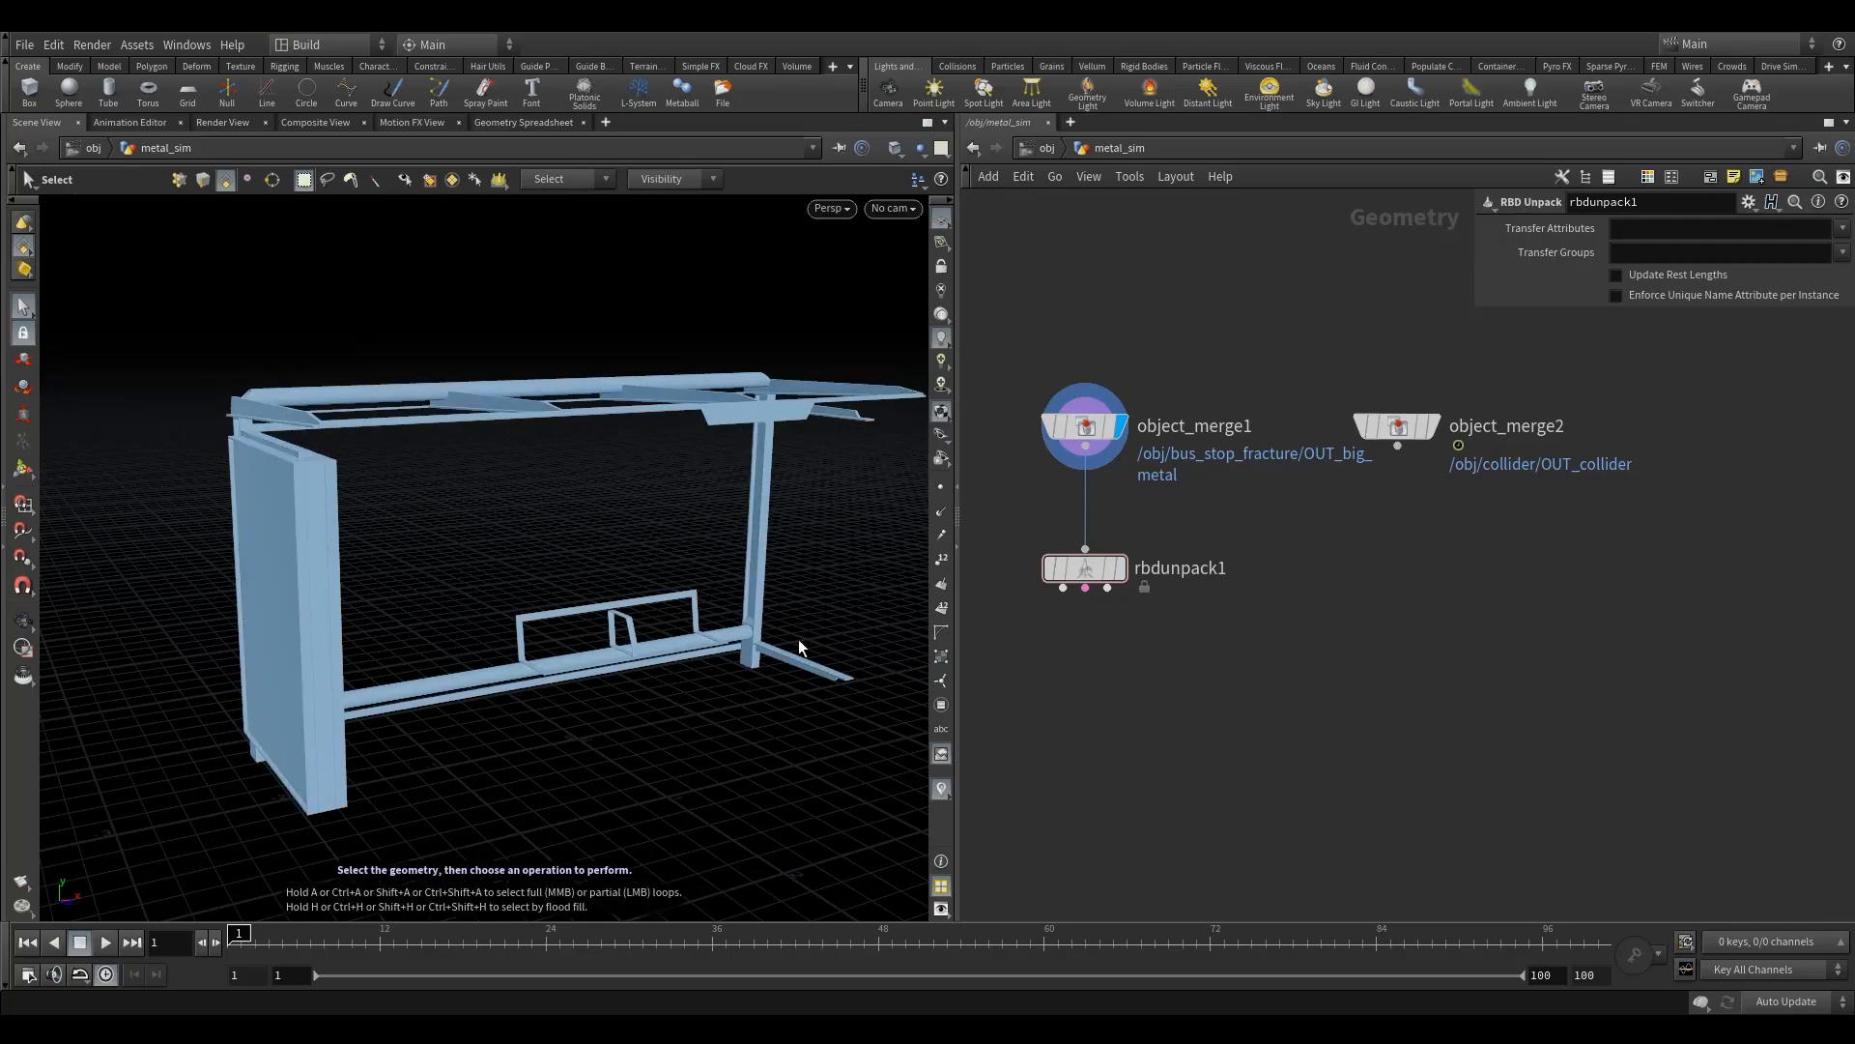
left_click(1117, 569)
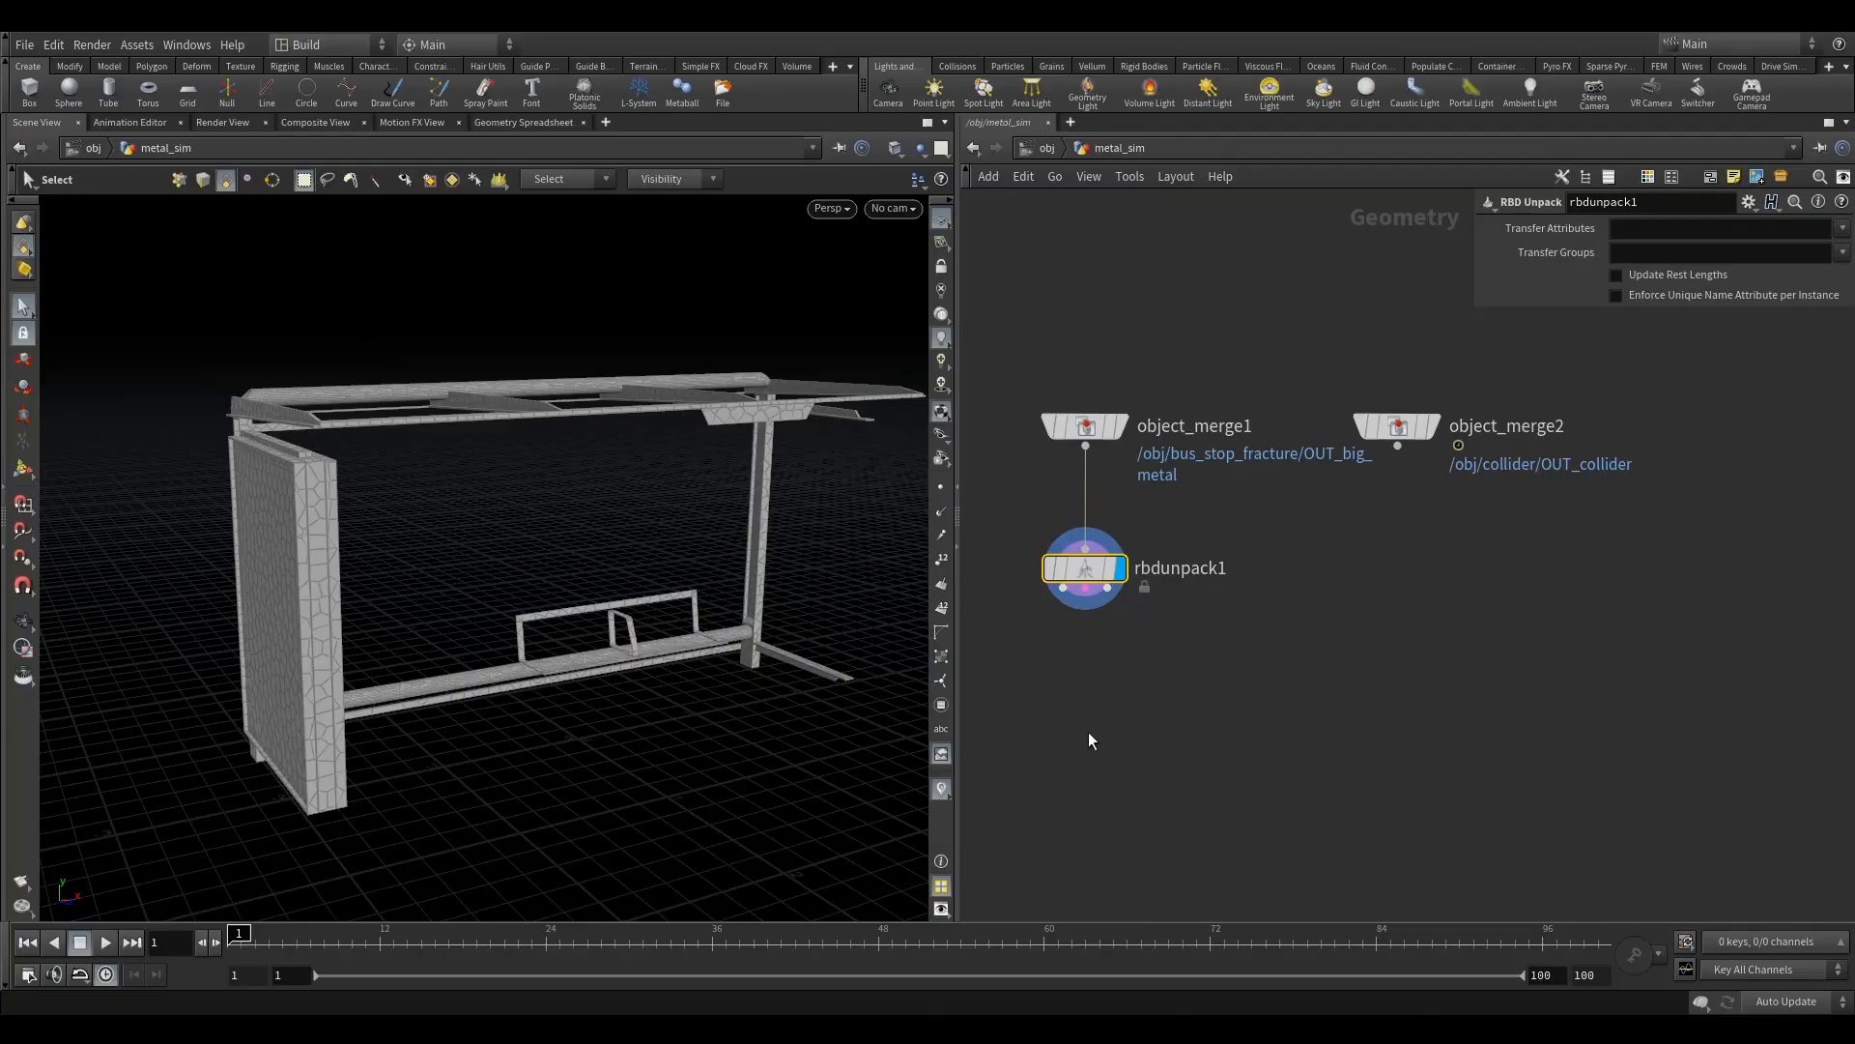
key("Tab")
type("rb")
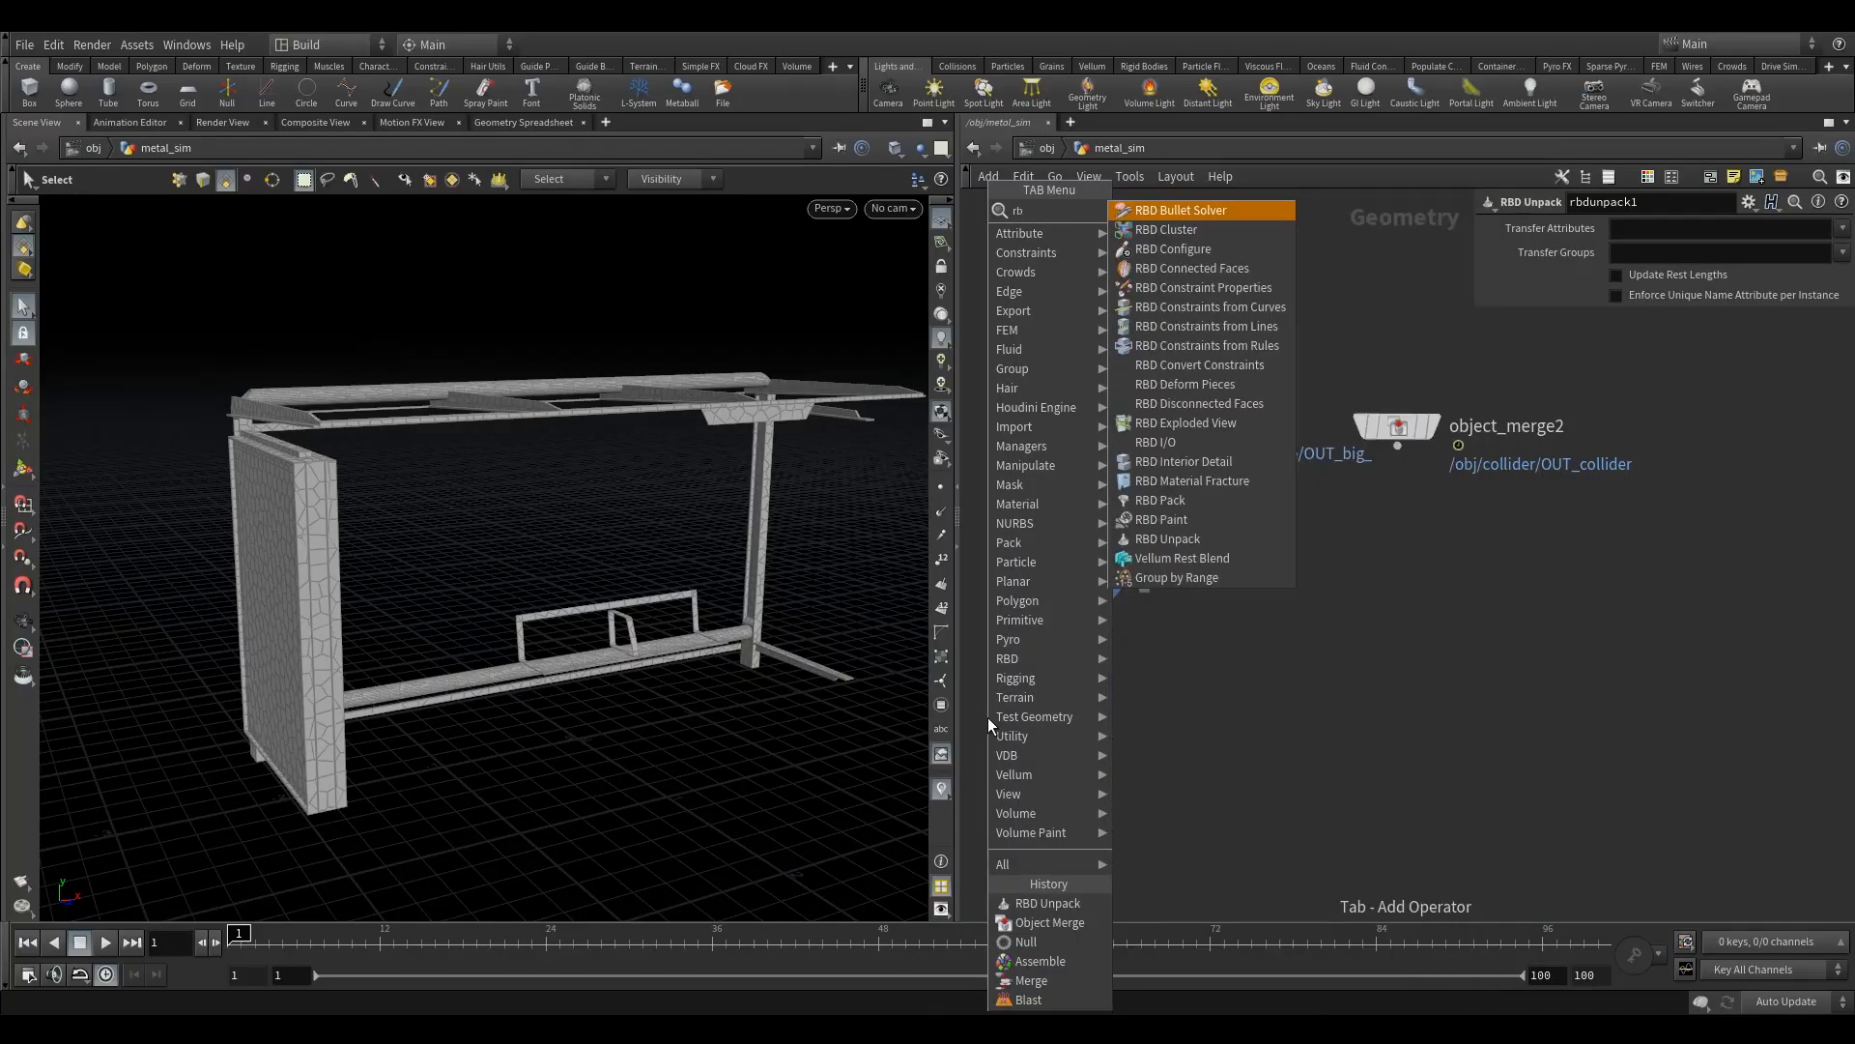
type("d")
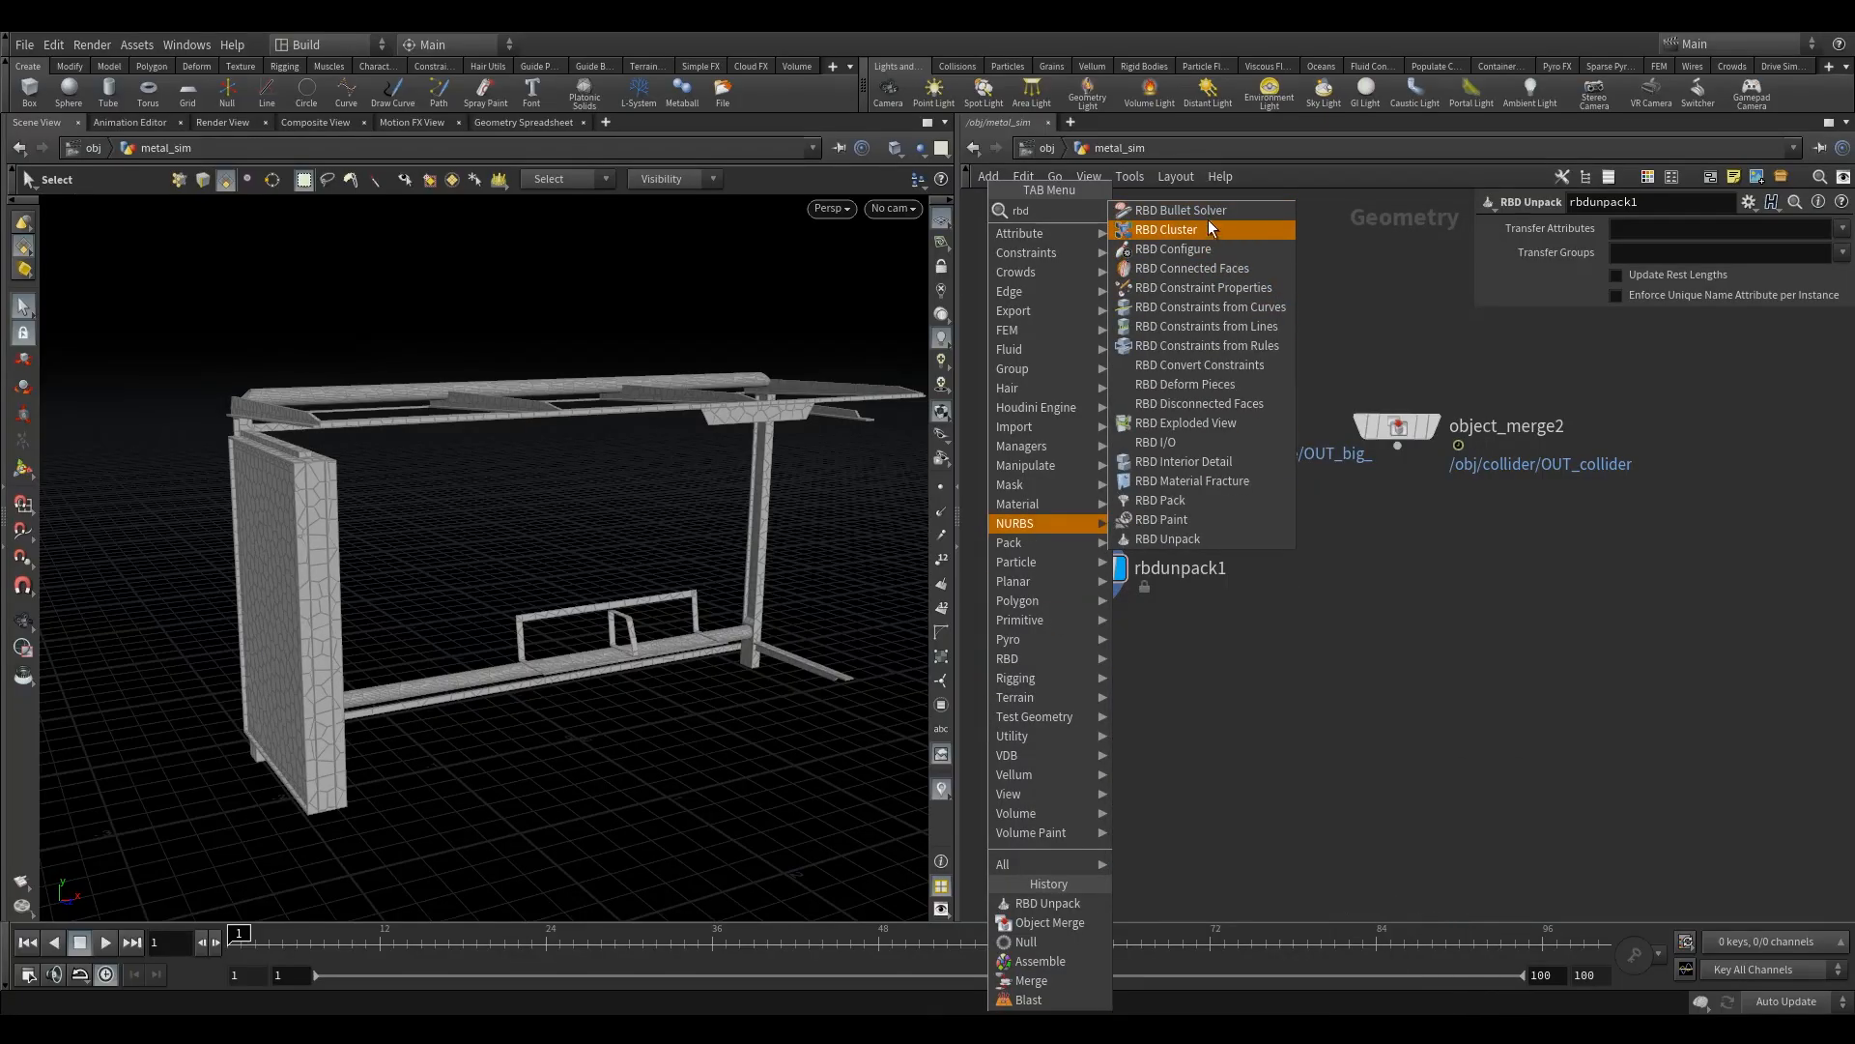
left_click(1227, 345)
left_click(1082, 606)
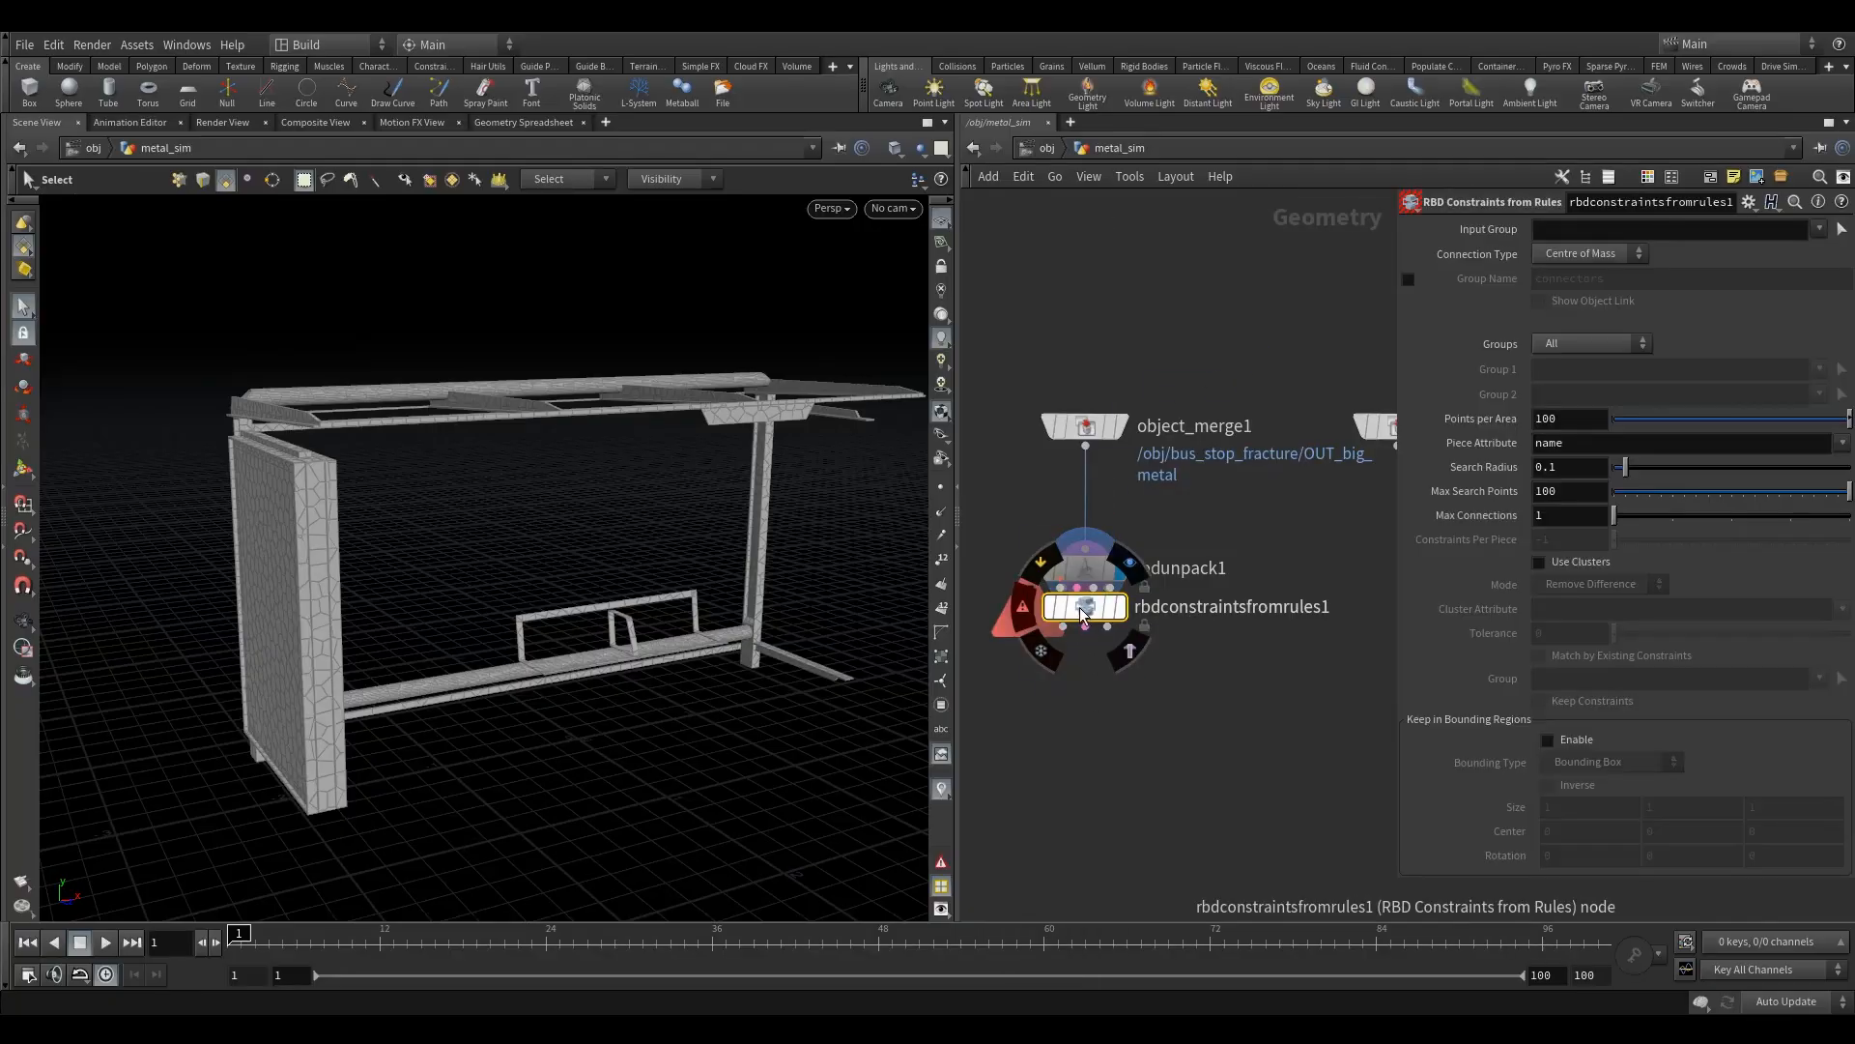
left_click_drag(1082, 607, 1076, 681)
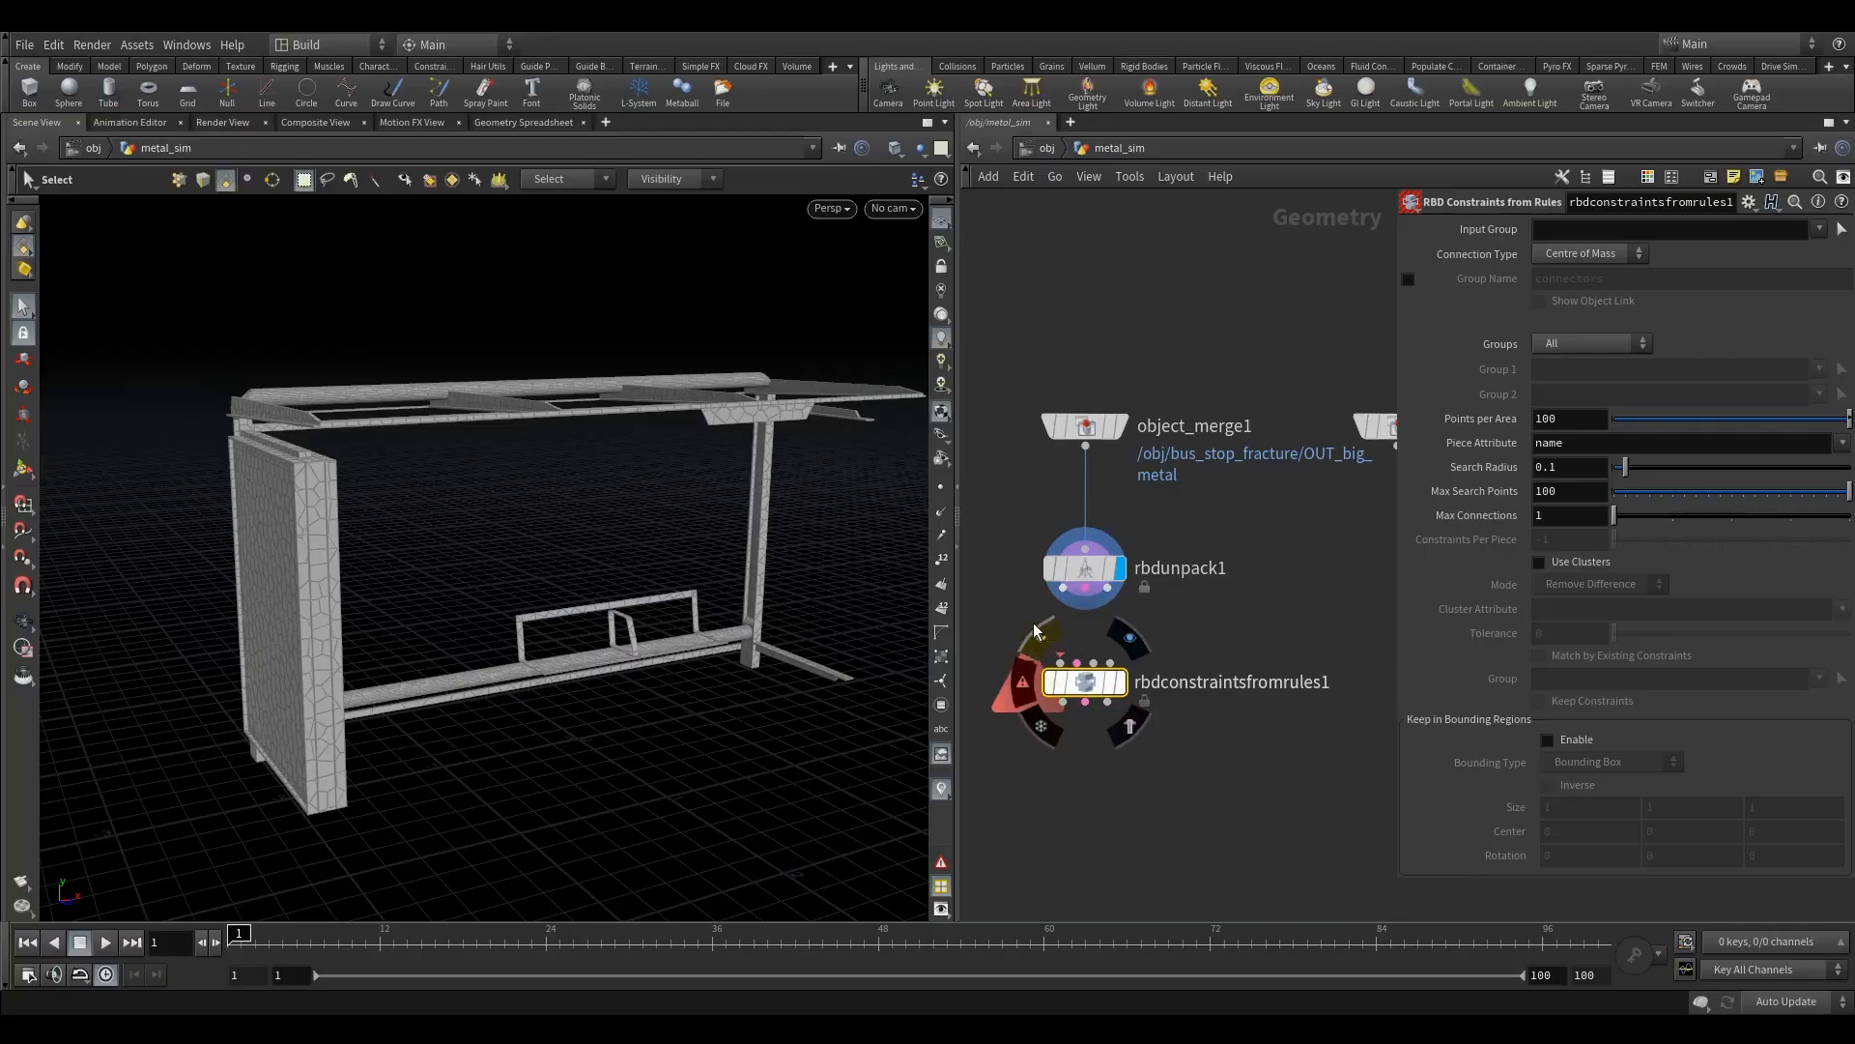
key("Delete")
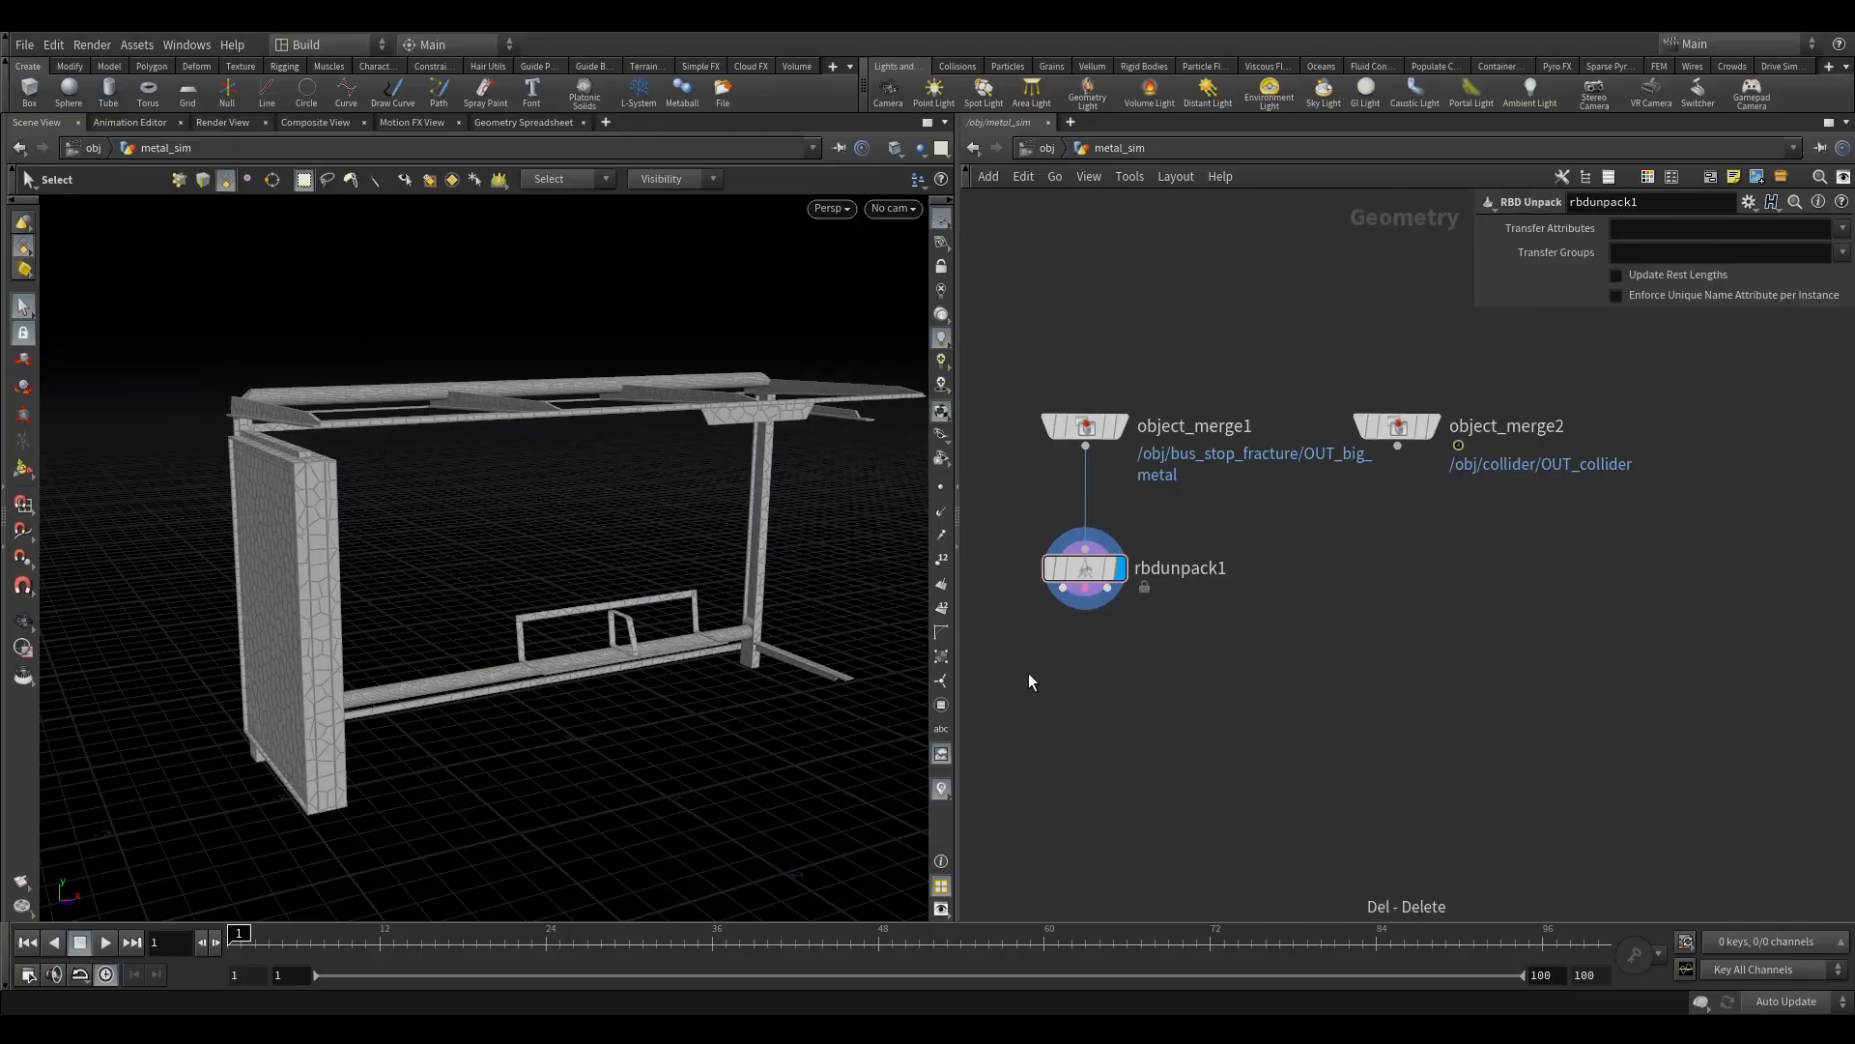
- Add an RBD Constraints from Rules node below rbdunpack1 and connect all three rbdunpack1 outputs to its matching inputs
key("Tab")
type("rbdc")
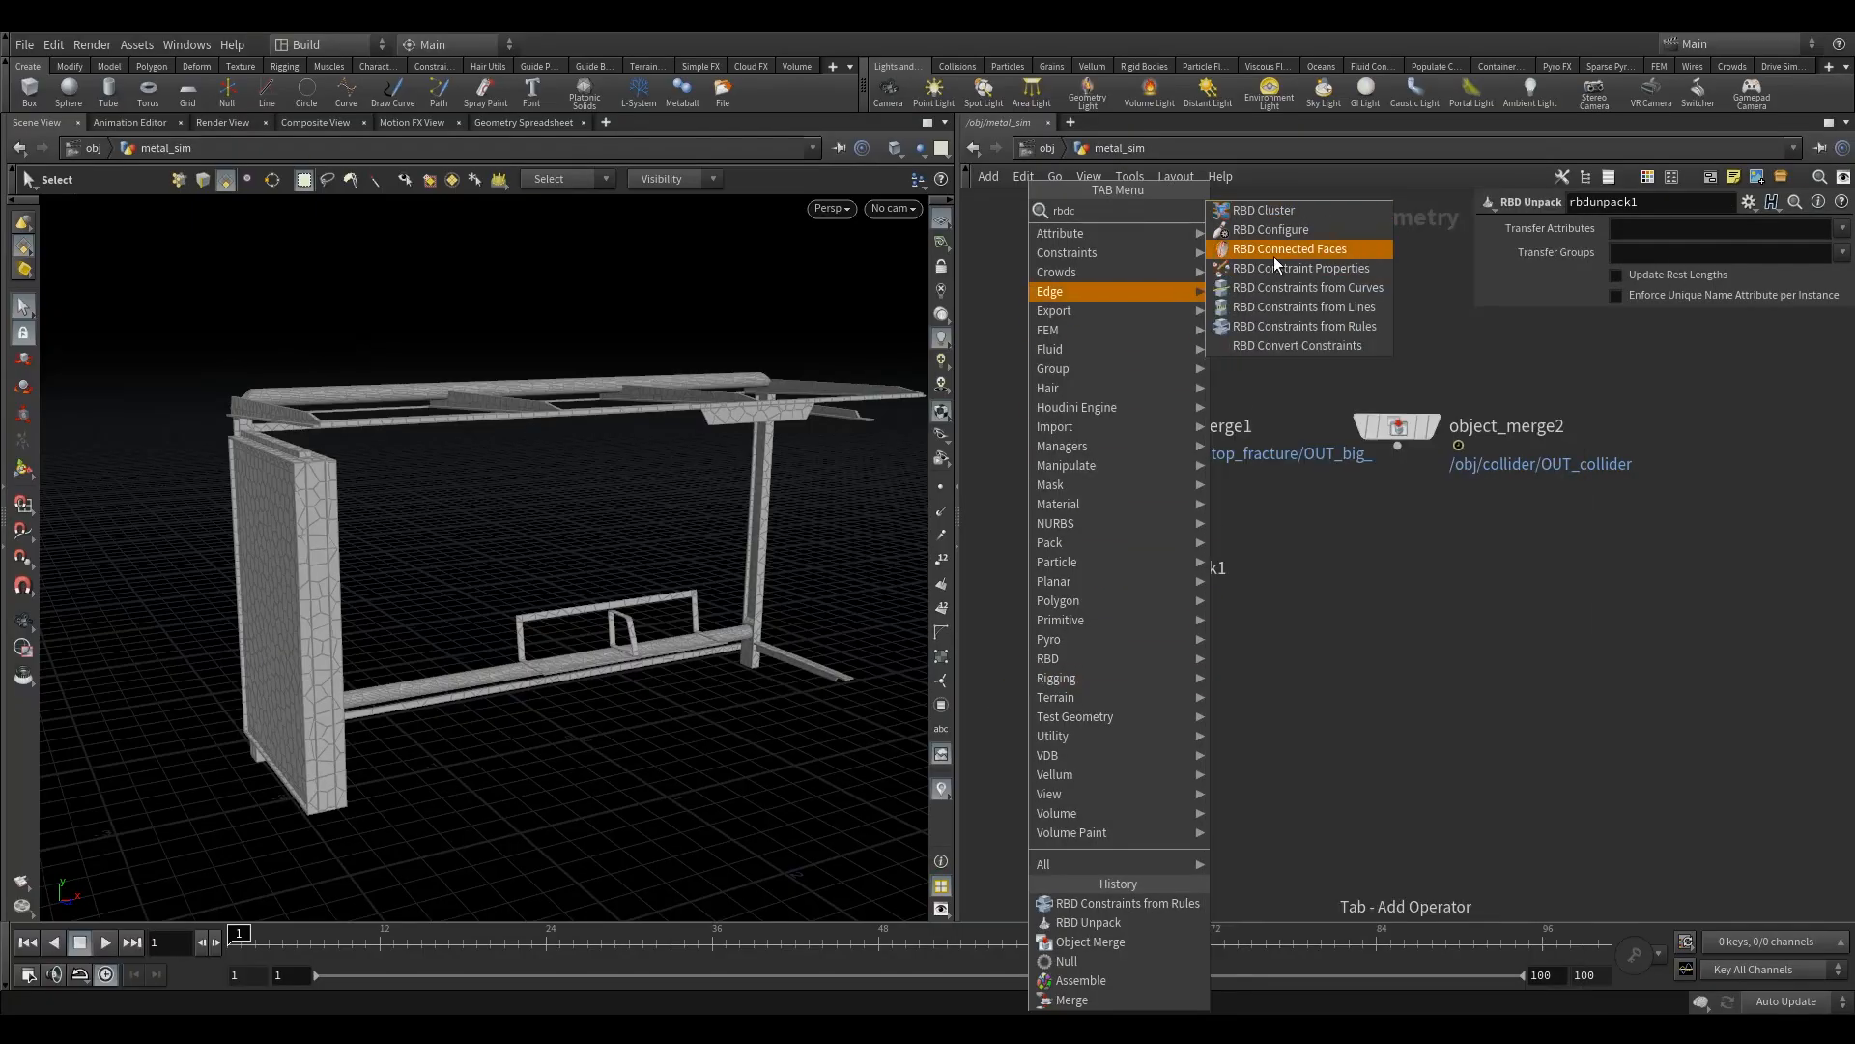
left_click(1314, 325)
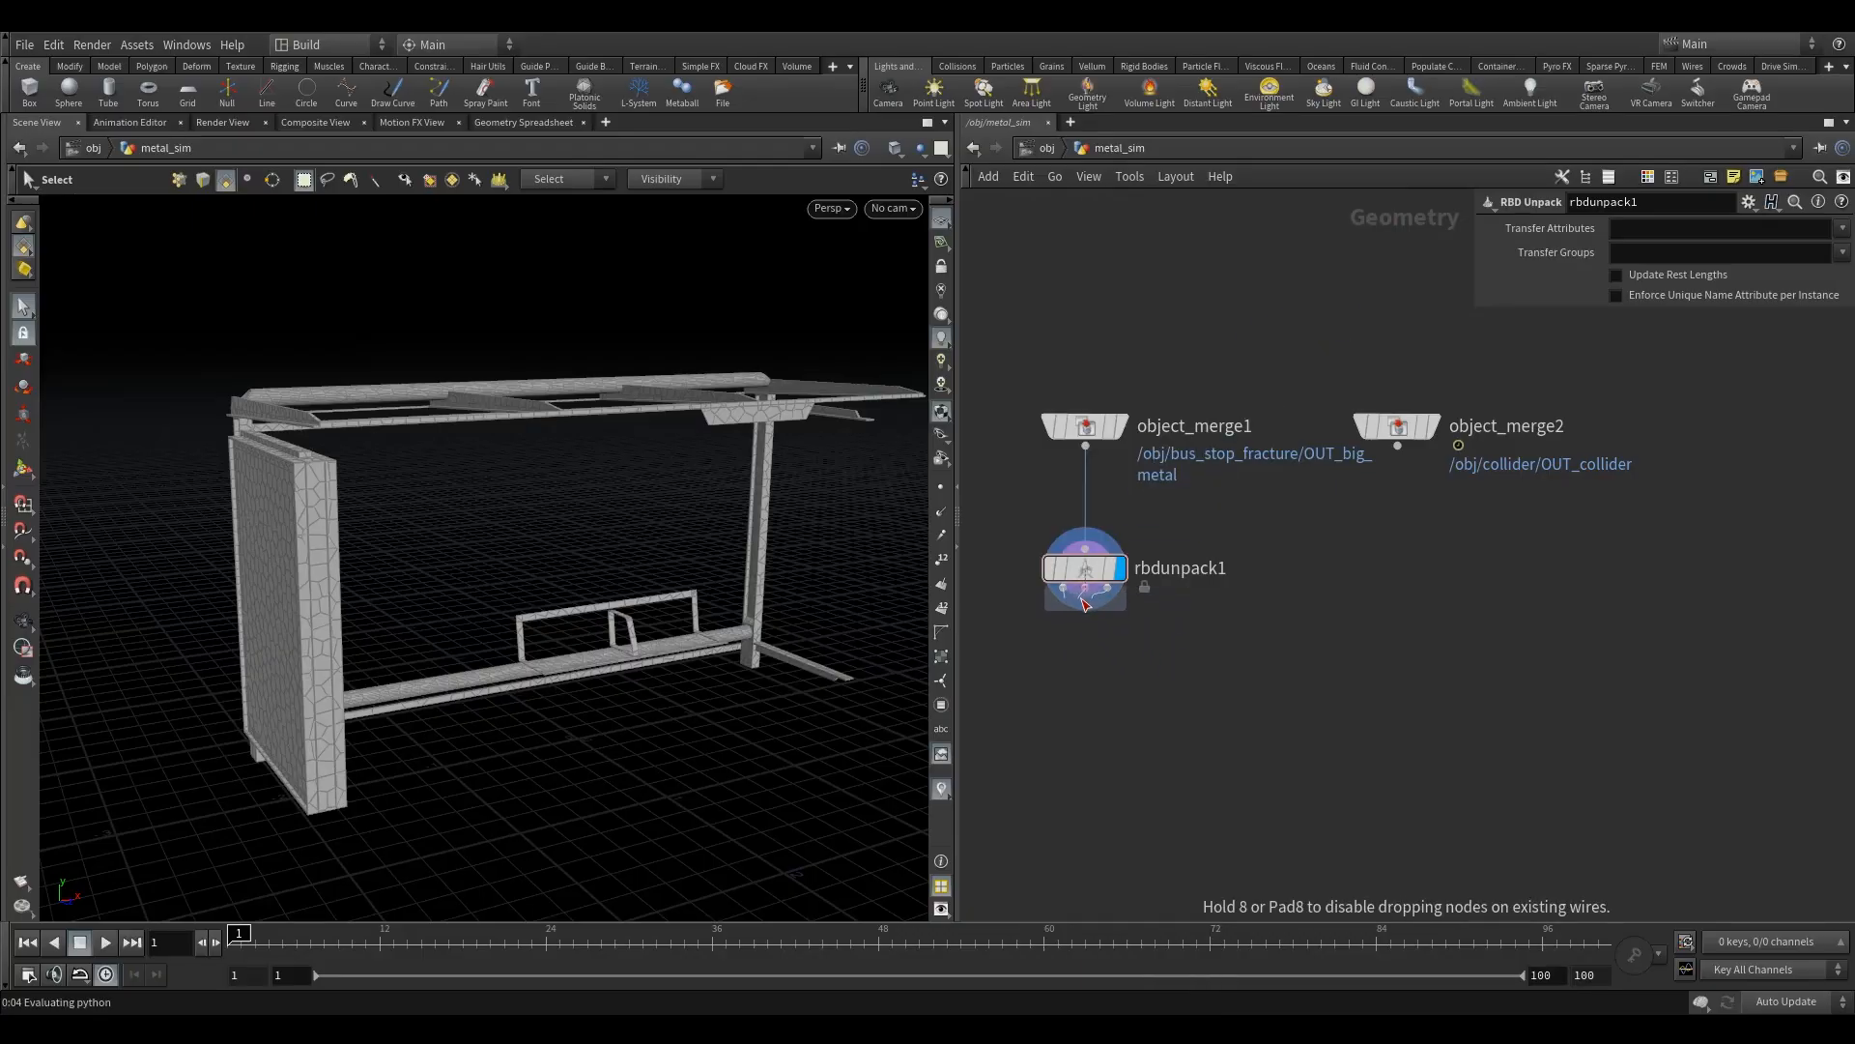
left_click(1090, 666)
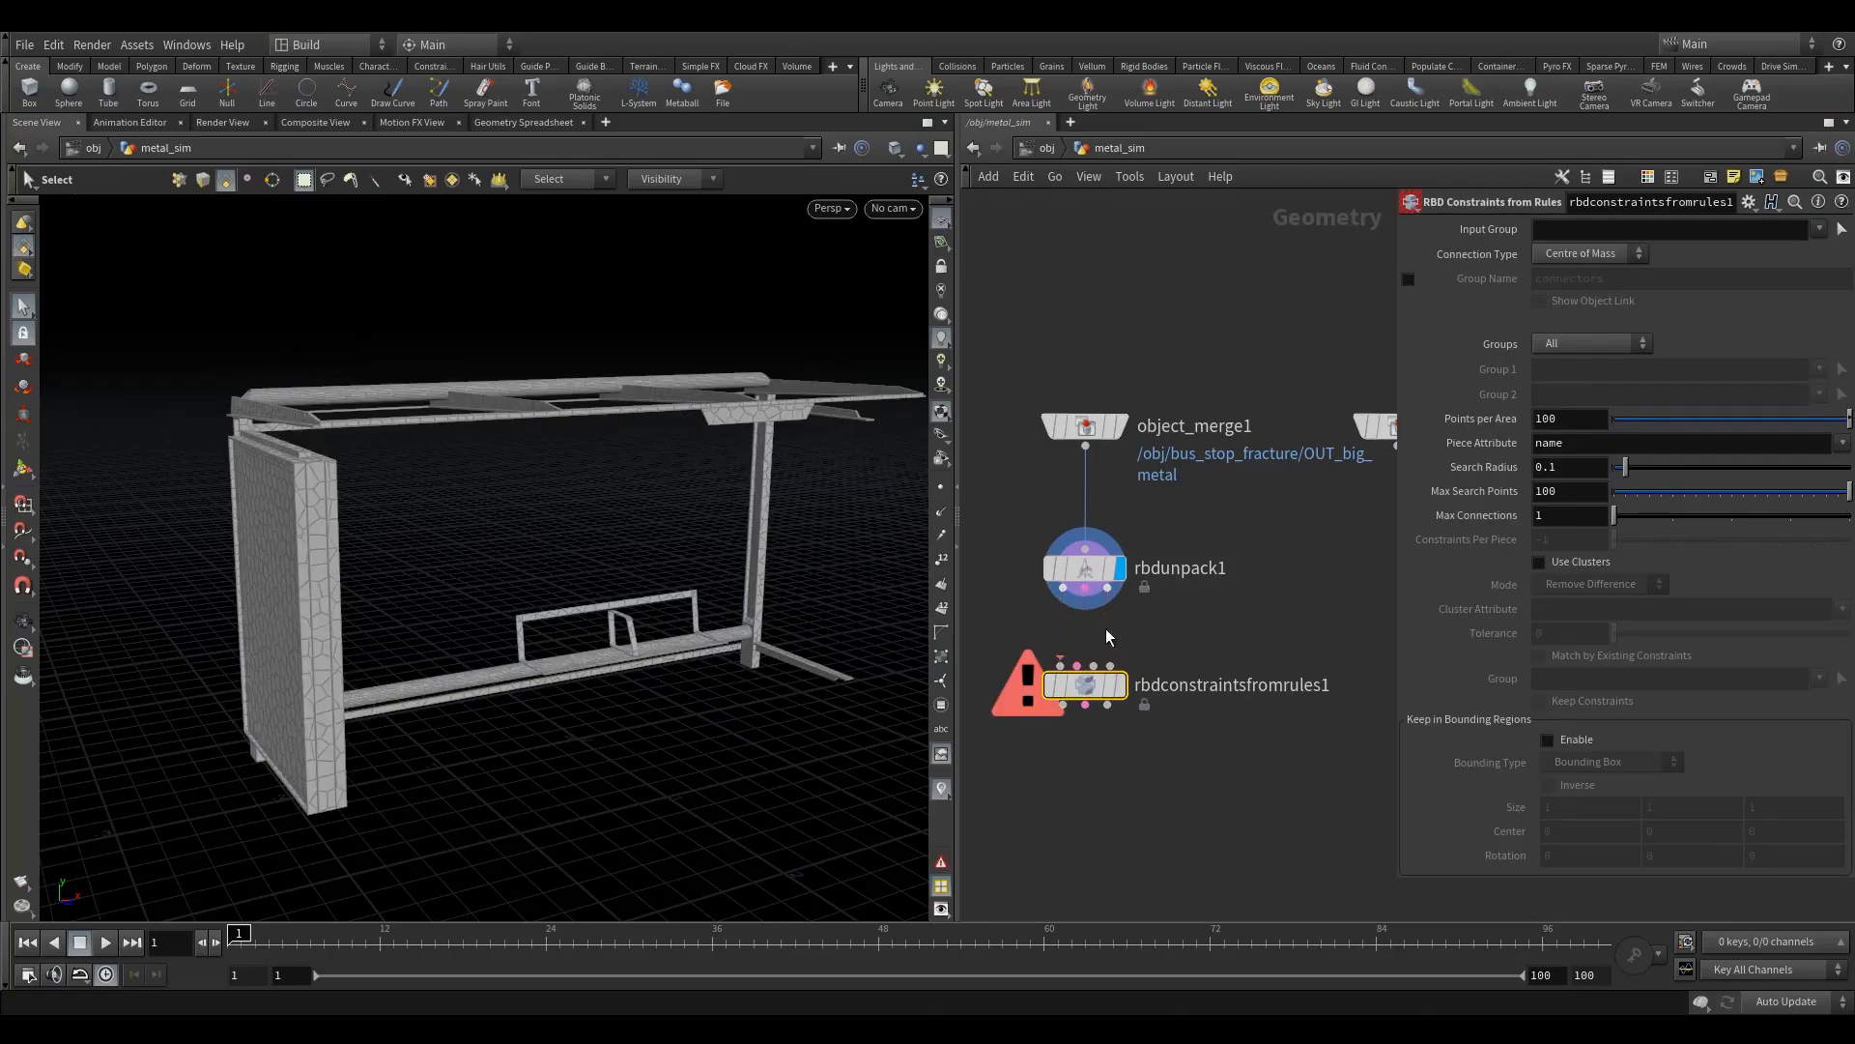
left_click(1064, 589)
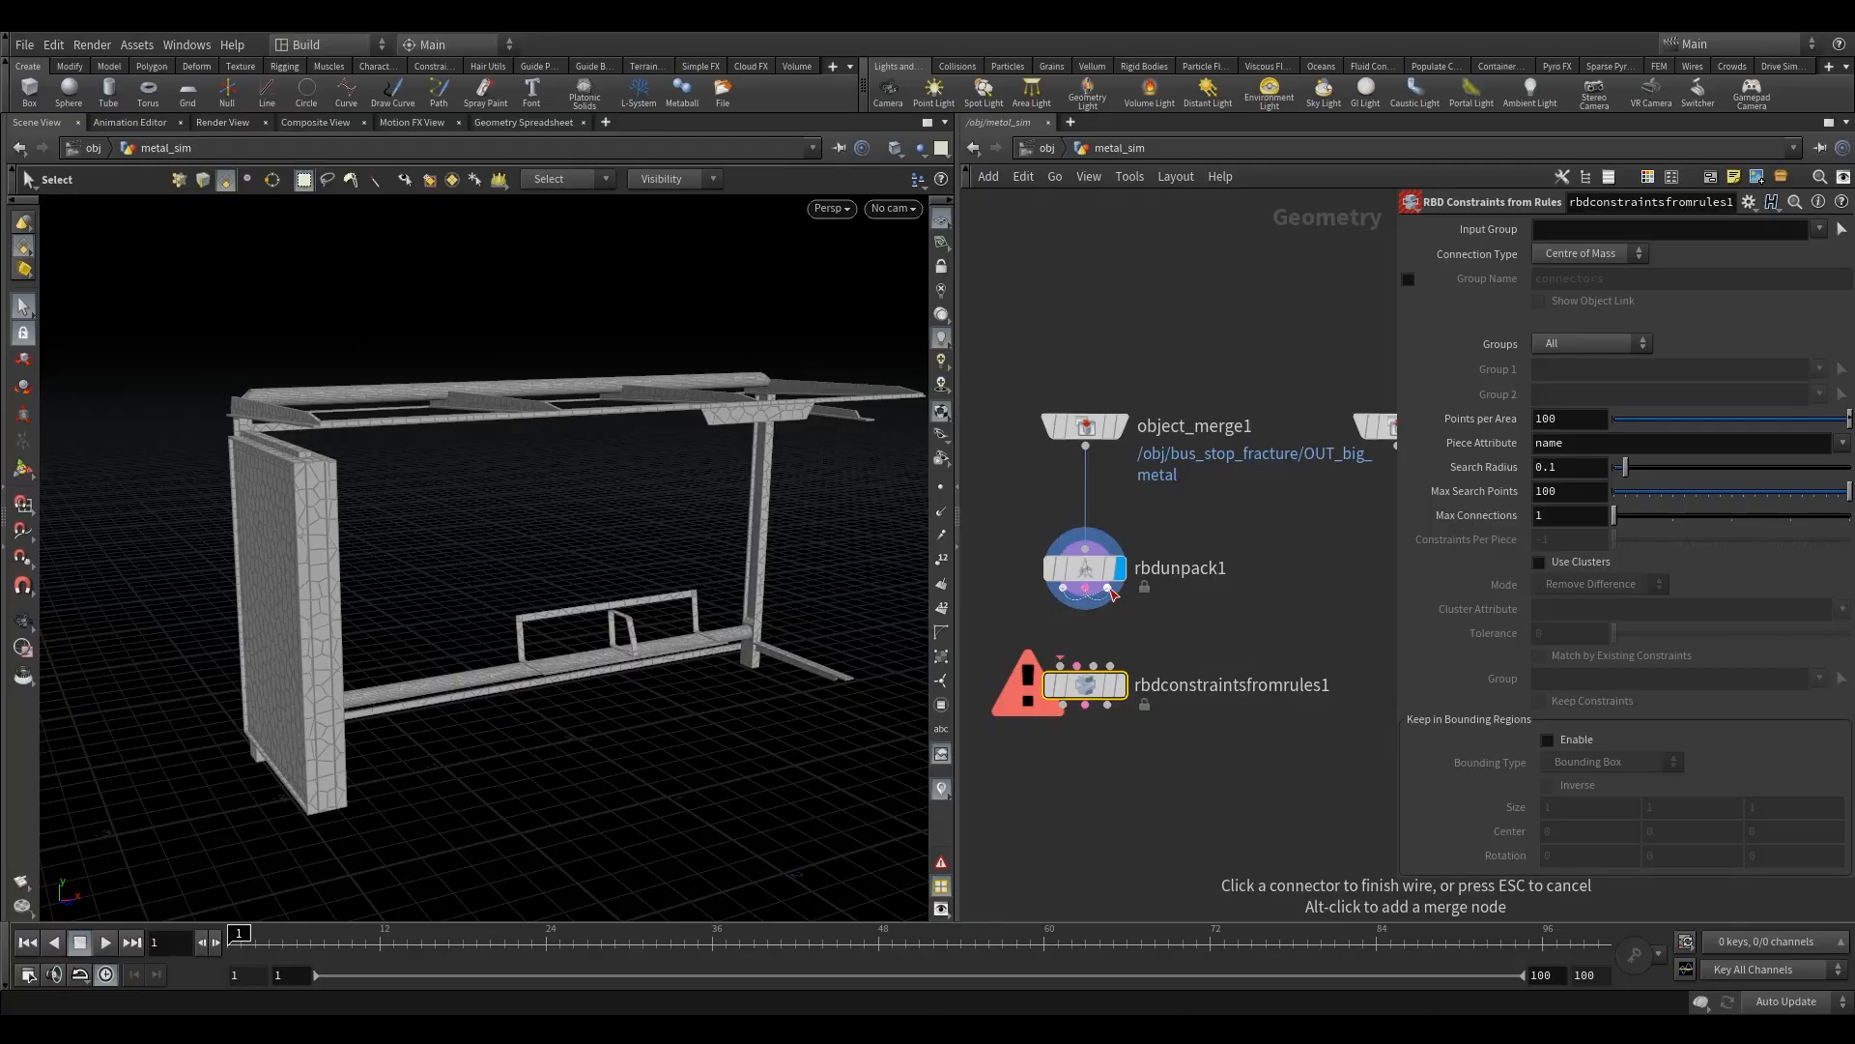
left_click(1063, 663)
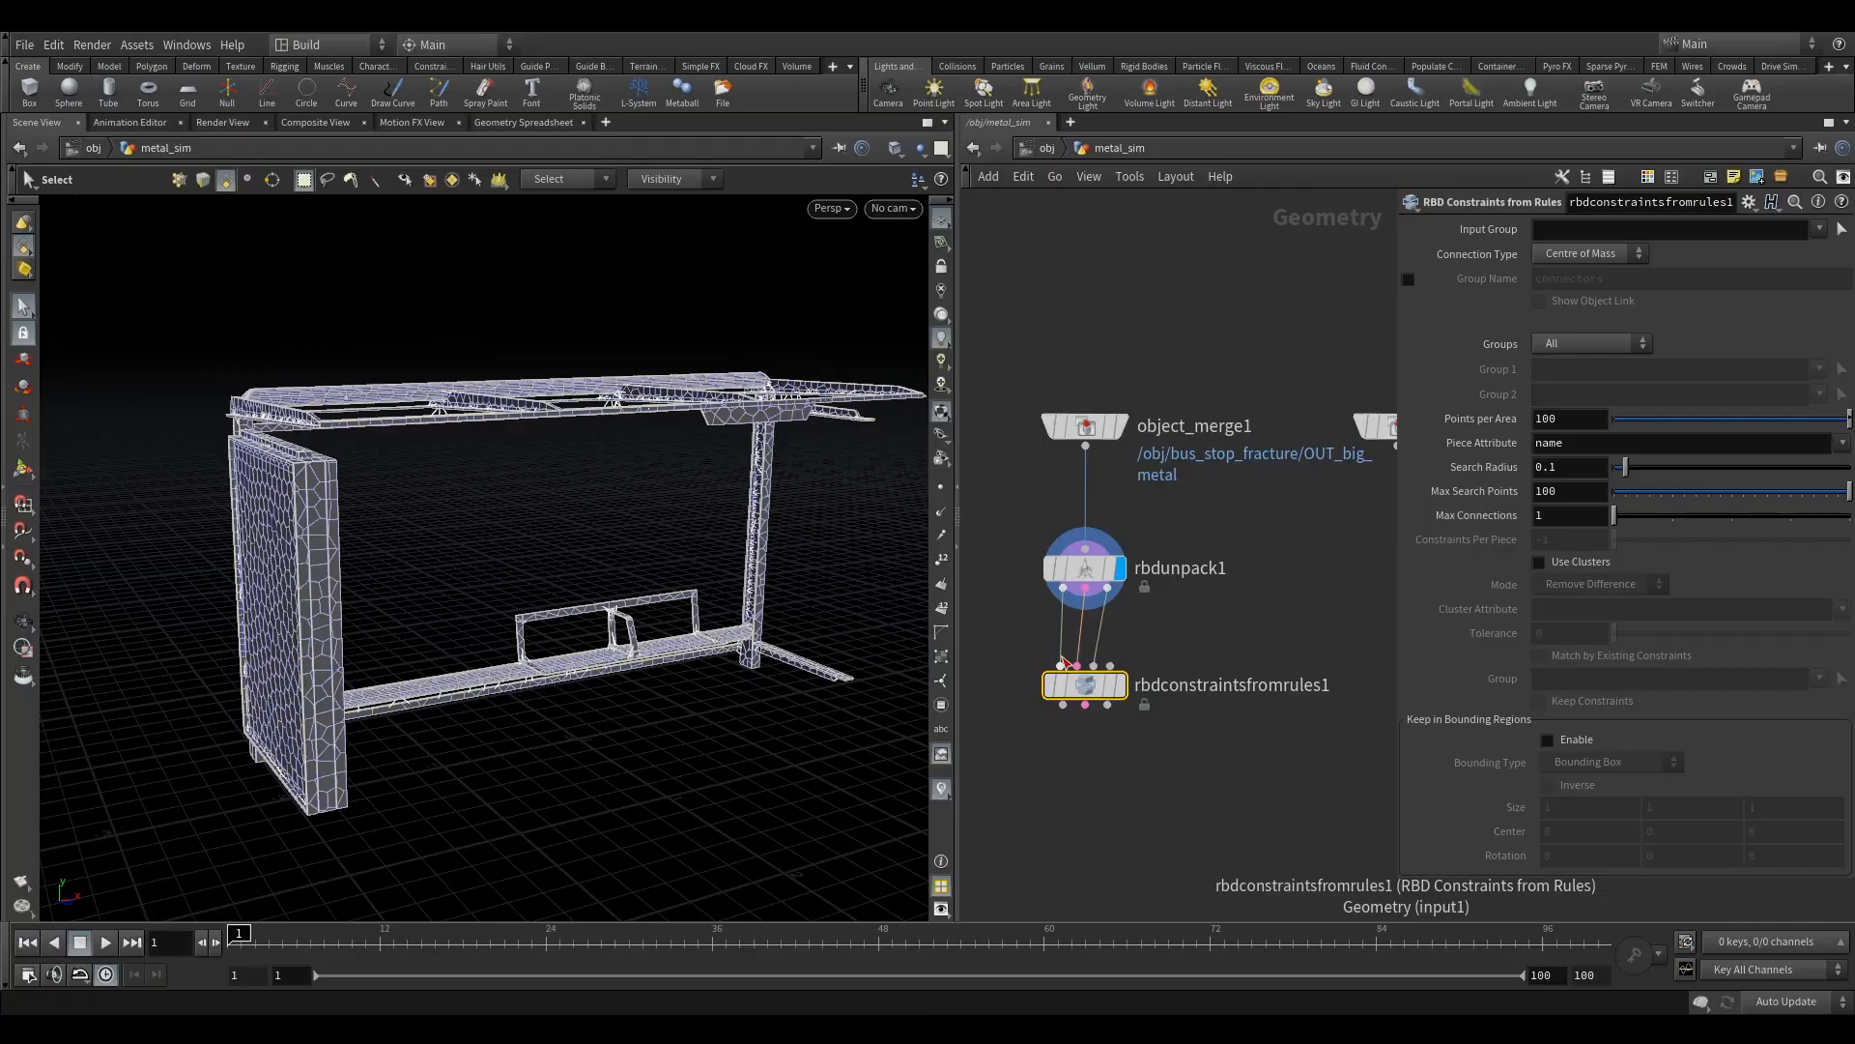
- Display the output of the RBD Constraints from Rules node and widen its parameter area
mouse_move(1116, 684)
left_mouse_down()
mouse_move(1125, 665)
mouse_move(1083, 698)
left_mouse_up()
left_click(1131, 625)
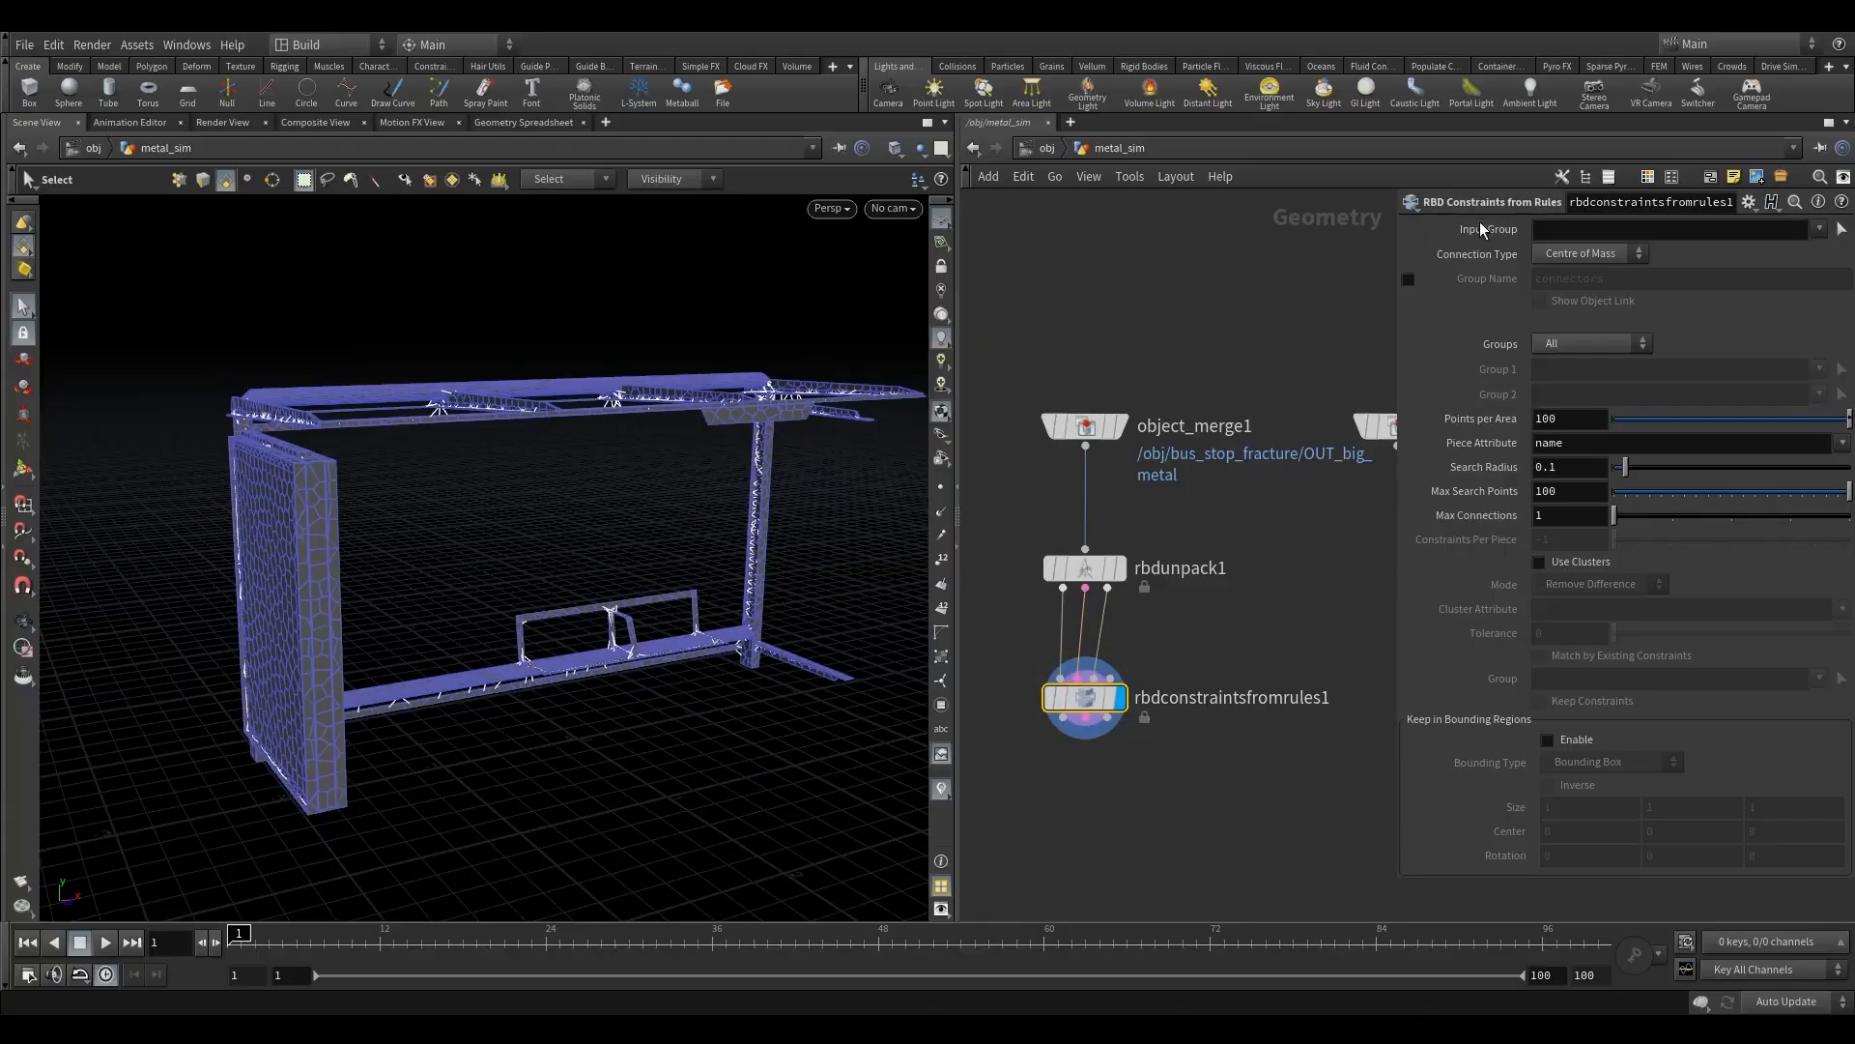
left_click_drag(1397, 307, 1308, 307)
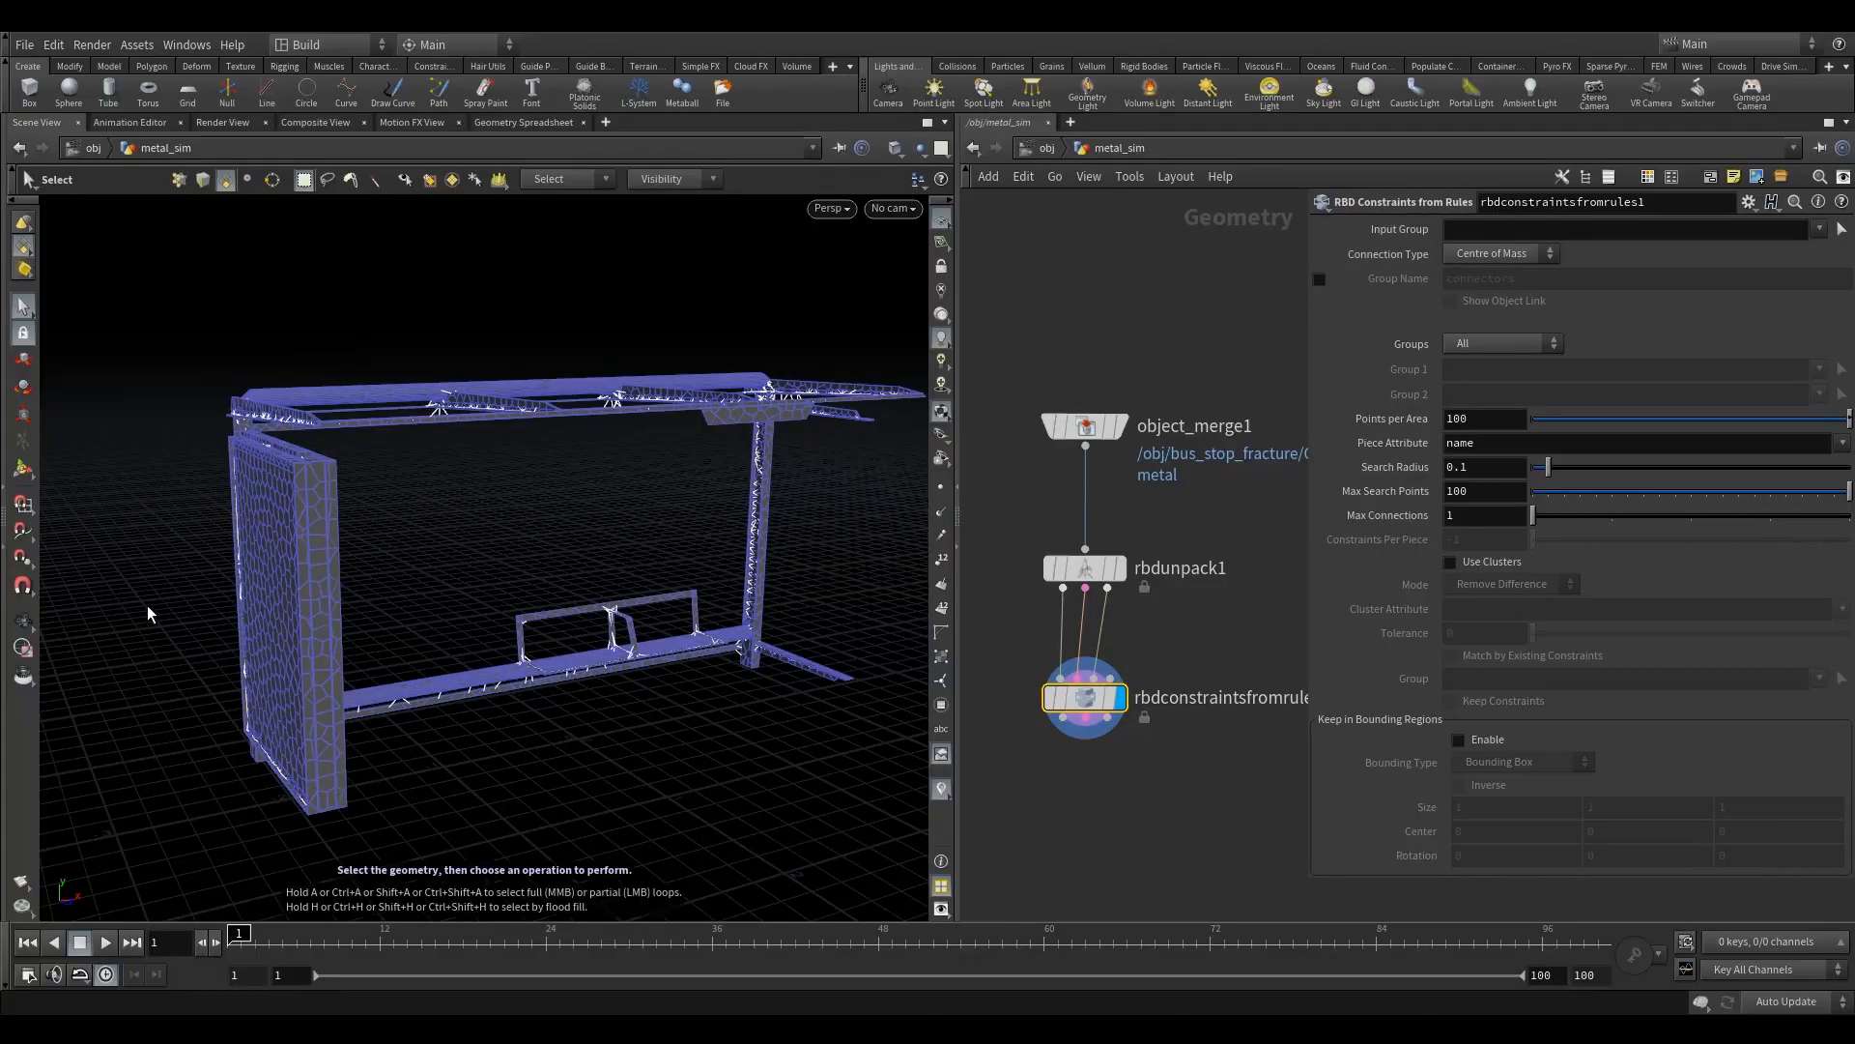
- Check the generated constraints on the roof beams and side panel, and set the rule's Piece Attribute to class
key("Escape")
left_click_drag(543, 483, 502, 319)
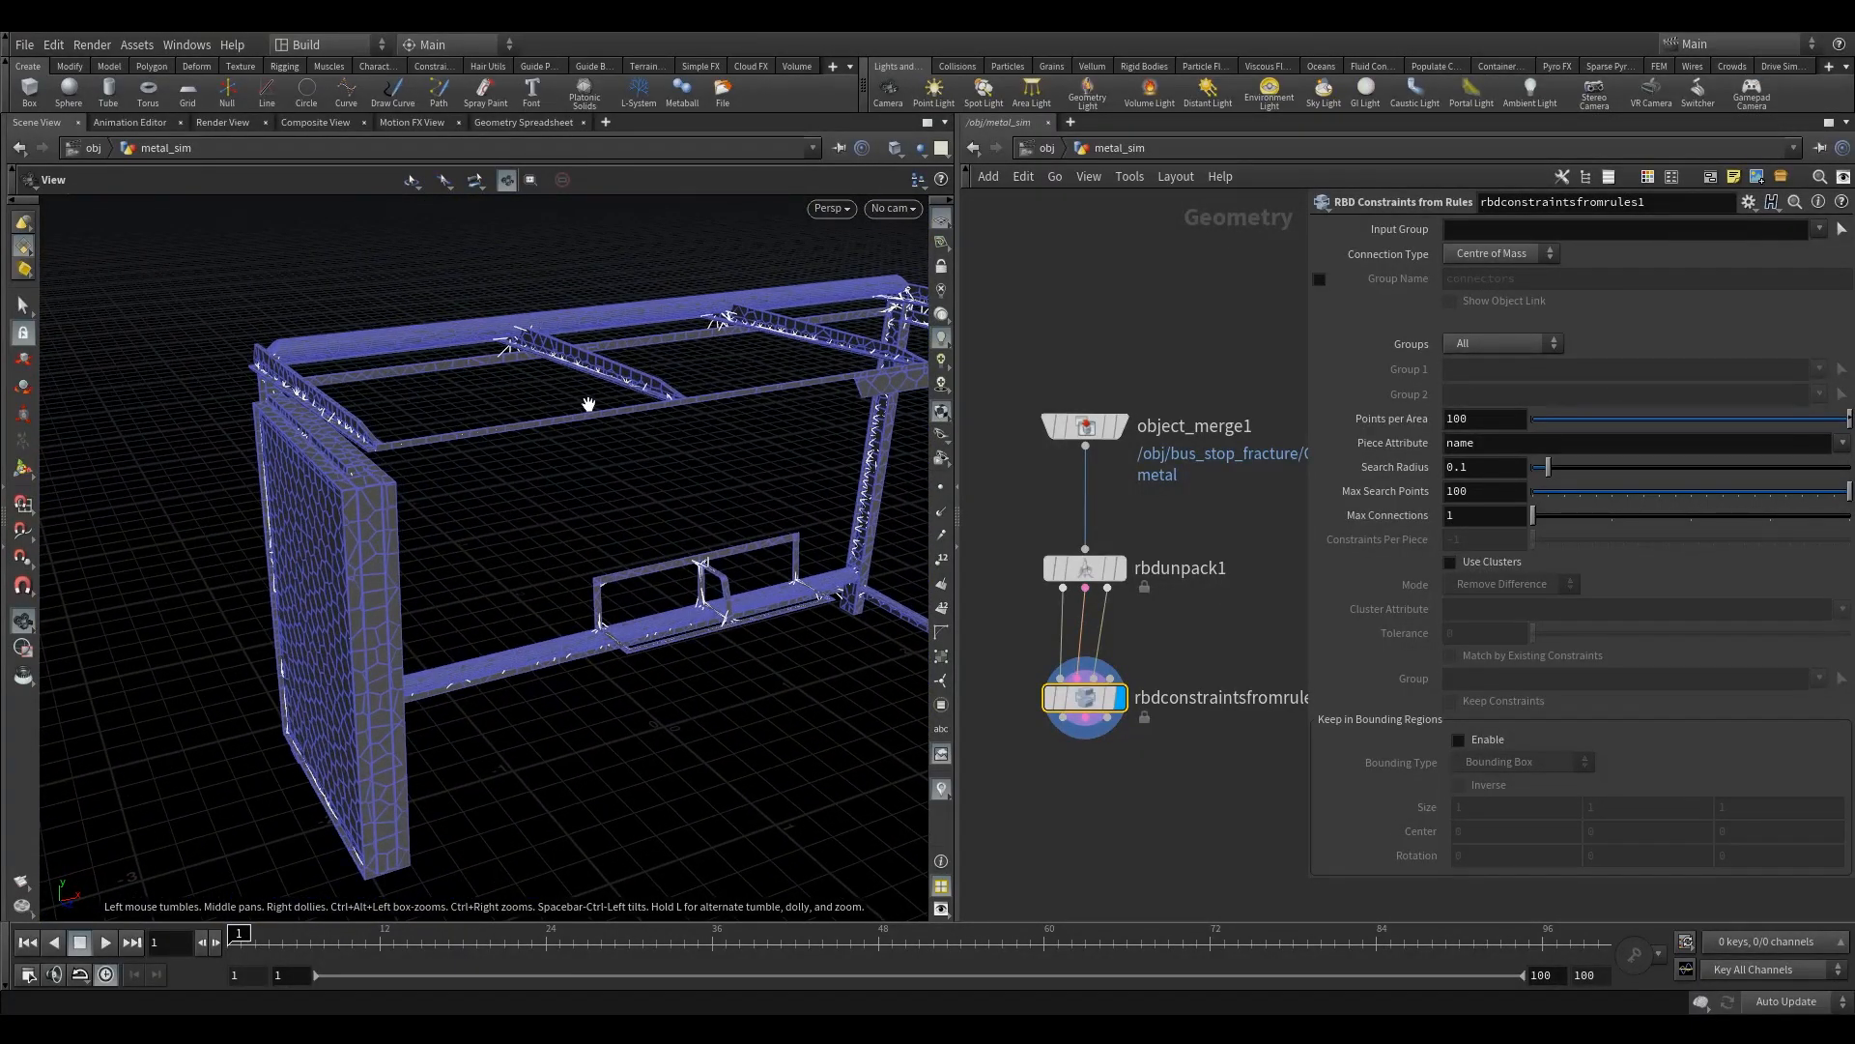
left_click(1493, 443)
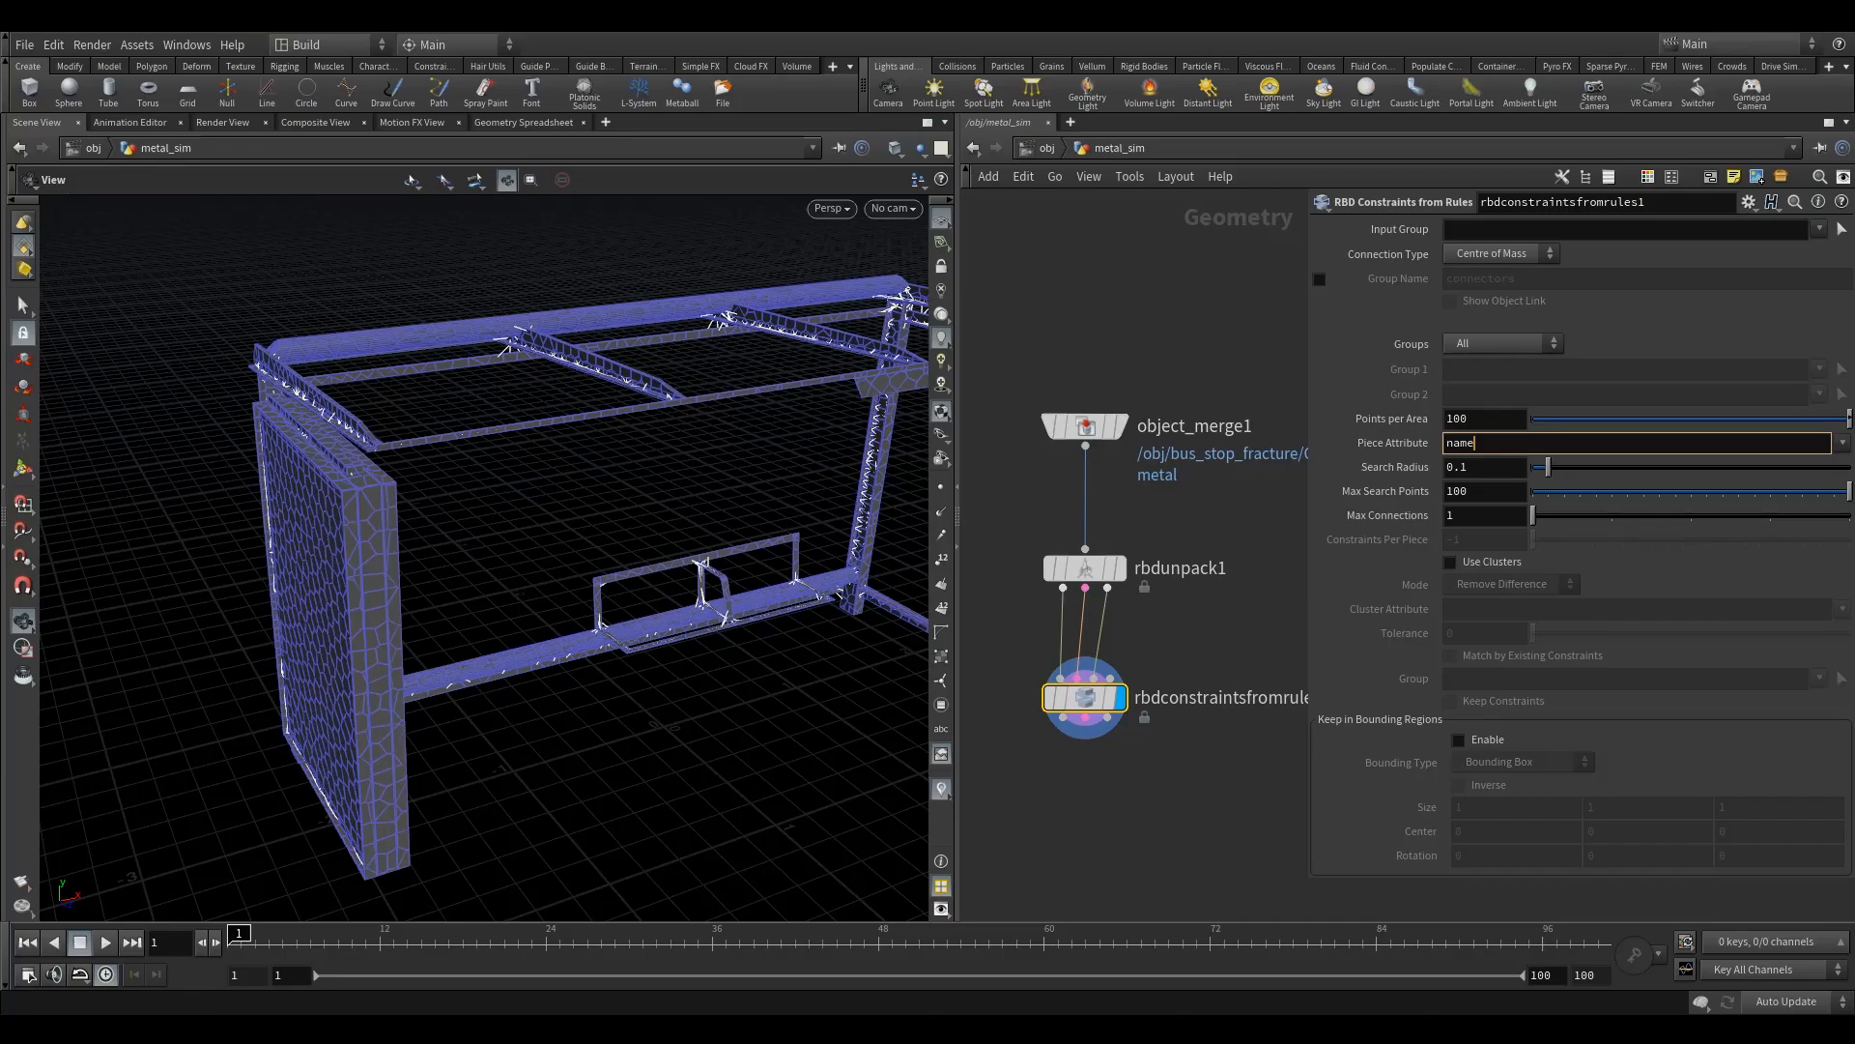
left_click_drag(613, 551, 274, 409)
right_click_drag(273, 410, 443, 451)
left_click_drag(444, 451, 580, 435)
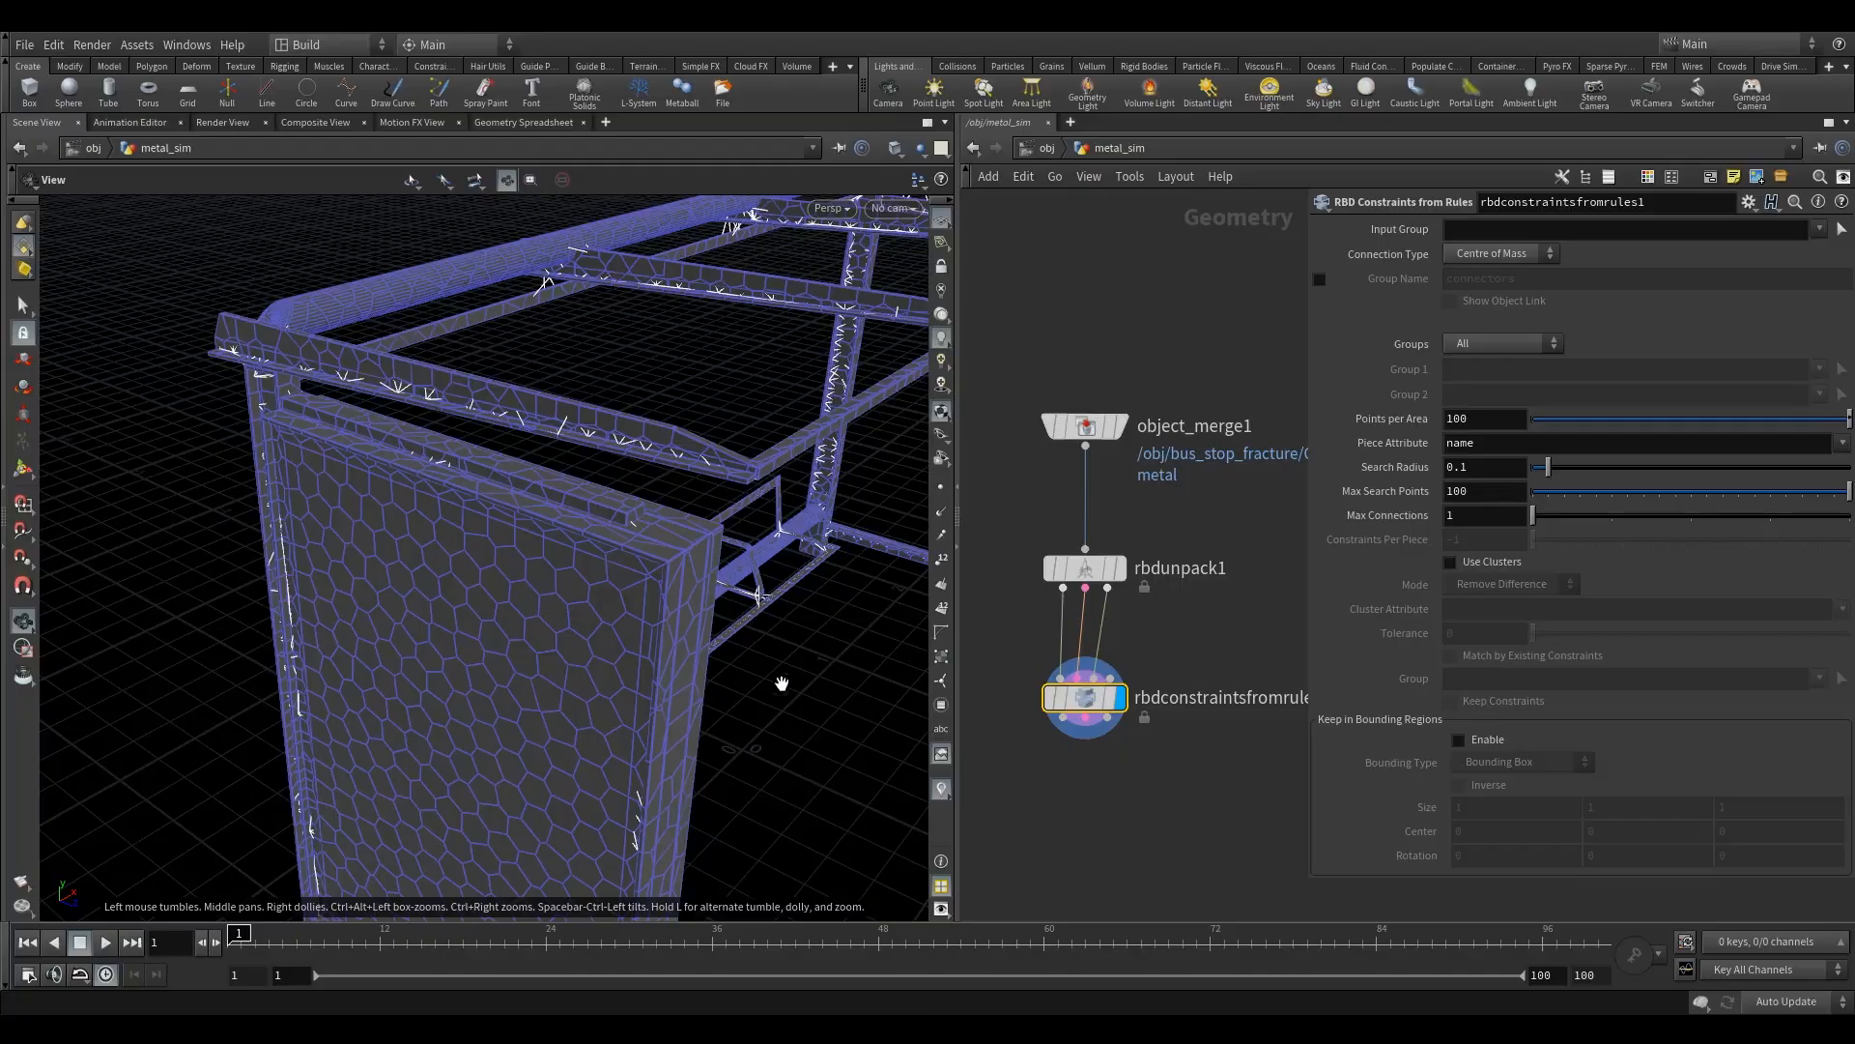
left_click_drag(680, 555, 705, 607)
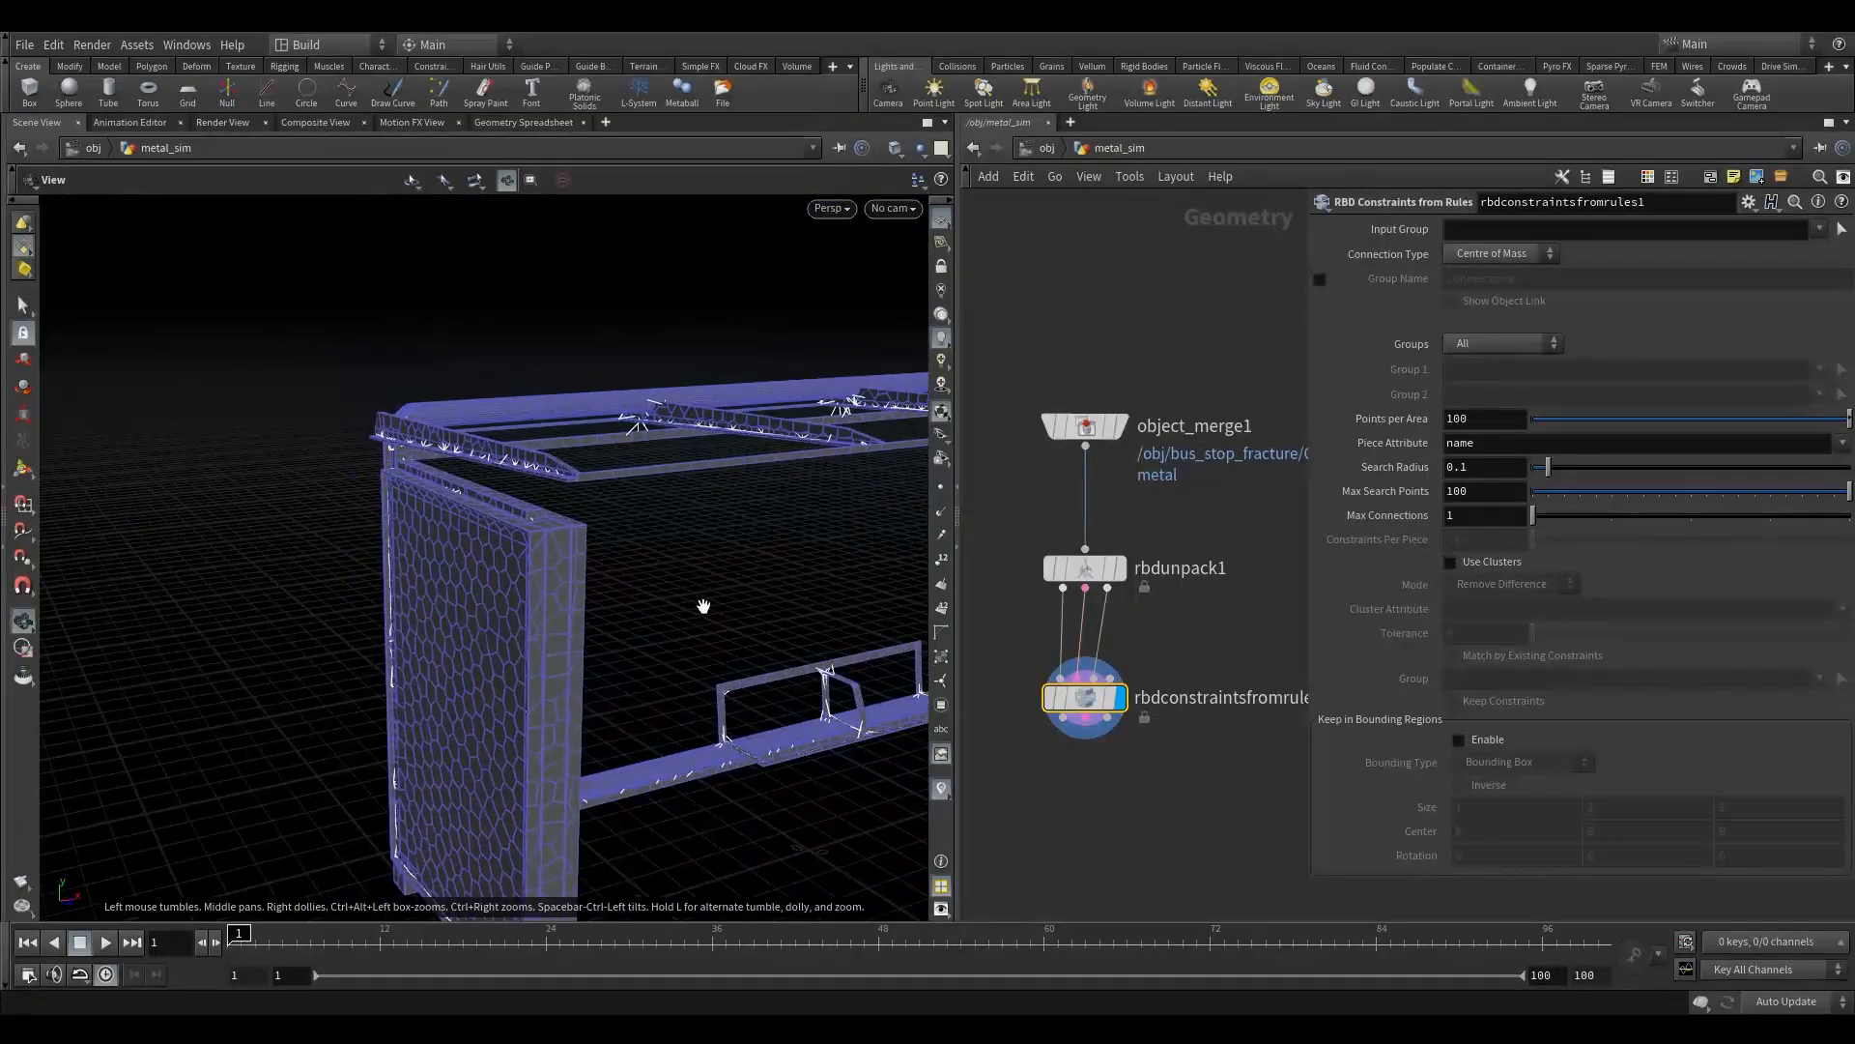
left_click(1843, 444)
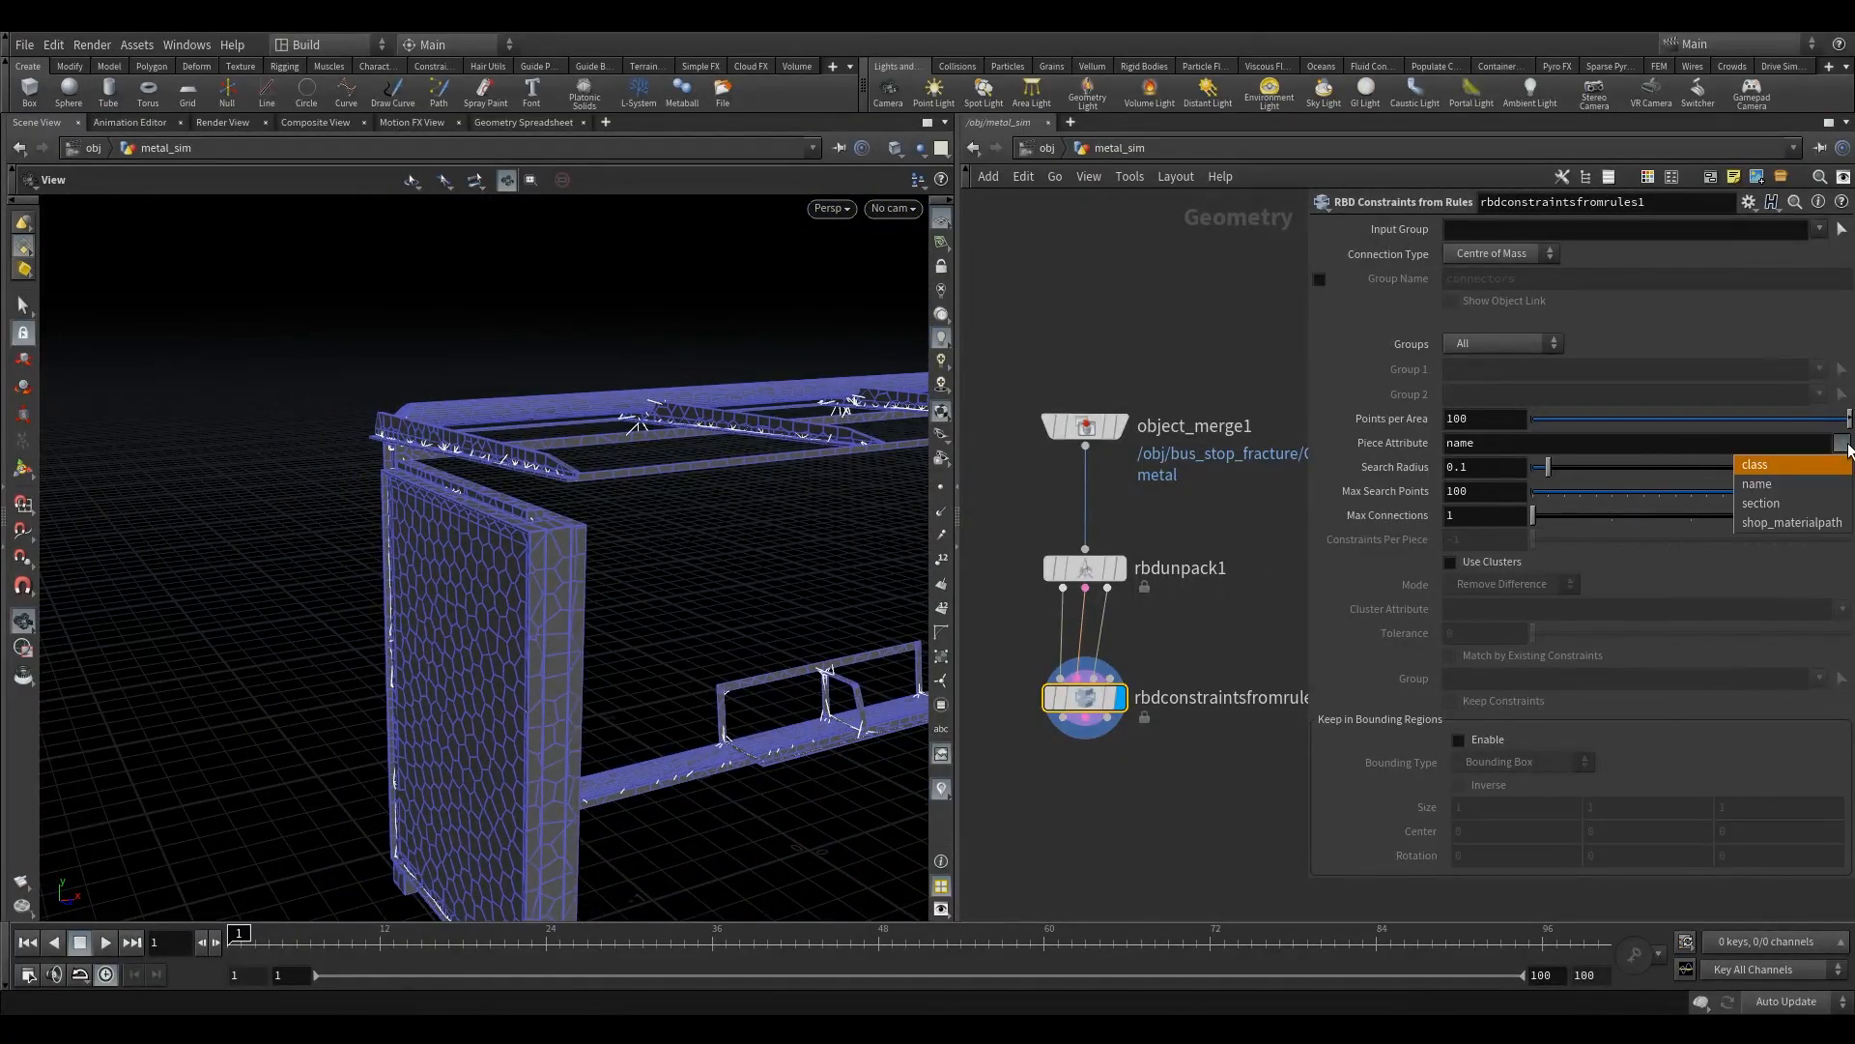
left_click(1813, 468)
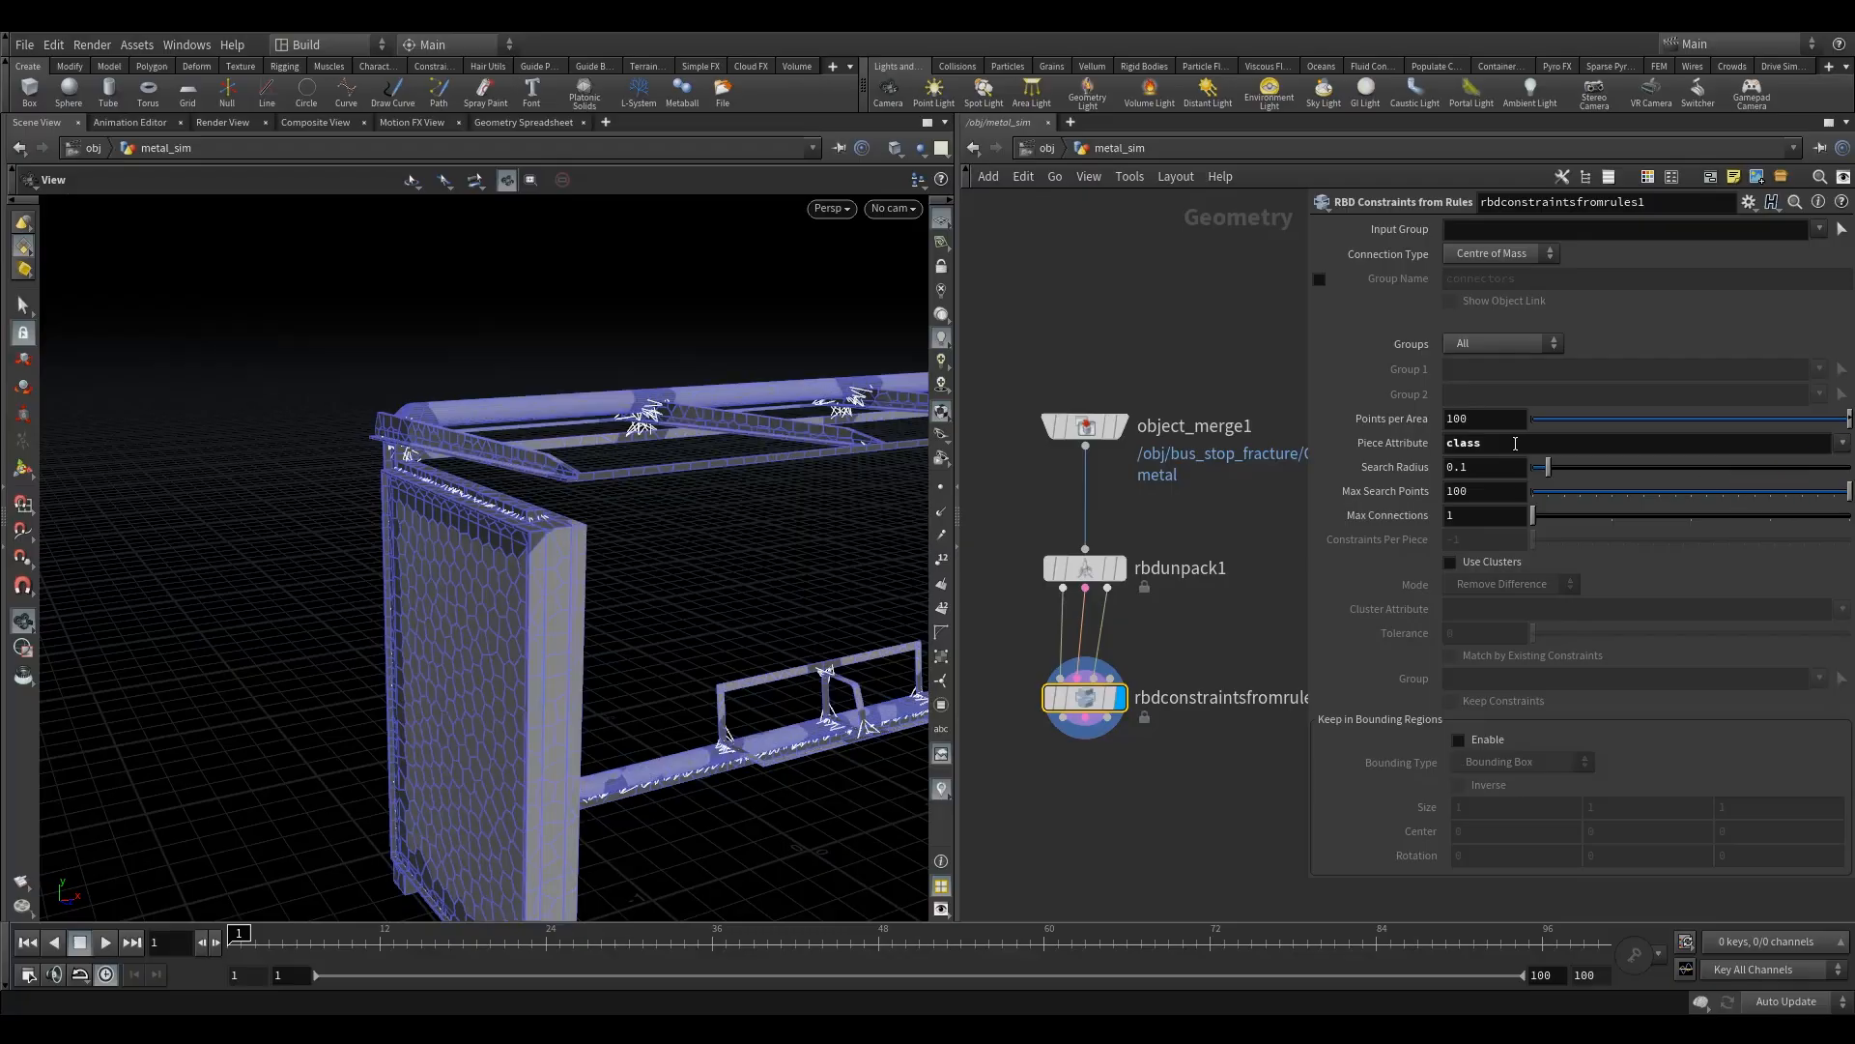
- Inspect the constraints around the side panel, post and roof, and enable the Group Name for the generated constraints
mouse_move(580, 556)
left_mouse_down()
mouse_move(703, 542)
mouse_move(705, 518)
mouse_move(634, 580)
mouse_move(775, 550)
left_mouse_up()
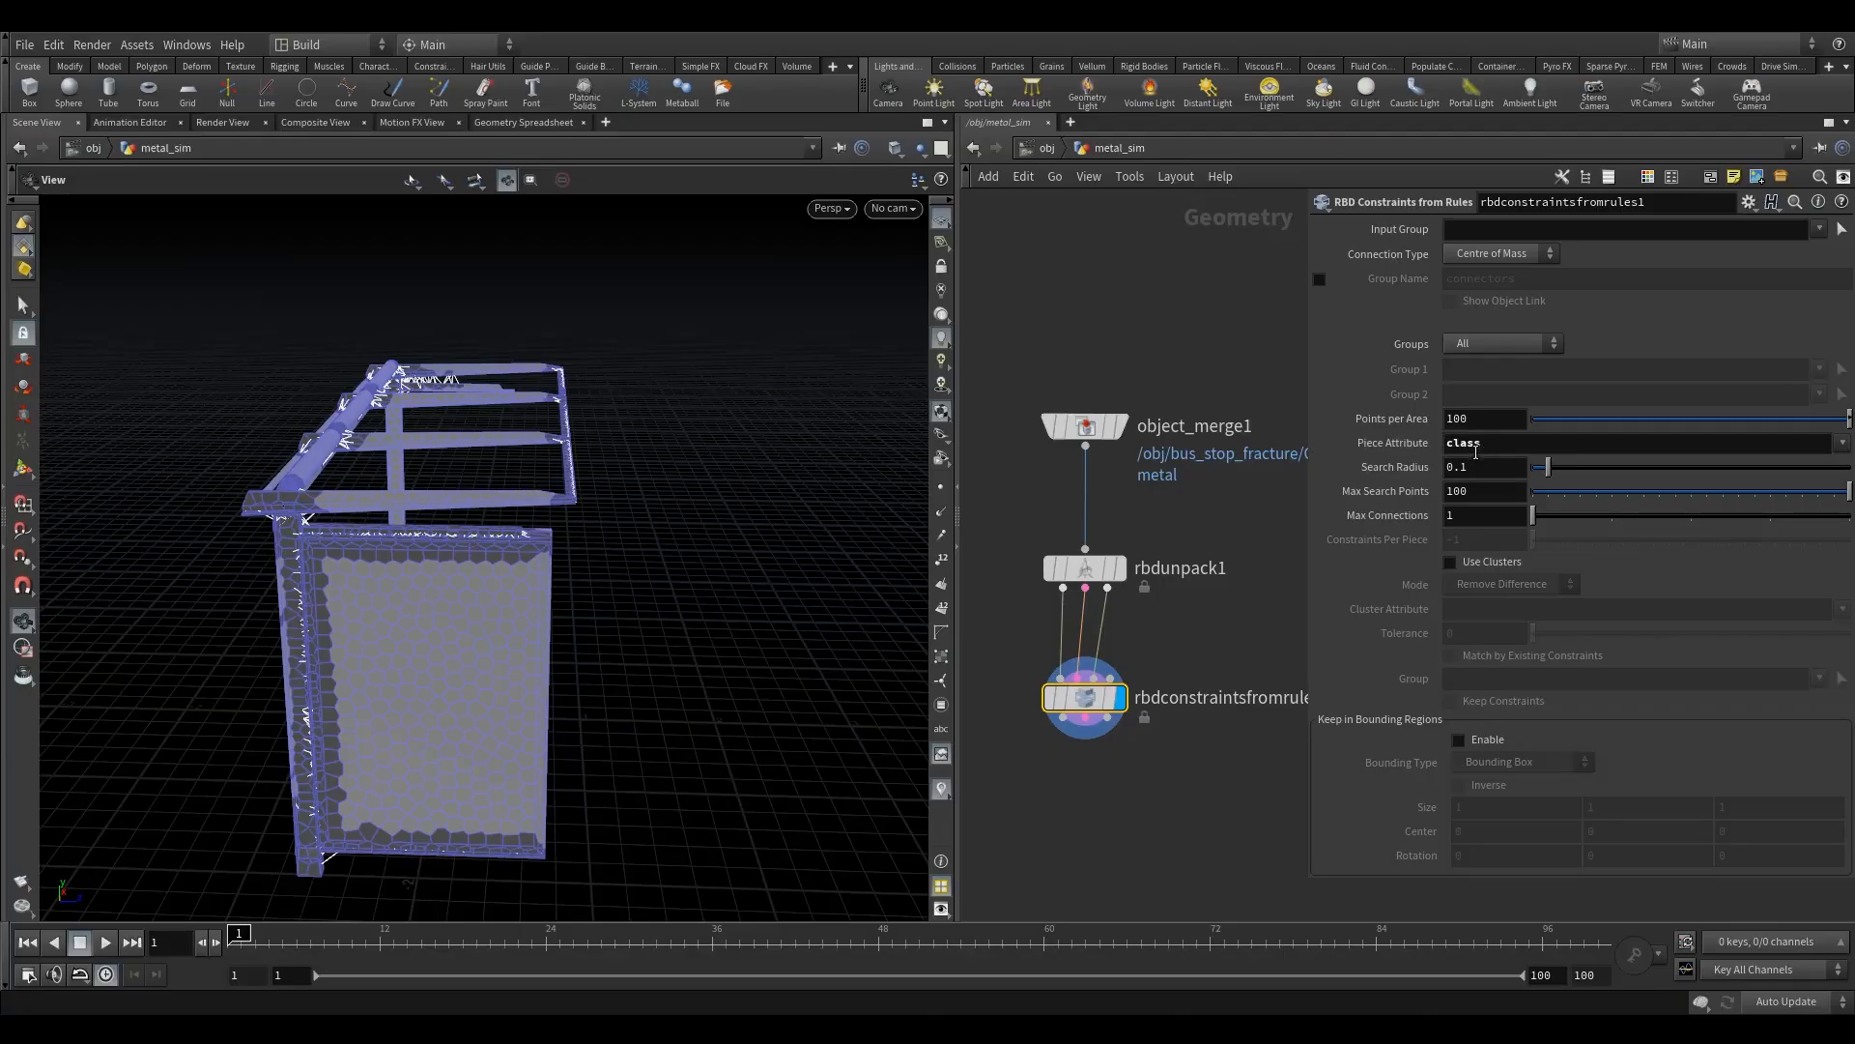
left_click_drag(564, 565, 304, 547)
right_click_drag(303, 547, 673, 522)
left_click_drag(674, 523, 443, 566)
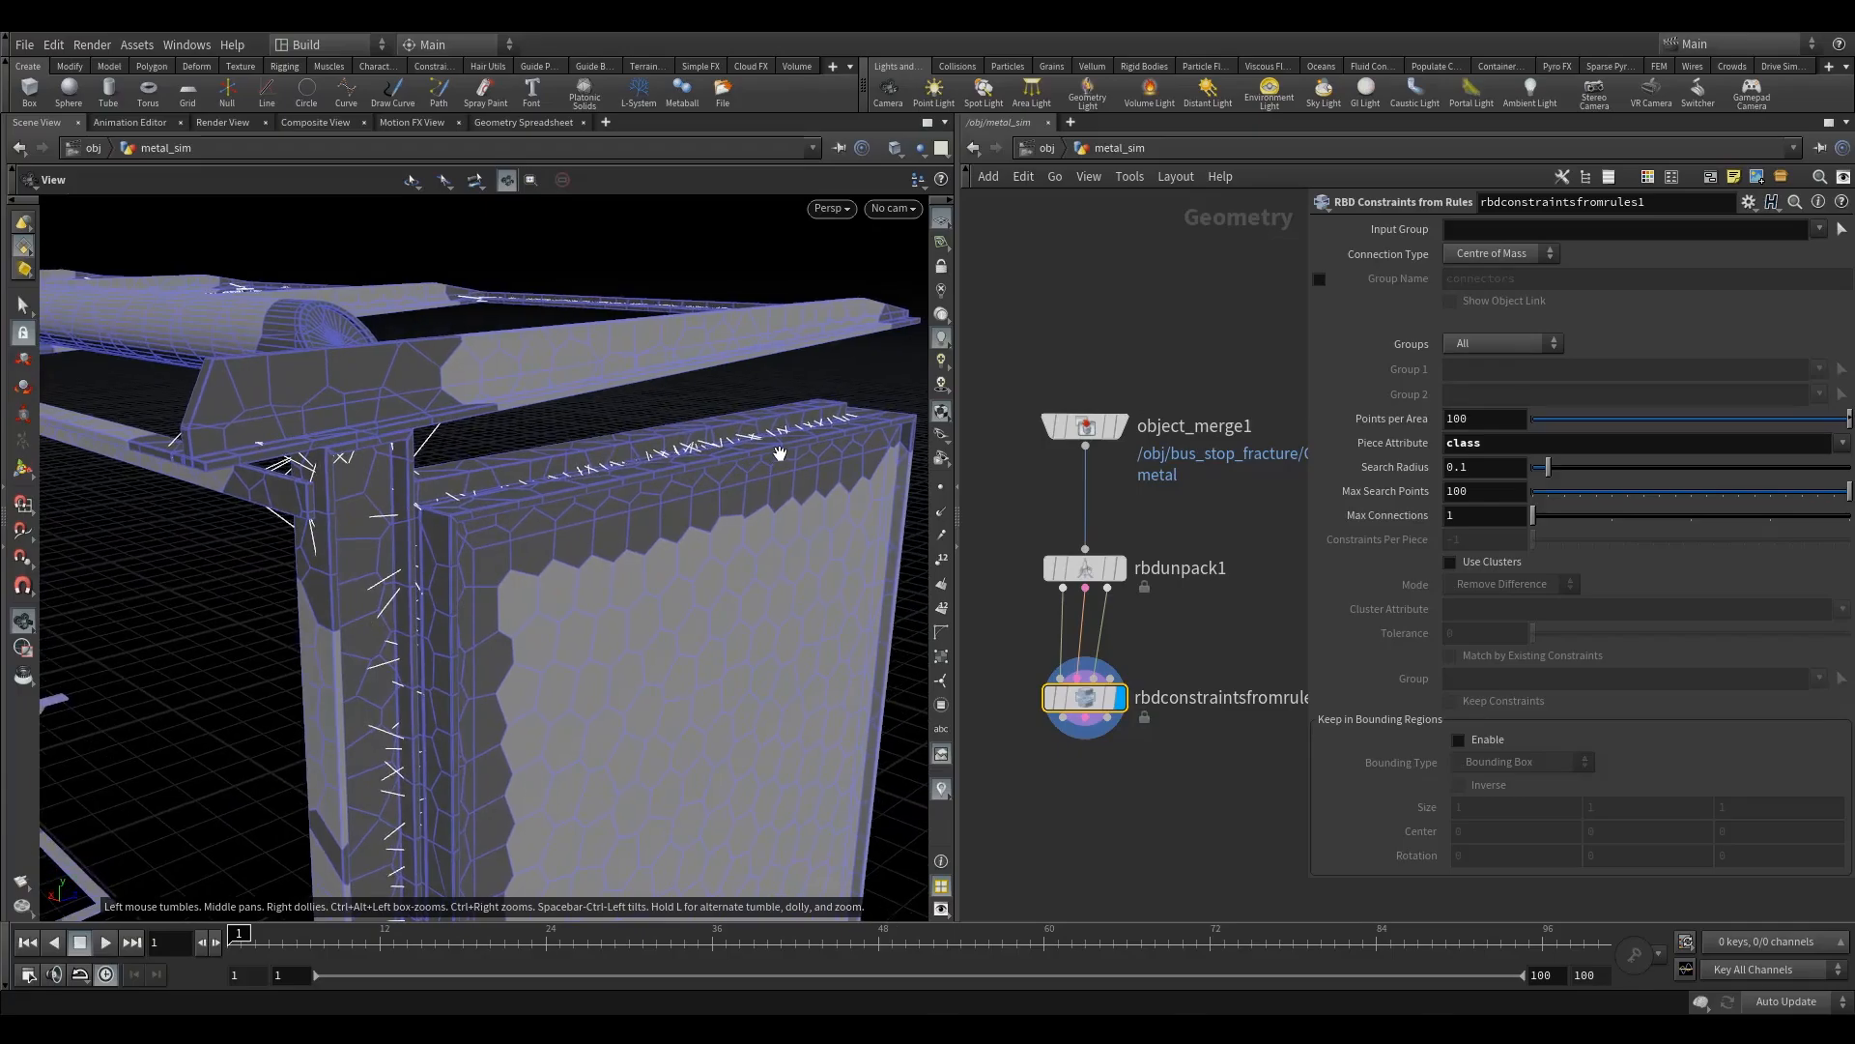
right_click_drag(782, 455, 467, 432)
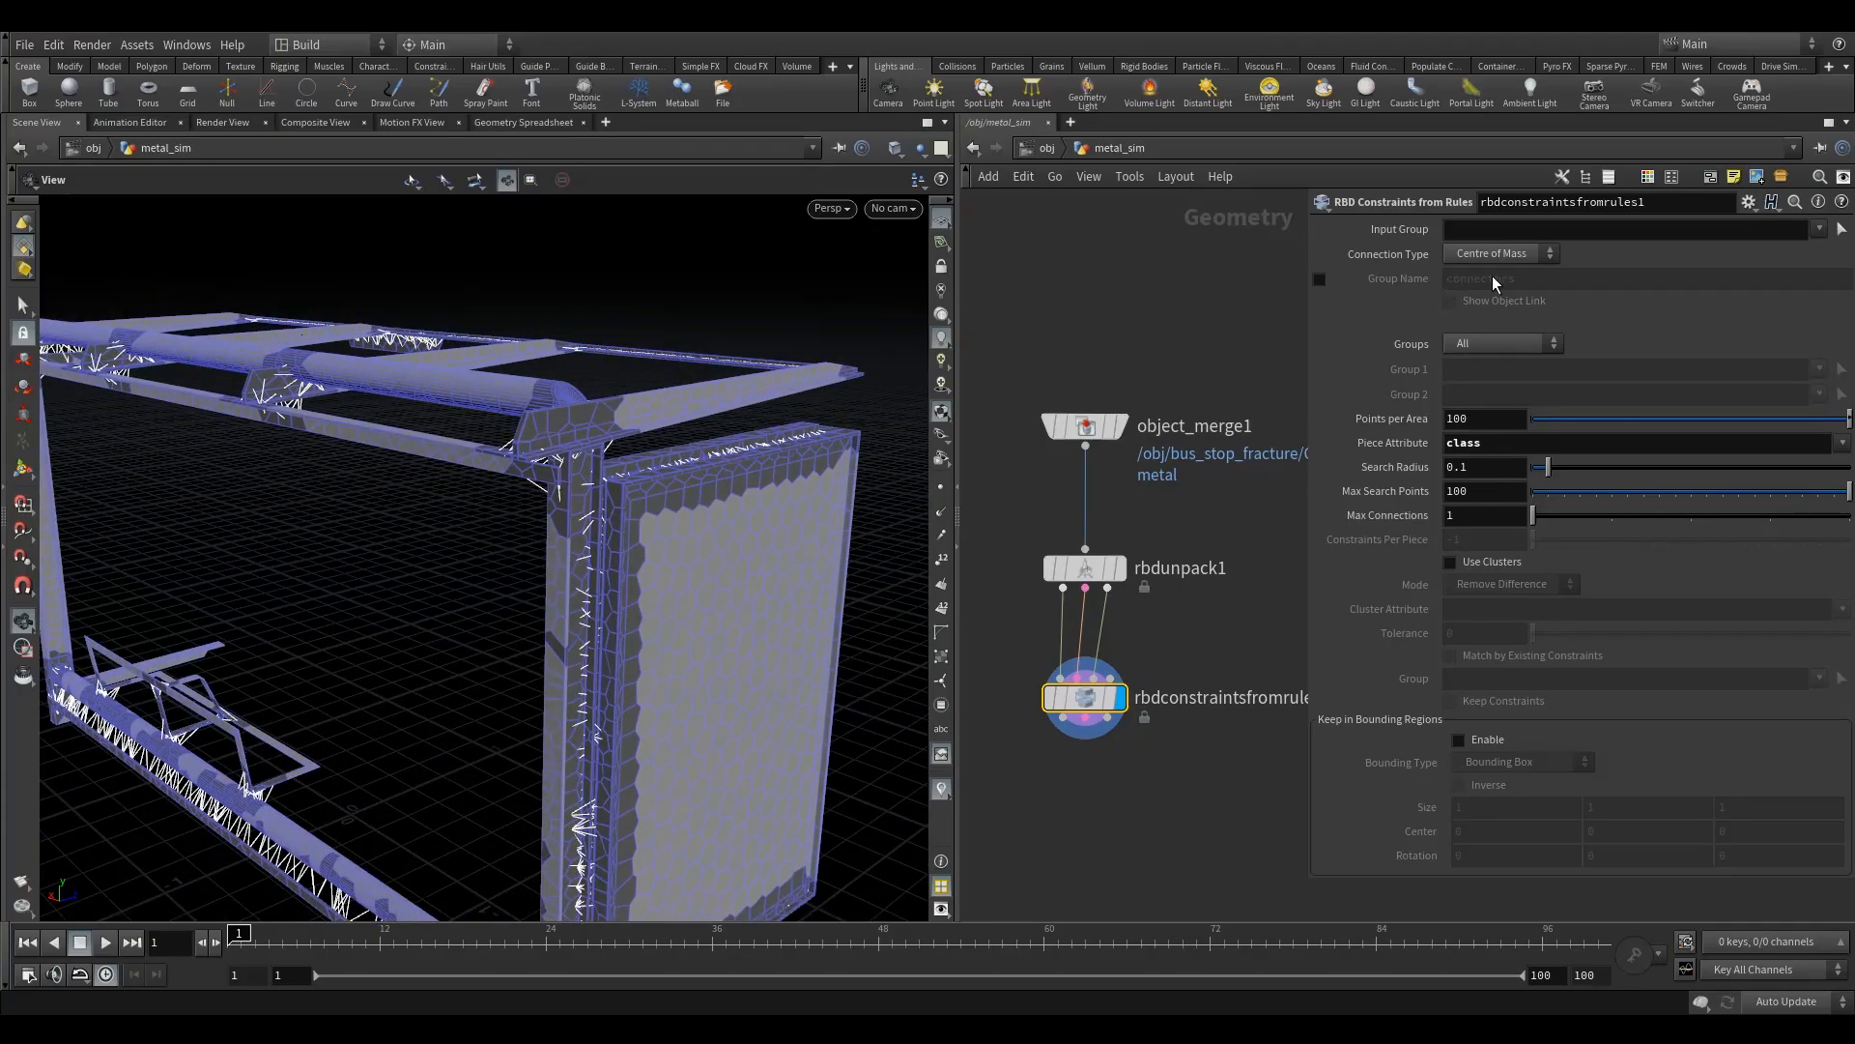
left_click(1324, 279)
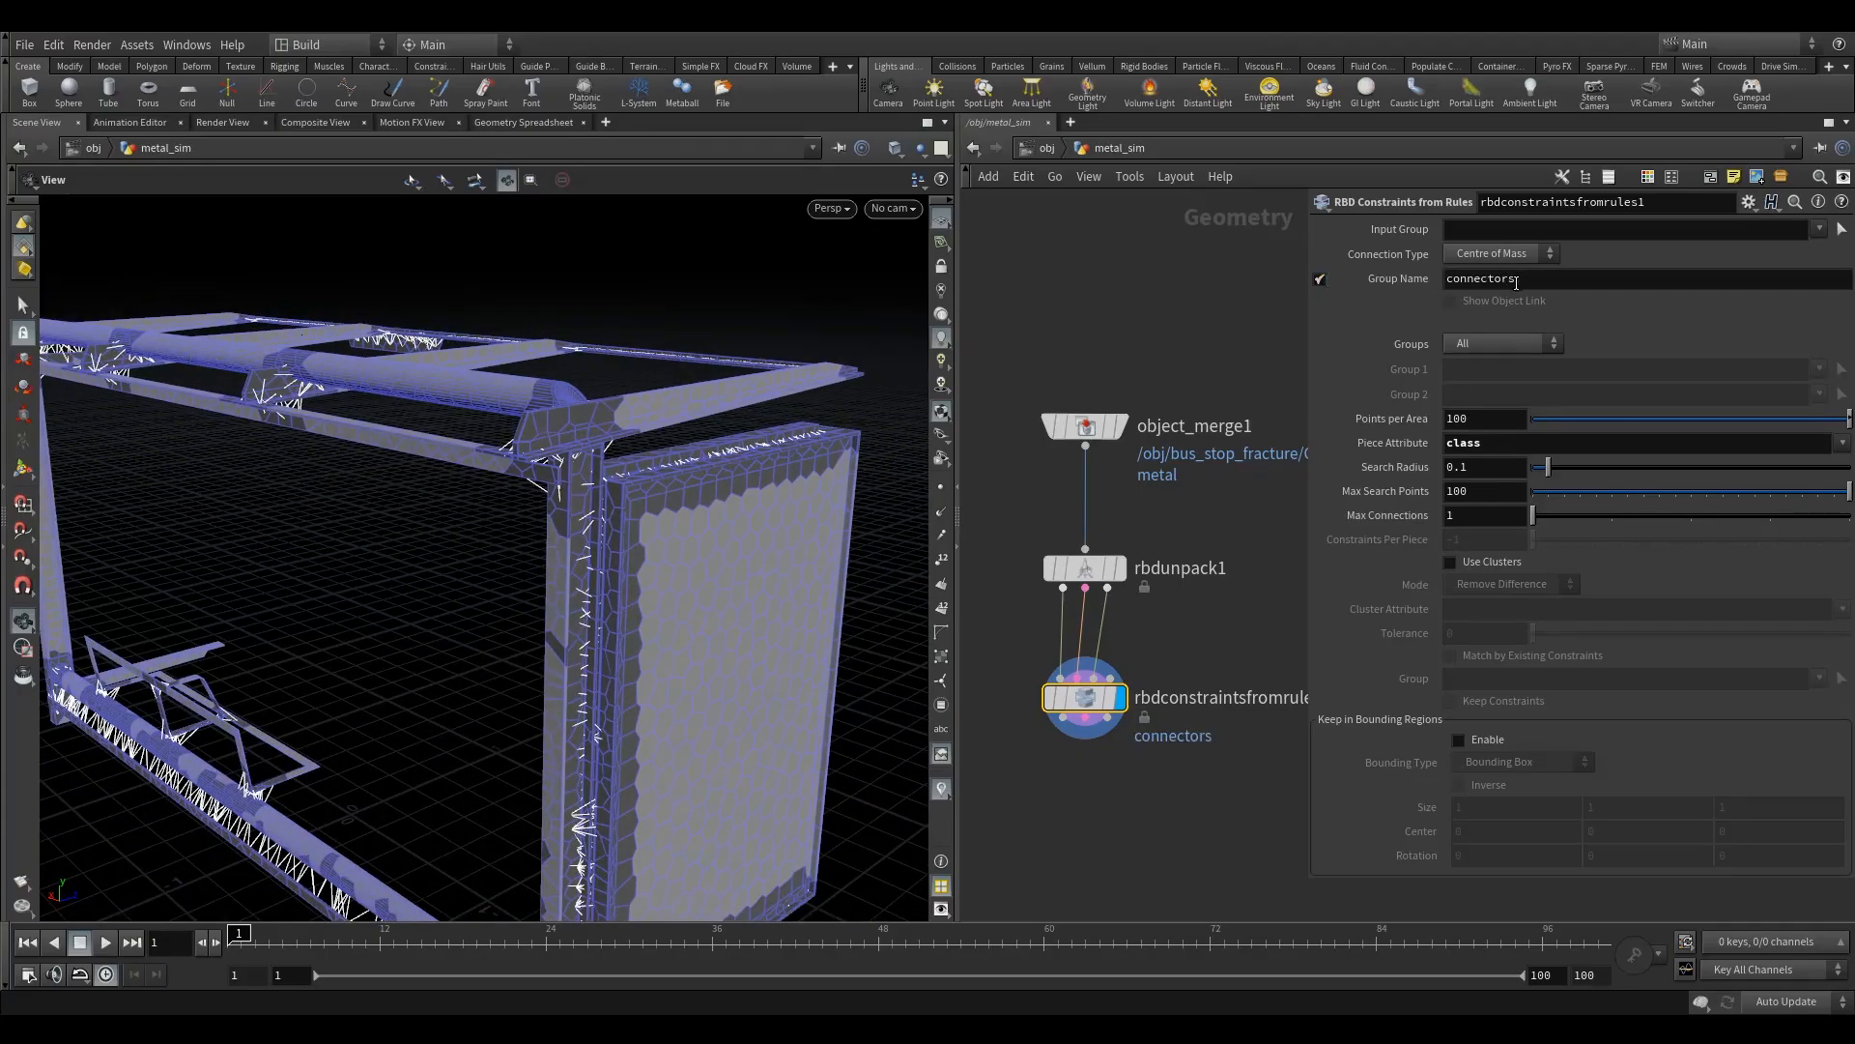
- Reduce Max Search Points to 10 on the constraint rules and check the frame's connections
right_click_drag(600, 542, 443, 554)
left_click_drag(443, 555, 522, 597)
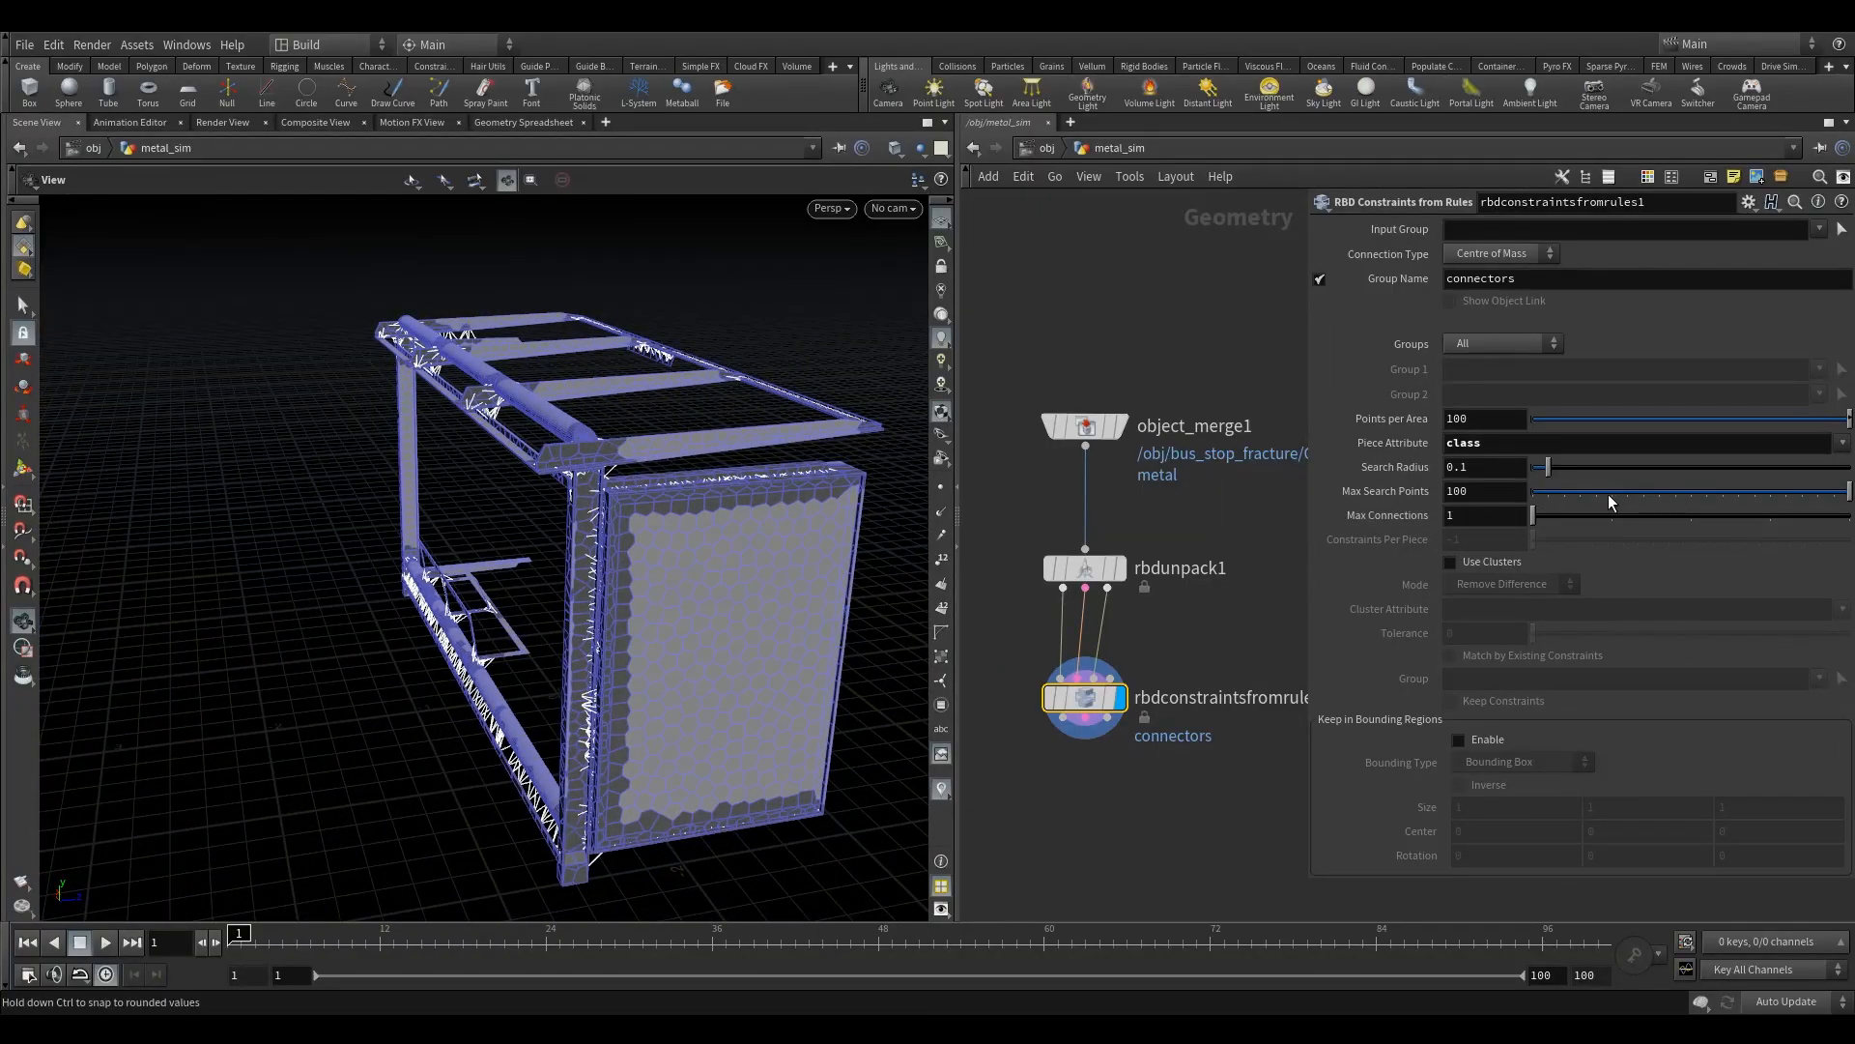
left_click_drag(1611, 502, 1567, 501)
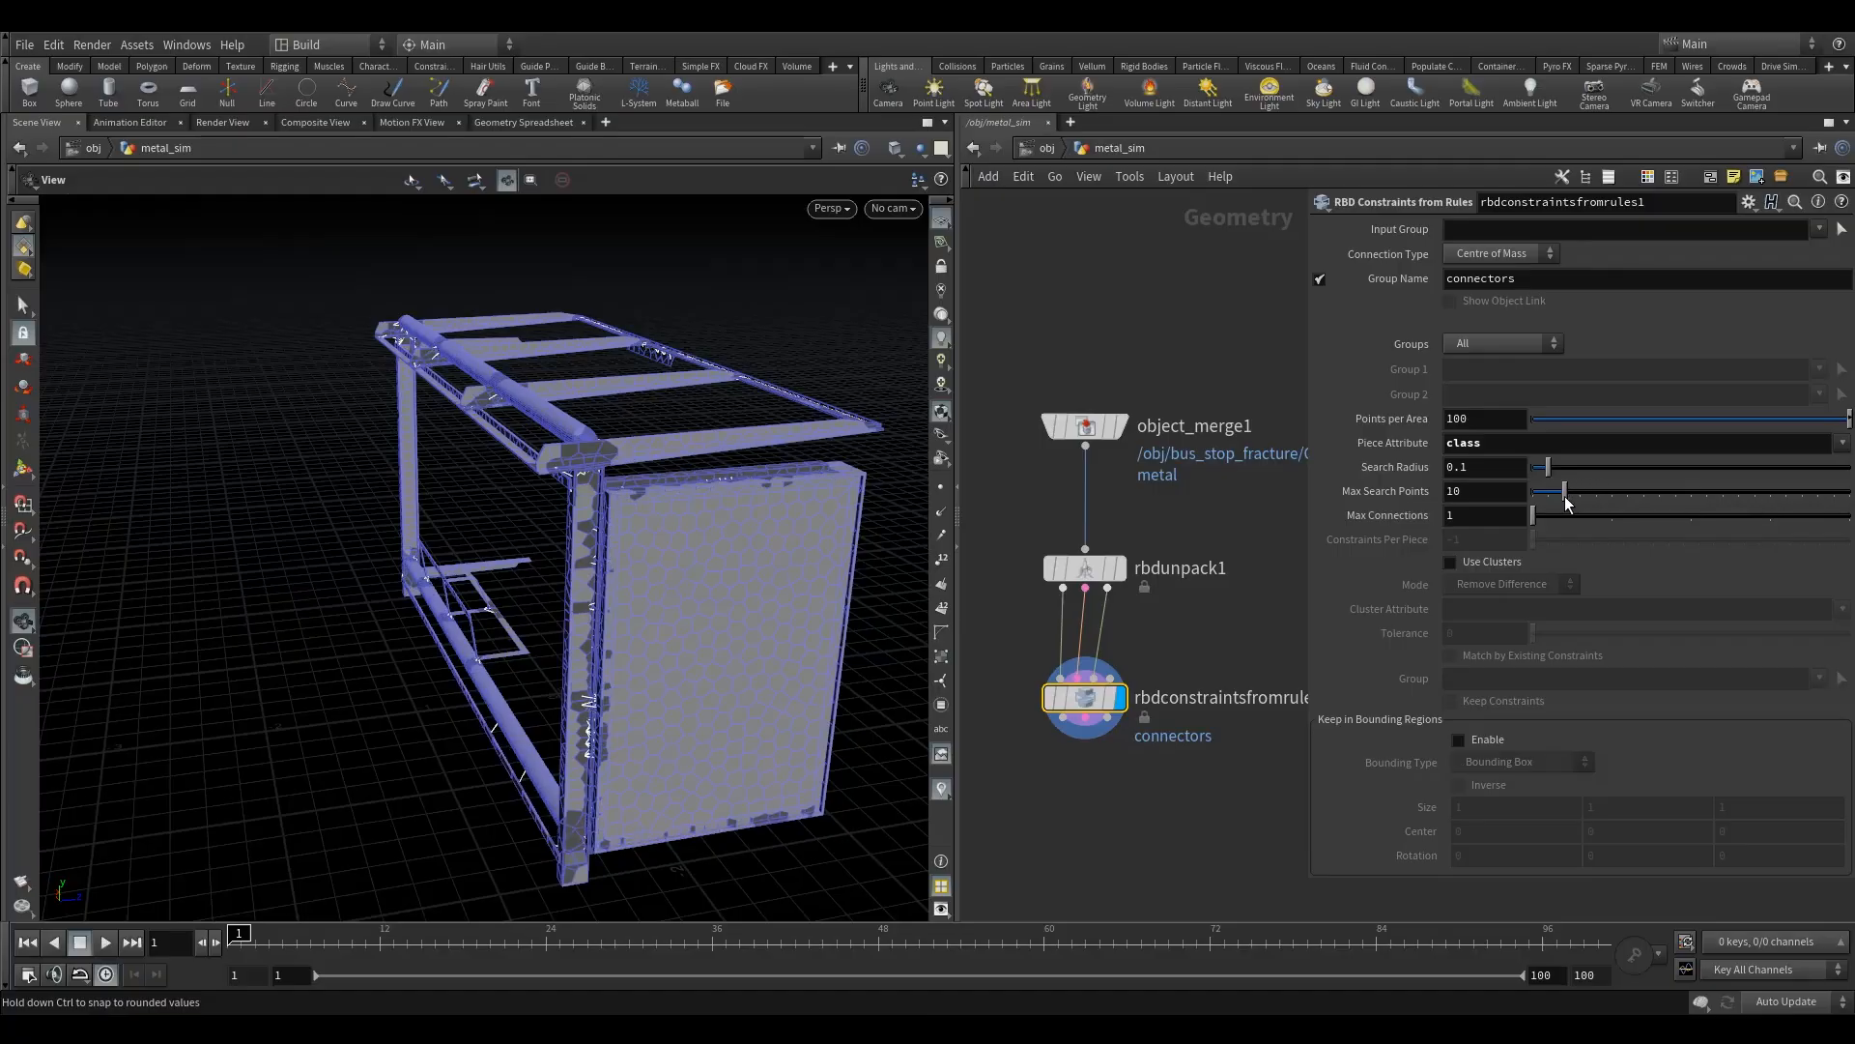
left_click_drag(621, 560, 618, 609)
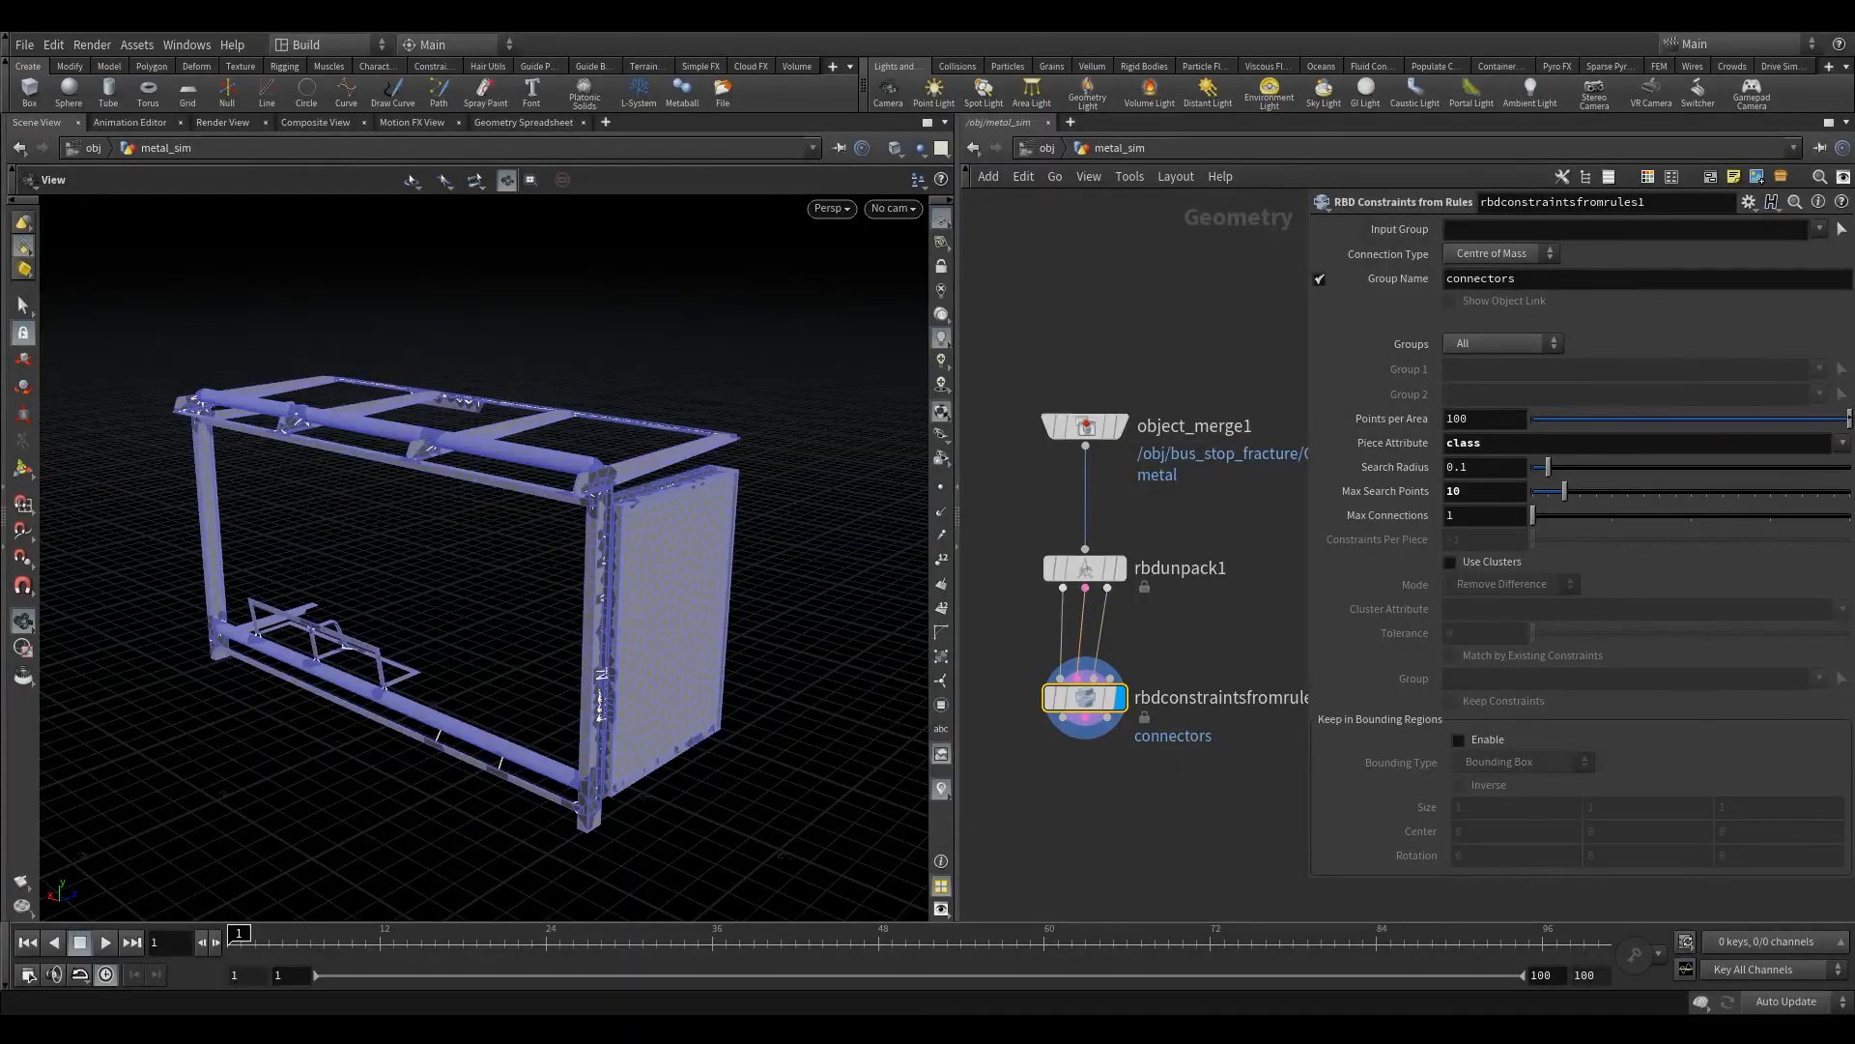
- Name the constraint group connectorsMetalMetal and review the constrained frame from the other side
left_click(1589, 286)
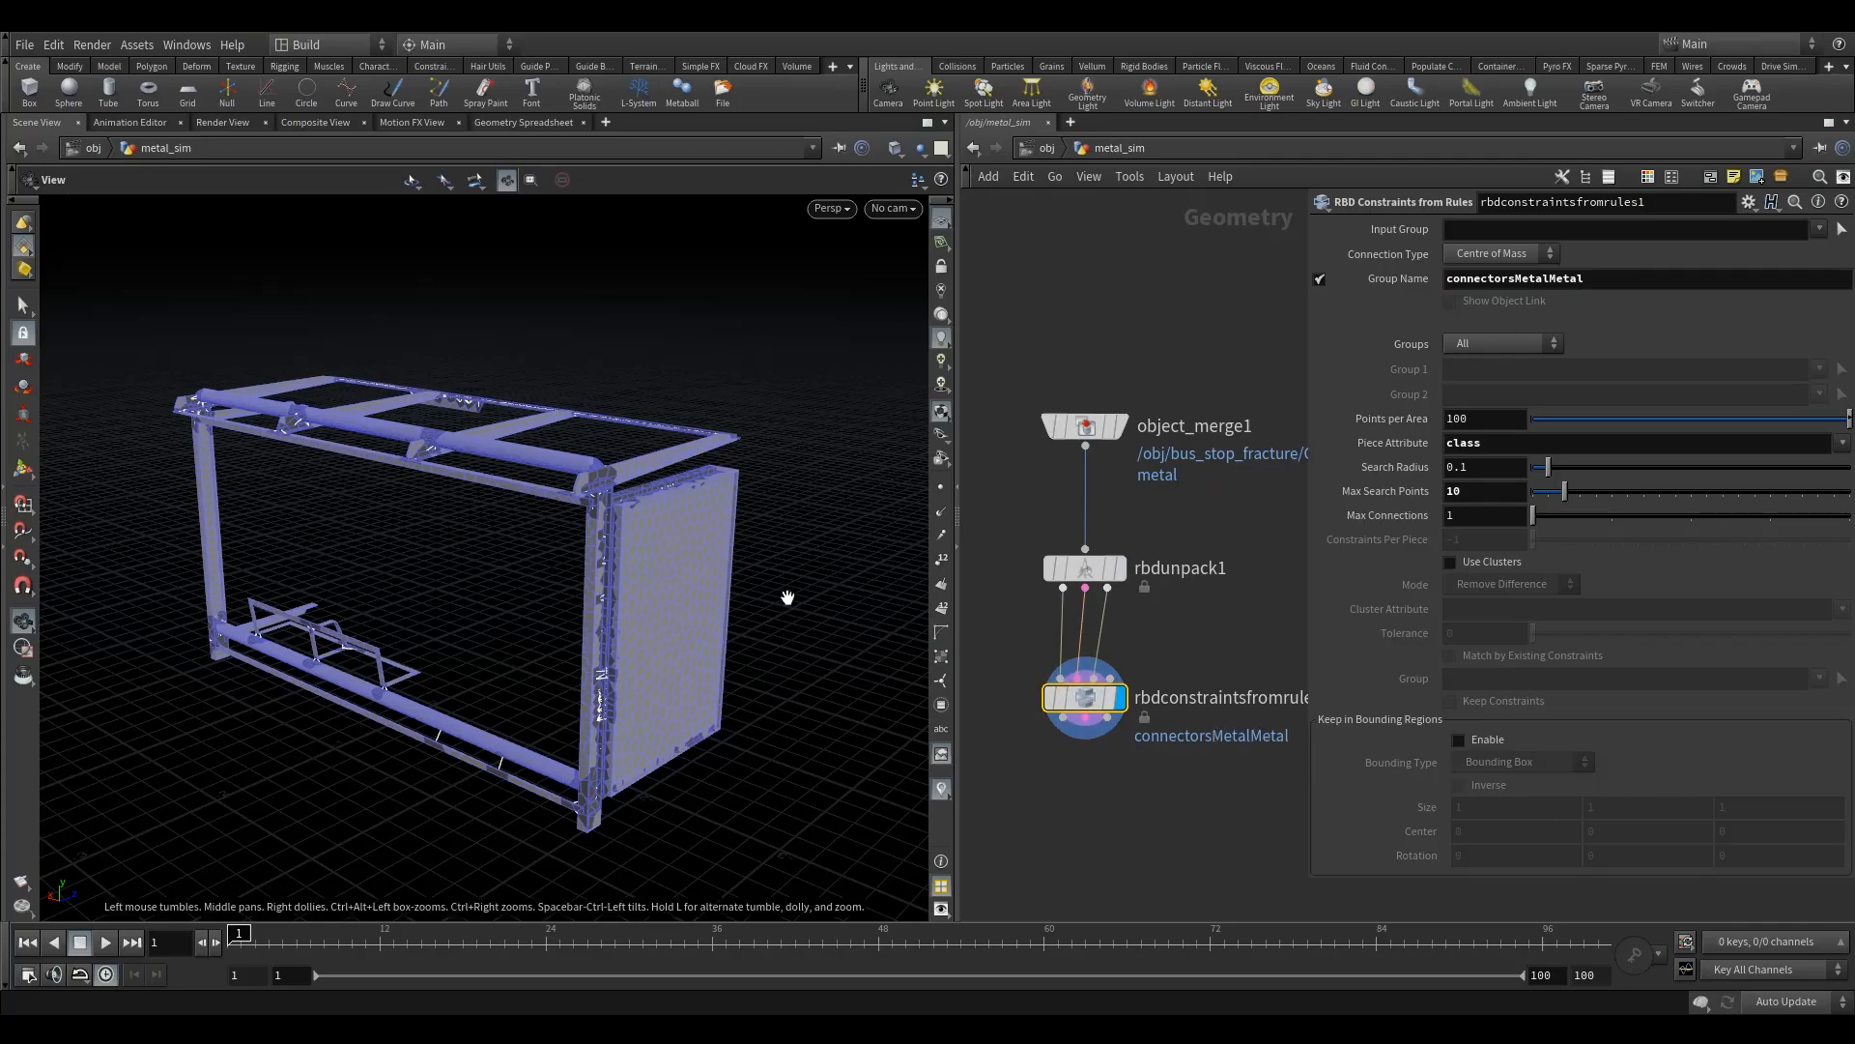
left_click_drag(829, 577, 667, 505)
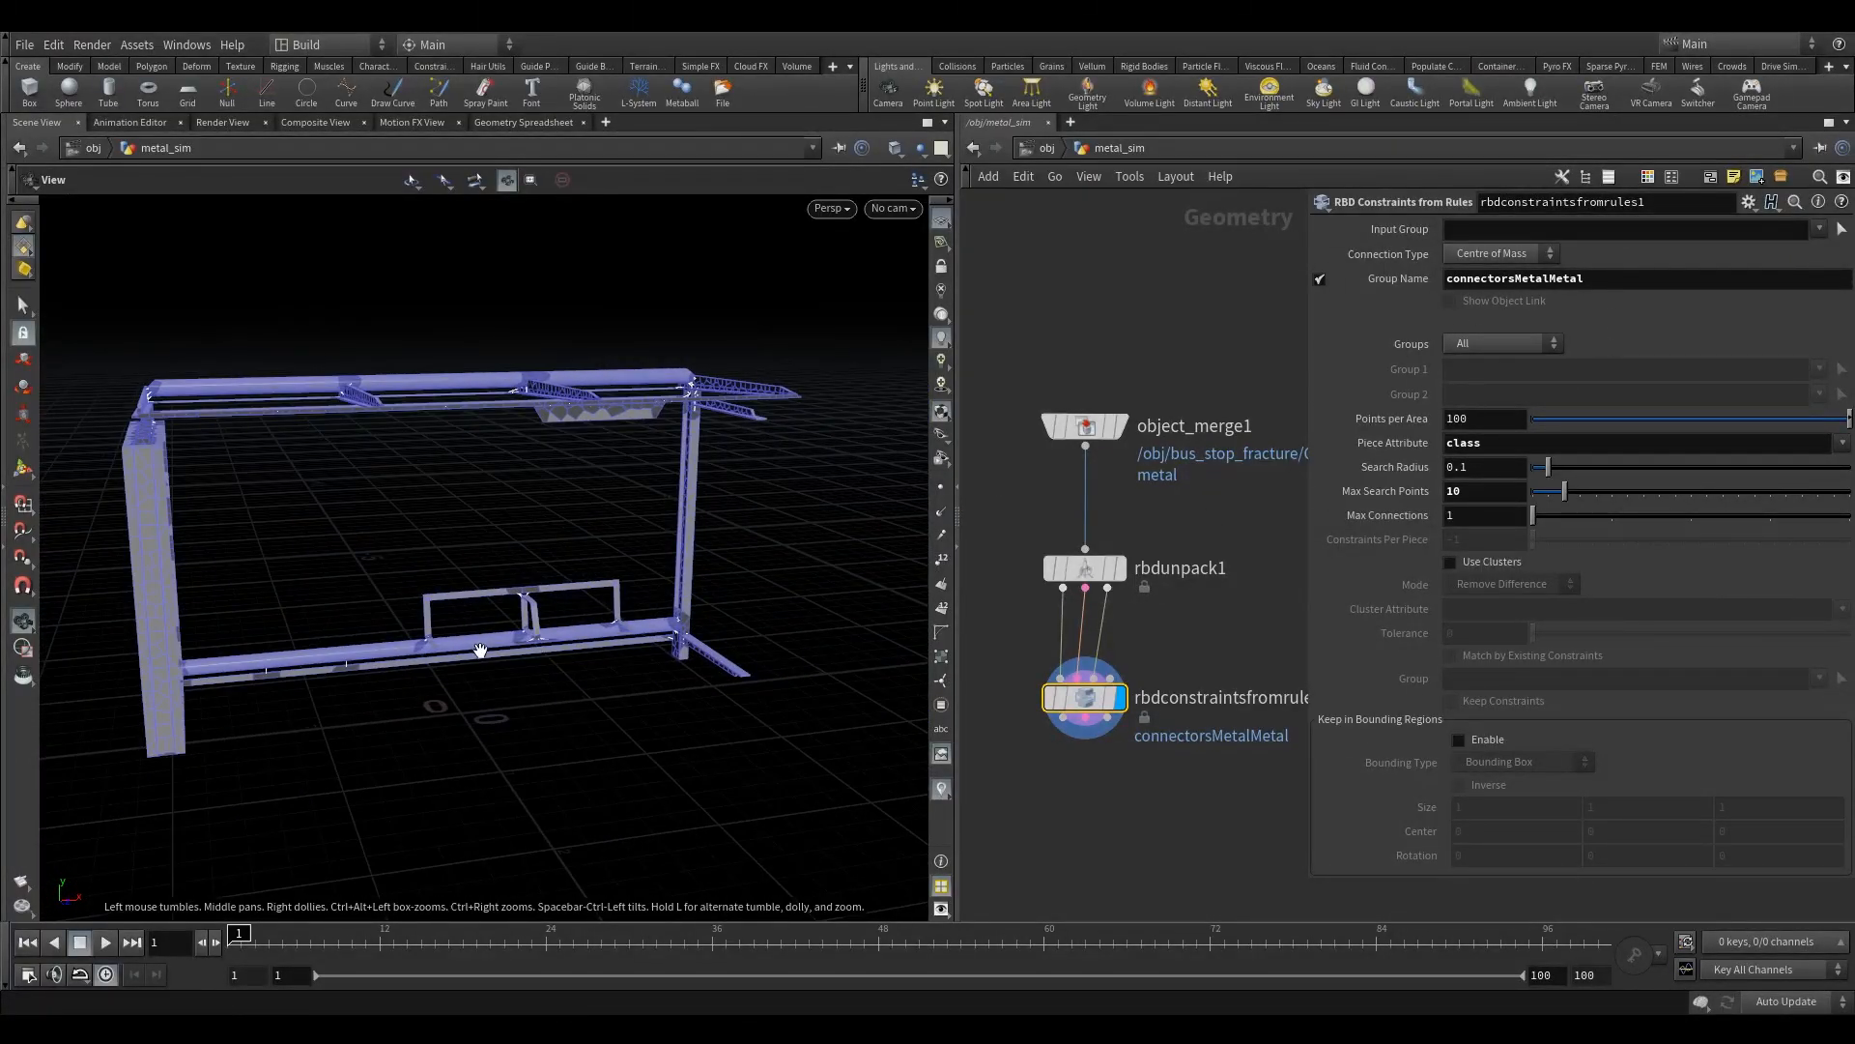
left_click_drag(444, 609, 589, 618)
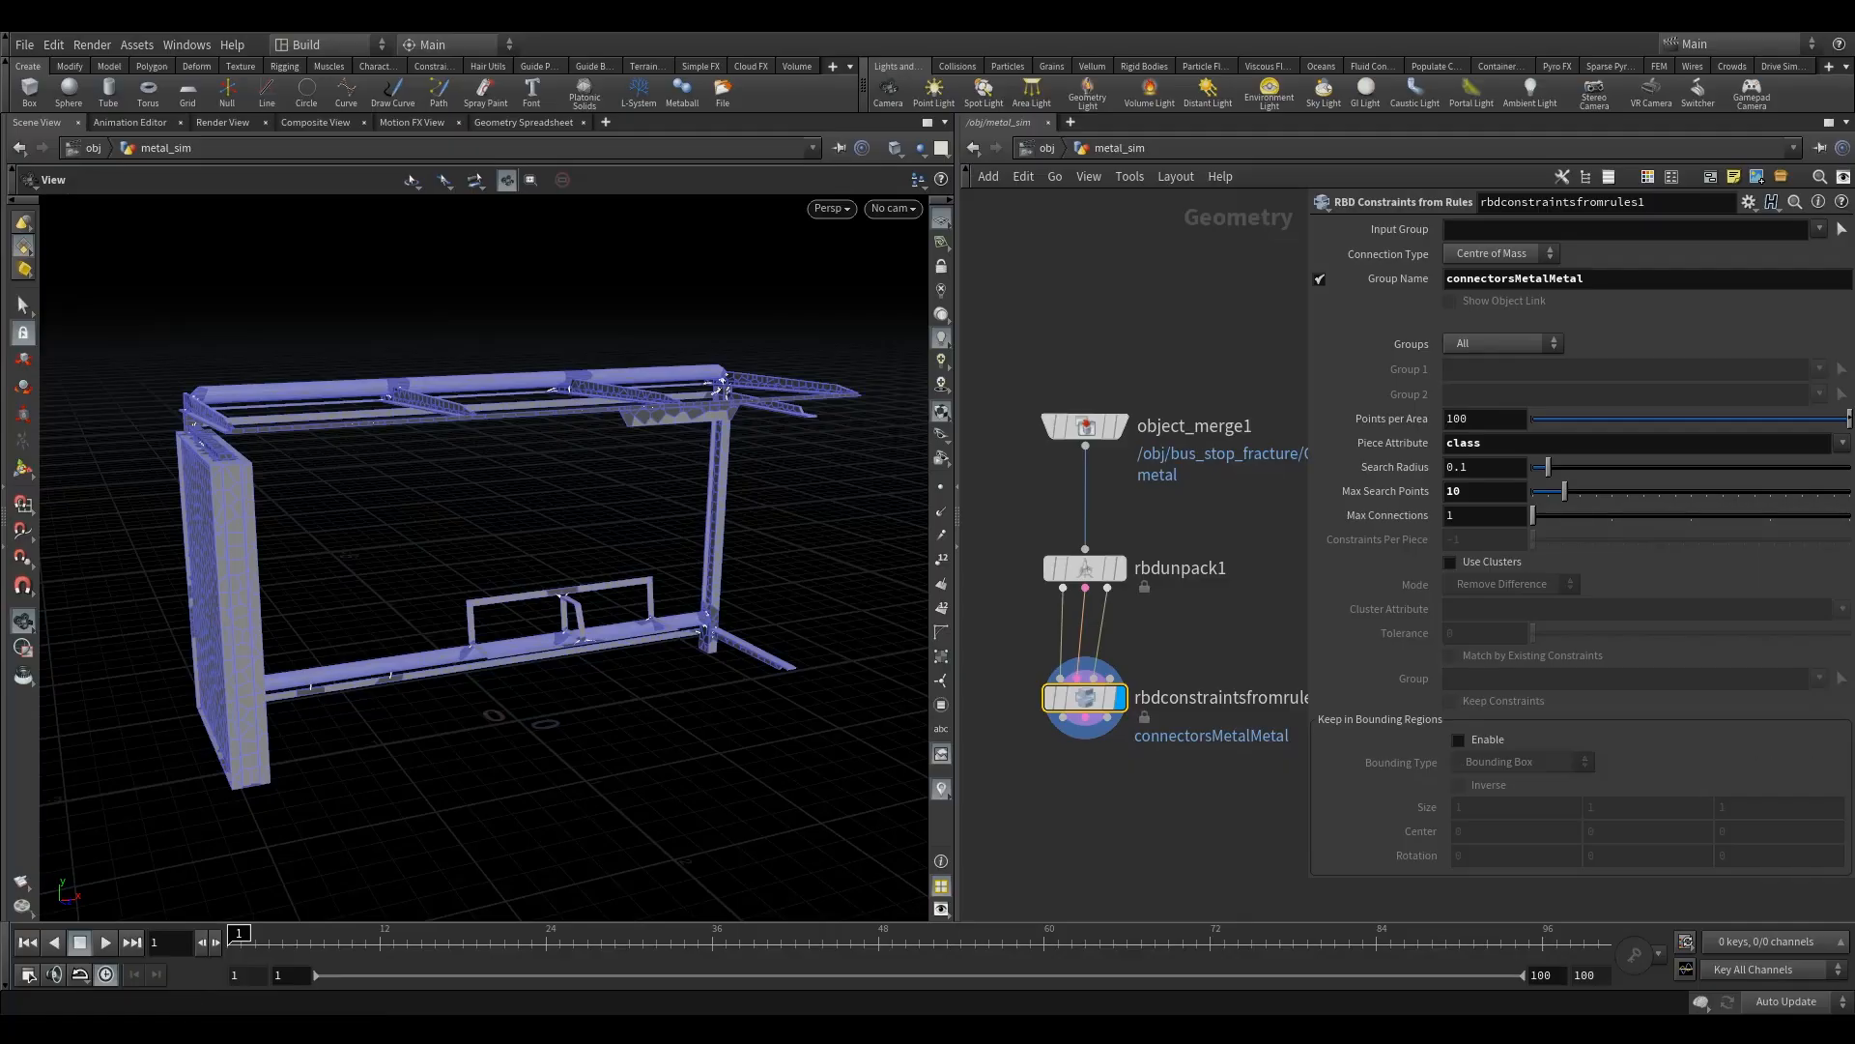
- Add an RBD Constraint Properties node below the RBD Constraints from Rules node
middle_click_drag(1070, 798, 1071, 767)
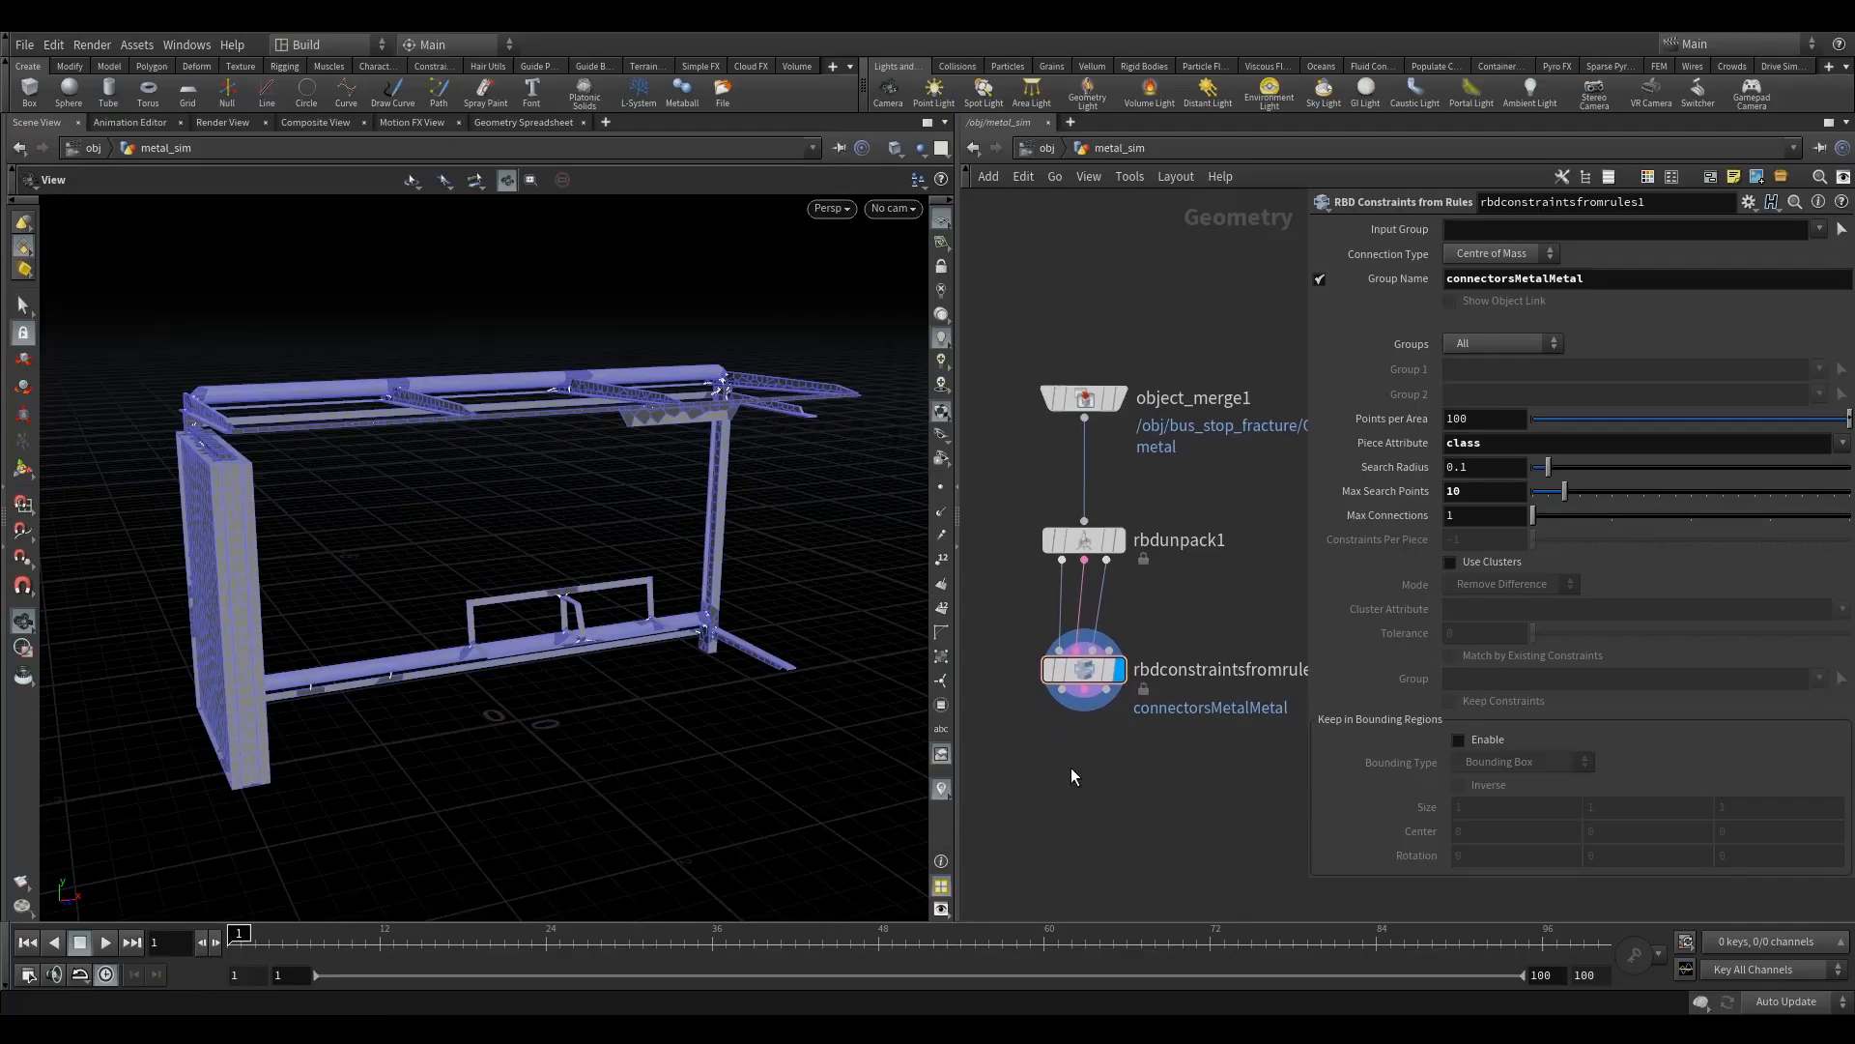
key("Tab")
type("rbdc")
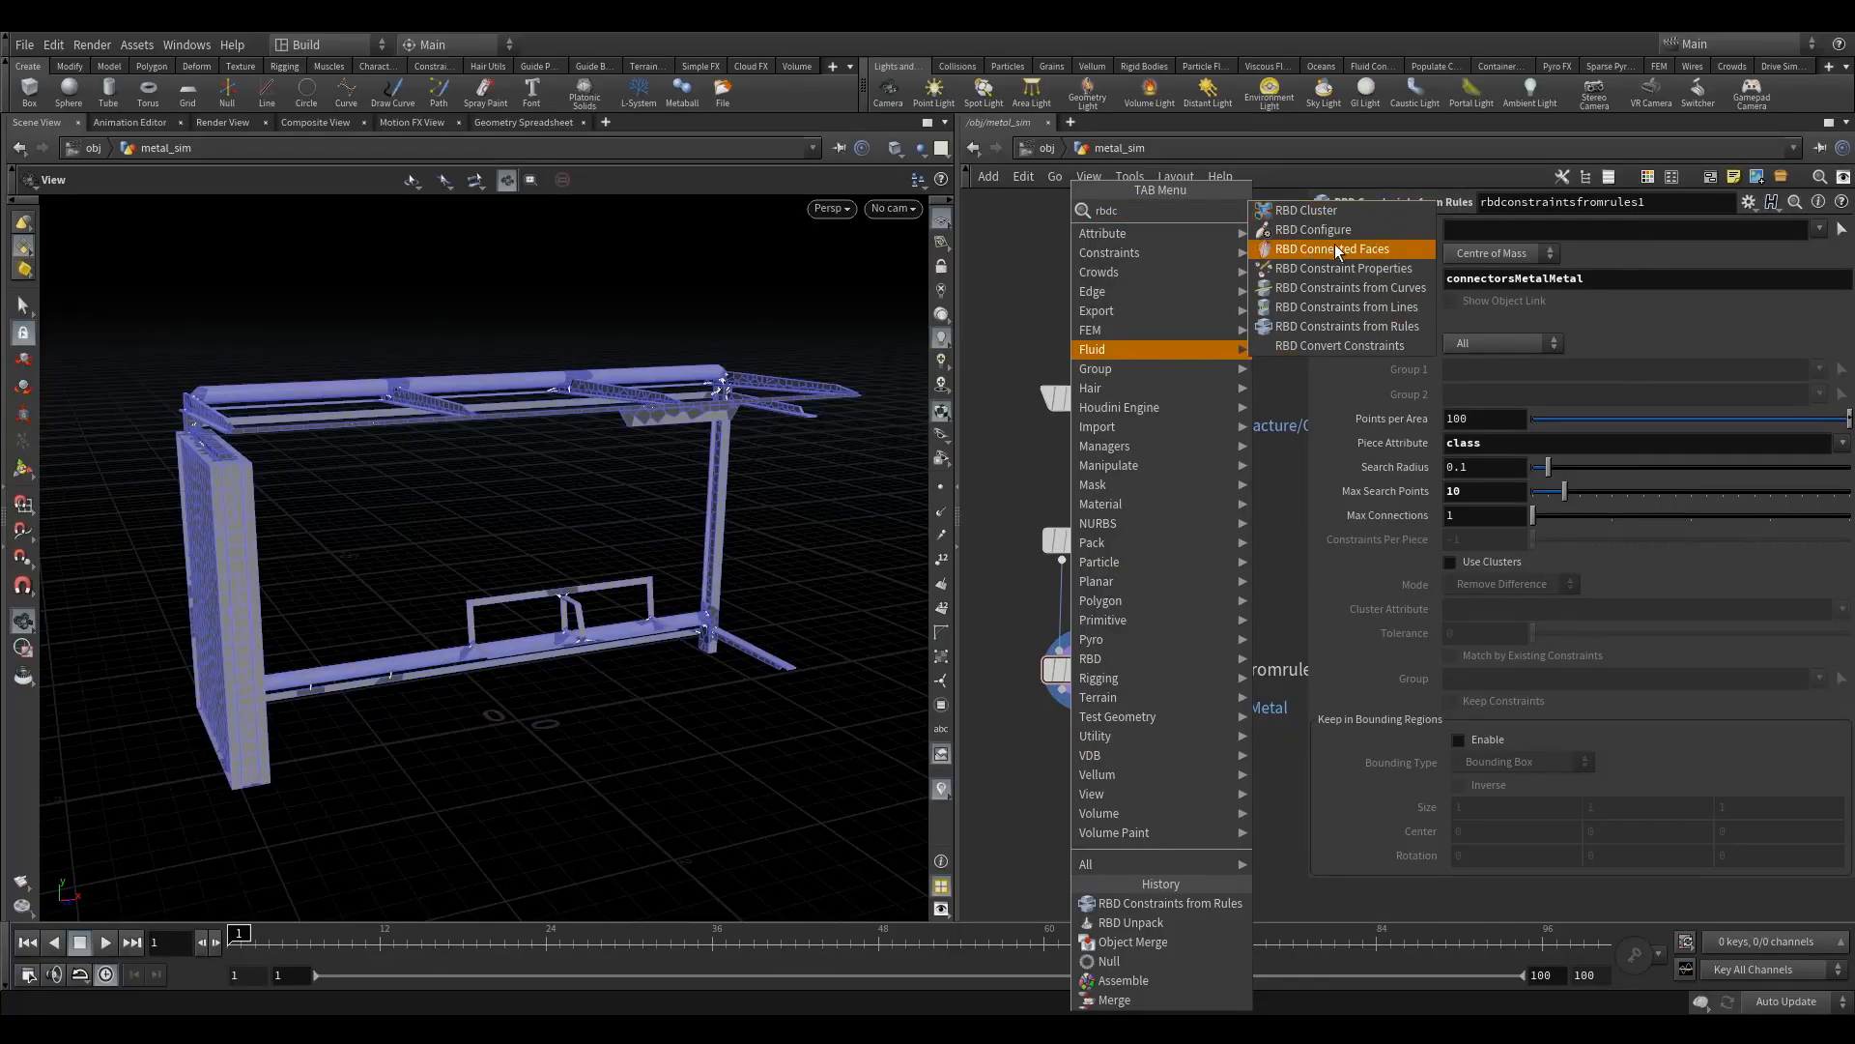
left_click(1359, 267)
left_click(1081, 790)
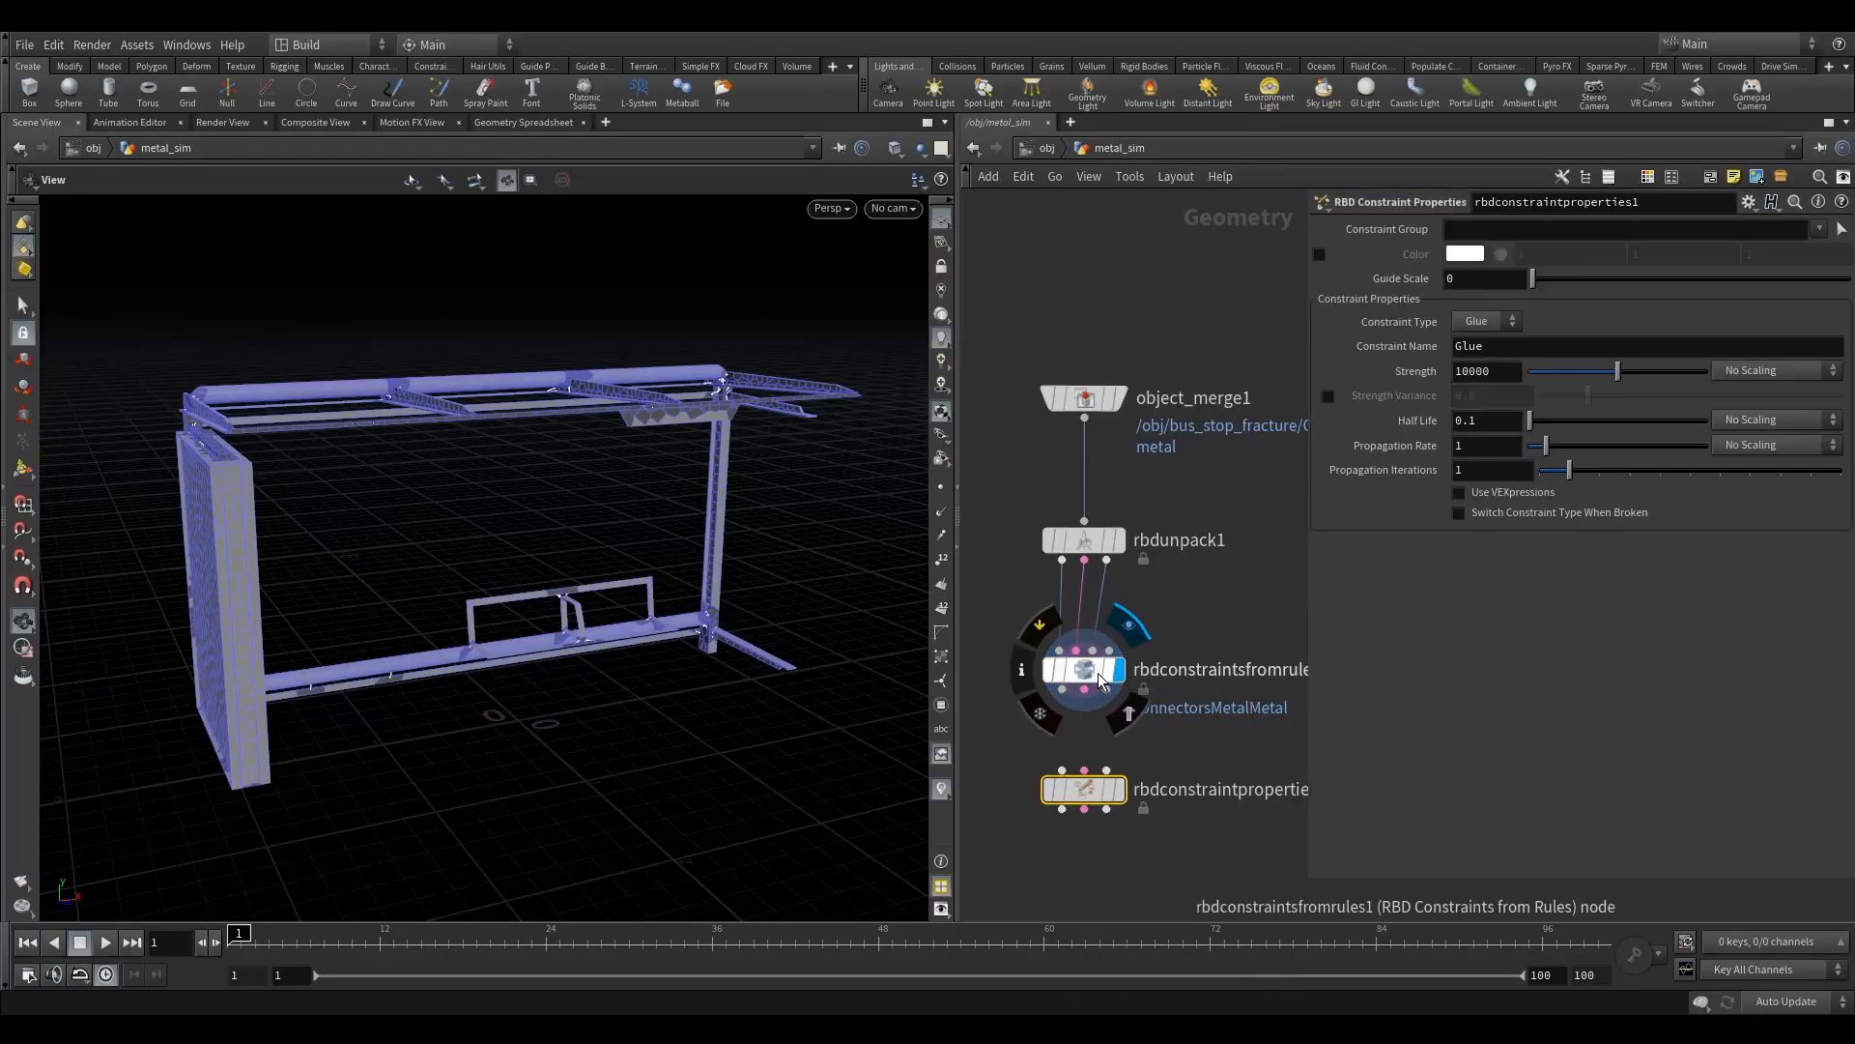
- Connect the three RBD Constraints from Rules outputs to the RBD Constraint Properties inputs and tighten the spacing between the nodes
left_click(1082, 692)
left_click(1082, 717)
left_click(1084, 701)
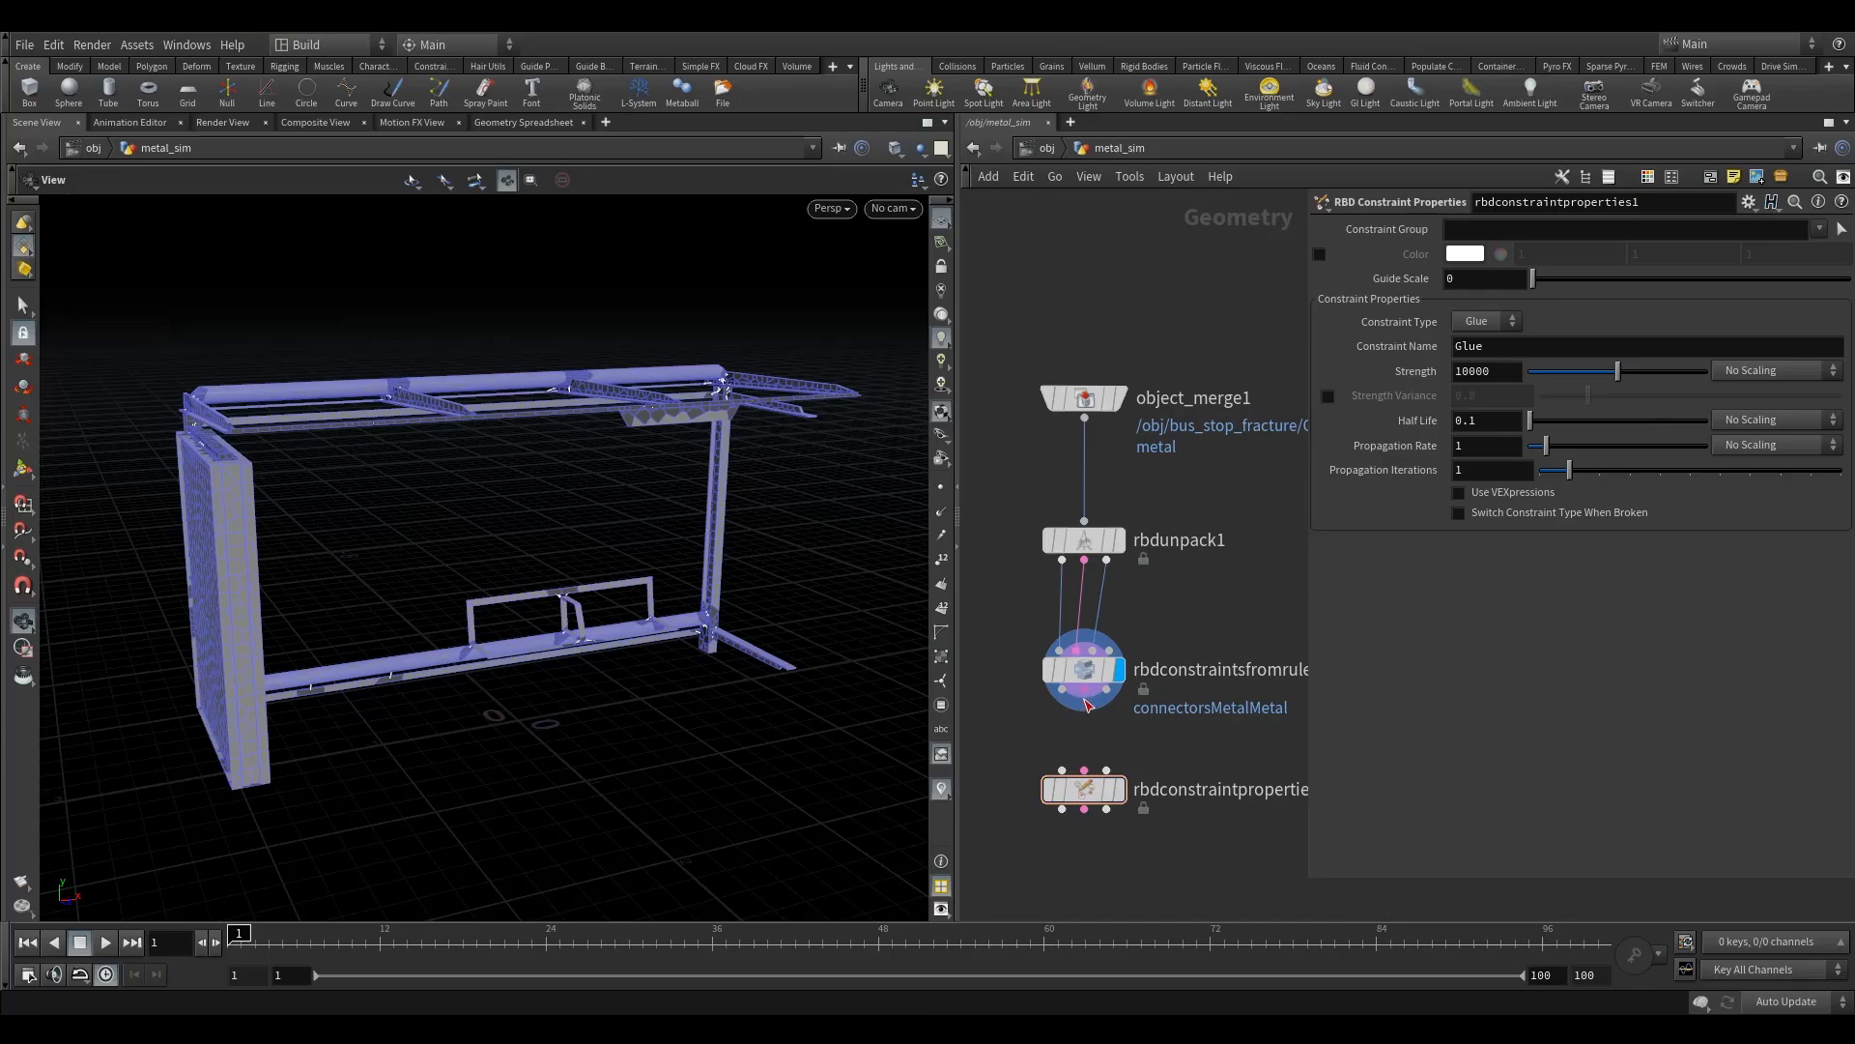
left_click_drag(1086, 692, 1062, 770)
left_click_drag(1088, 689, 1093, 753)
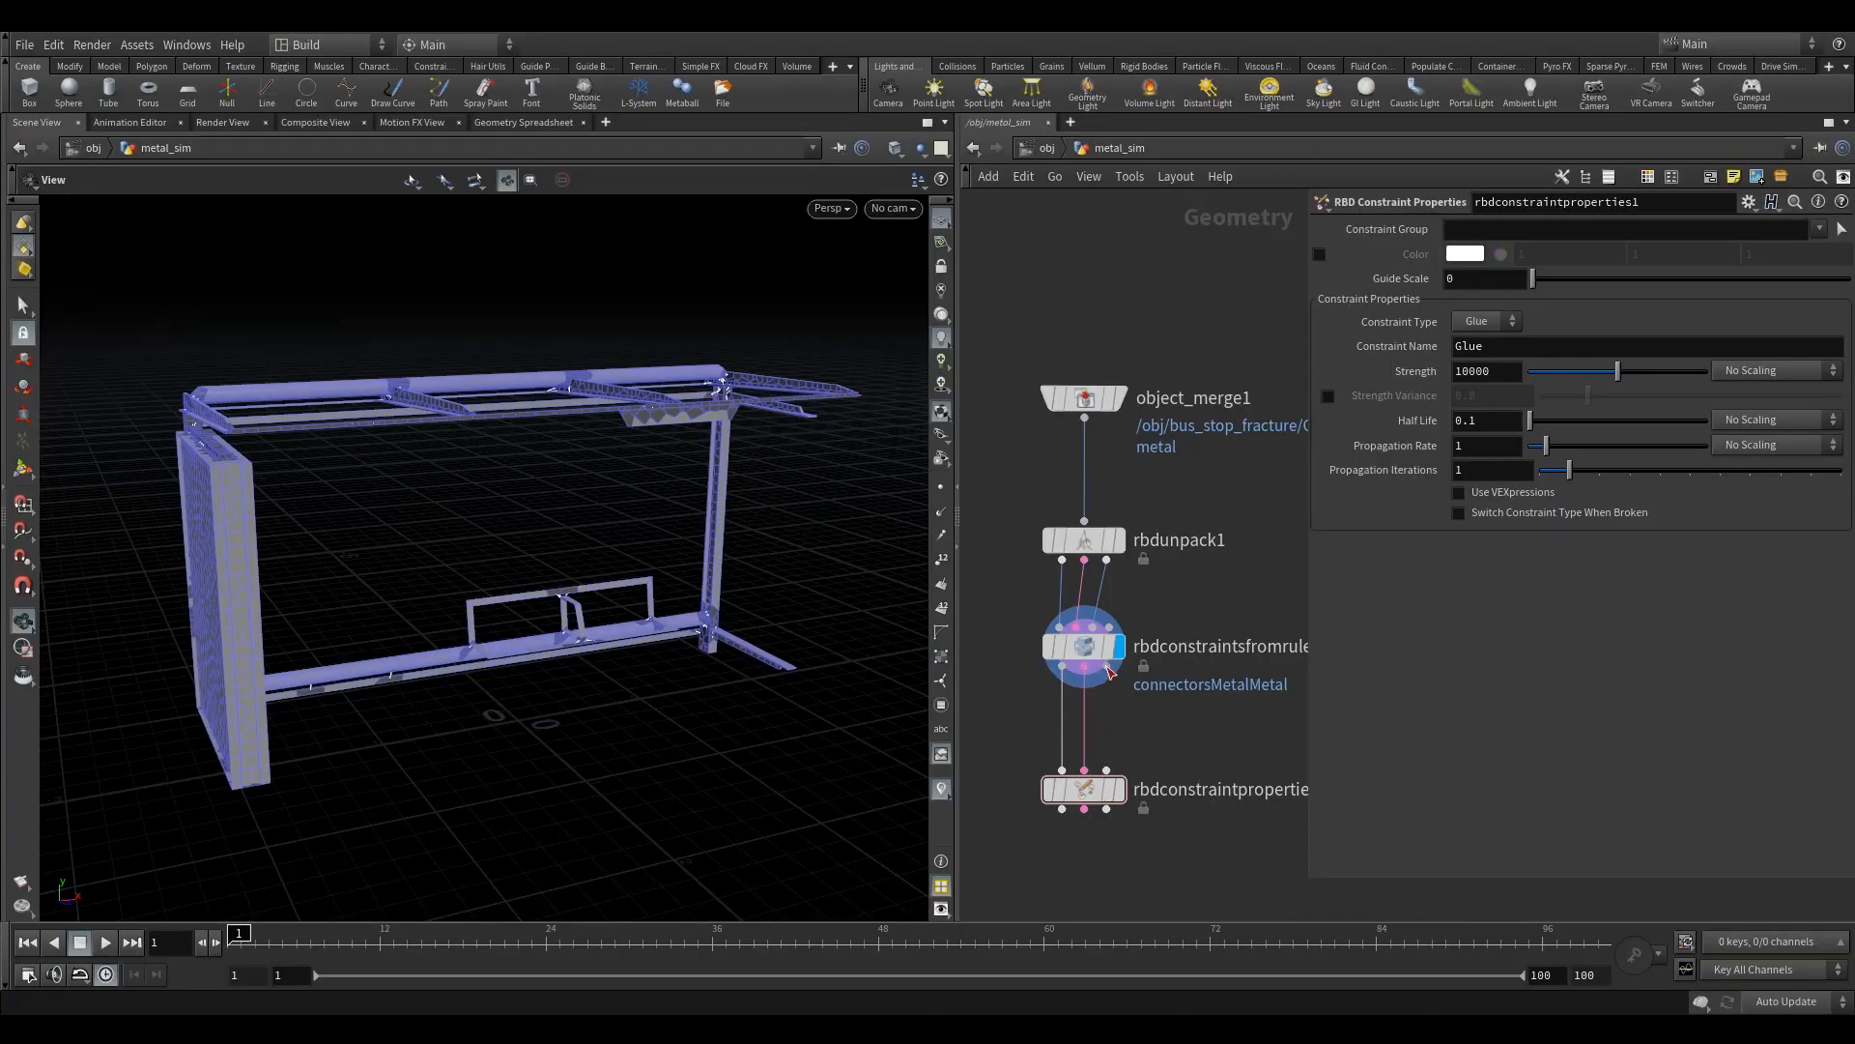
left_click_drag(1108, 669, 1082, 780)
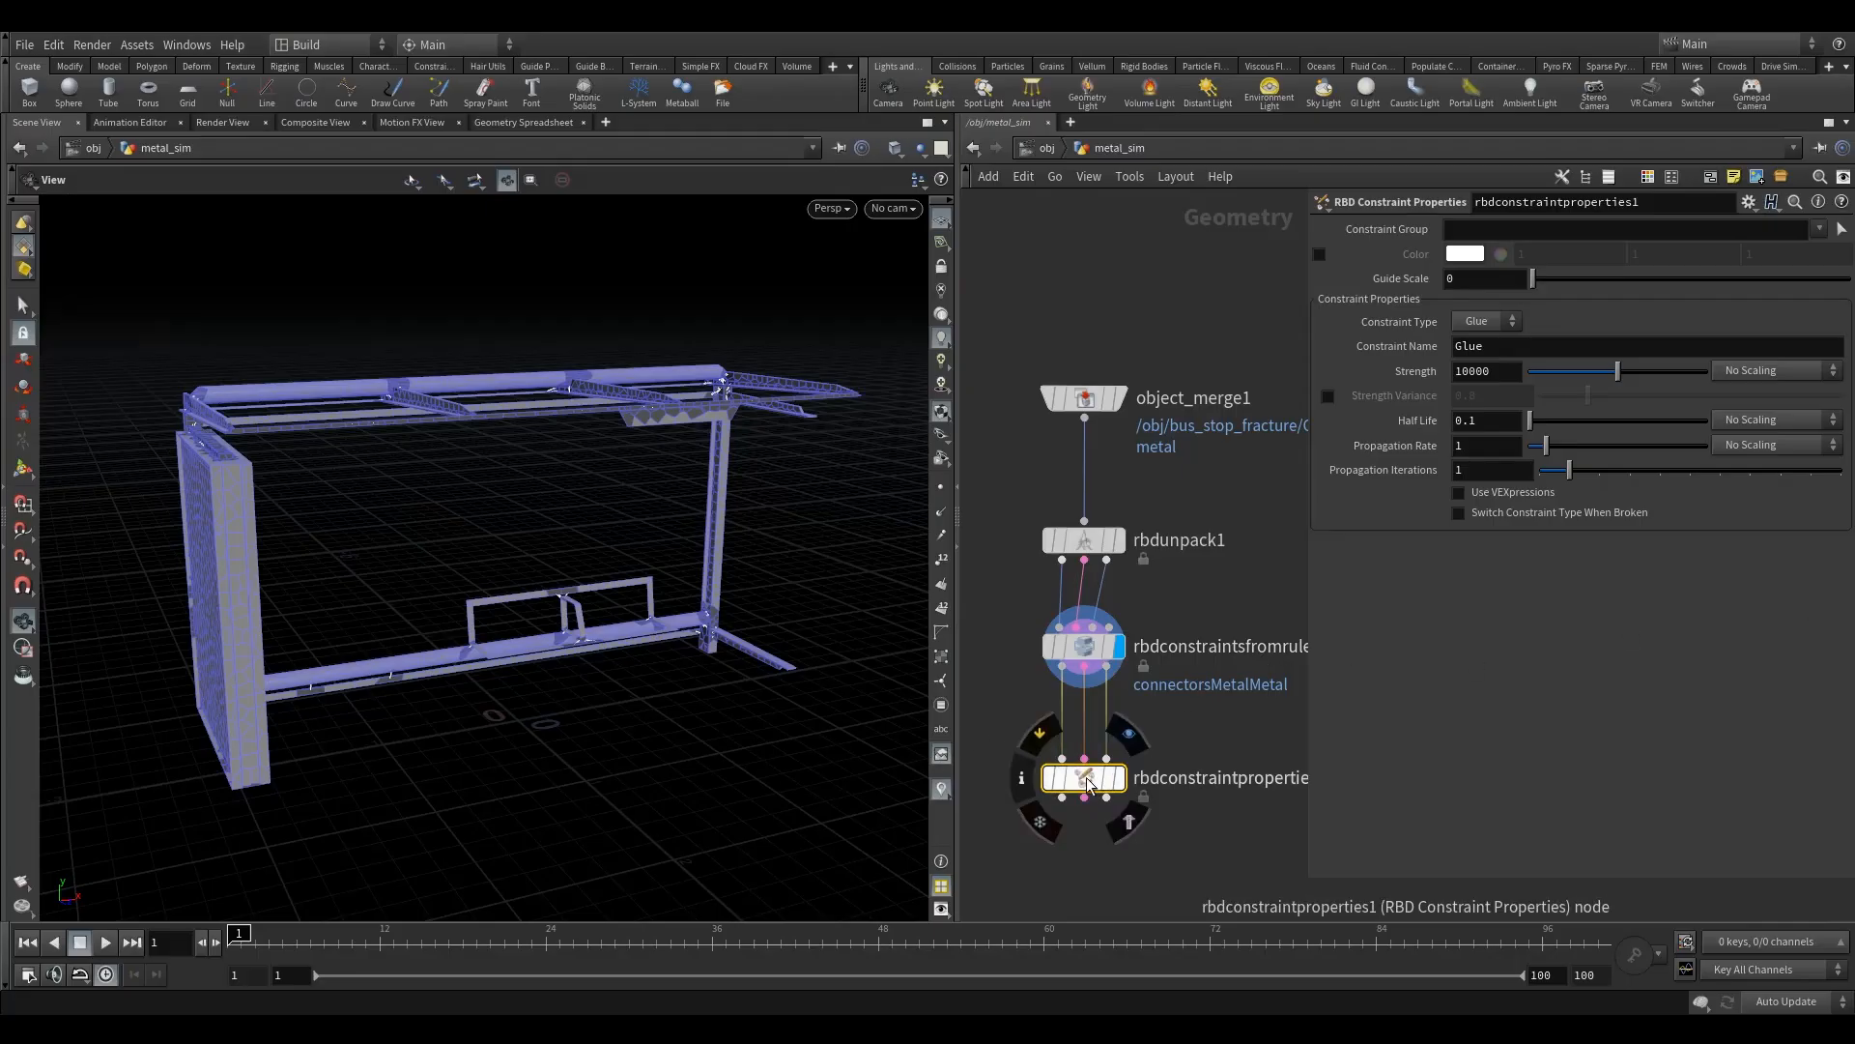
left_click_drag(1087, 785, 1087, 775)
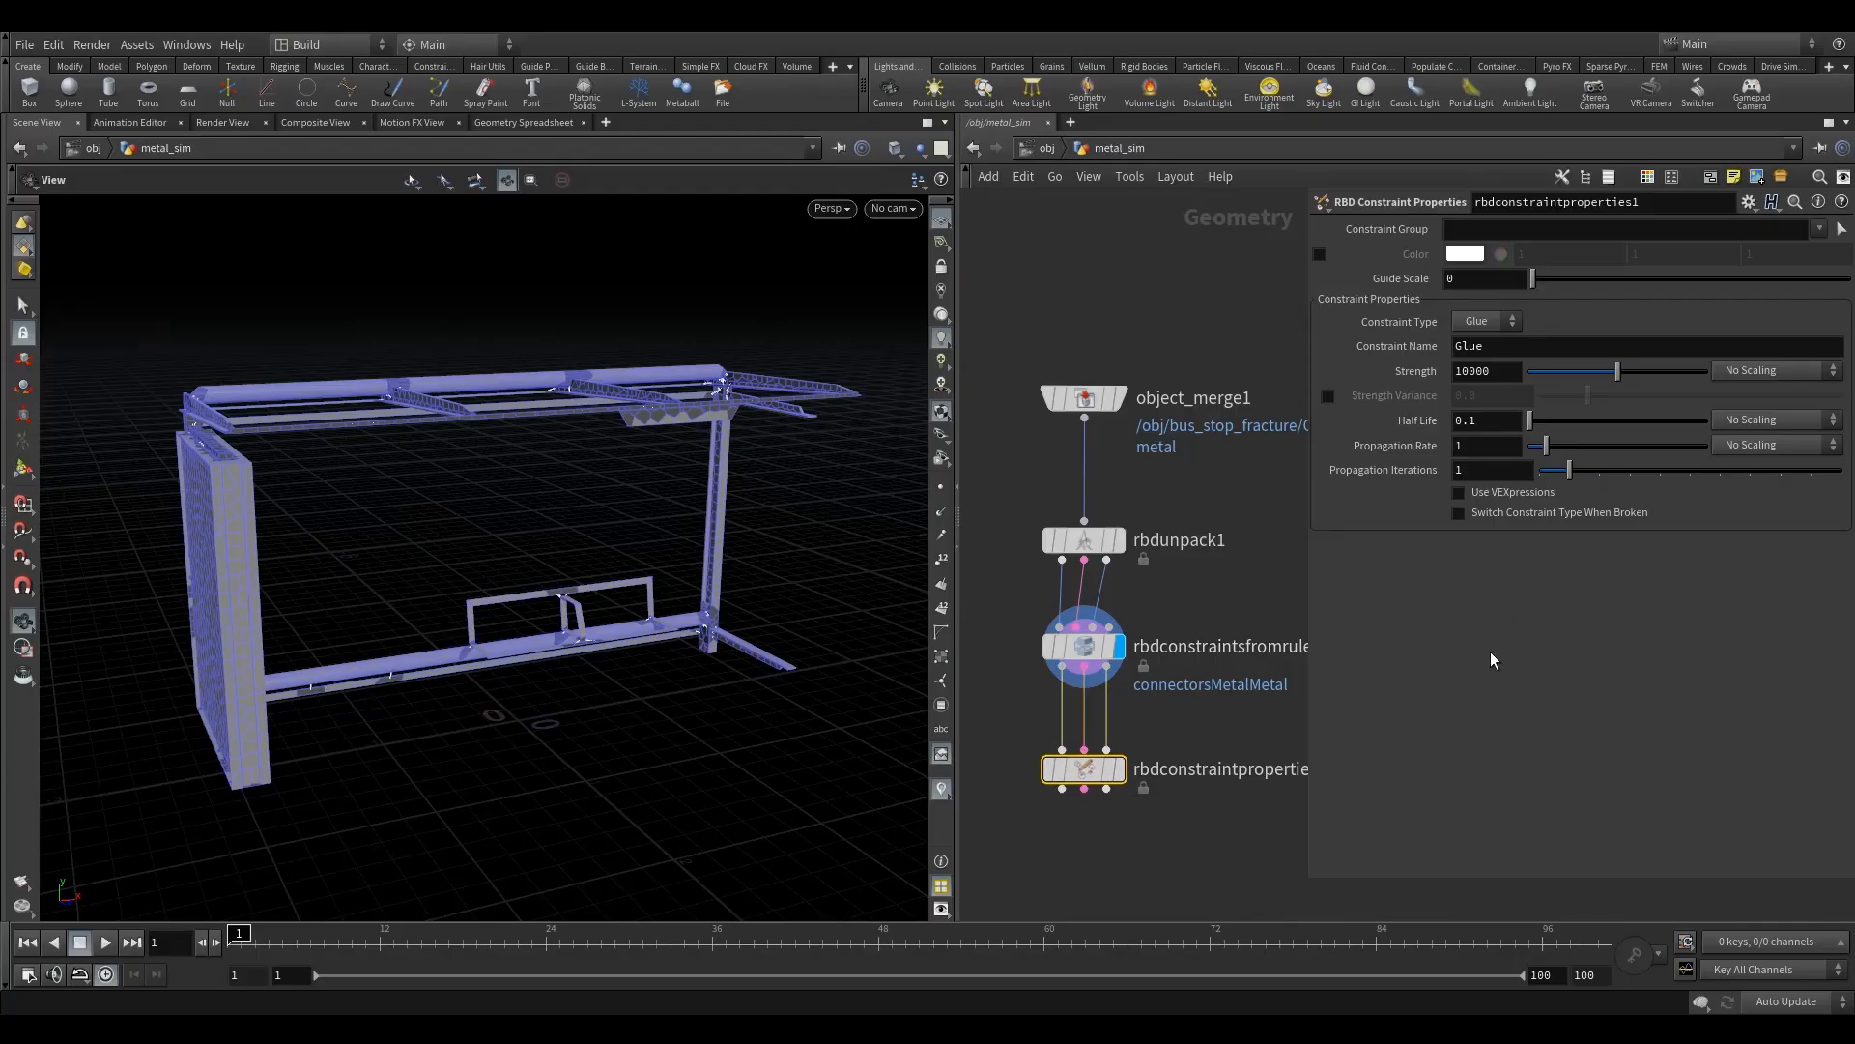
- Check the available constraint groups and display the output of the RBD Constraint Properties node
left_click(1818, 232)
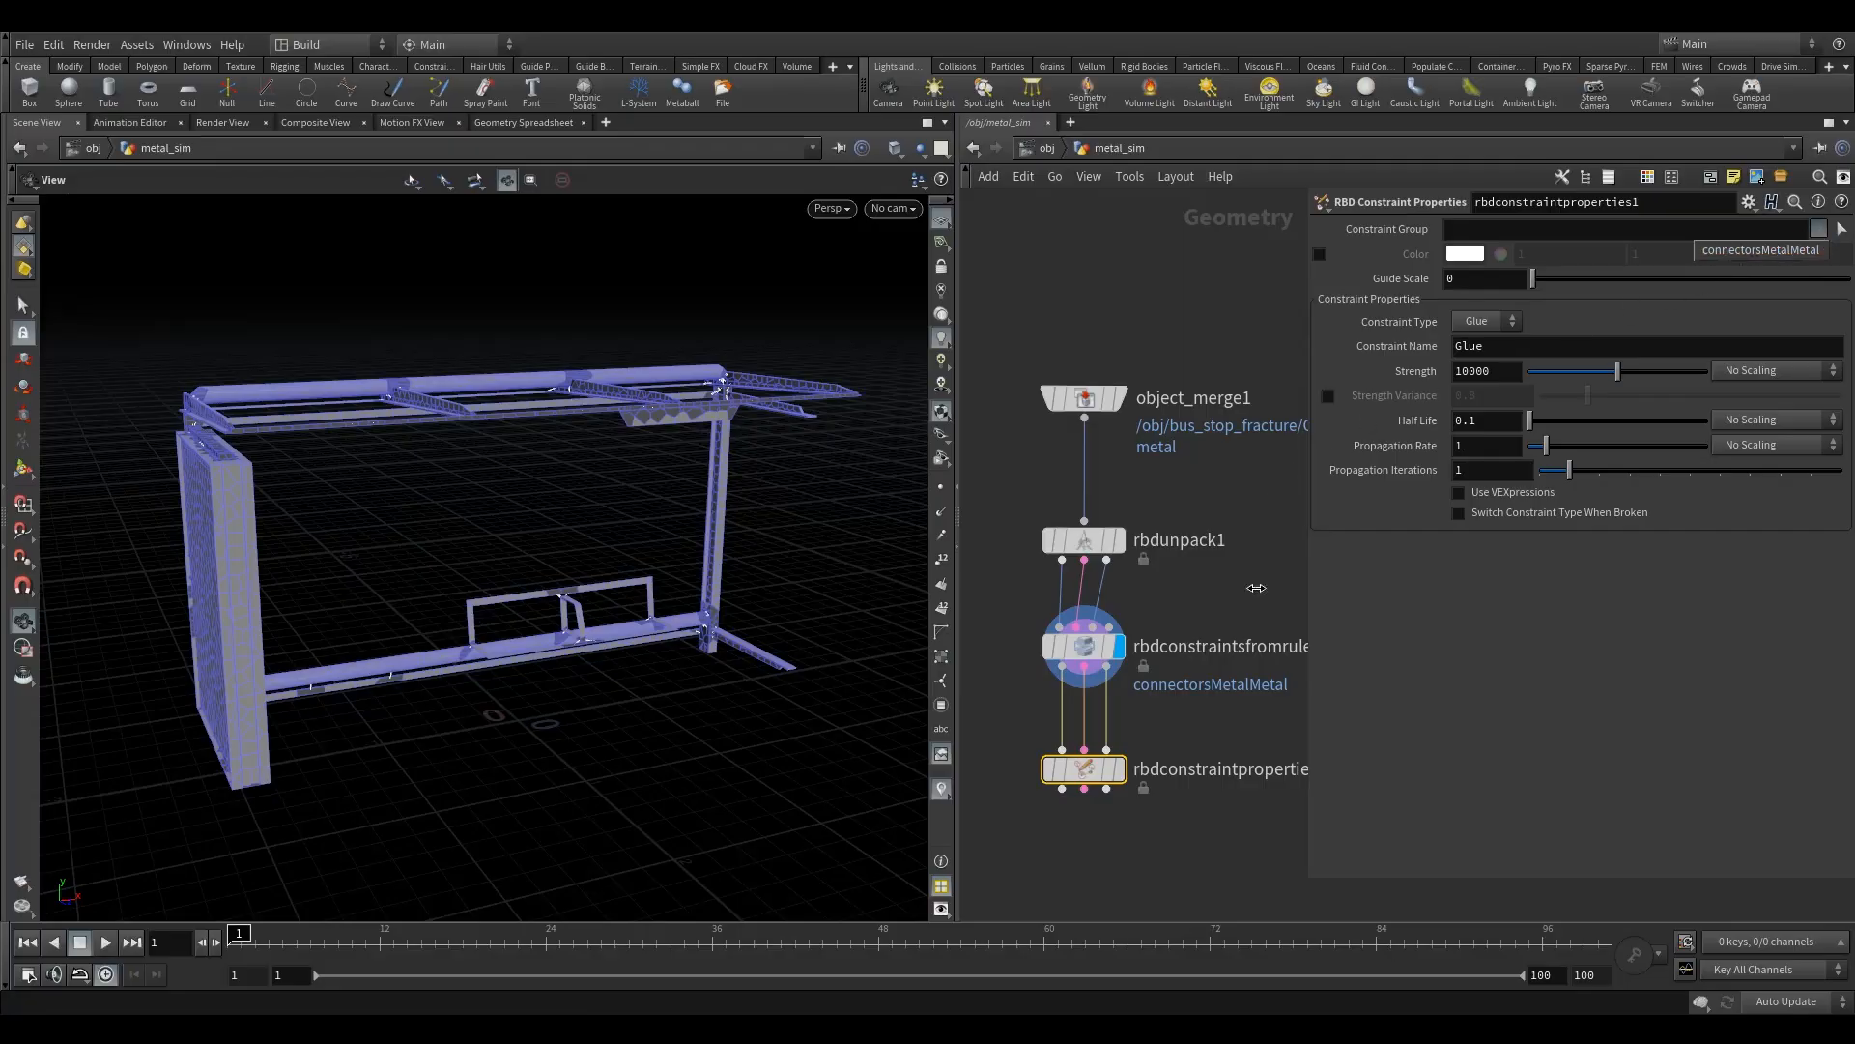
left_click(1123, 765)
left_click(1123, 768)
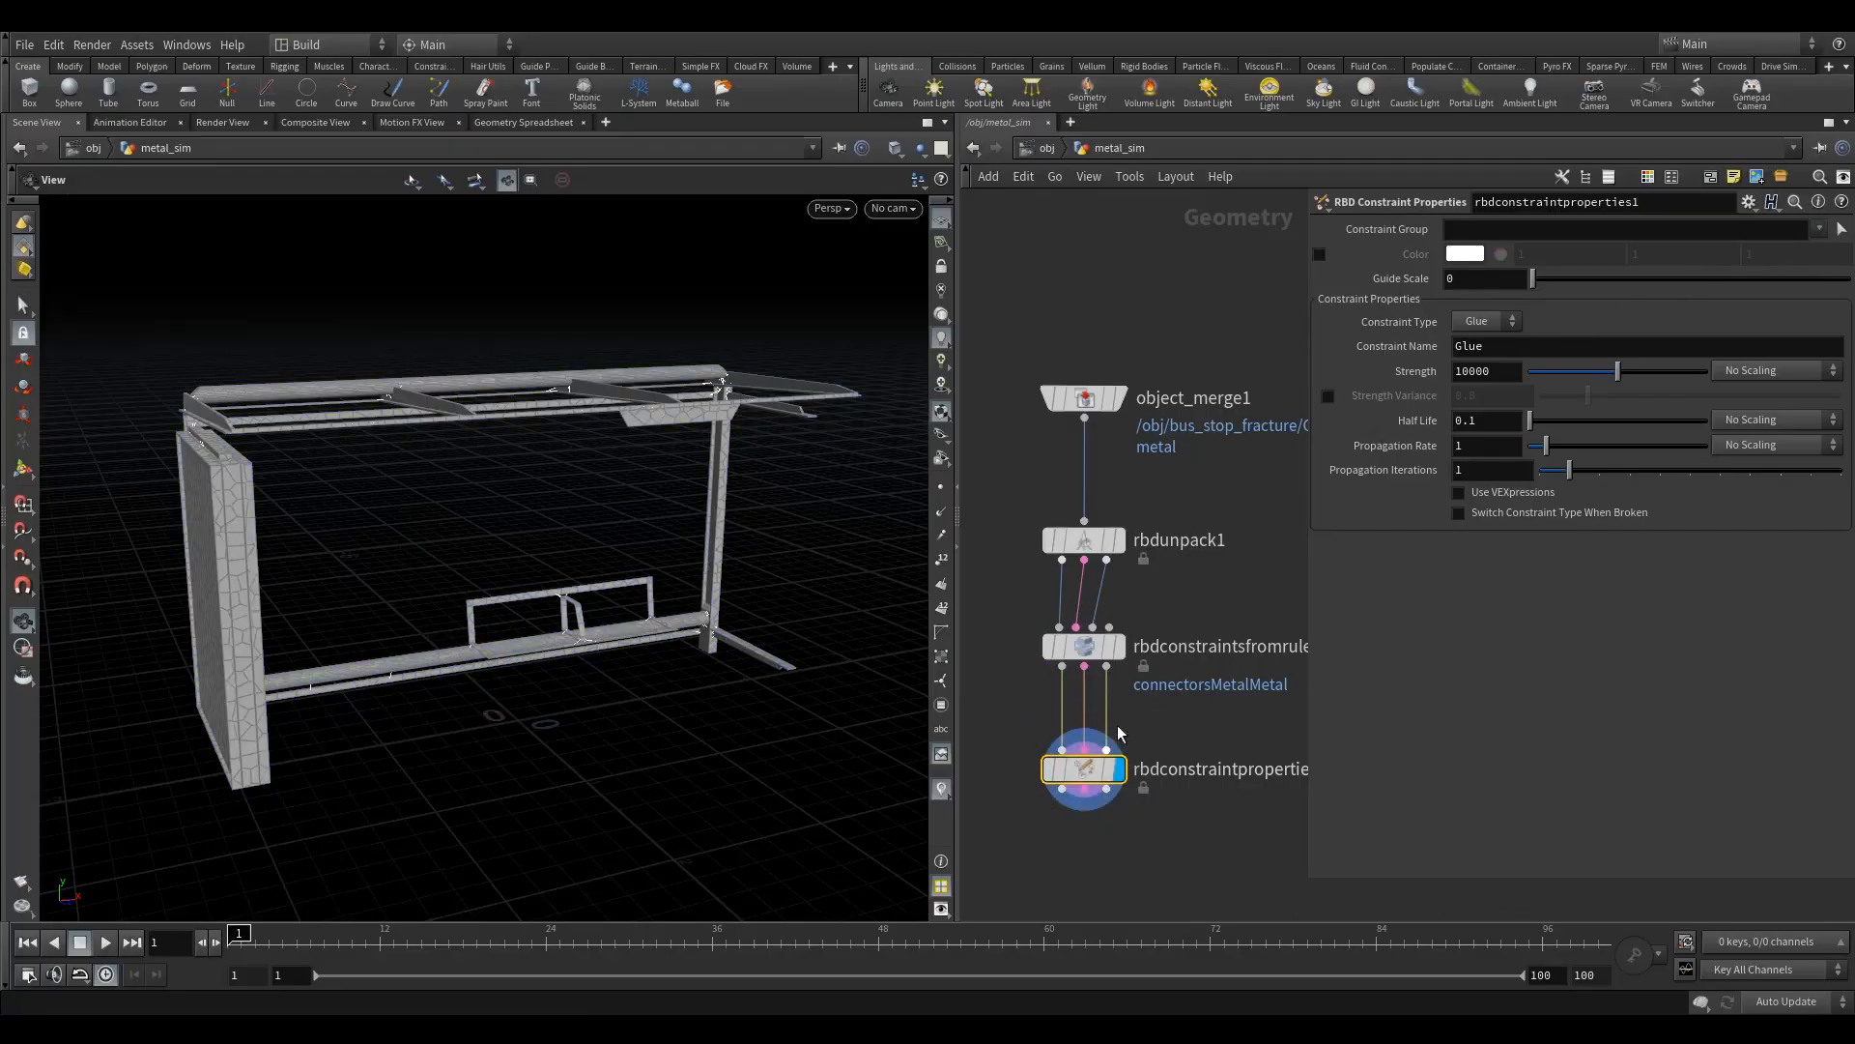
- Try limiting the constraint properties to the connectorsMetalMetal group, and clear the Constraint Group again
left_click(1818, 232)
left_click(1757, 257)
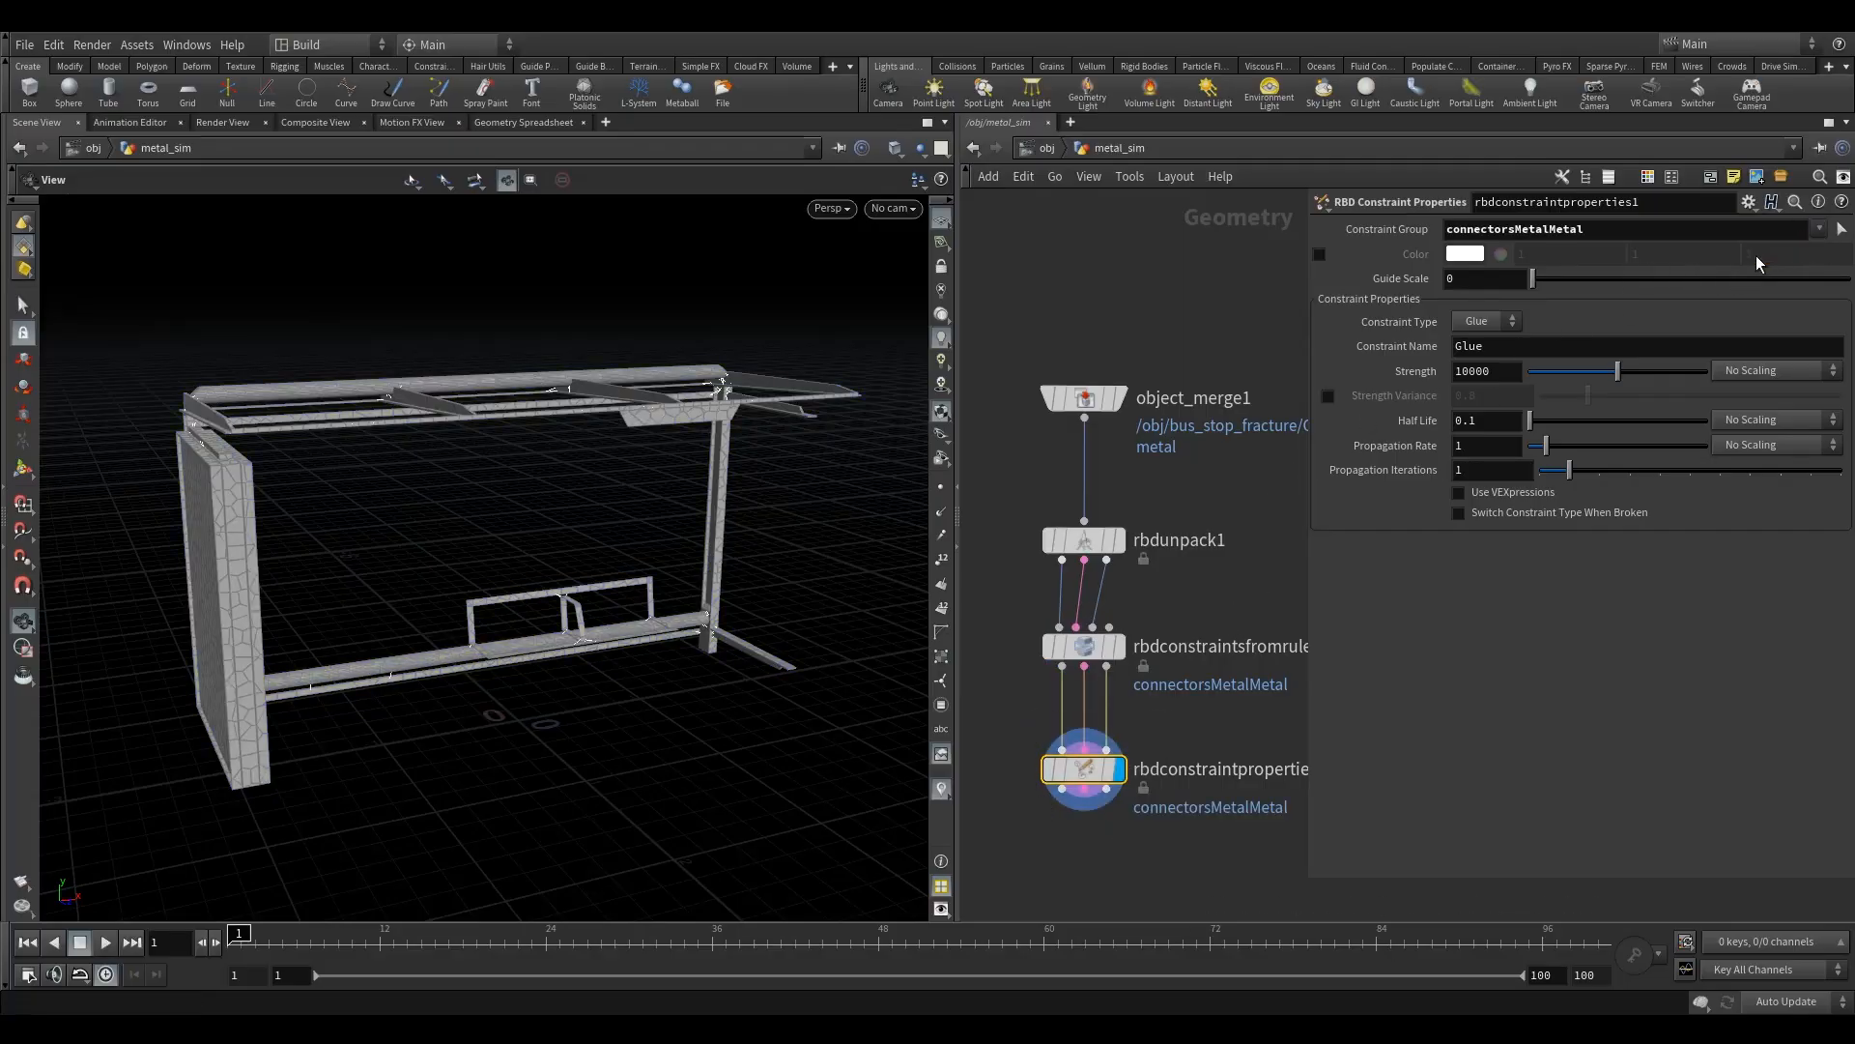
left_click_drag(1616, 231, 1112, 275)
key("BackSpace")
key("Return")
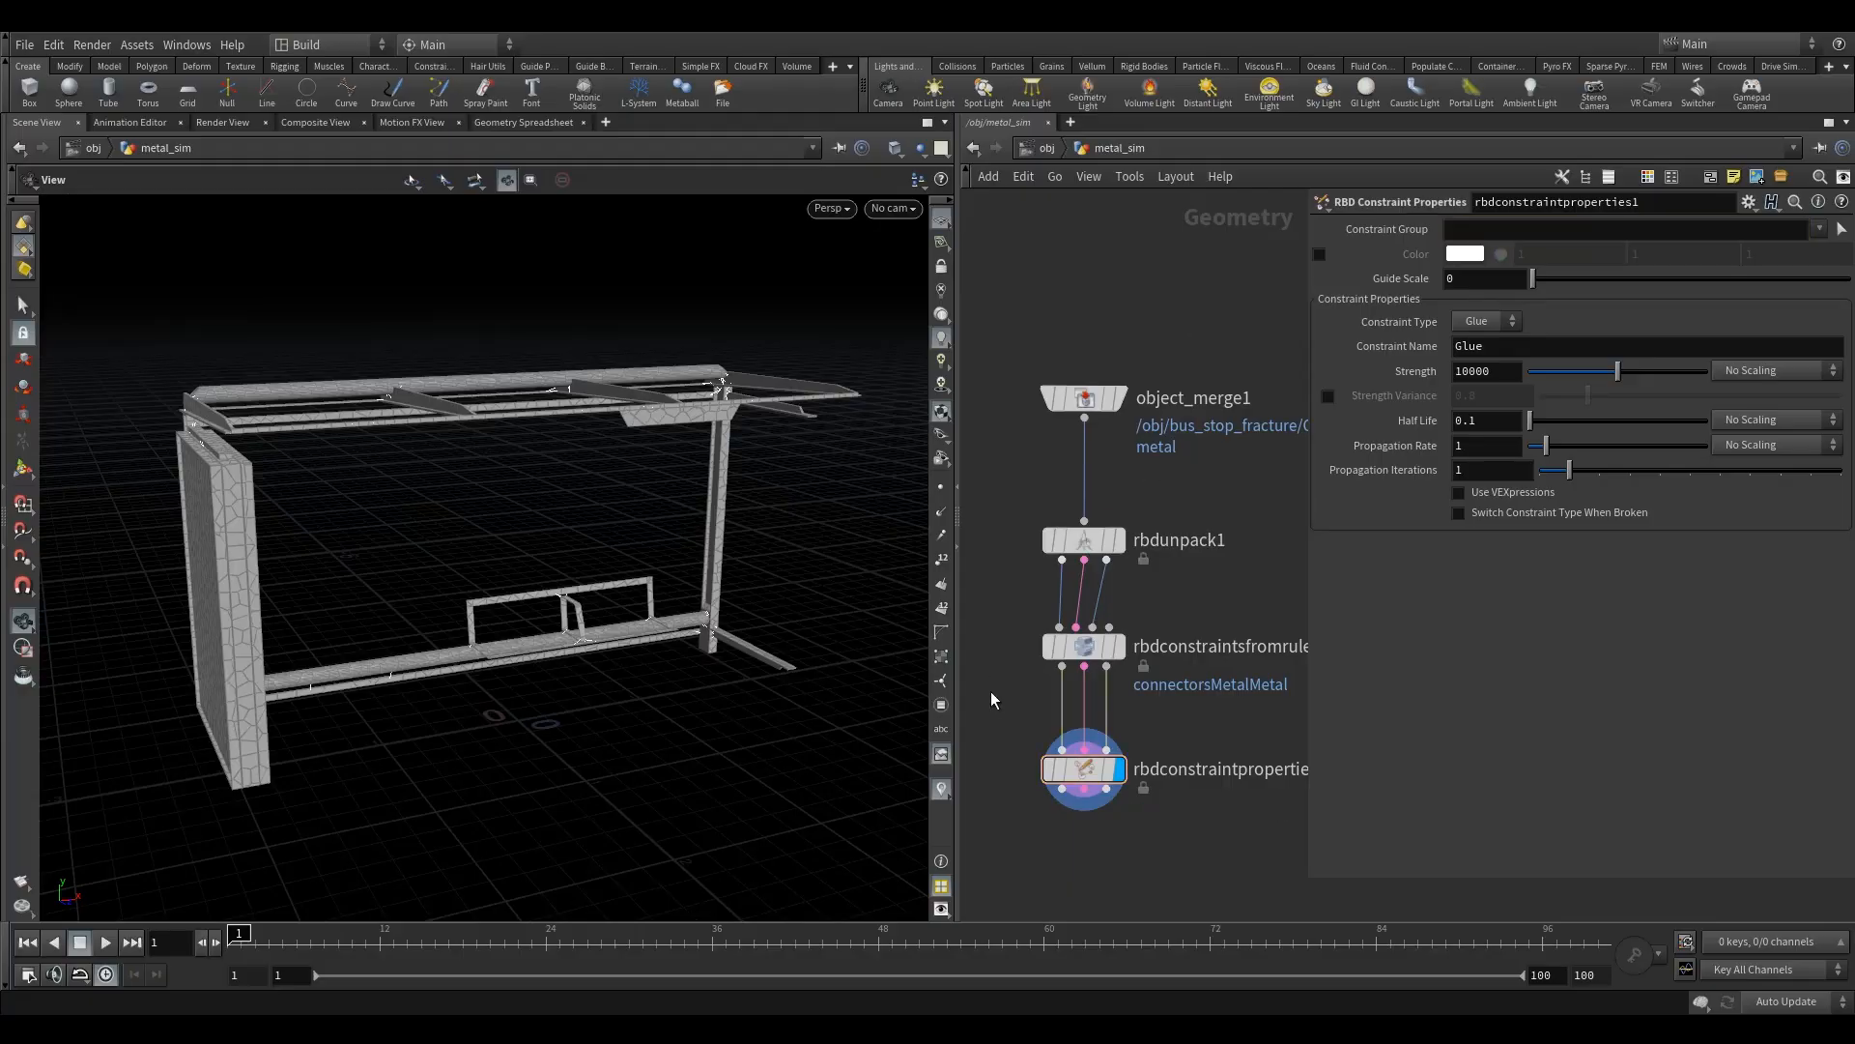
- Set the Strength of the glue constraint in the RBD Constraint Properties node to 40
left_click_drag(589, 473, 571, 567)
right_click_drag(571, 567, 609, 427)
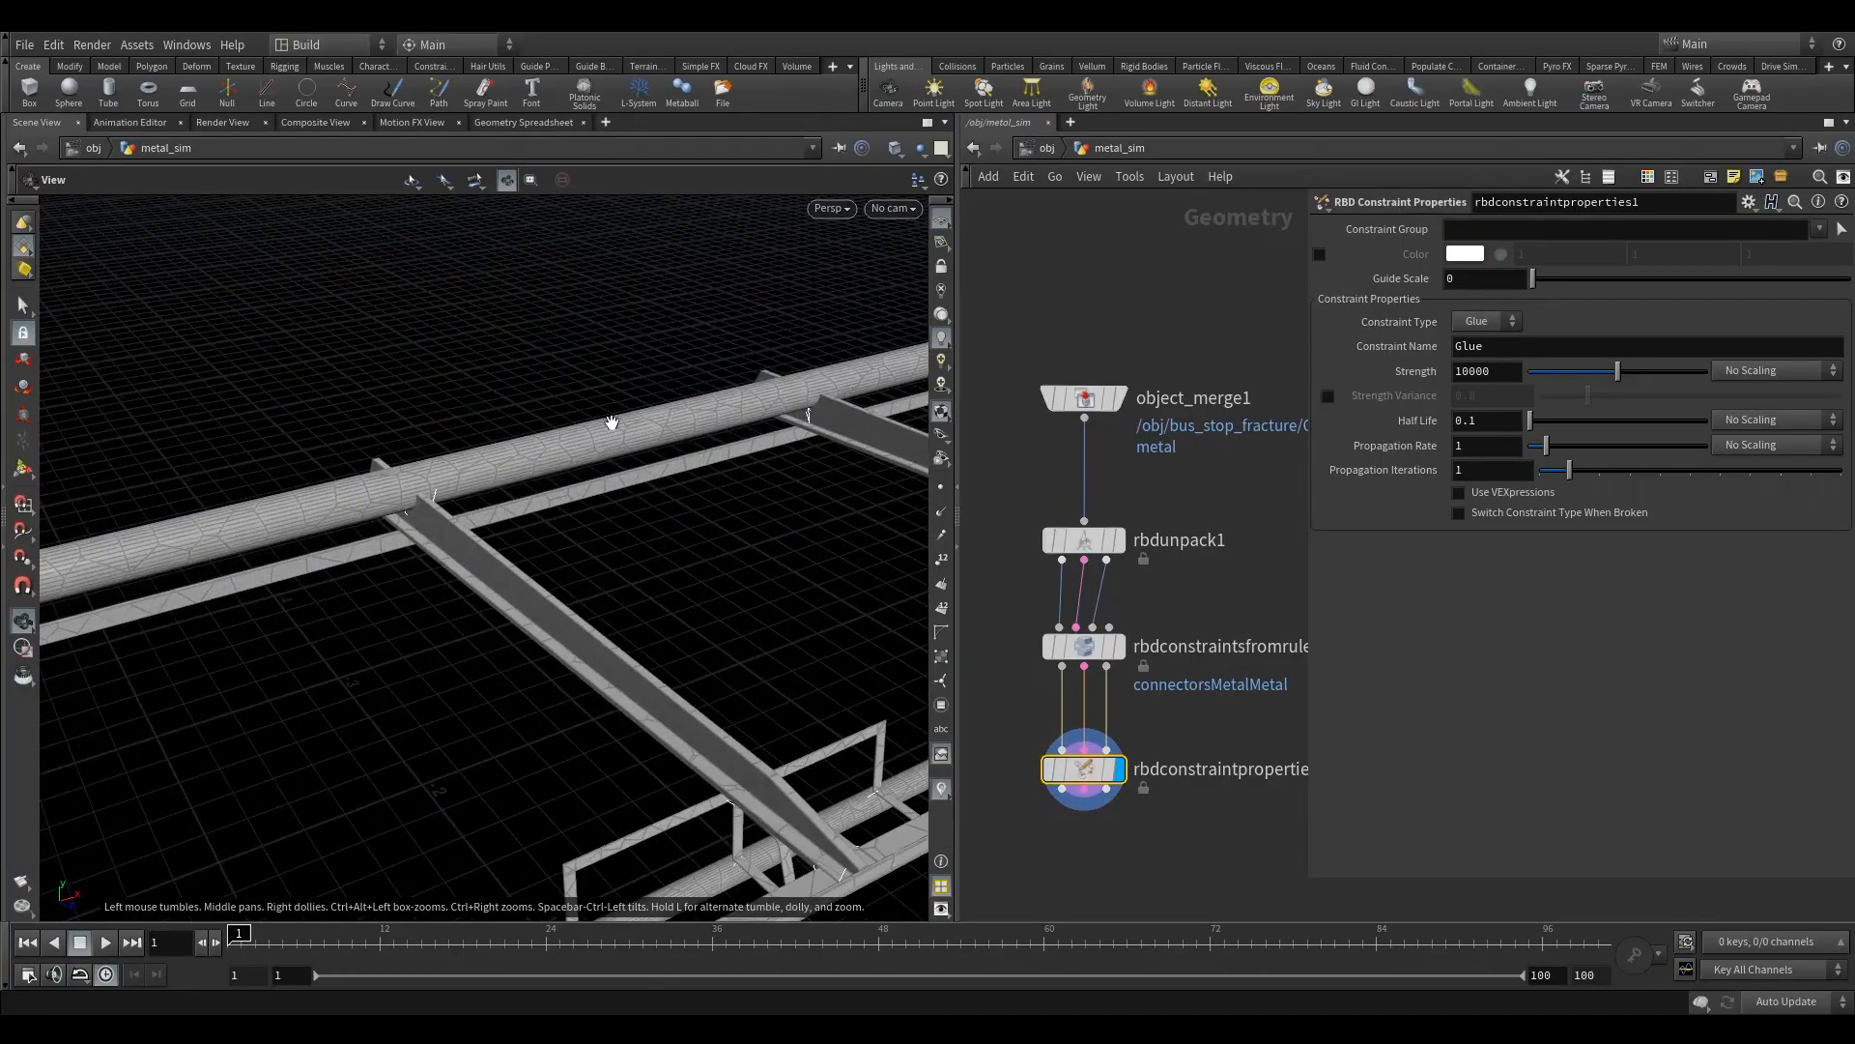
left_click_drag(600, 444, 605, 435)
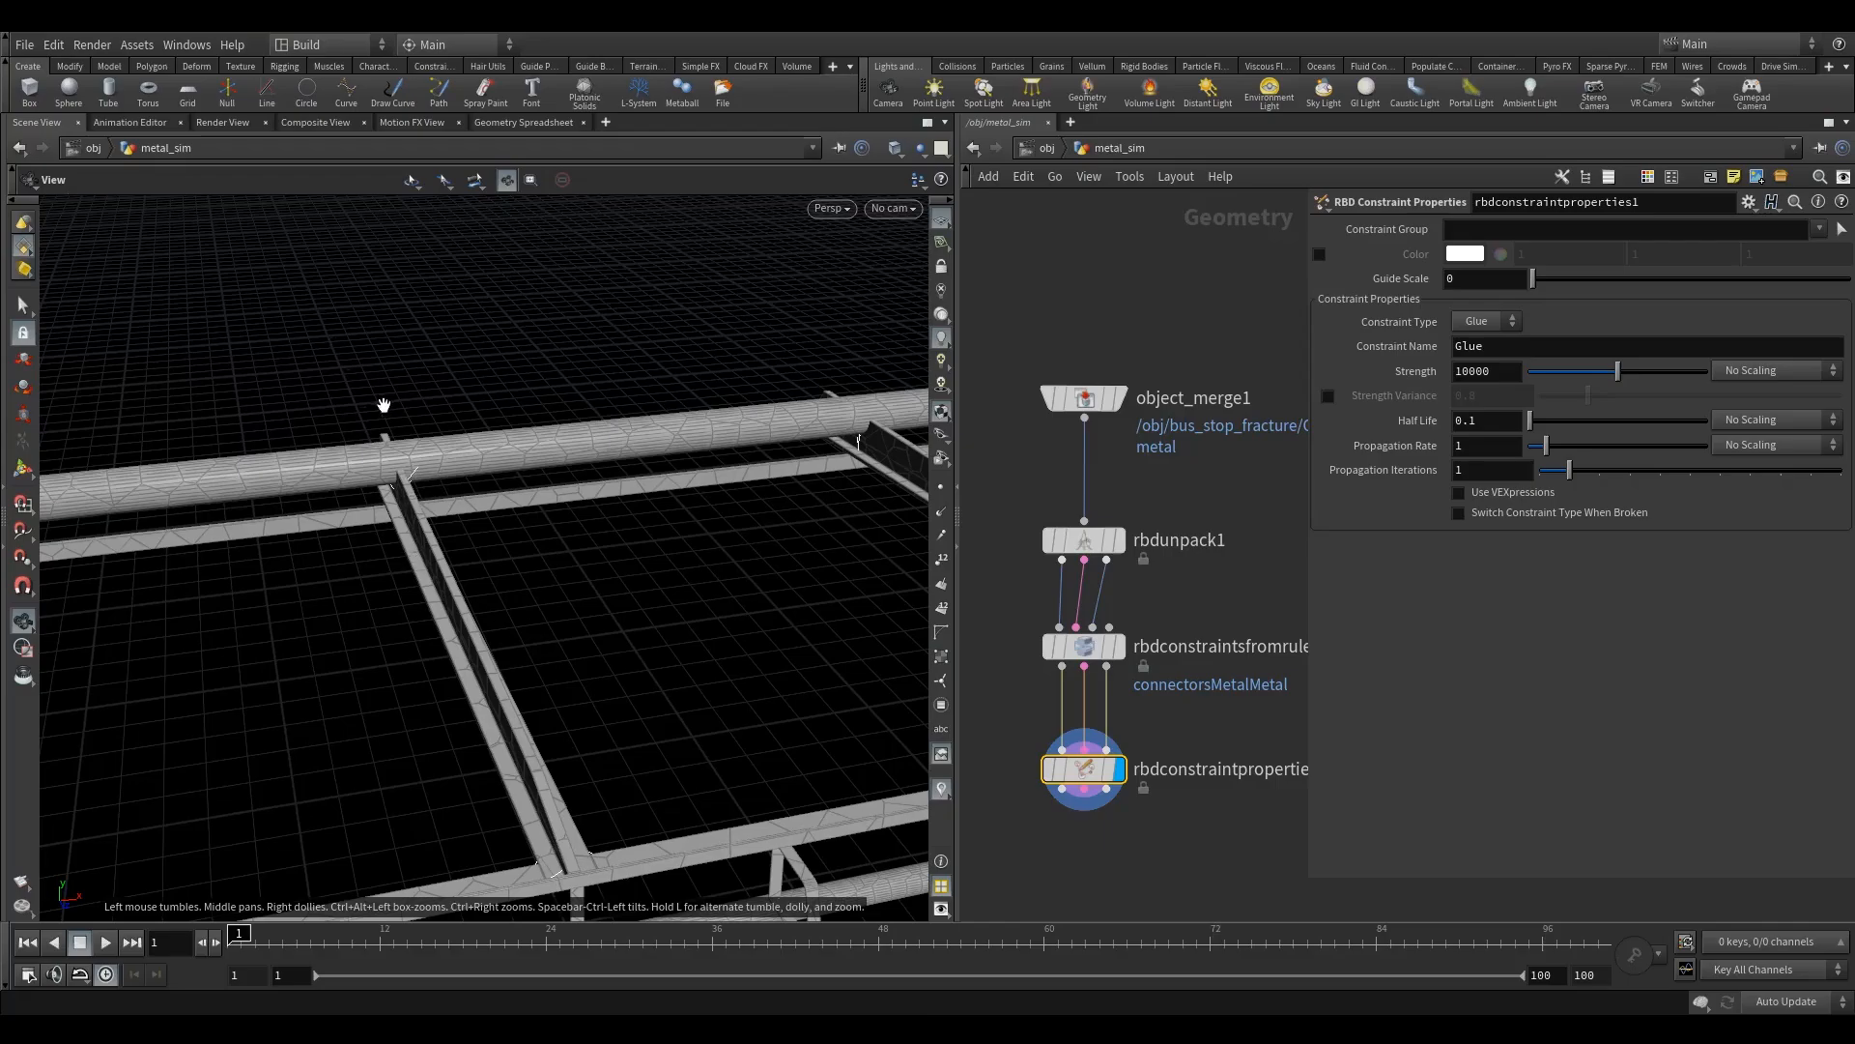
left_click_drag(1007, 724, 1061, 765)
left_click_drag(618, 669, 735, 657)
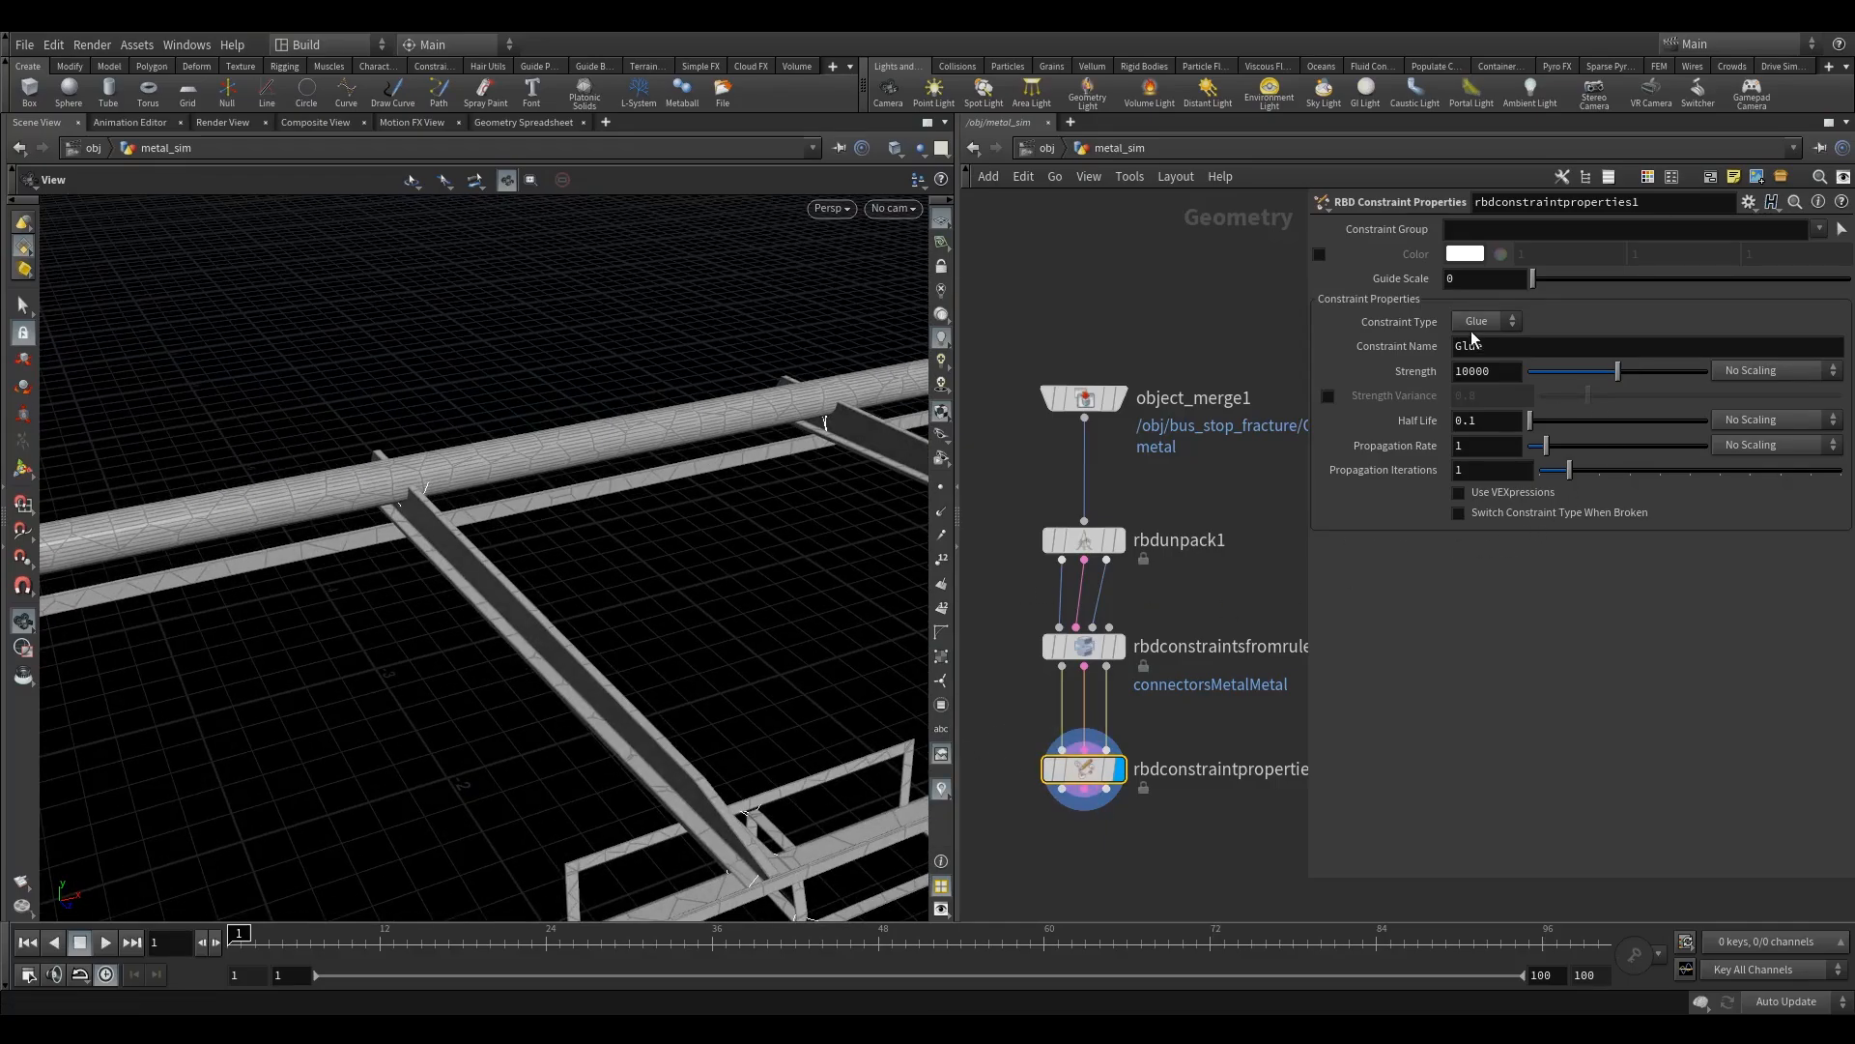
left_click_drag(1516, 373, 1355, 379)
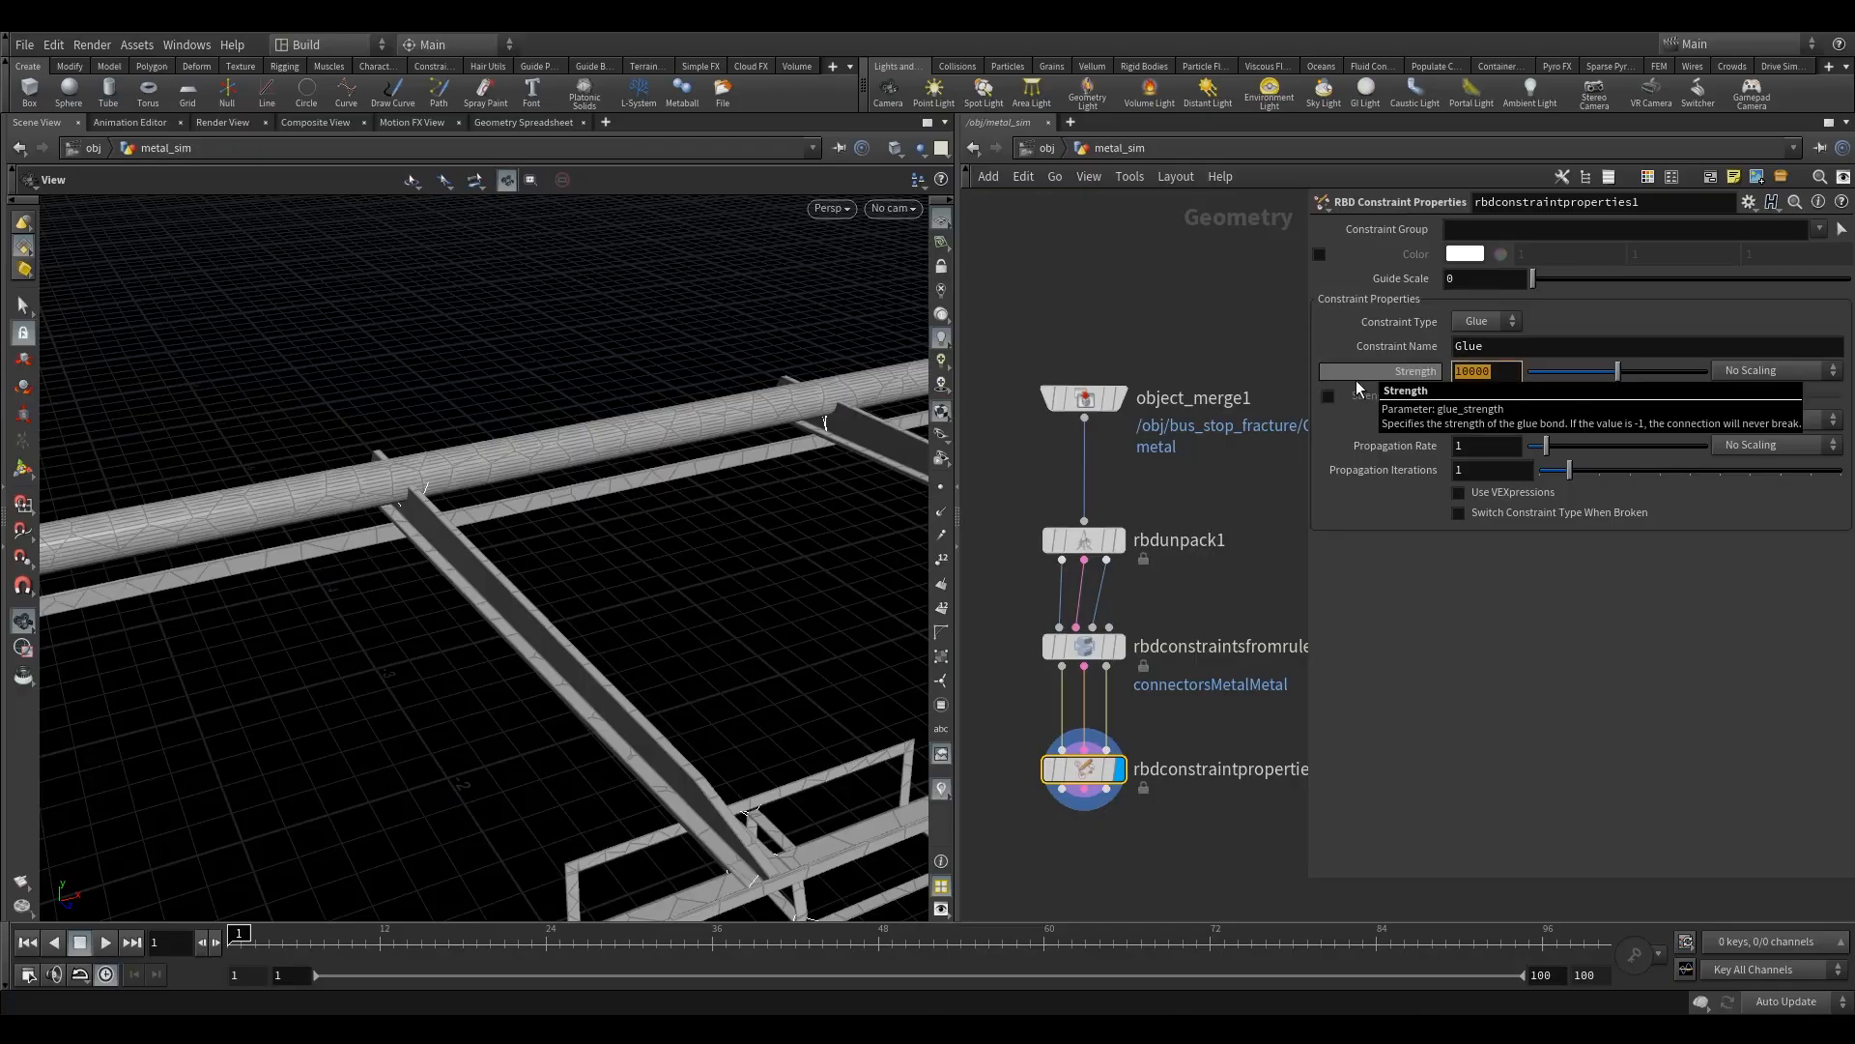
type("40")
left_click(1198, 307)
- Make the glue constraint switch to a soft constraint when it breaks by enabling Switch Constraint Type When Broken
left_click_drag(638, 503, 571, 480)
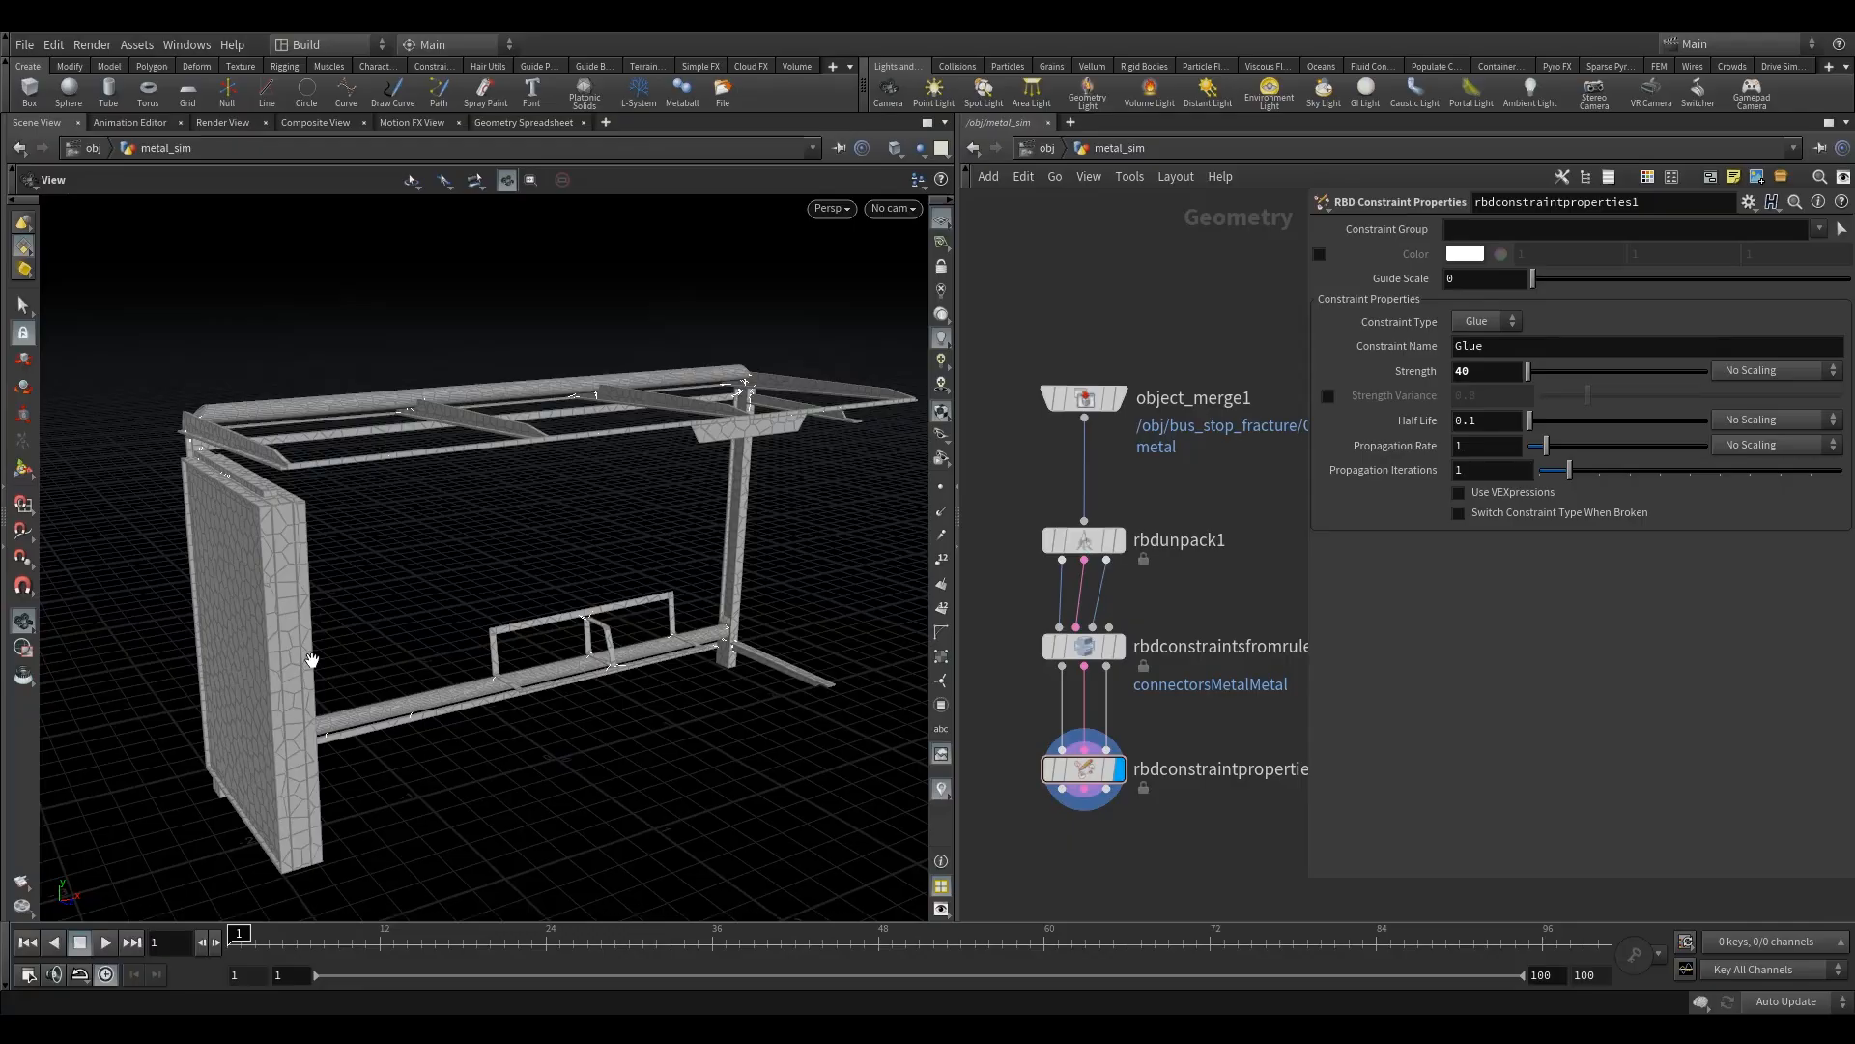
left_click_drag(314, 688, 362, 620)
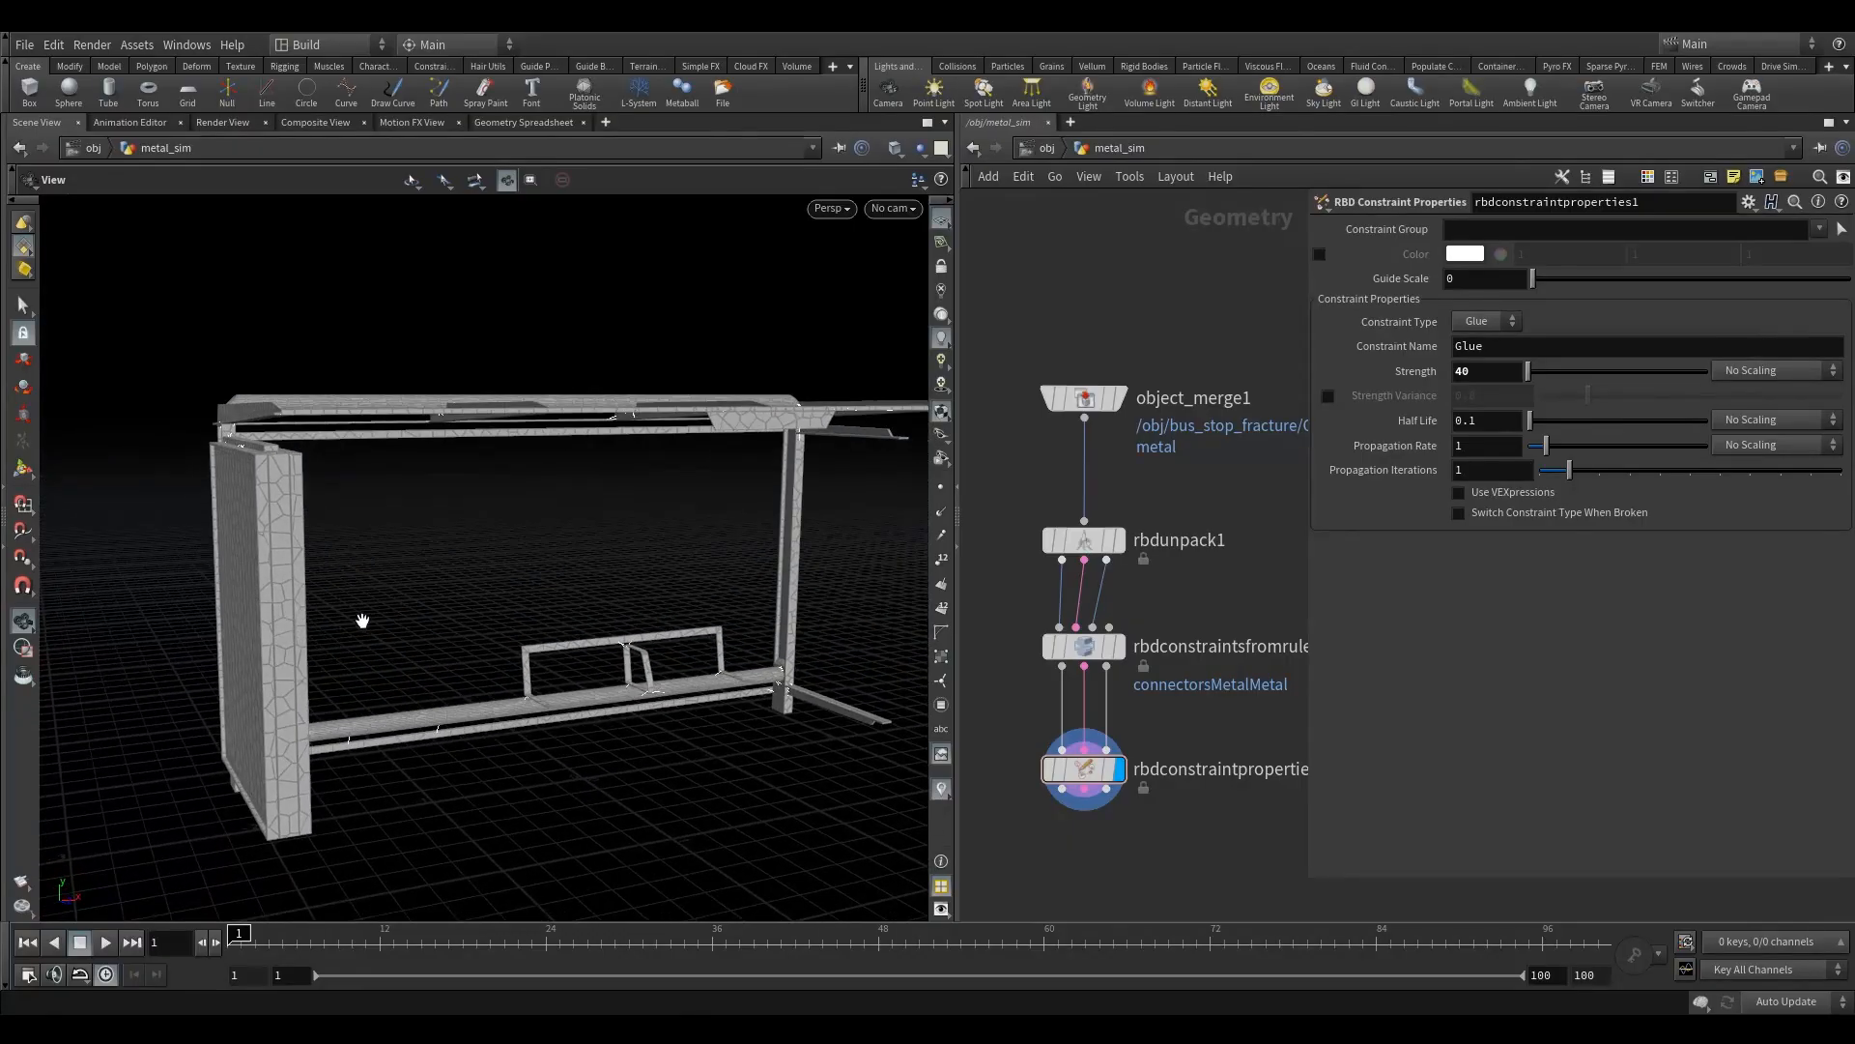
left_click(1516, 514)
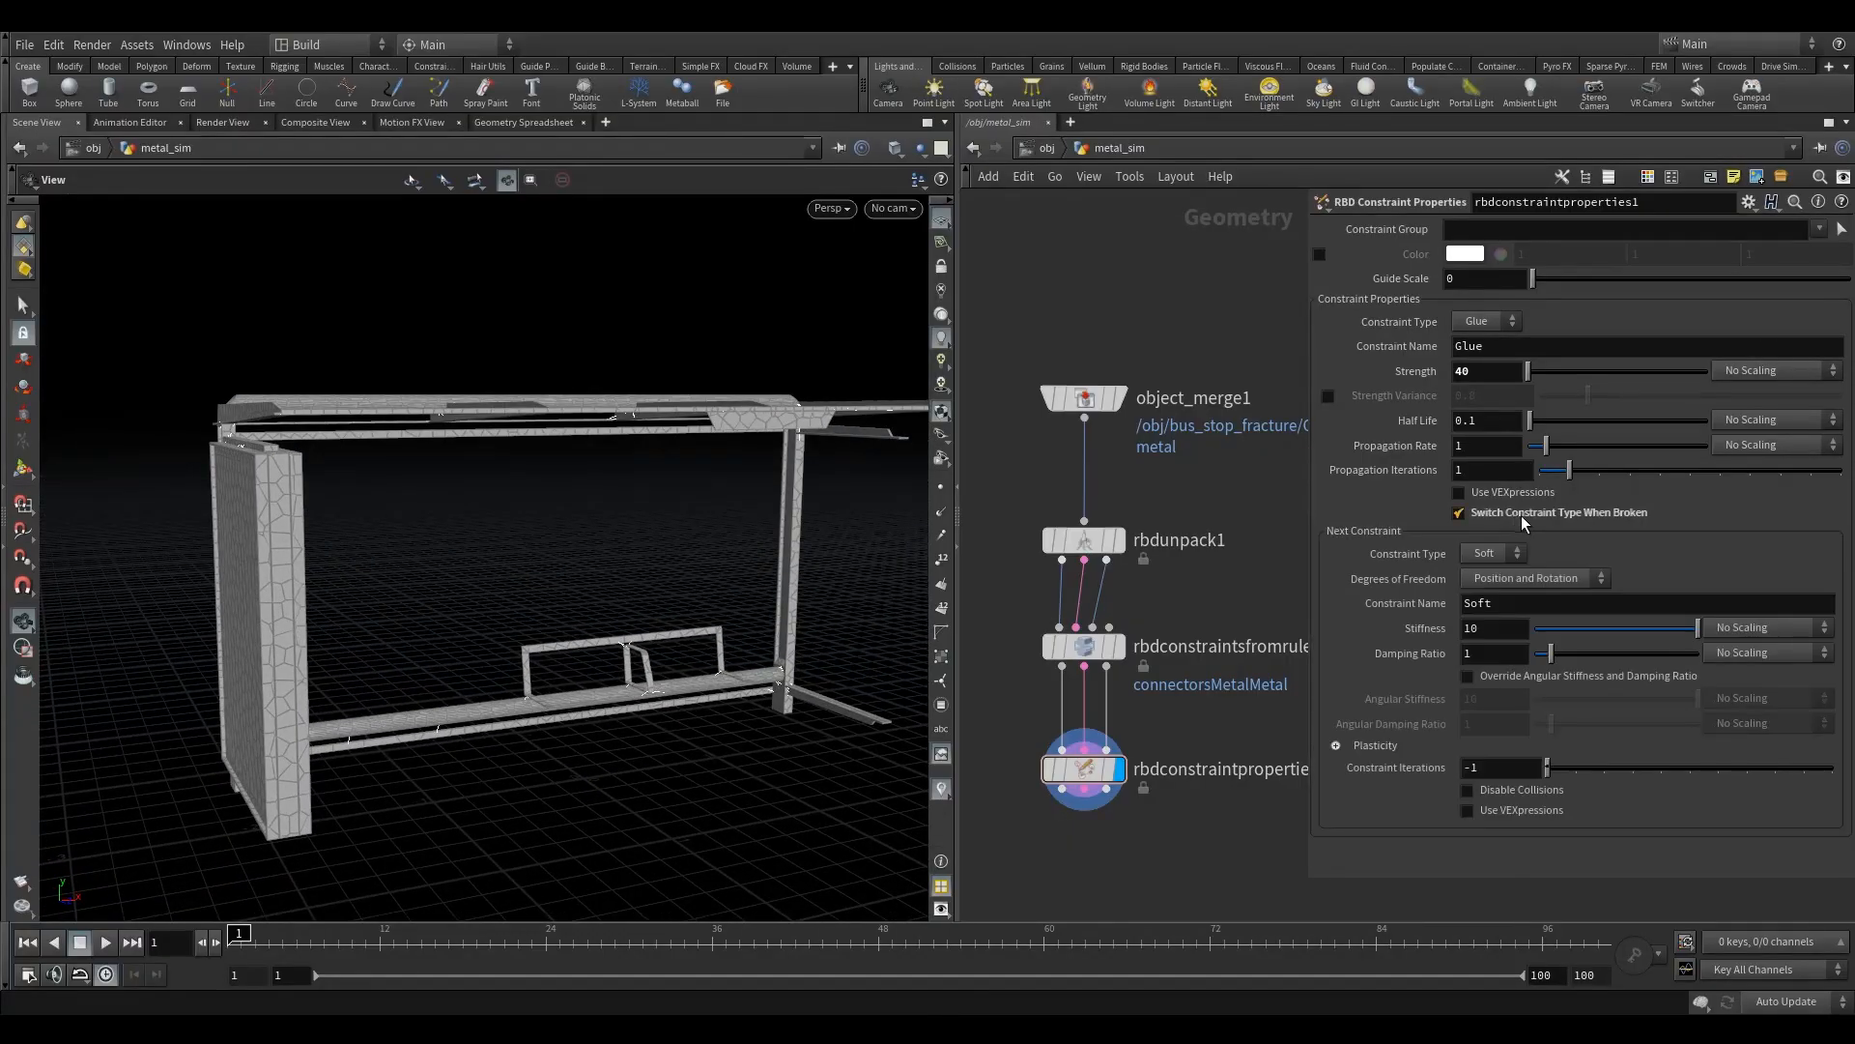
left_click_drag(464, 671, 377, 534)
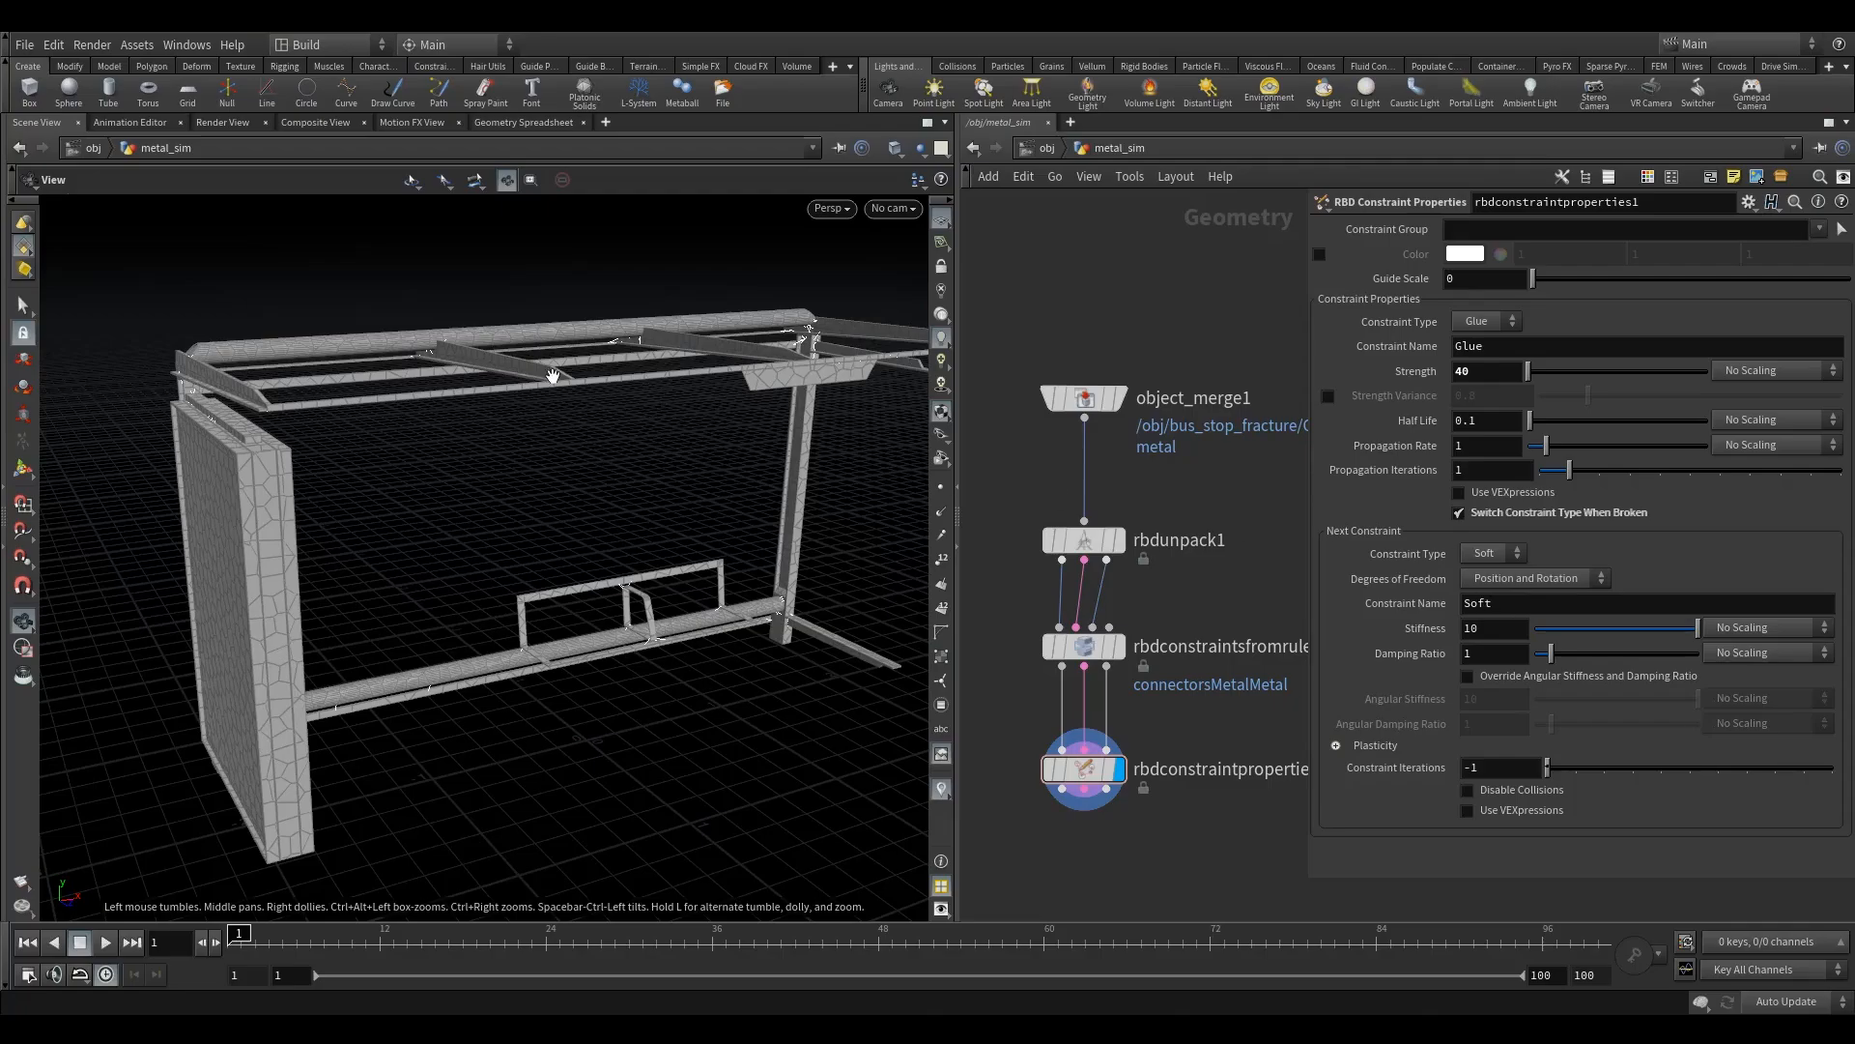
mouse_move(489, 448)
left_mouse_down()
mouse_move(498, 415)
mouse_move(485, 474)
mouse_move(448, 468)
mouse_move(447, 484)
mouse_move(518, 443)
mouse_move(492, 473)
left_mouse_up()
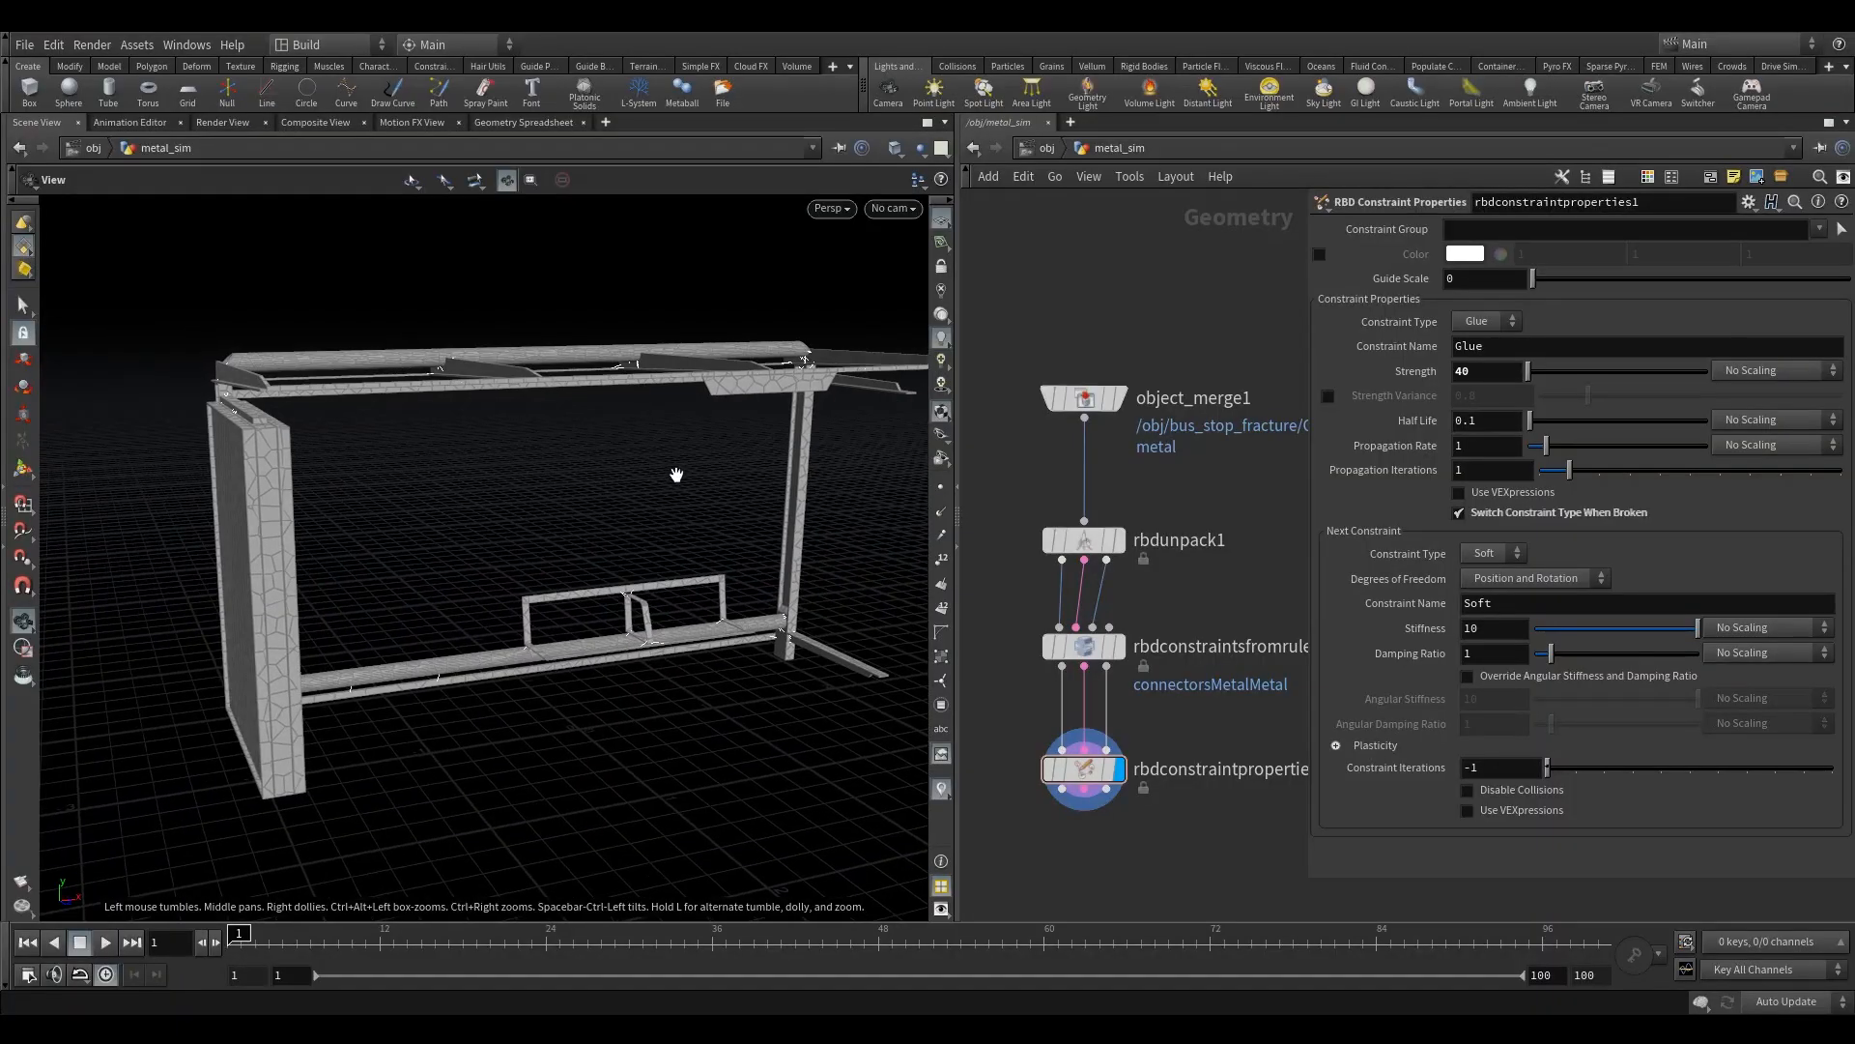
left_click_drag(677, 475, 505, 435)
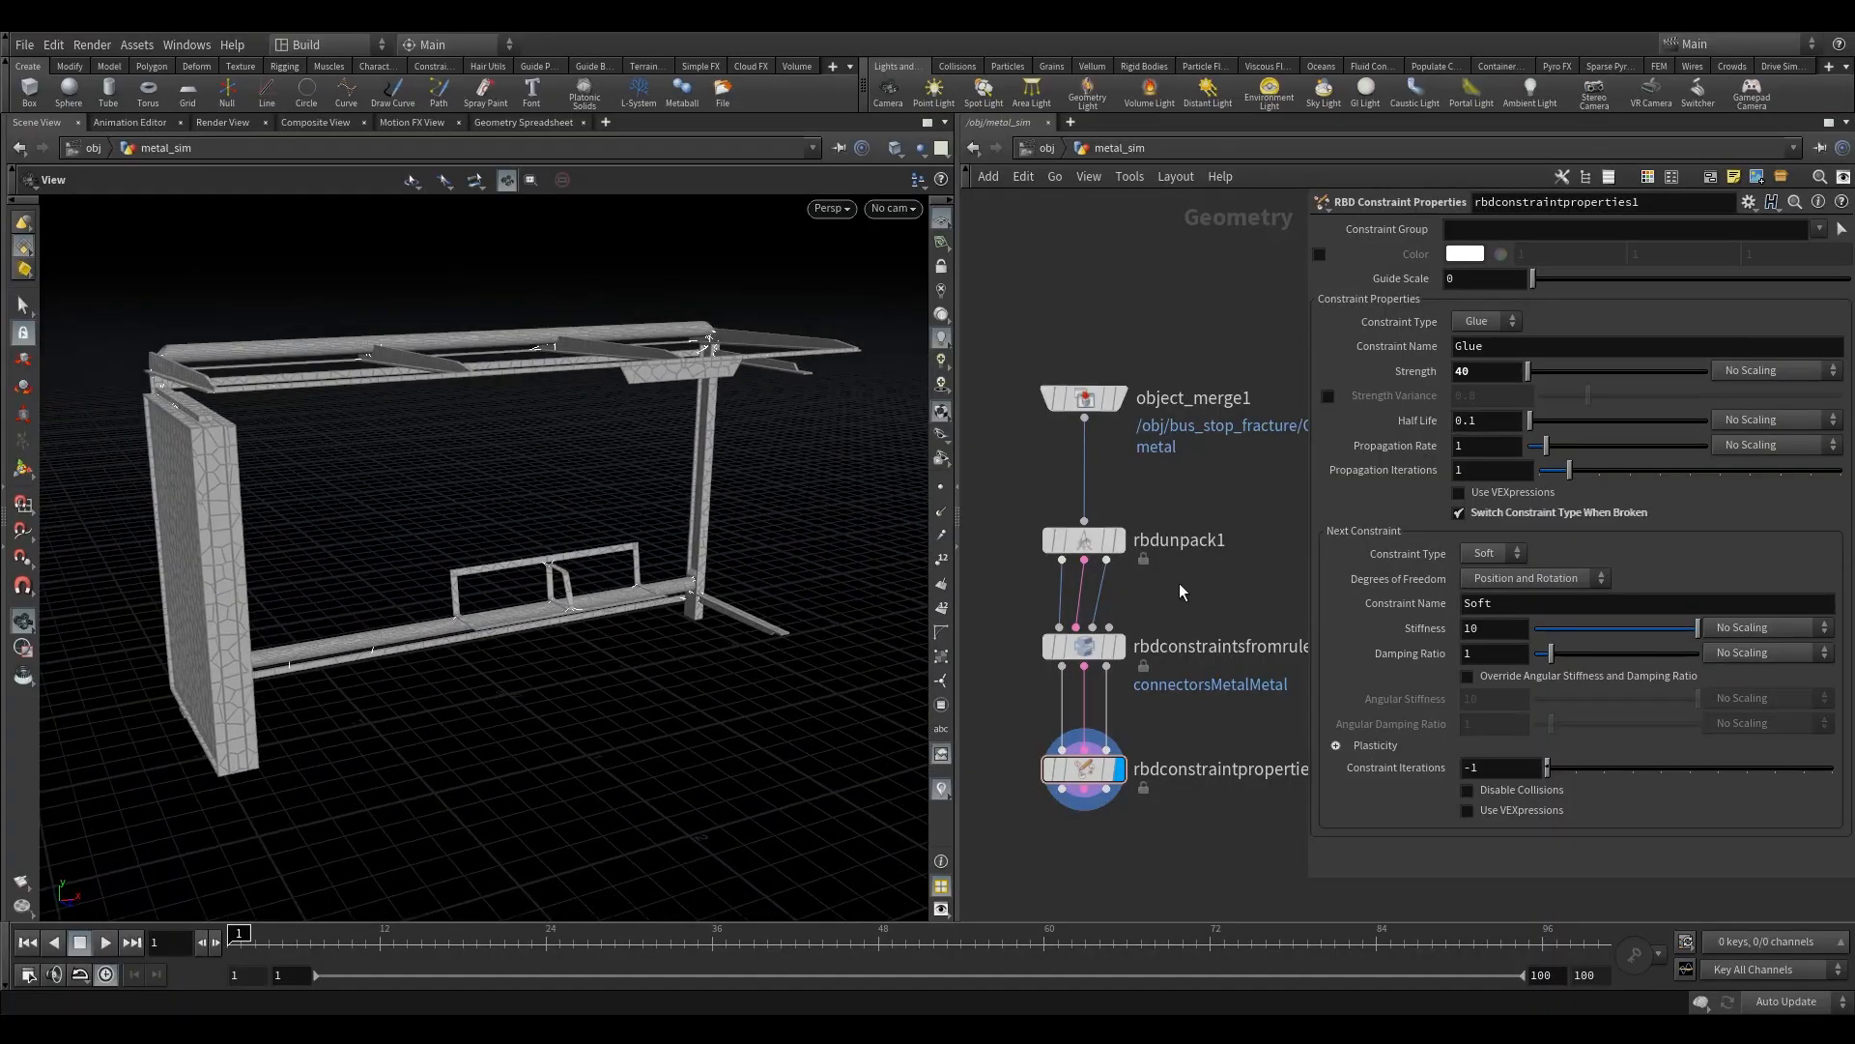
- Compare Propagation Iterations of 10 and 0 for the glue constraint, and leave the value at 10
left_click(1481, 348)
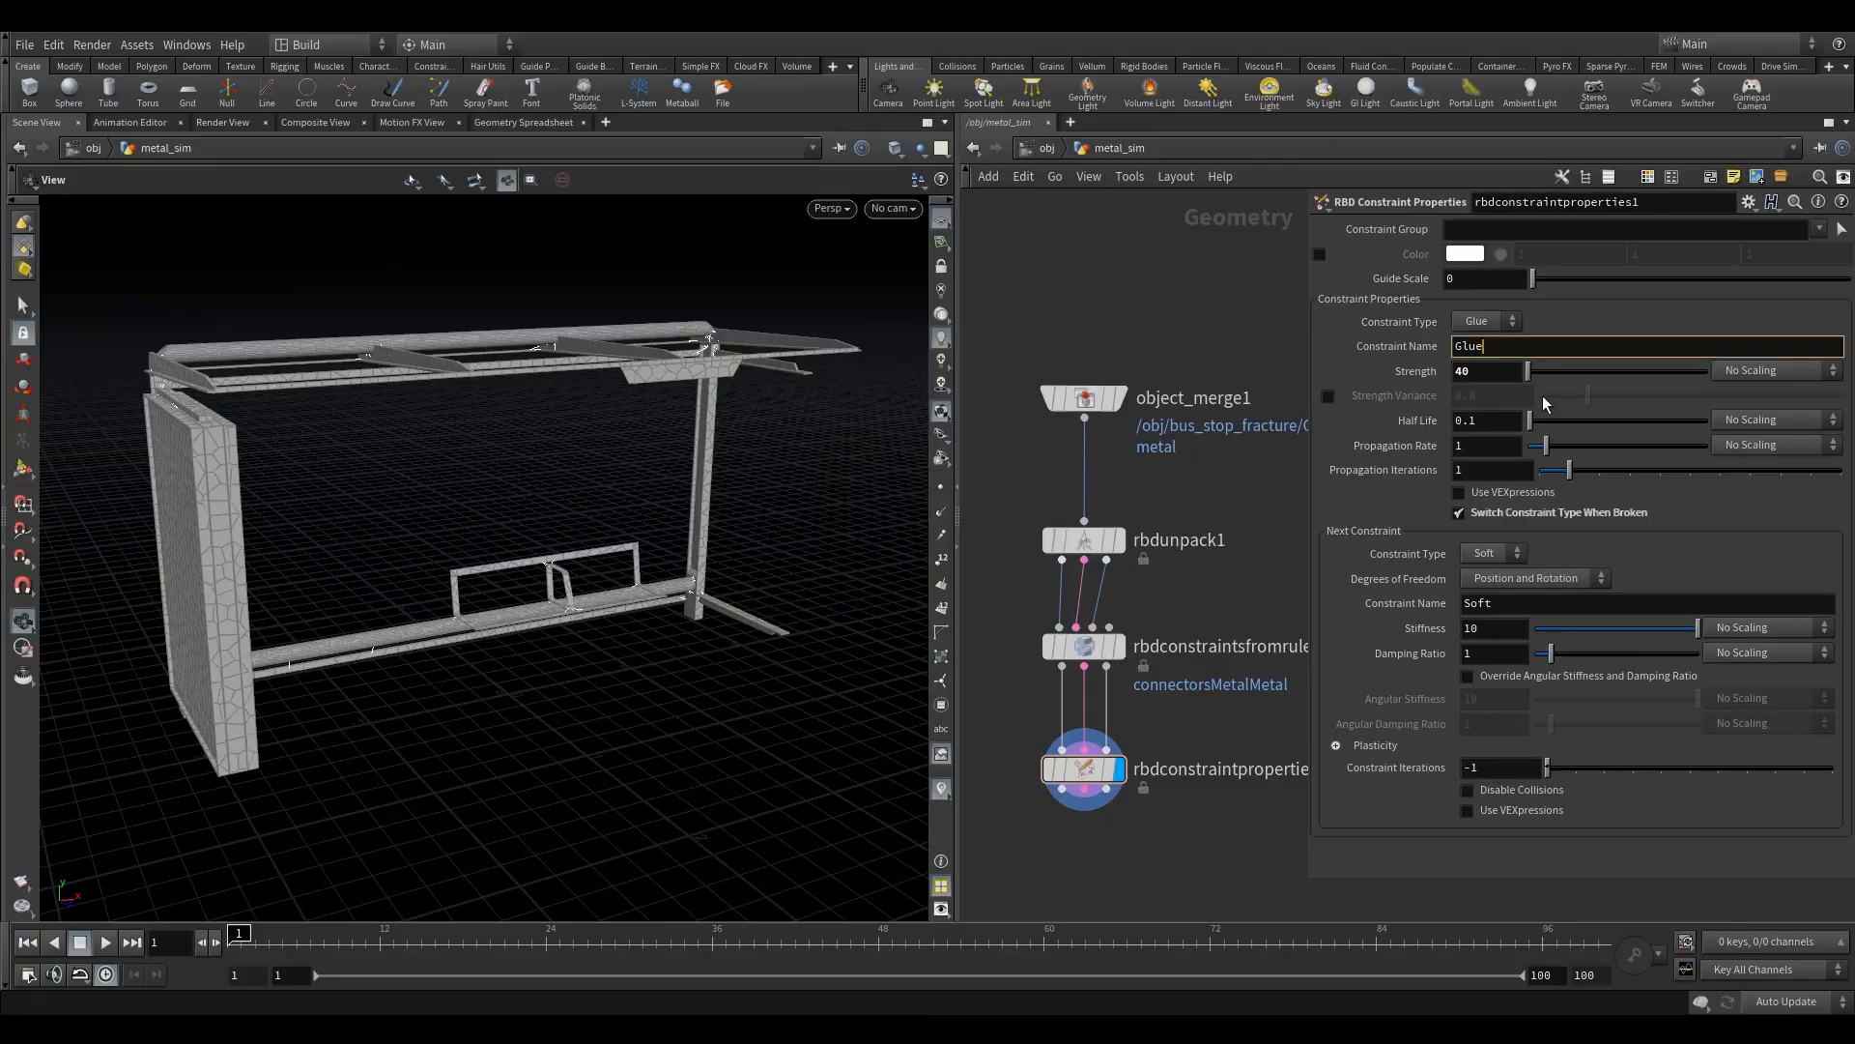
left_click(1502, 606)
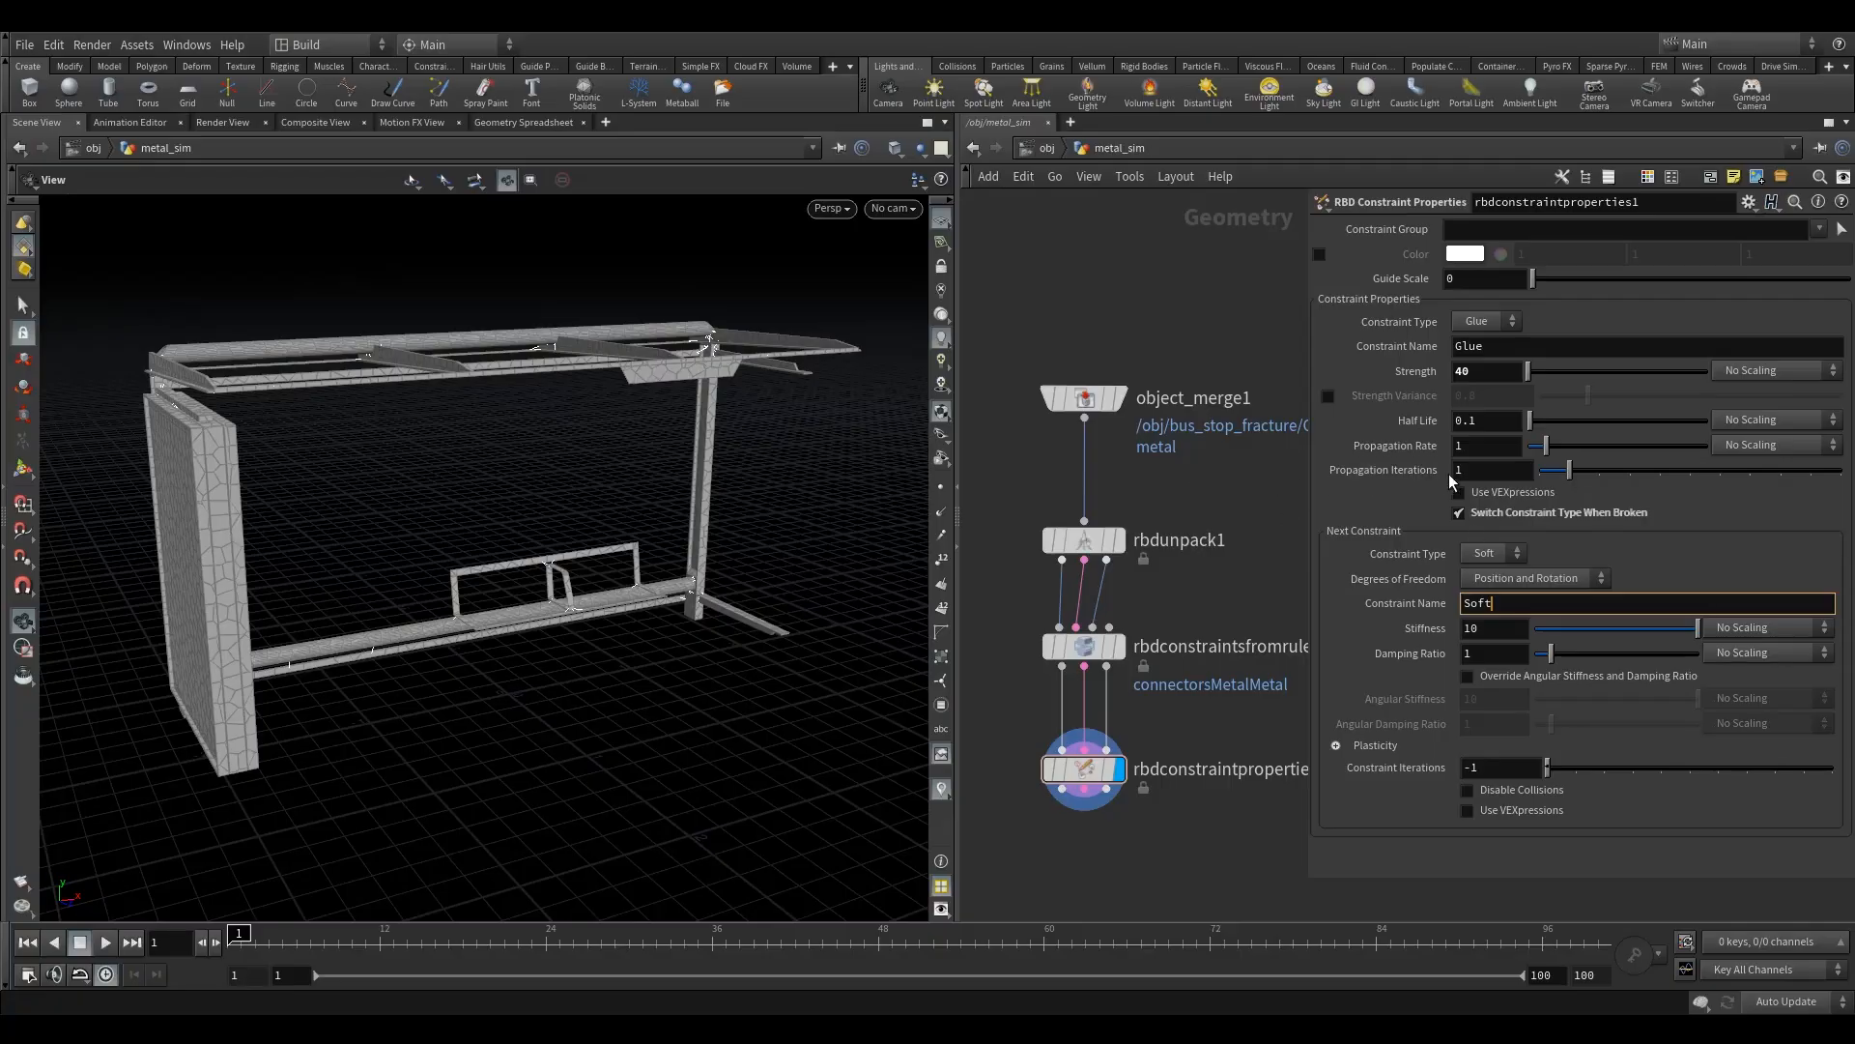
left_click_drag(1569, 473, 1841, 493)
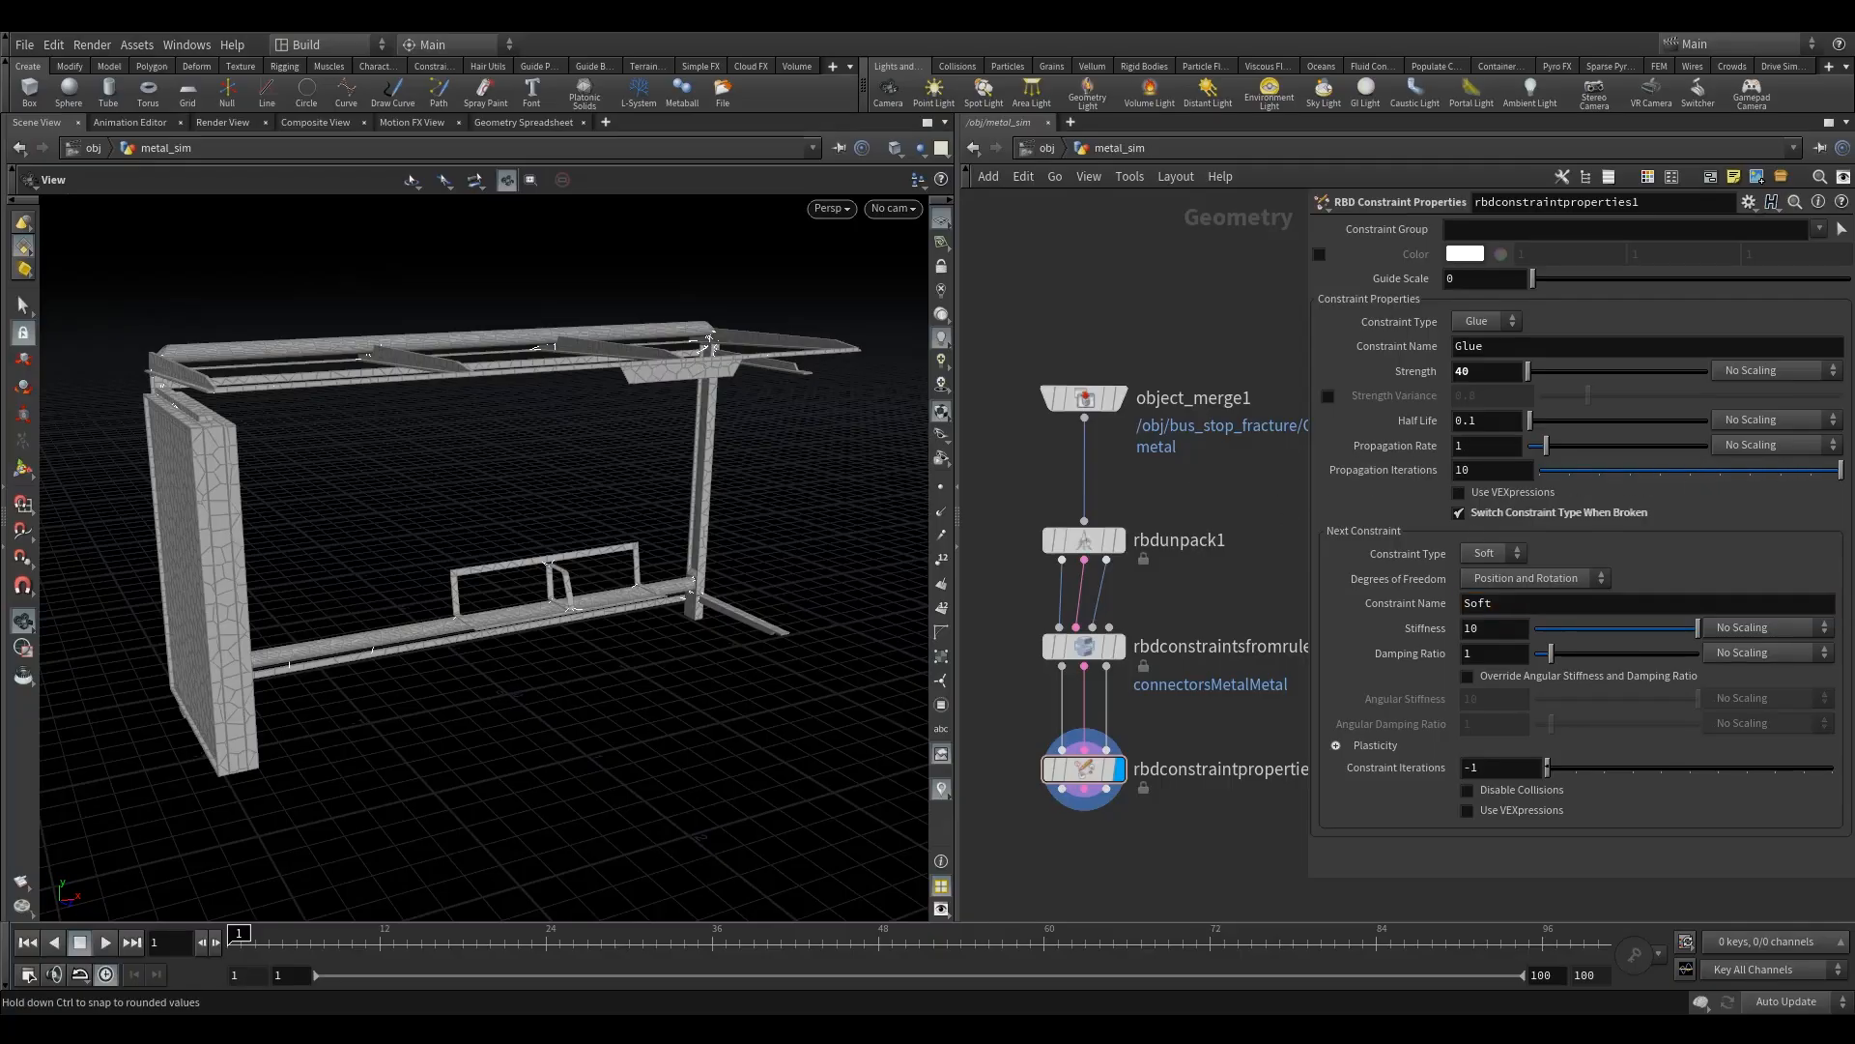
left_click_drag(435, 464, 364, 472)
right_click_drag(364, 472, 812, 323)
left_click_drag(812, 322, 563, 485)
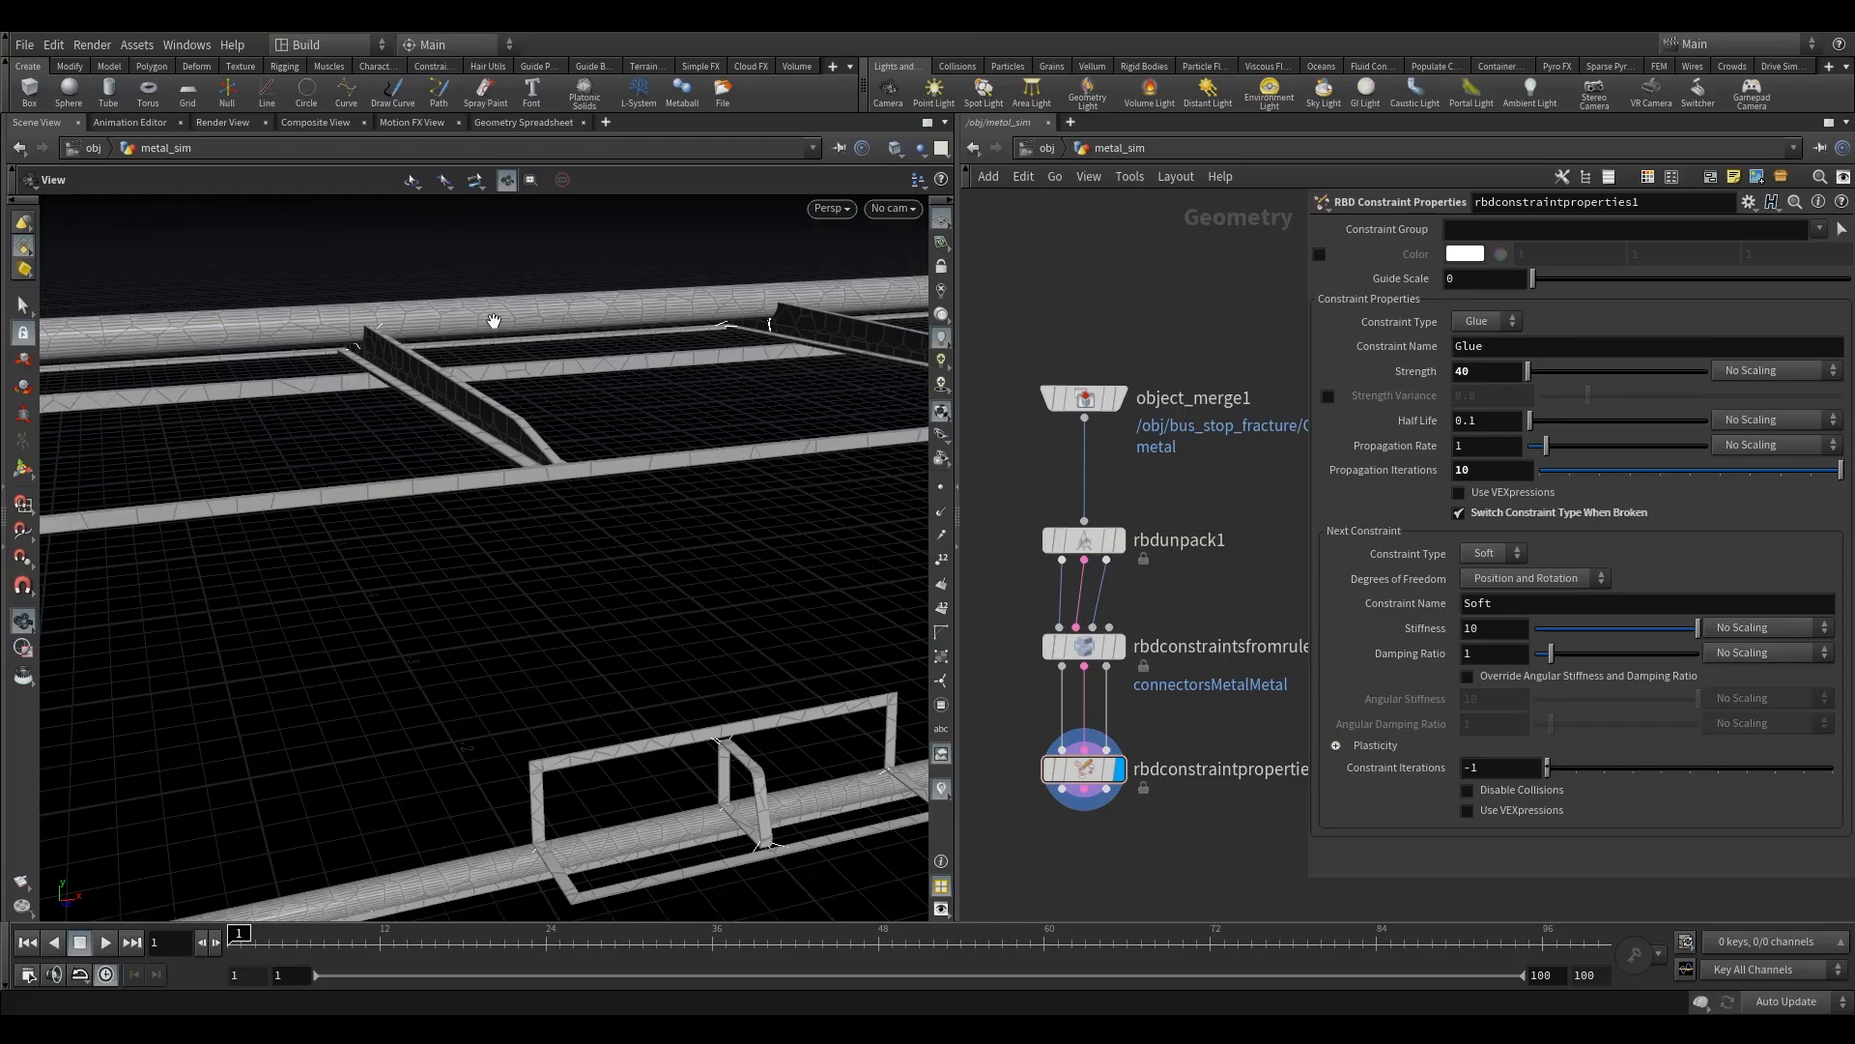
left_click_drag(1541, 470, 1553, 471)
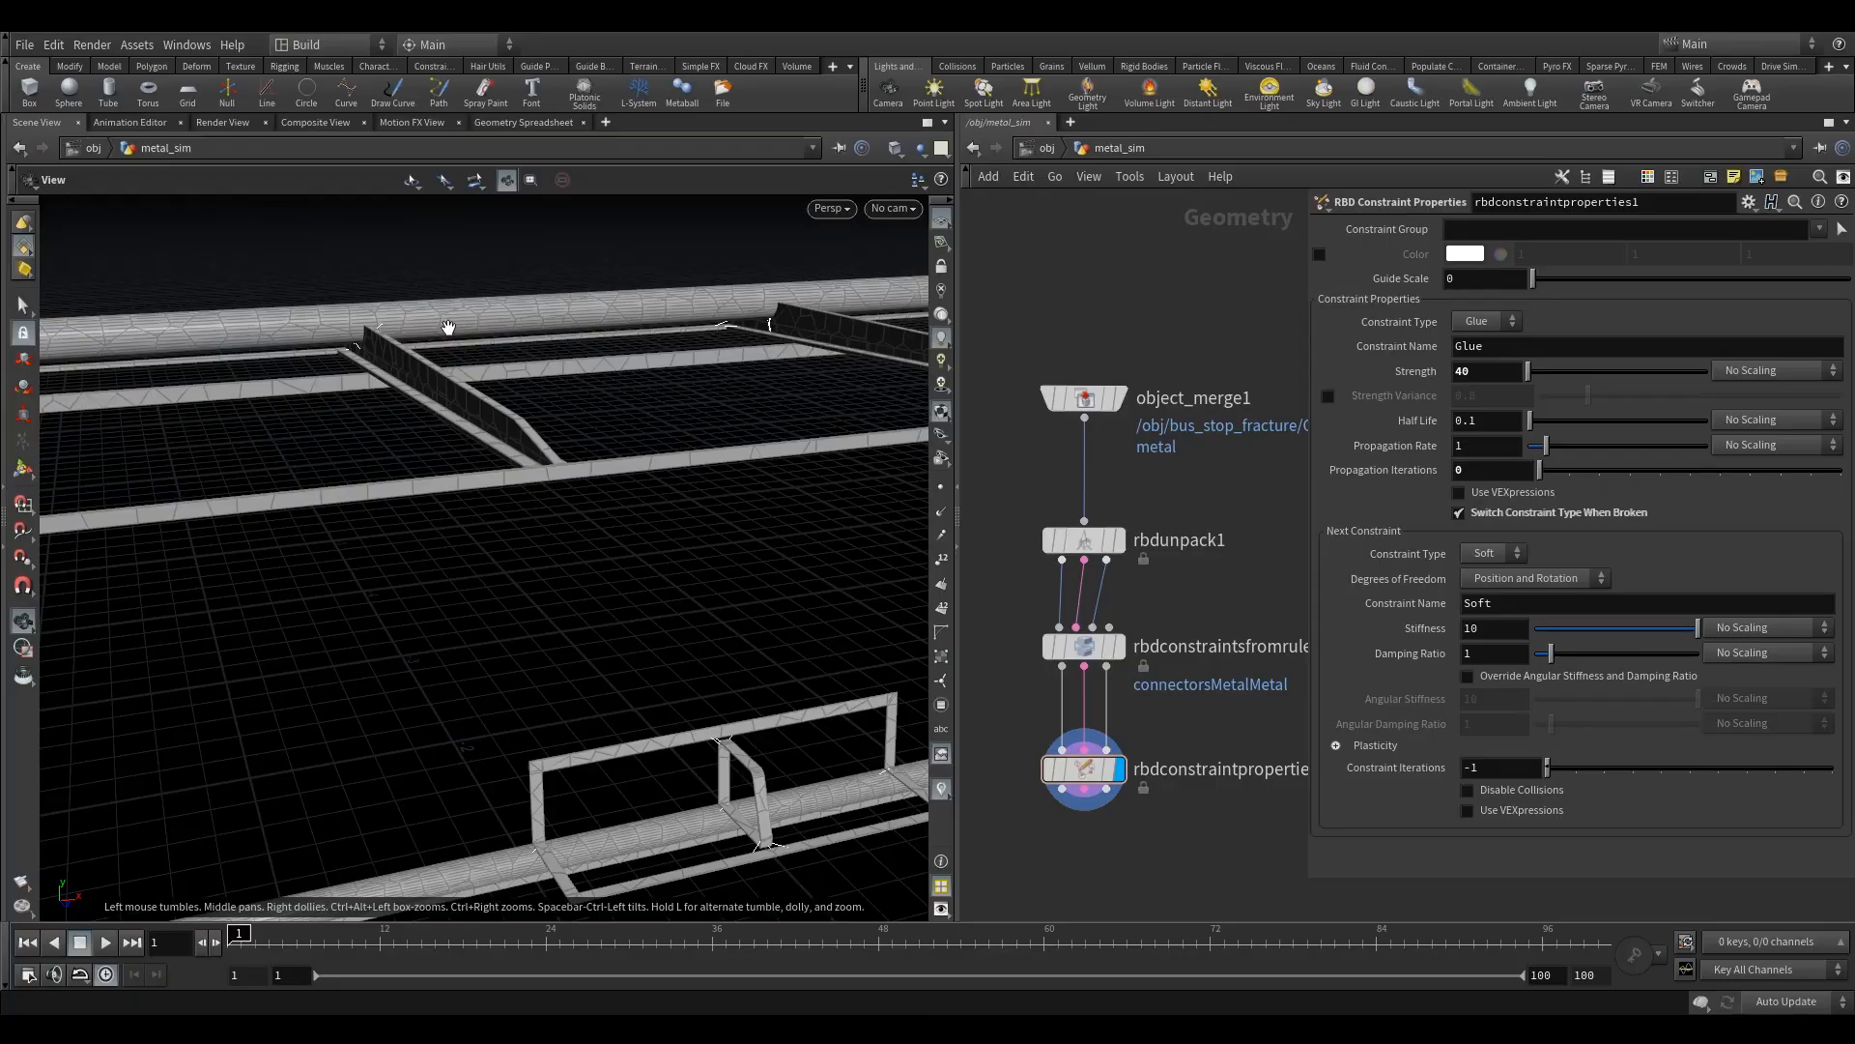
left_click_drag(1541, 471, 1841, 471)
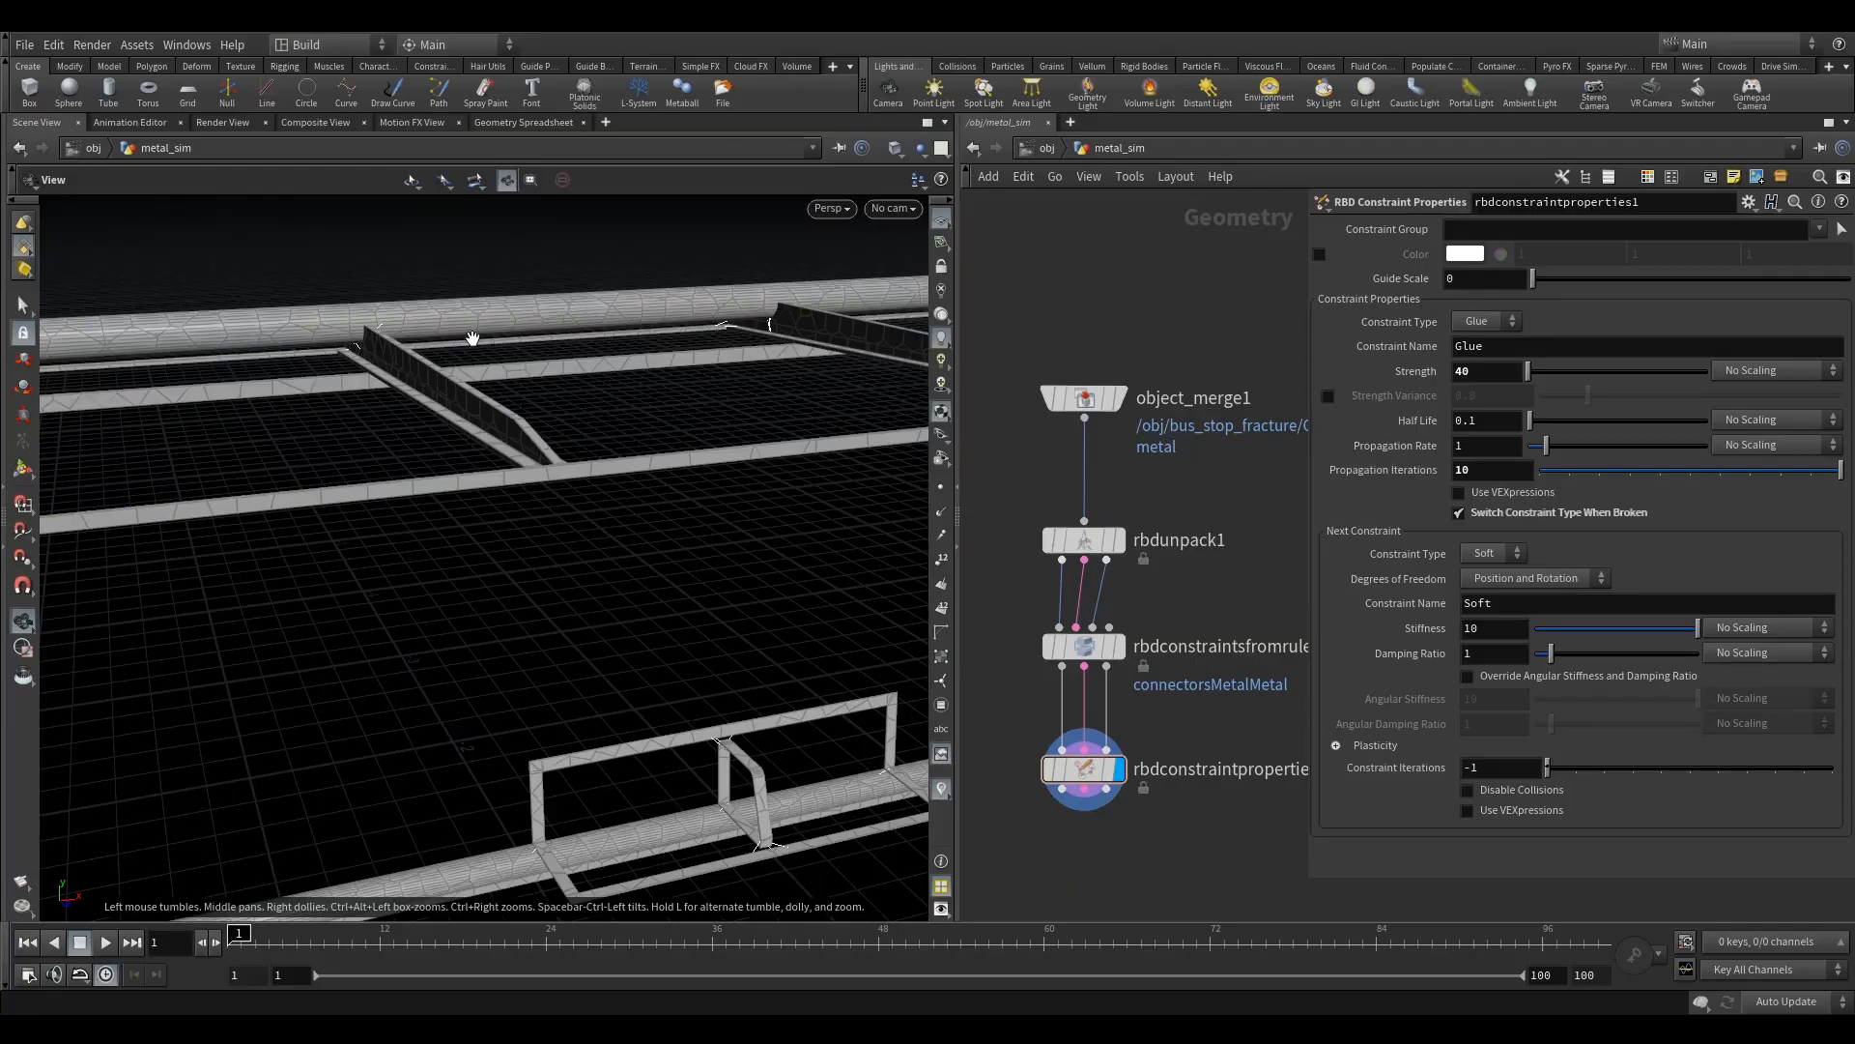
right_click_drag(485, 351, 472, 422)
left_click_drag(617, 360, 478, 388)
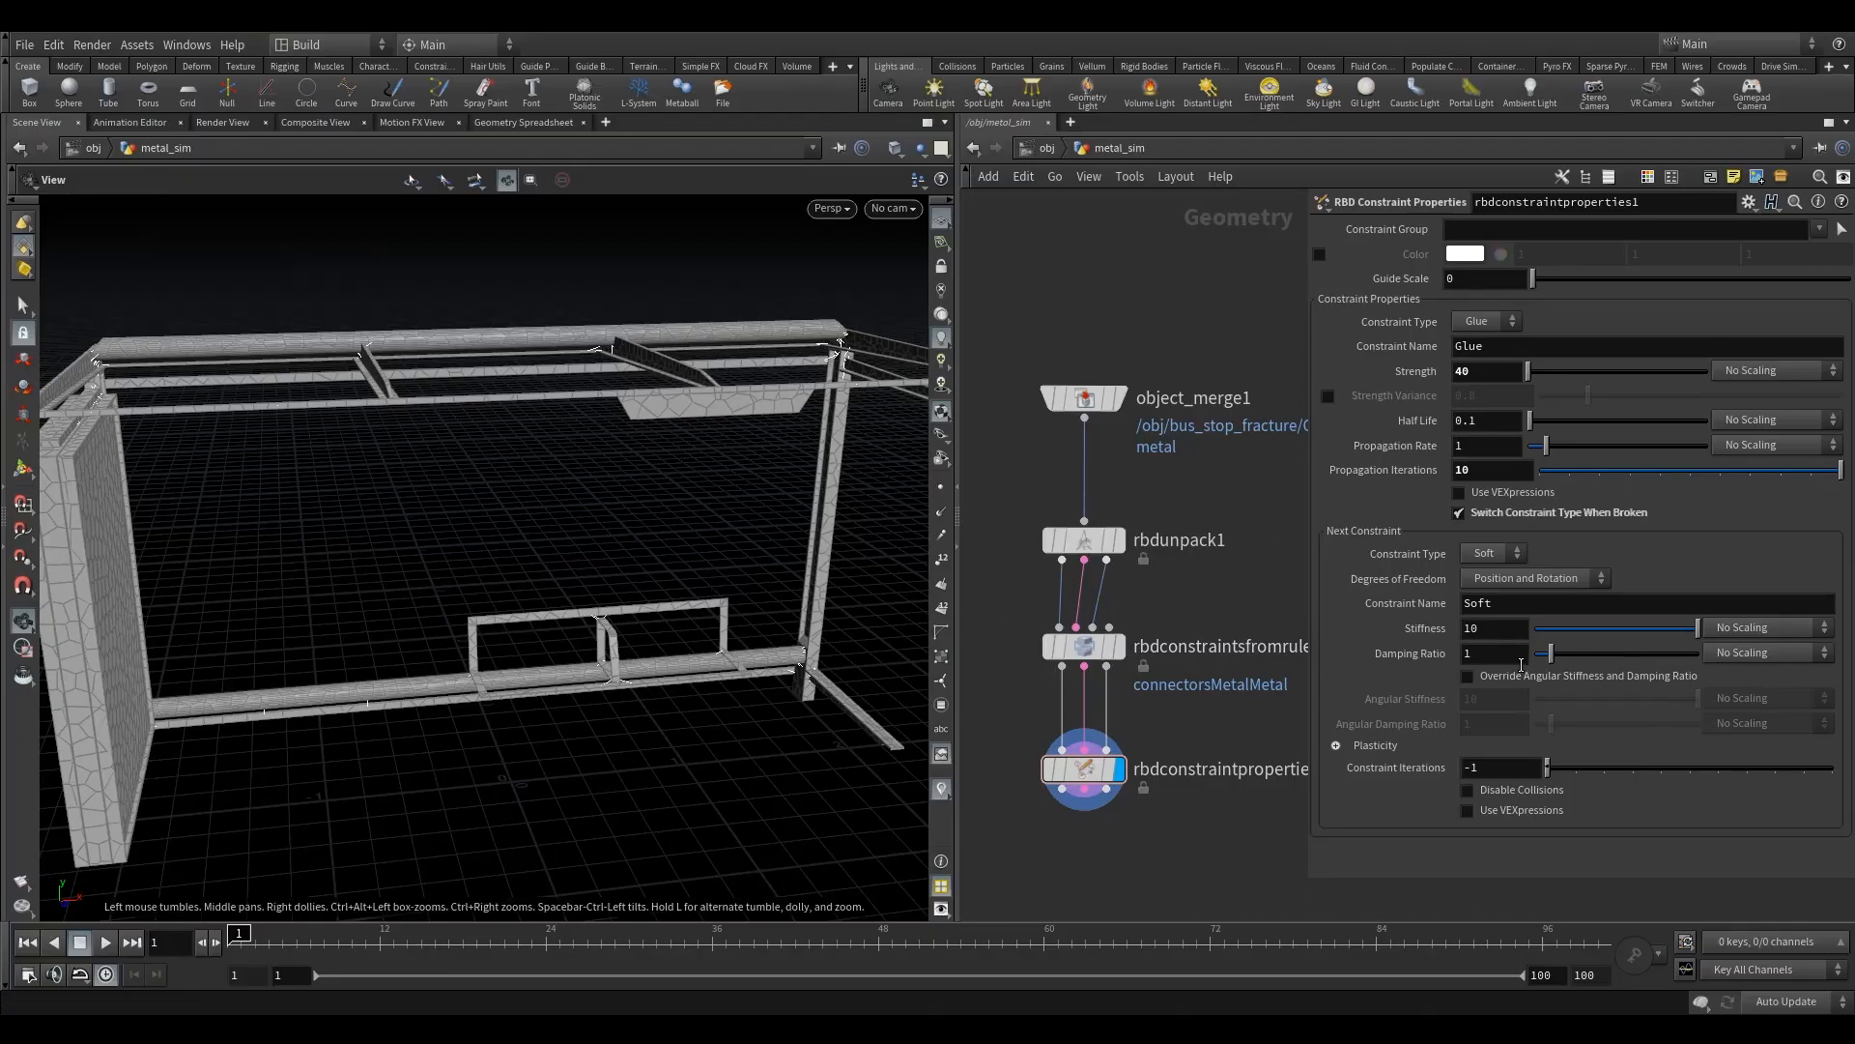
- Set the next soft constraint's Stiffness to 100 and enable Override Angular Stiffness and Damping Ratio
left_click_drag(996, 737, 1159, 870)
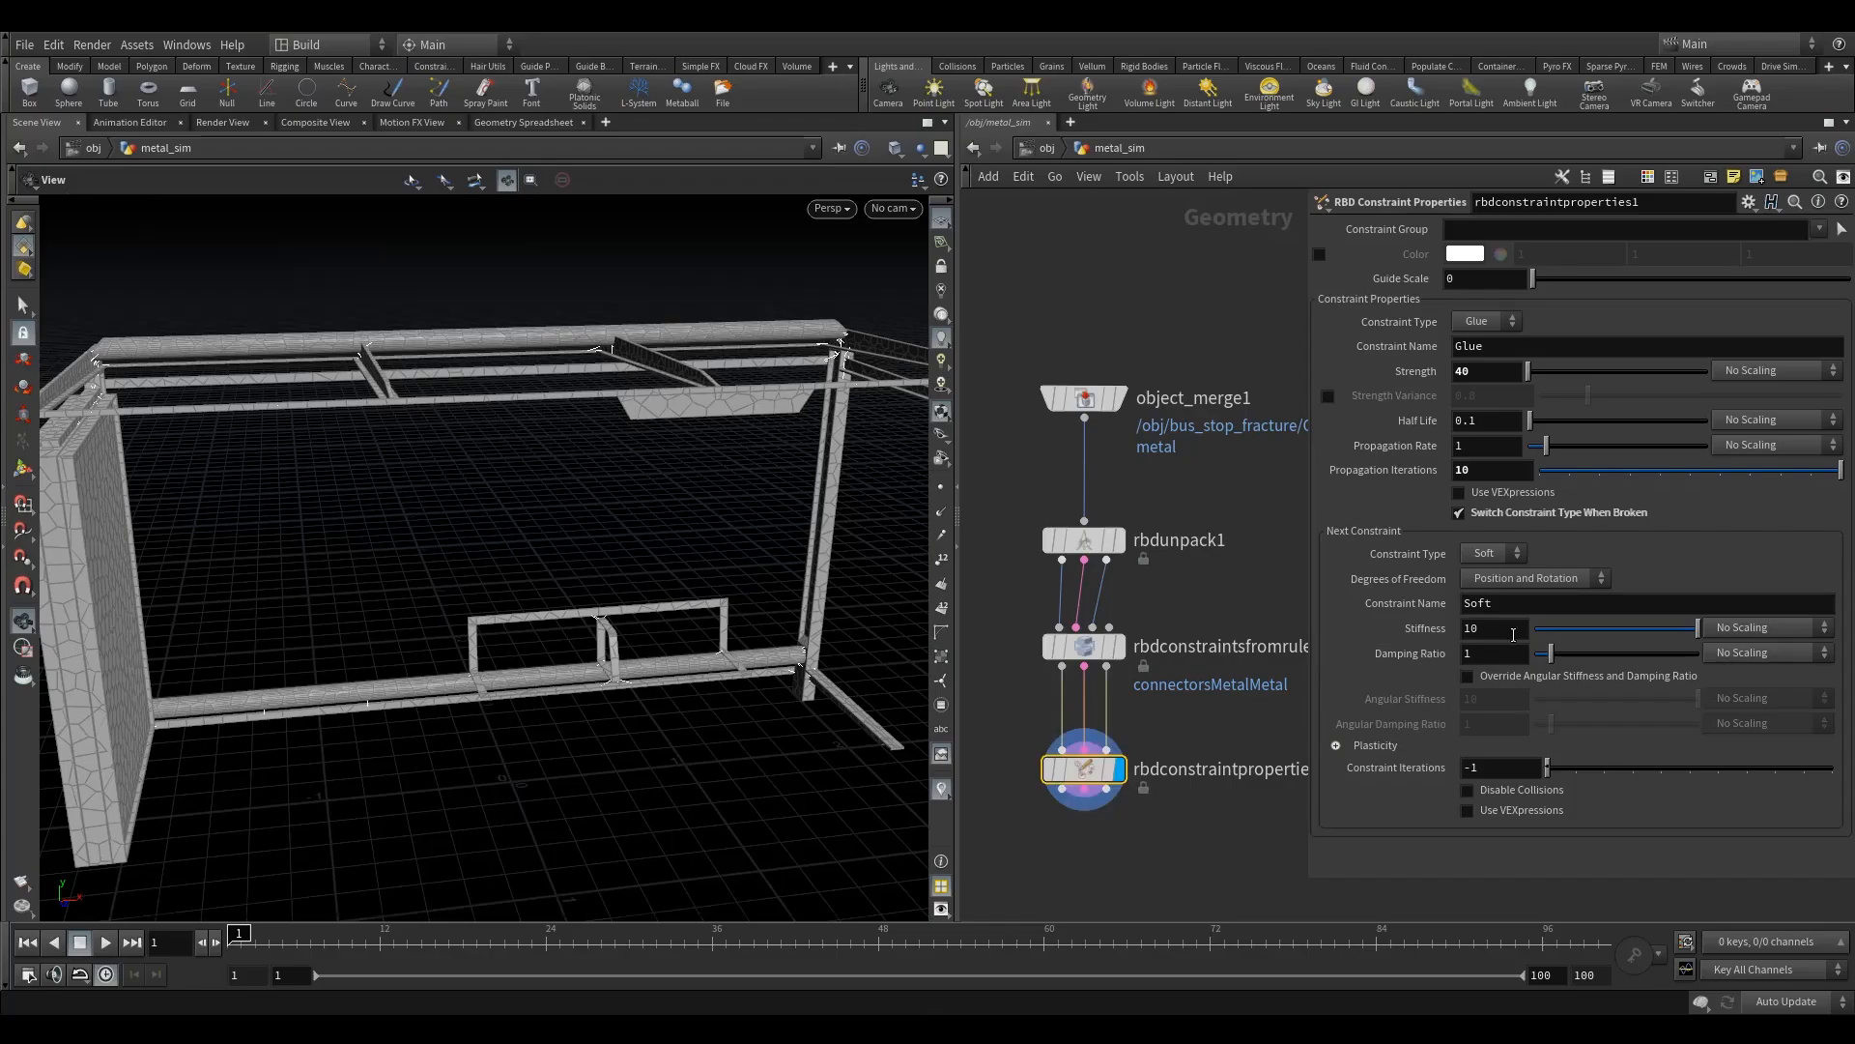
left_click(1497, 629)
type("0")
key("Return")
left_click(1486, 677)
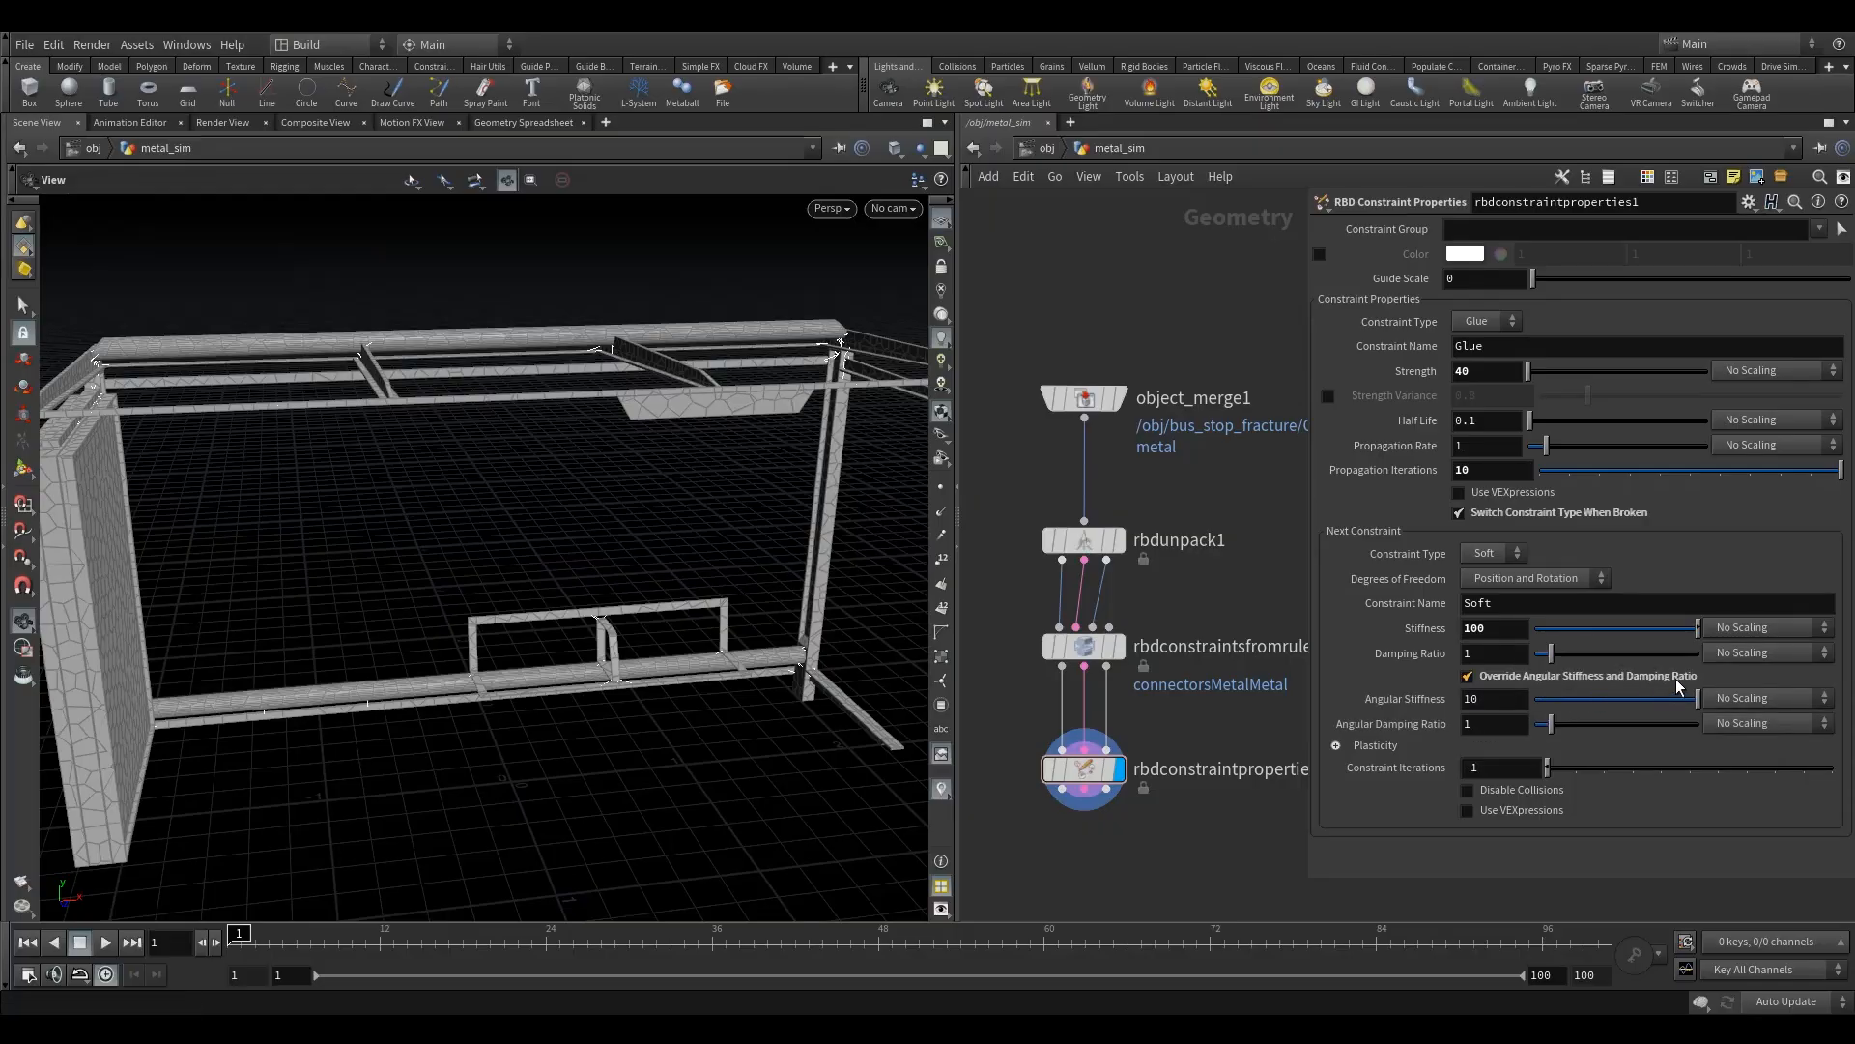
- Set the soft constraint's Angular Stiffness to 100 and its Angular Damping Ratio to 10
right_click_drag(508, 380, 738, 406)
middle_click_drag(737, 406, 623, 462)
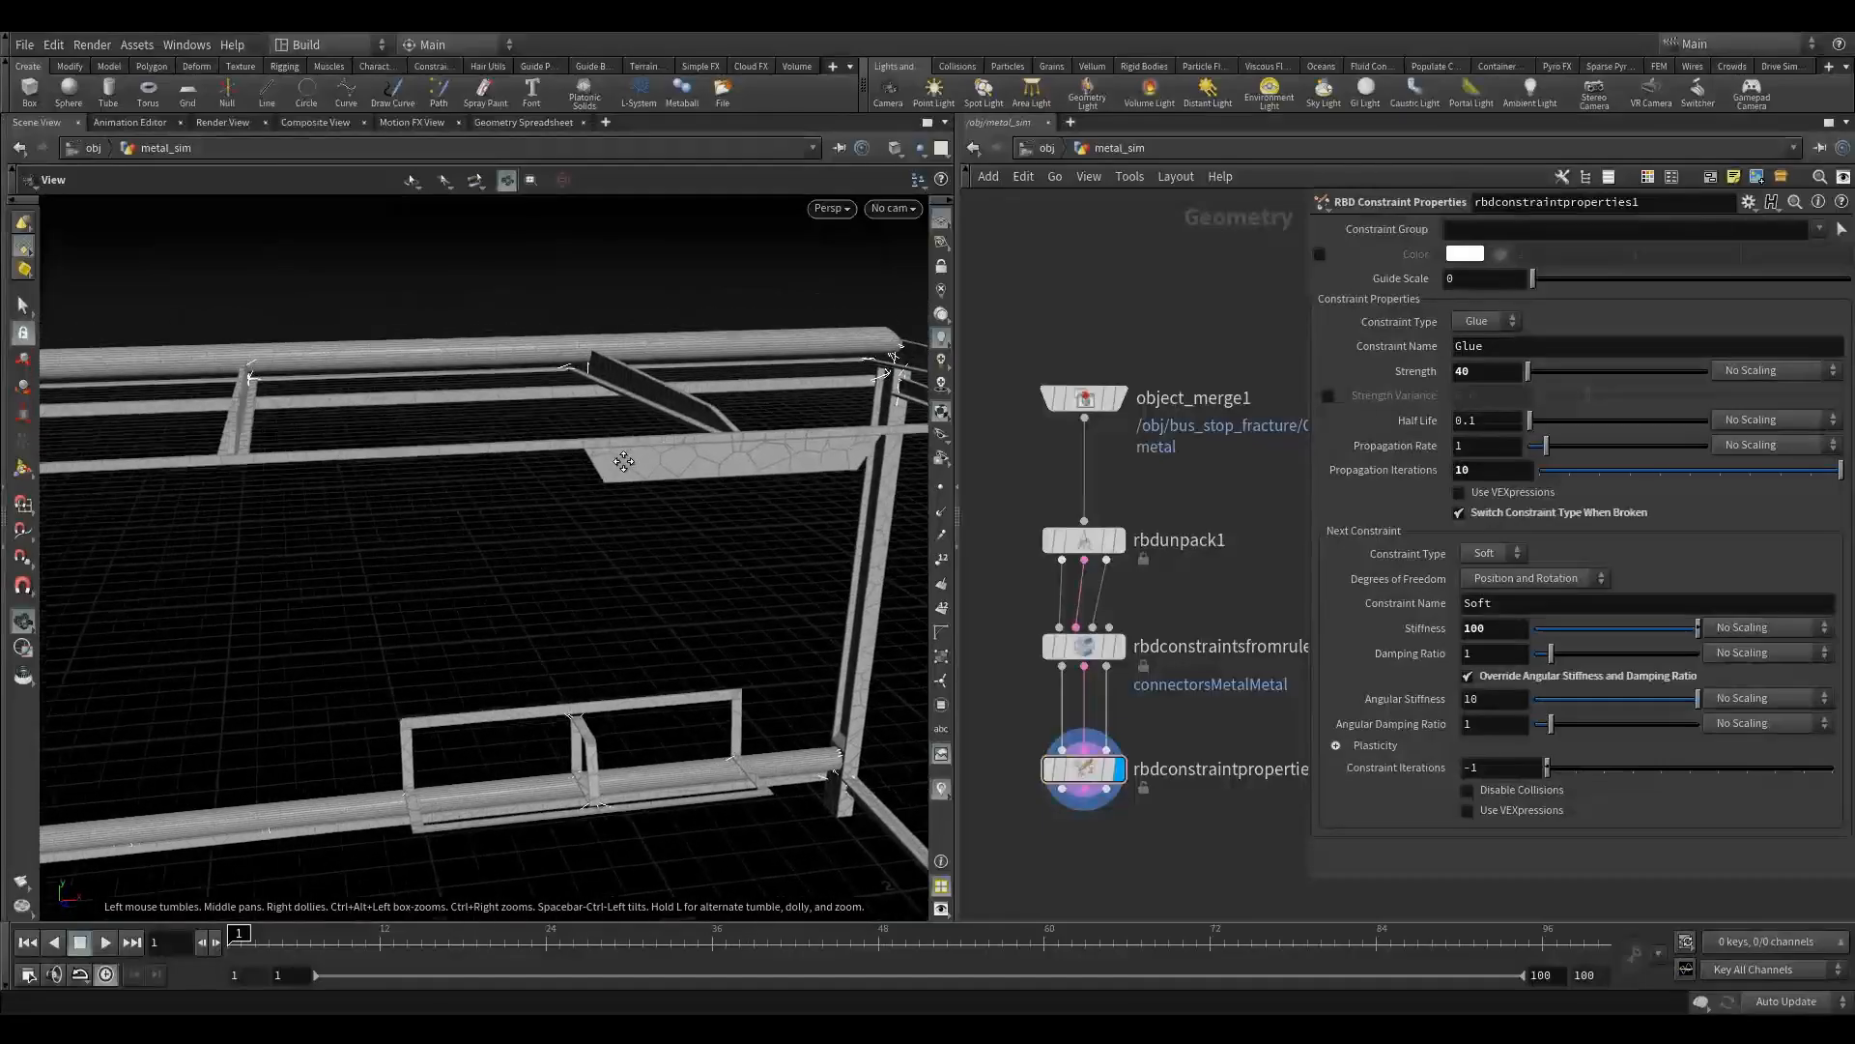
right_click_drag(624, 461, 813, 436)
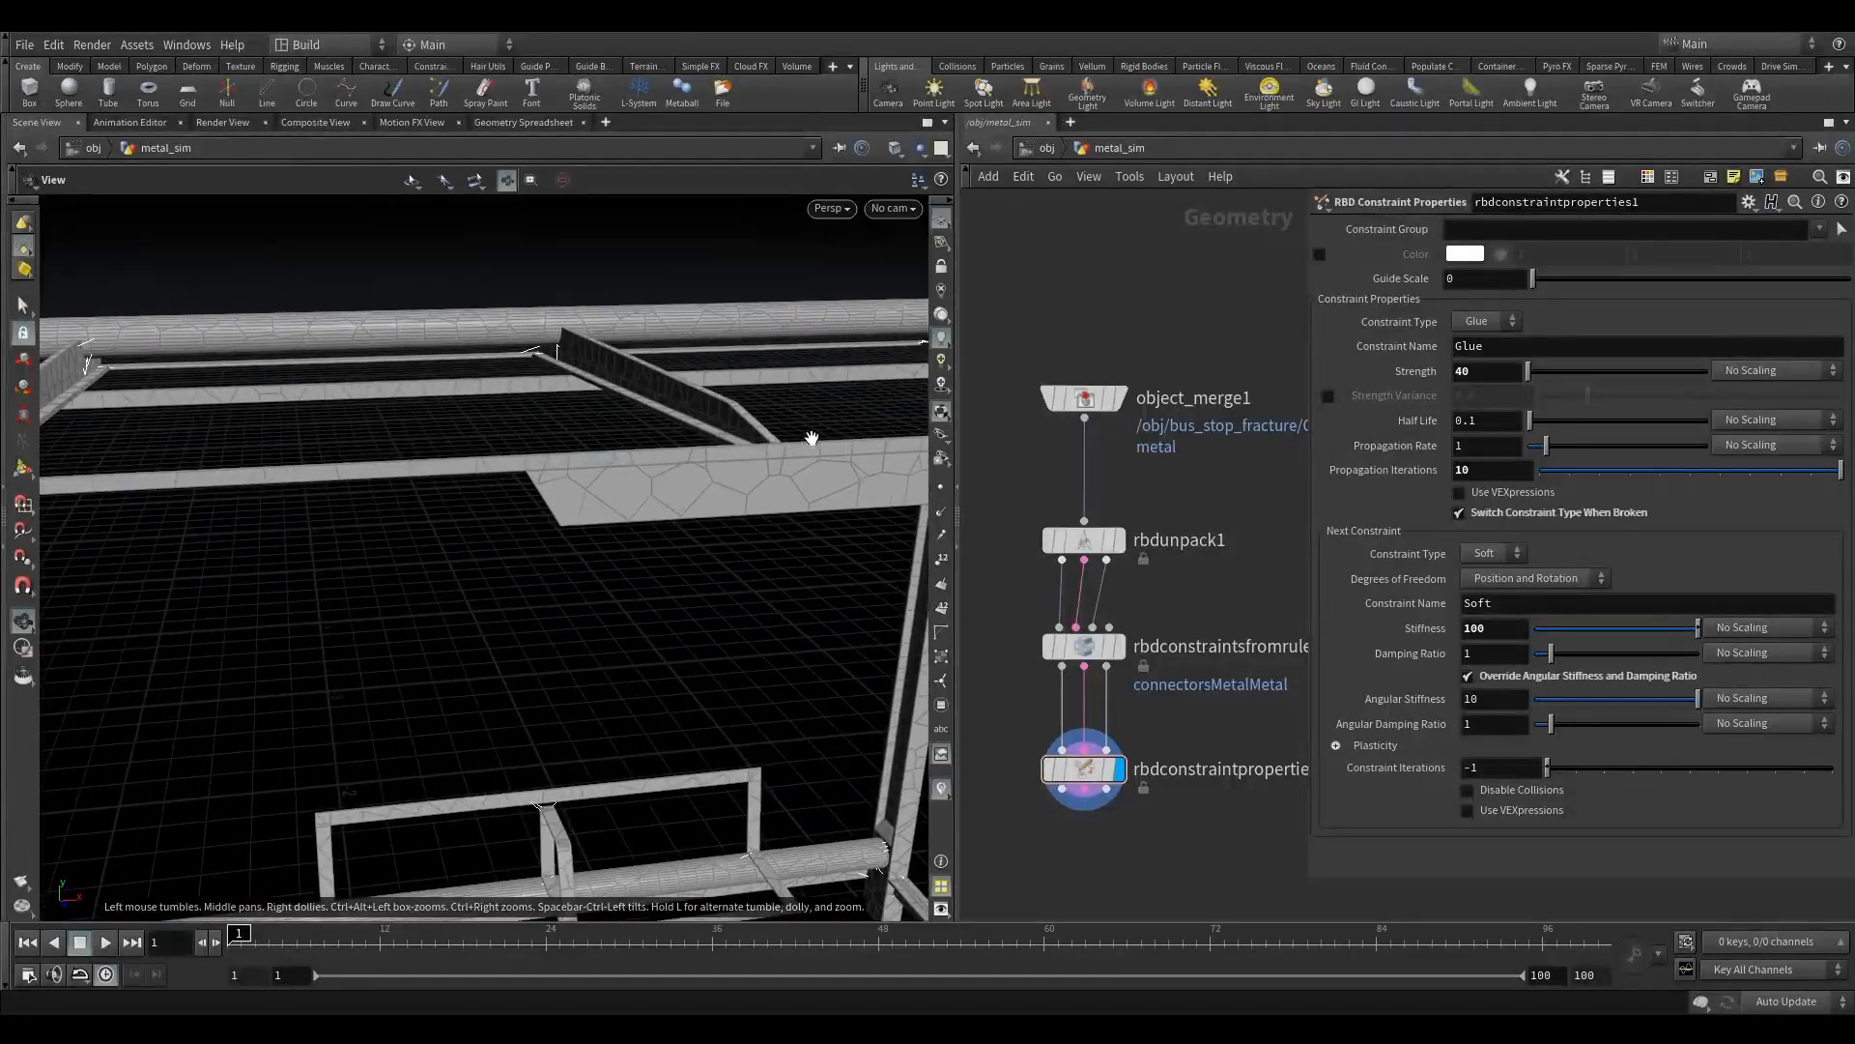
left_click(1498, 702)
left_click(1474, 724)
key("Return")
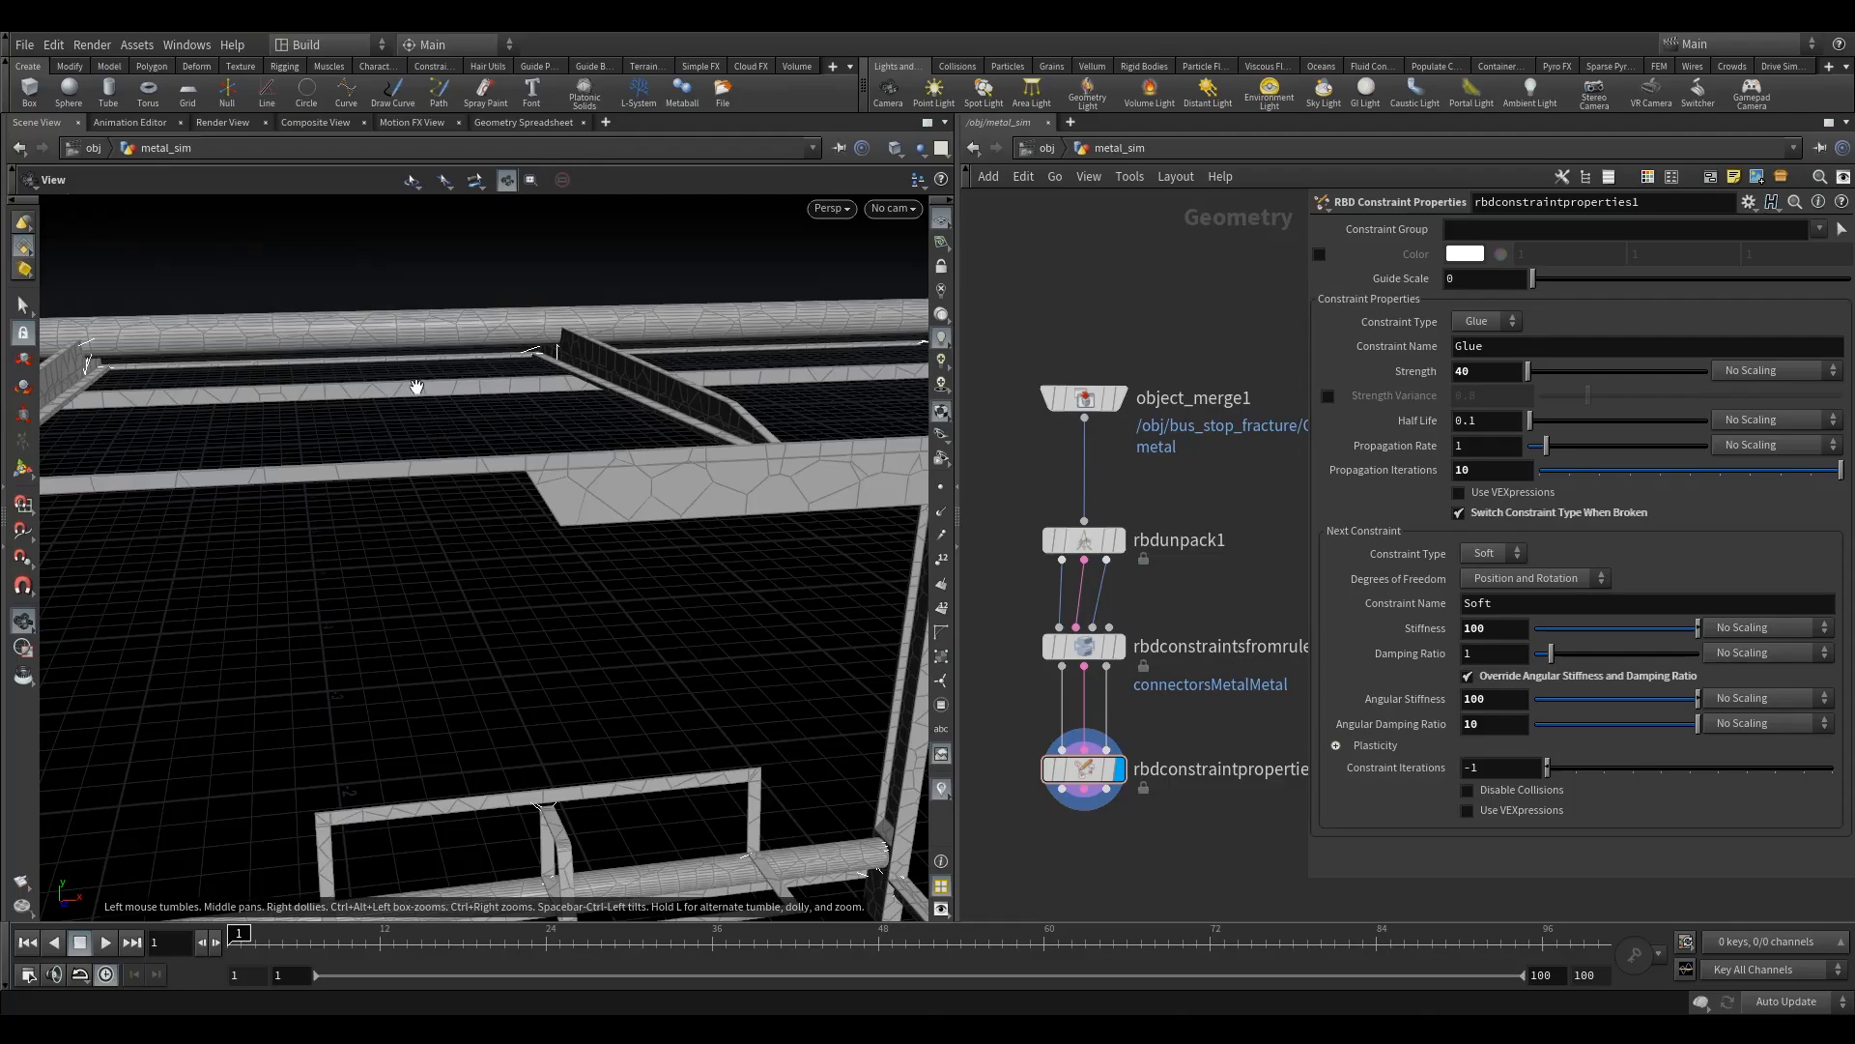
- Expand the Plasticity settings of the soft constraint and enable plasticity
left_click_drag(487, 503, 497, 497)
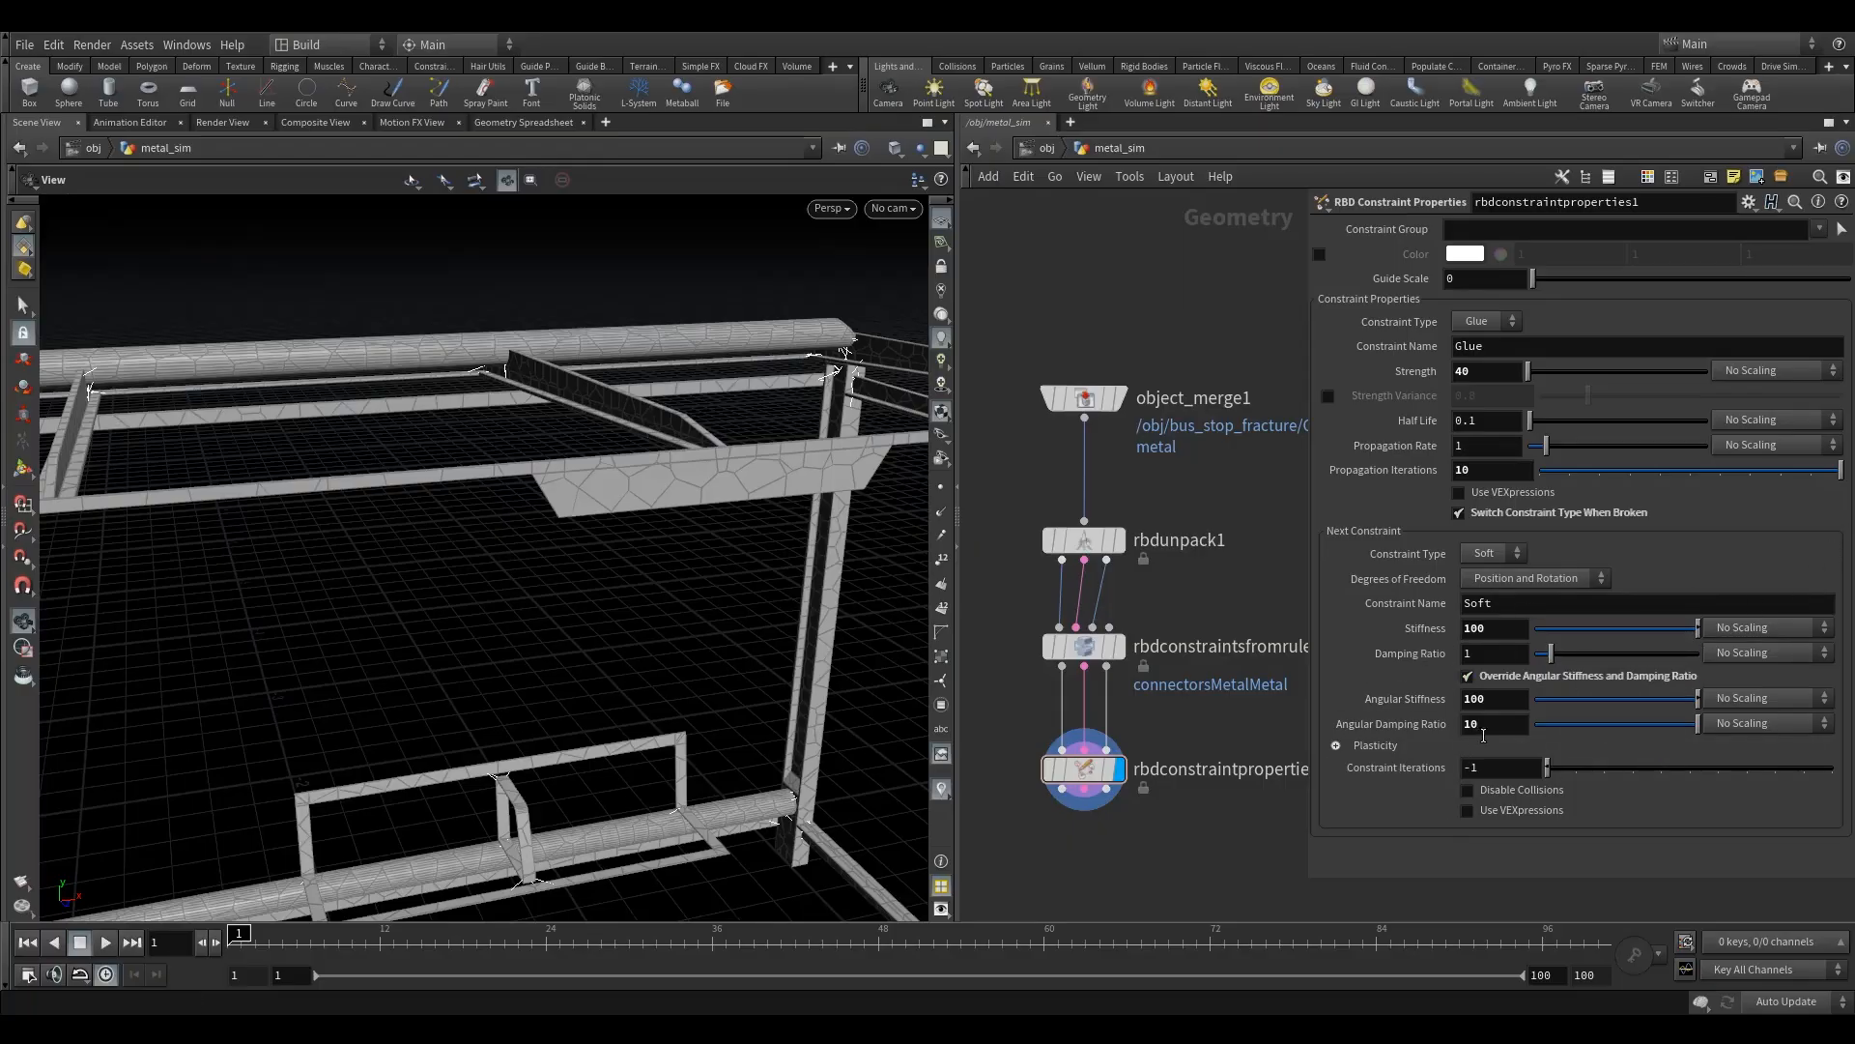
left_click_drag(692, 709, 734, 590)
left_click_drag(586, 522, 555, 534)
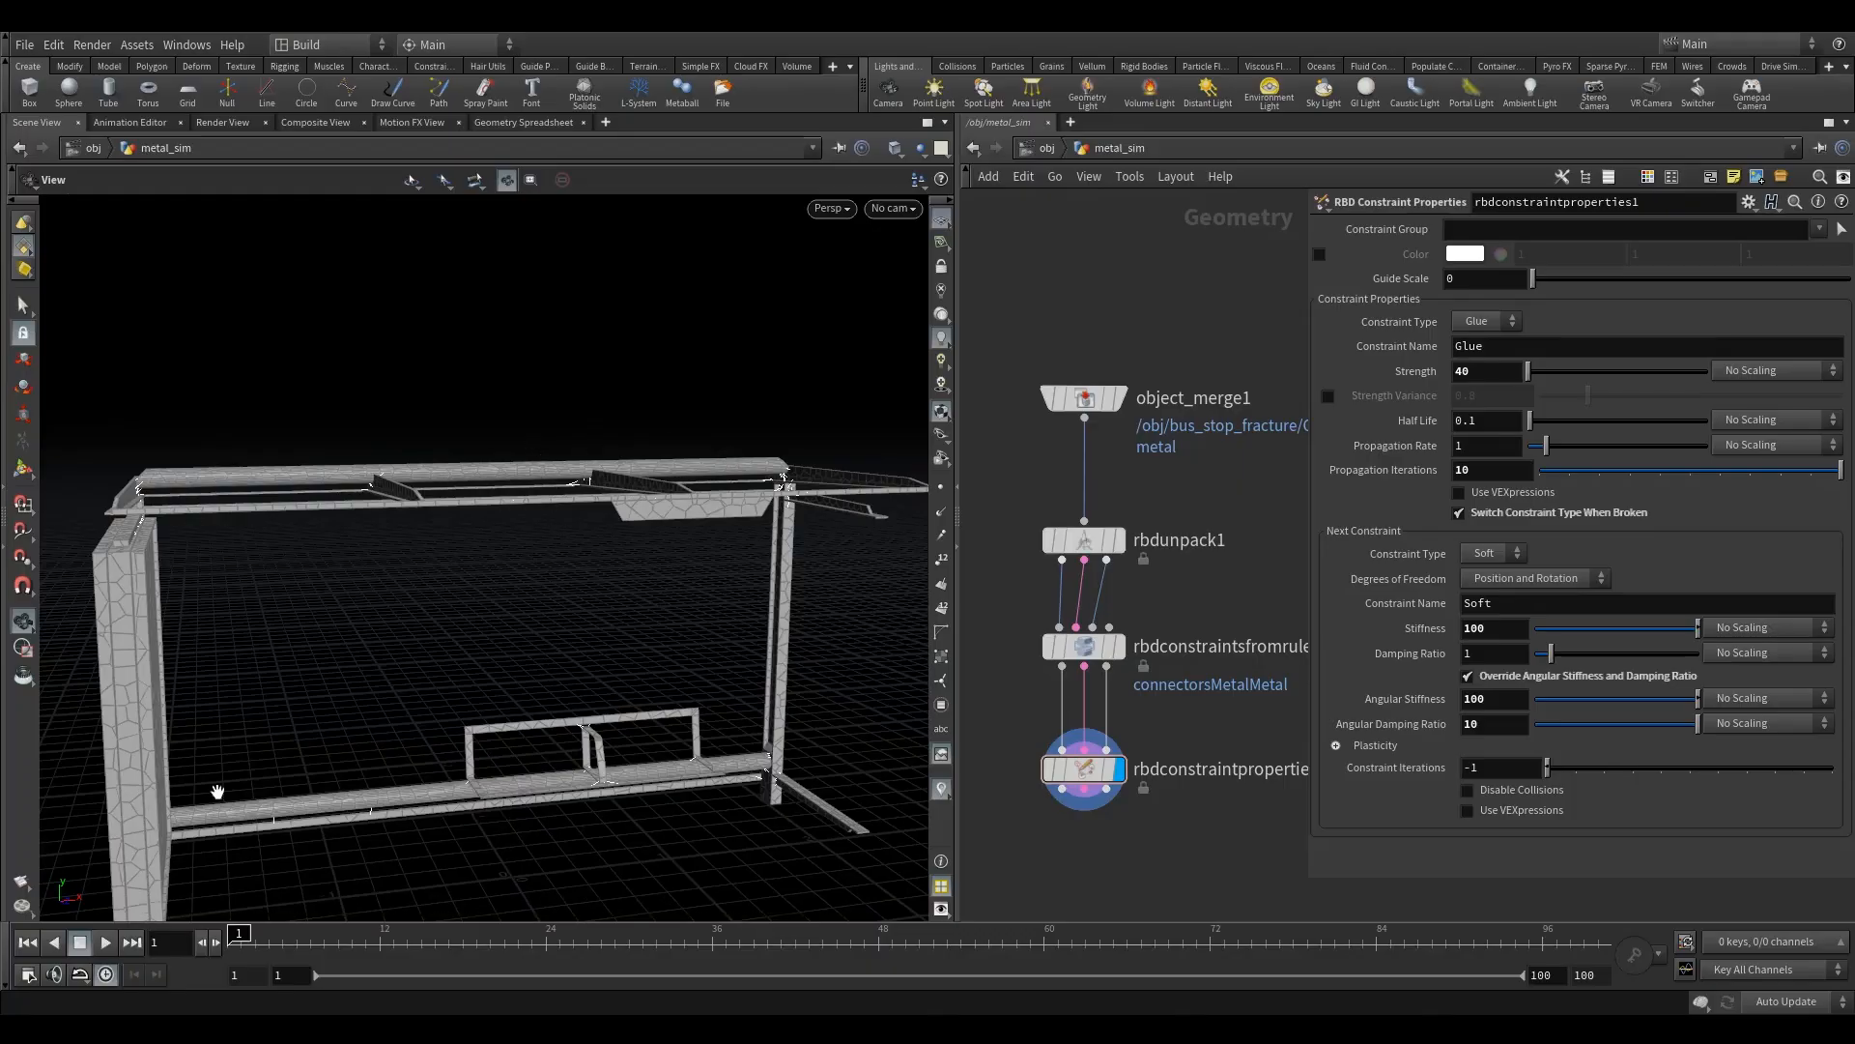
left_click(1336, 746)
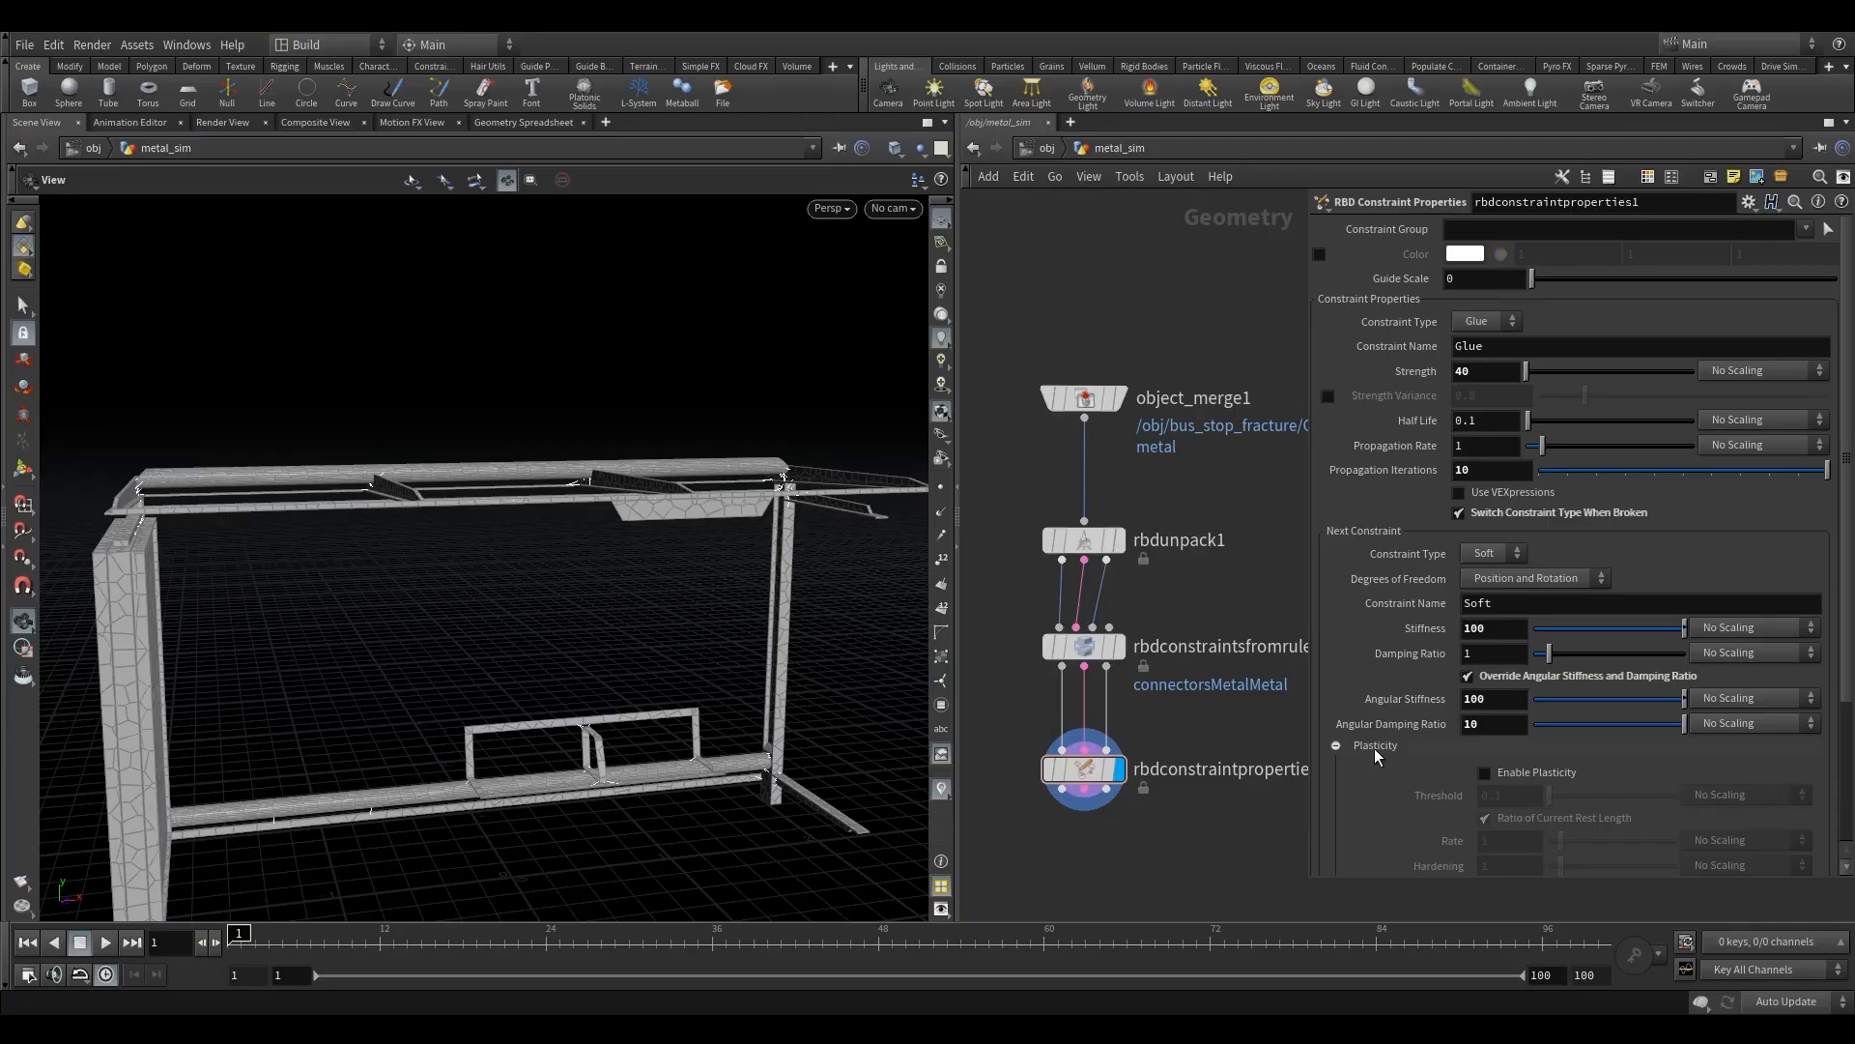
scroll(421, 658, "up", 3)
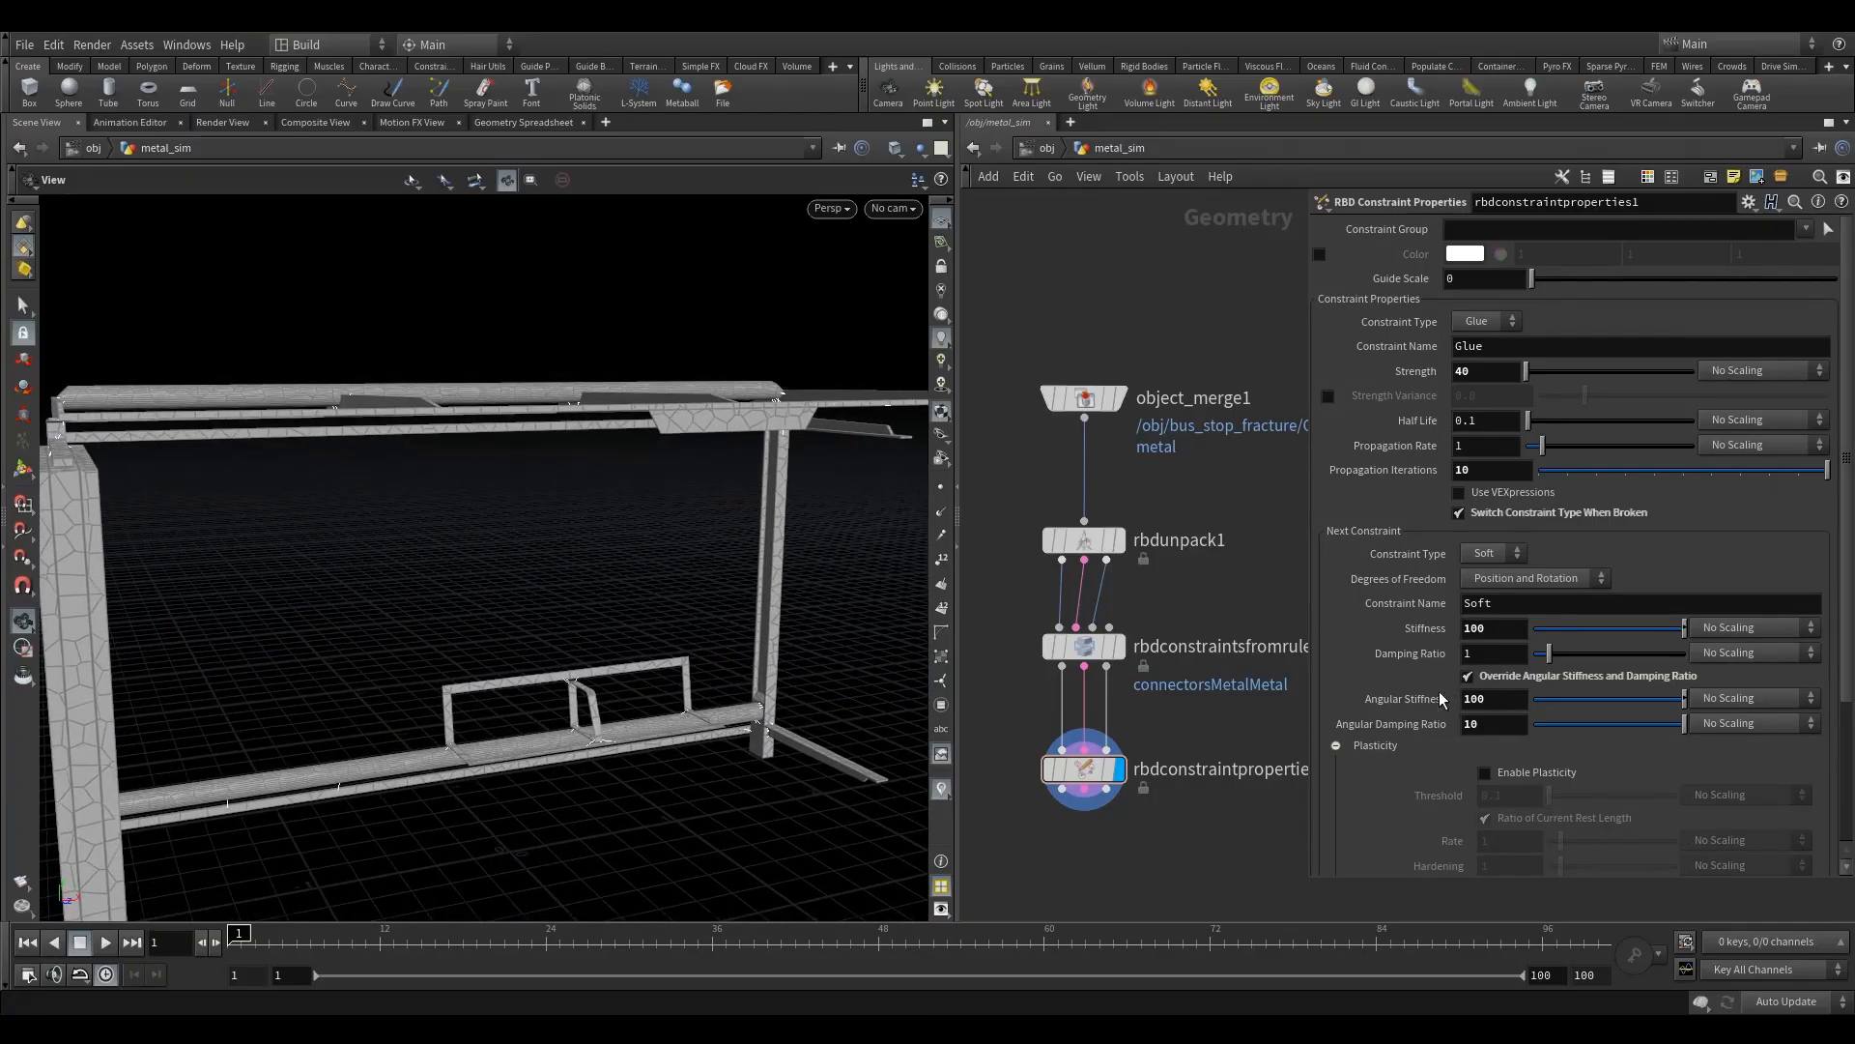
left_click_drag(606, 630, 609, 612)
right_click_drag(608, 612, 629, 588)
middle_click_drag(609, 615, 567, 563)
left_click_drag(567, 563, 622, 576)
middle_click_drag(564, 572, 575, 551)
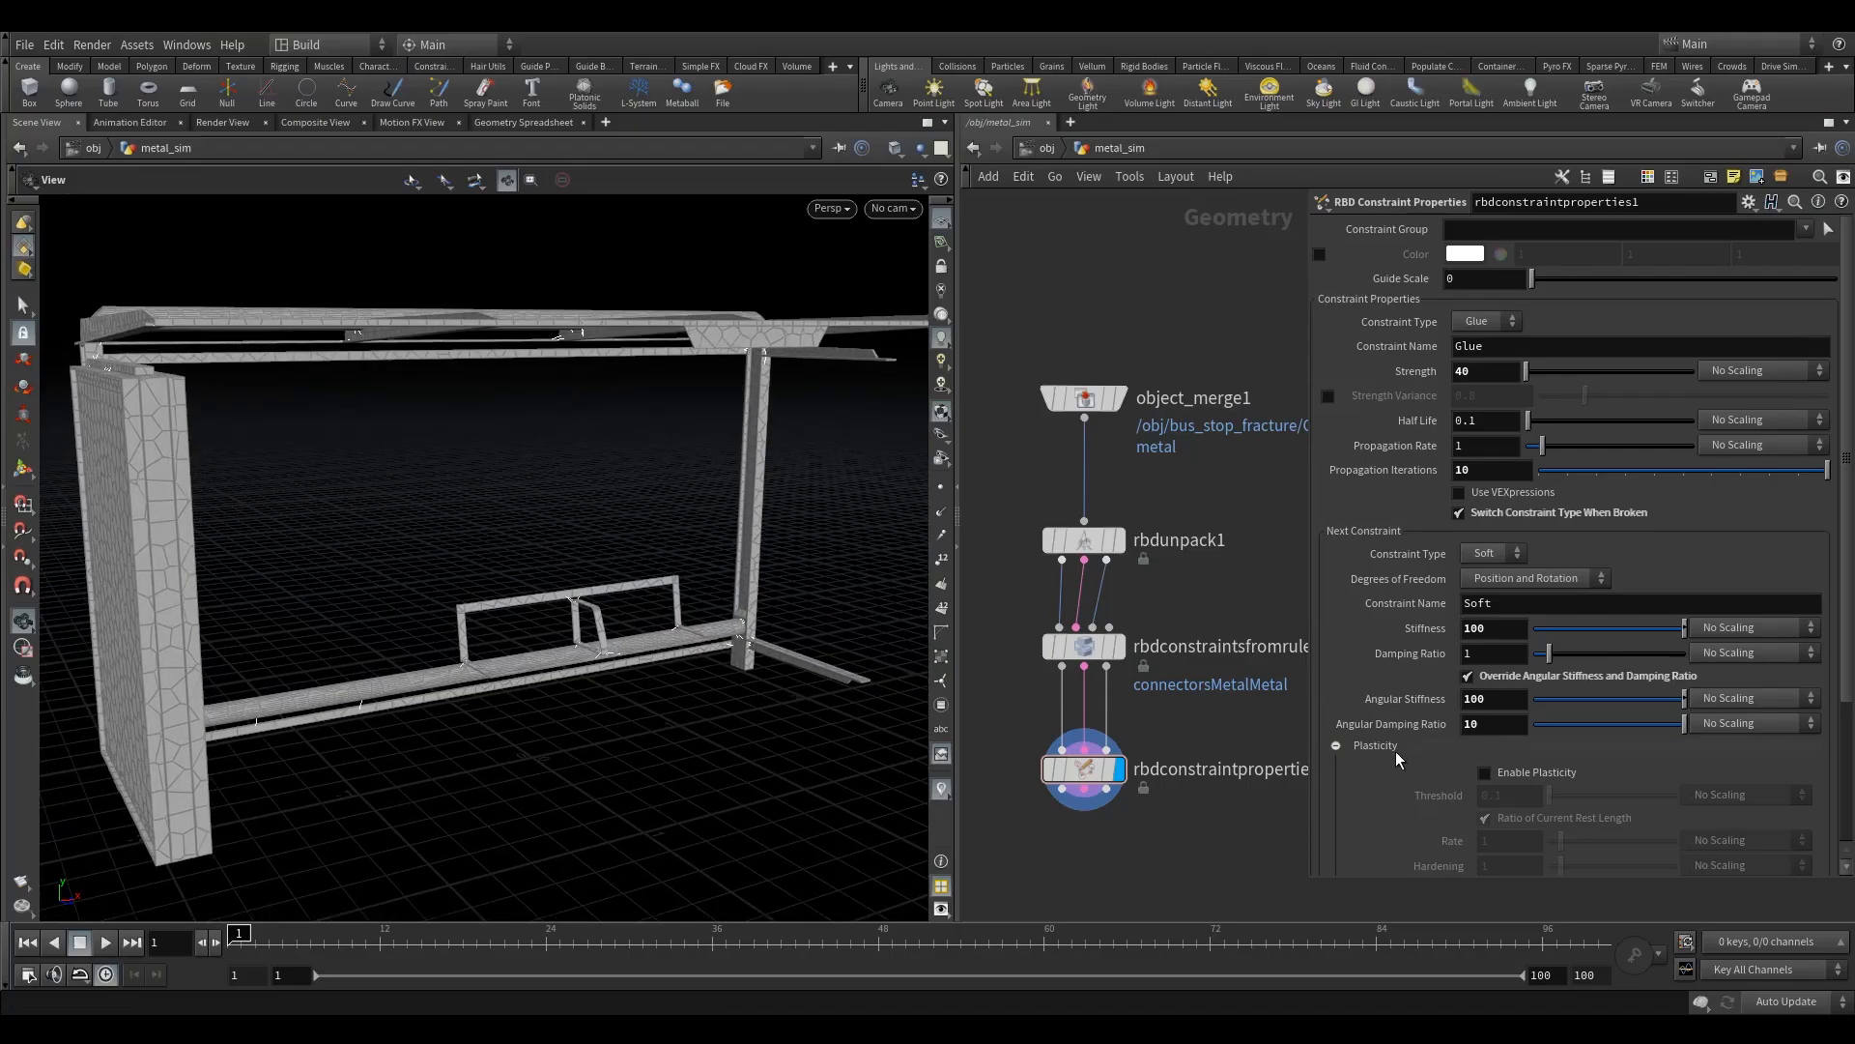
left_click_drag(722, 485, 593, 422)
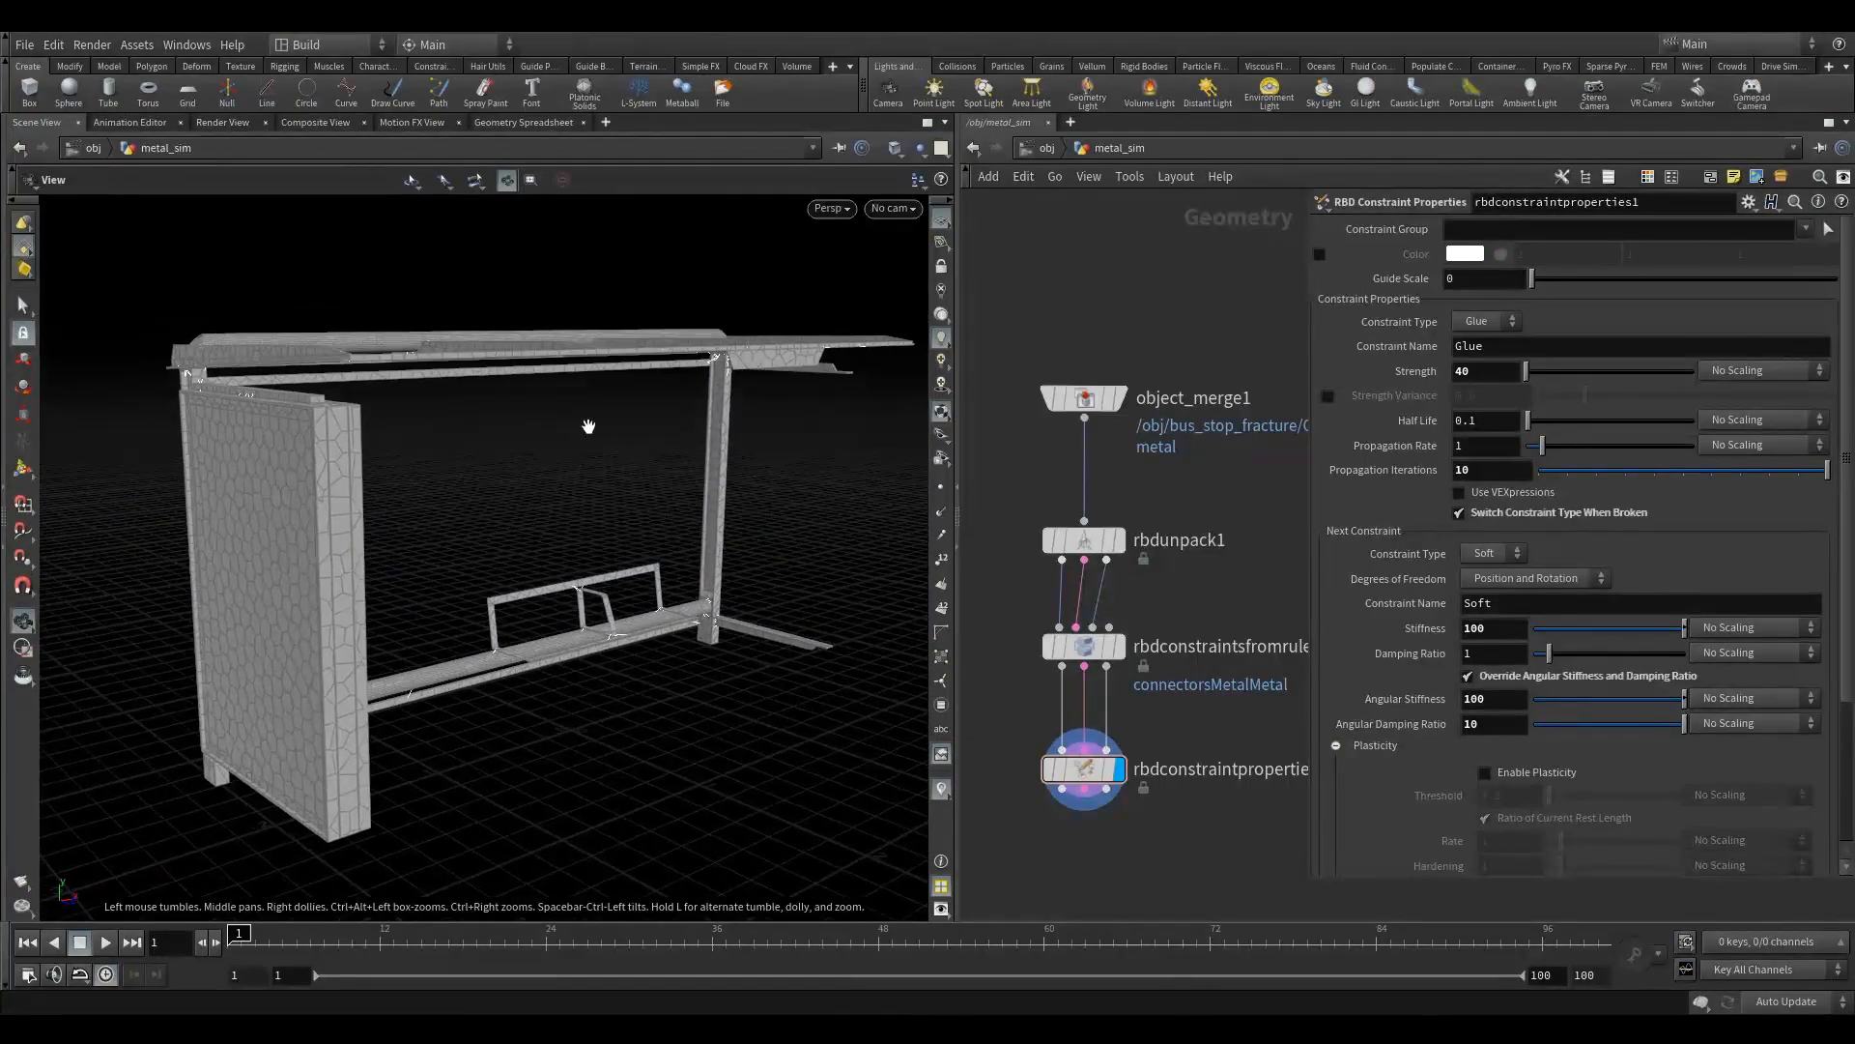
left_click(1508, 773)
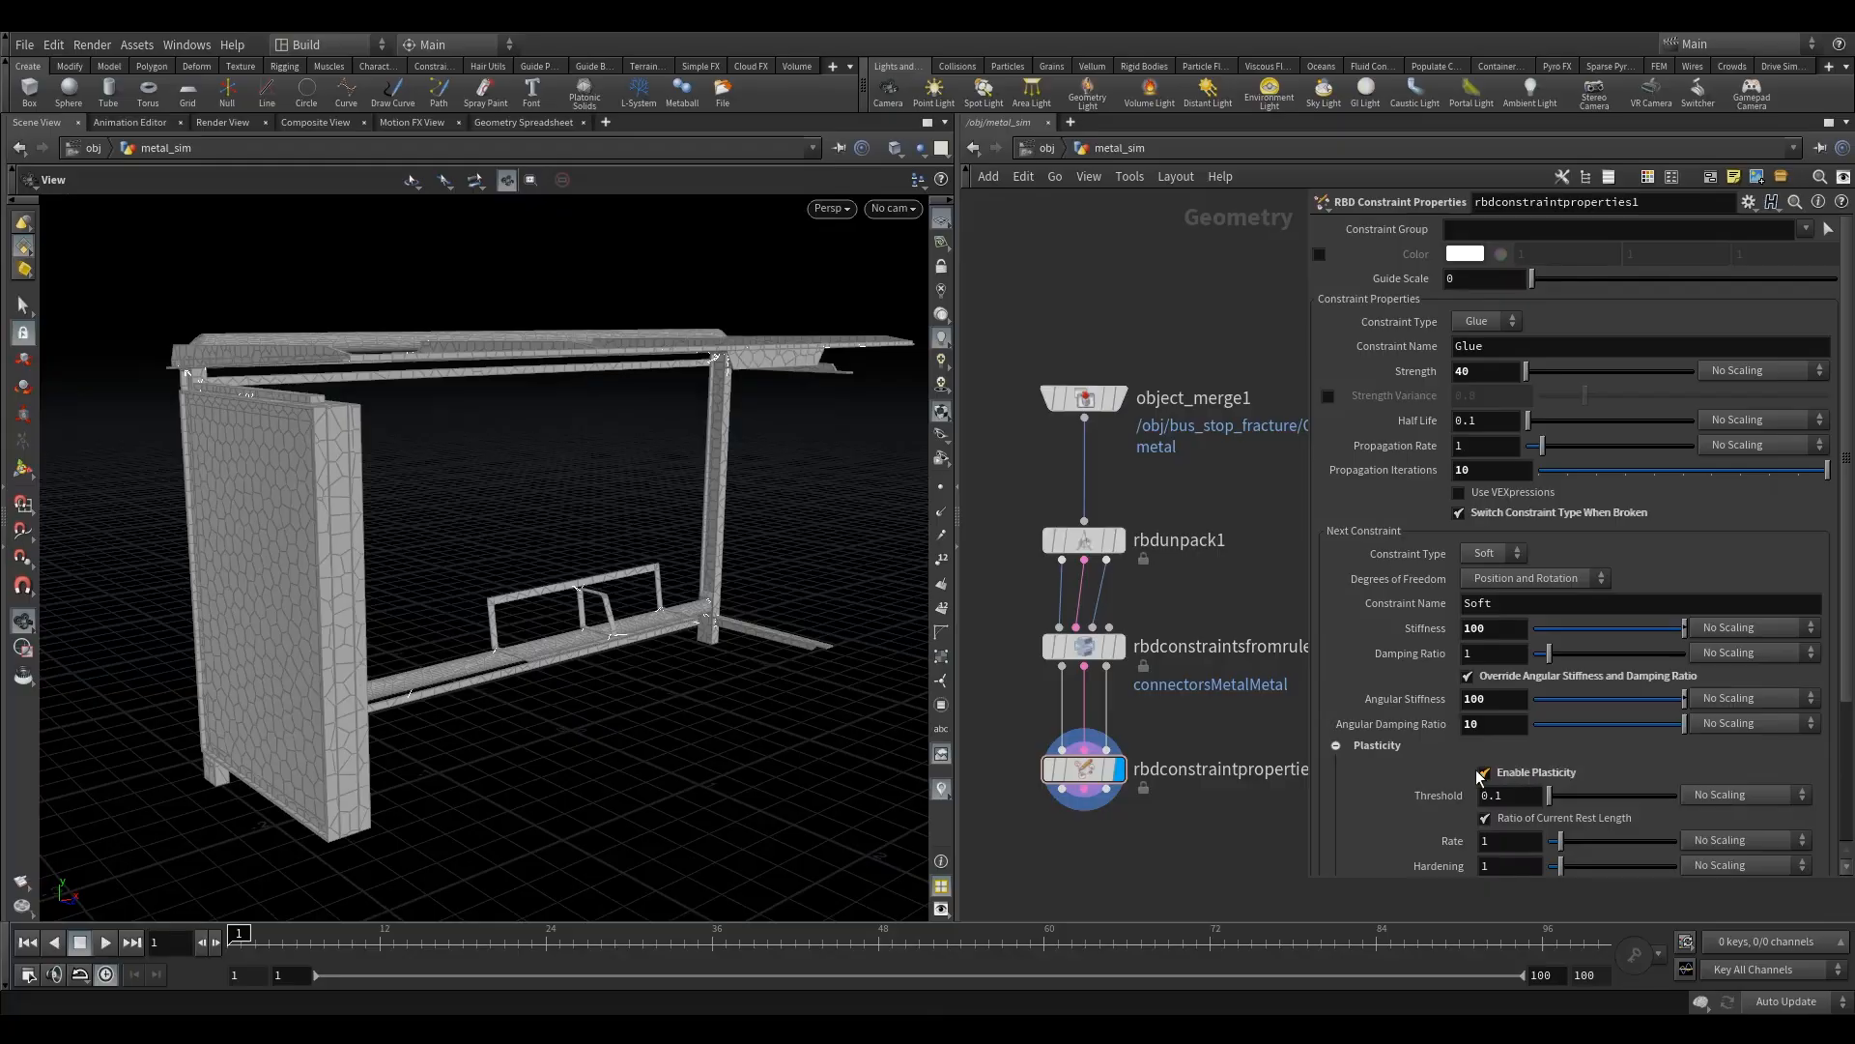
- Enable Angular Plasticity for the soft constraint
left_click_drag(725, 608, 599, 554)
right_click_drag(415, 394, 466, 389)
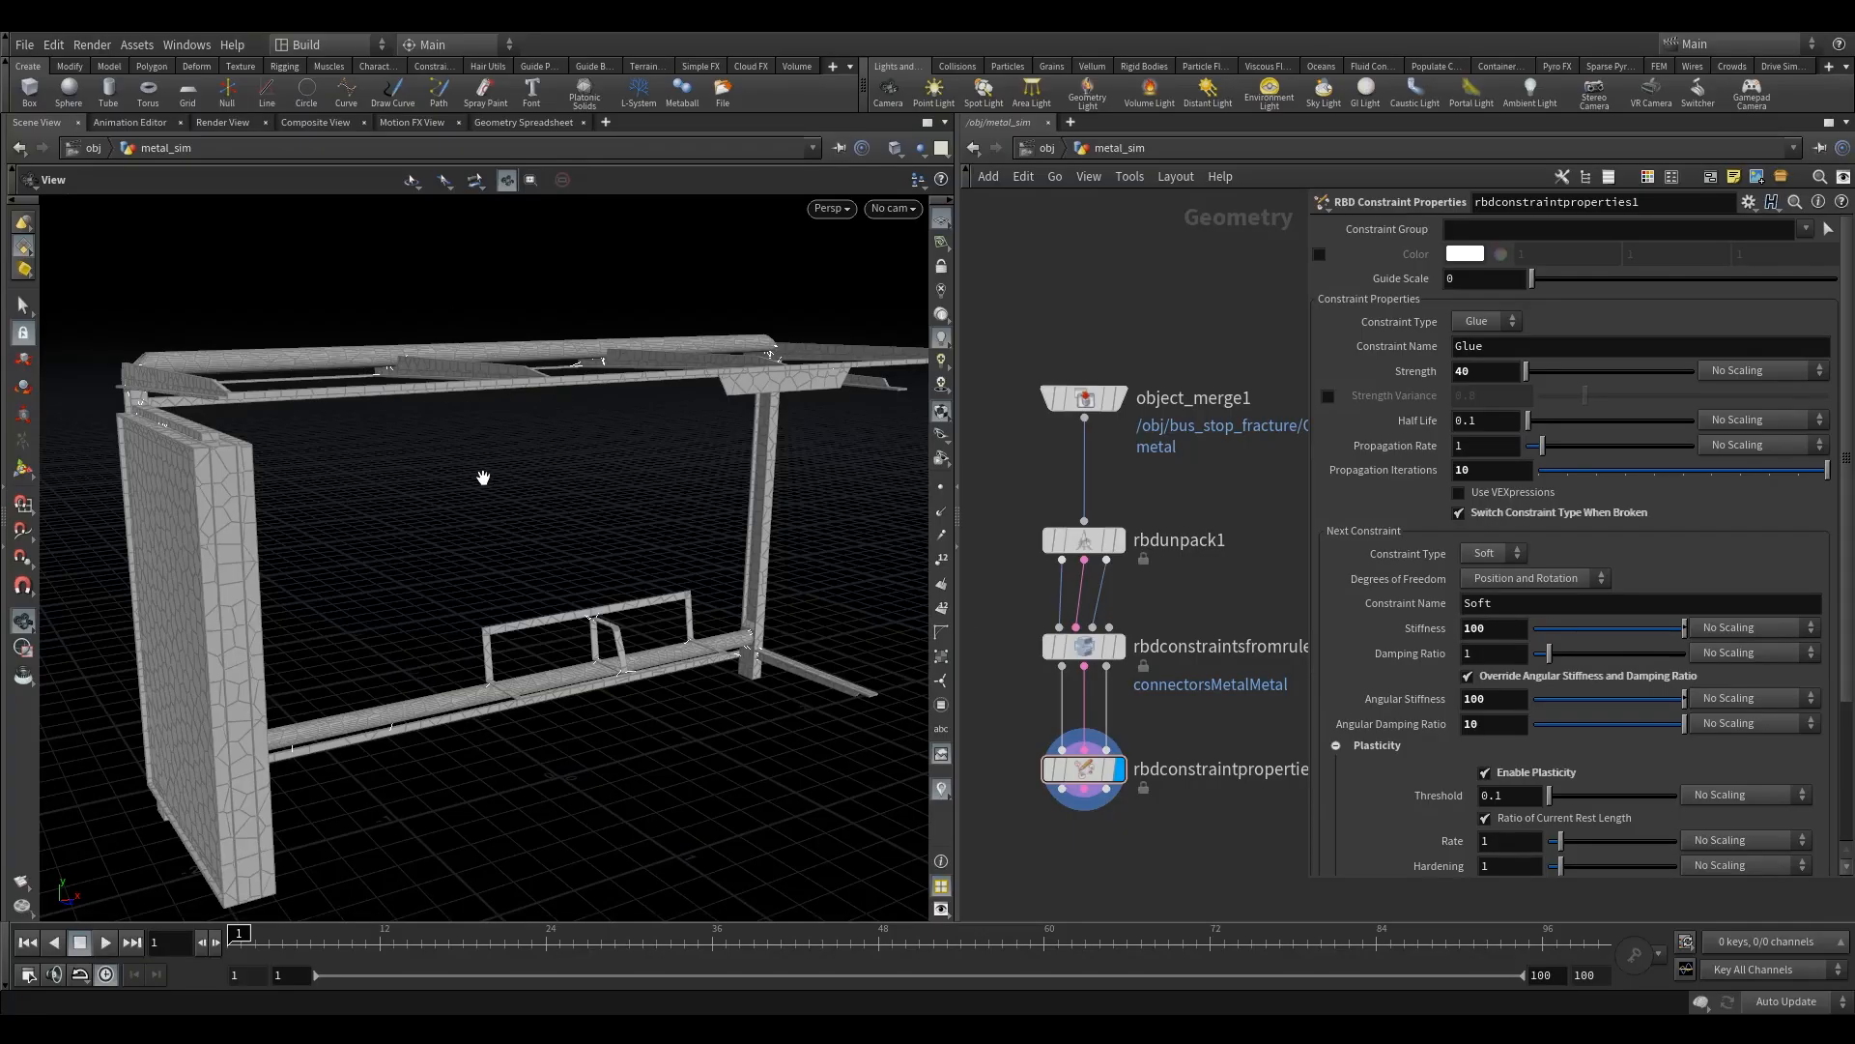
scroll(1588, 769, "down", 3)
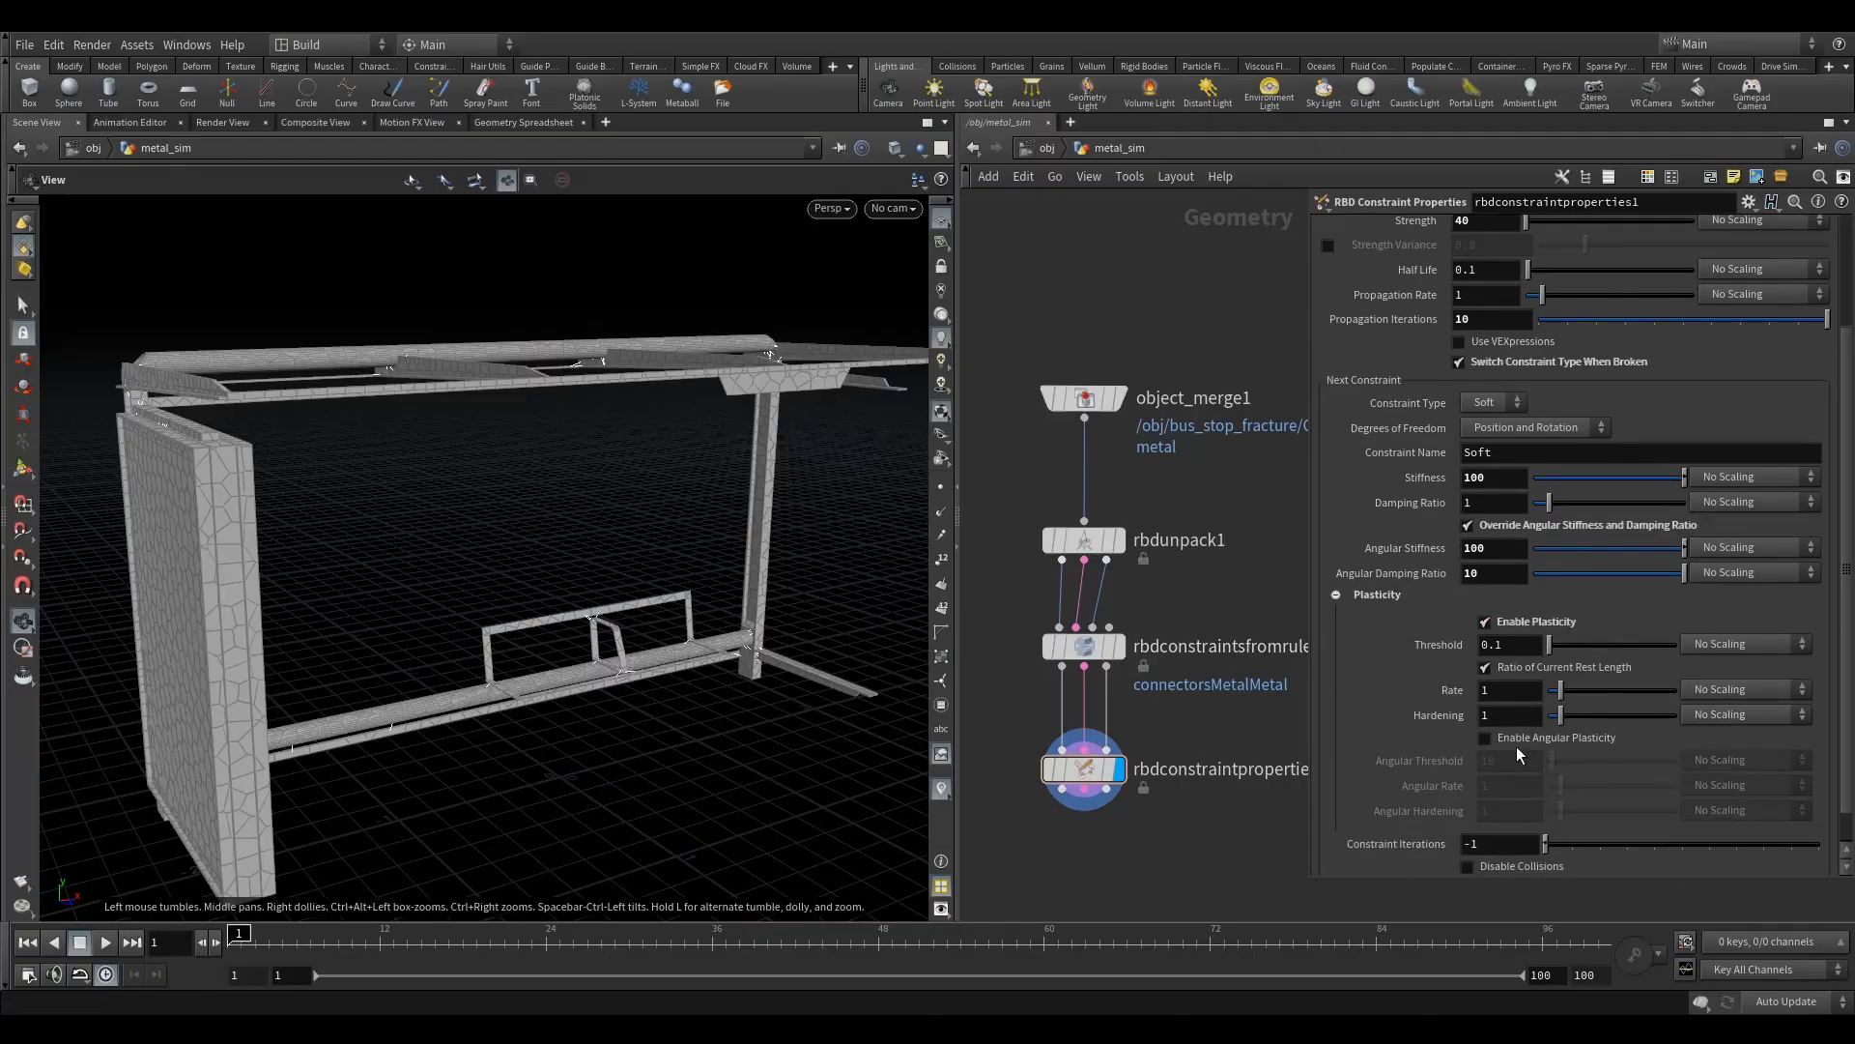
left_click(1556, 739)
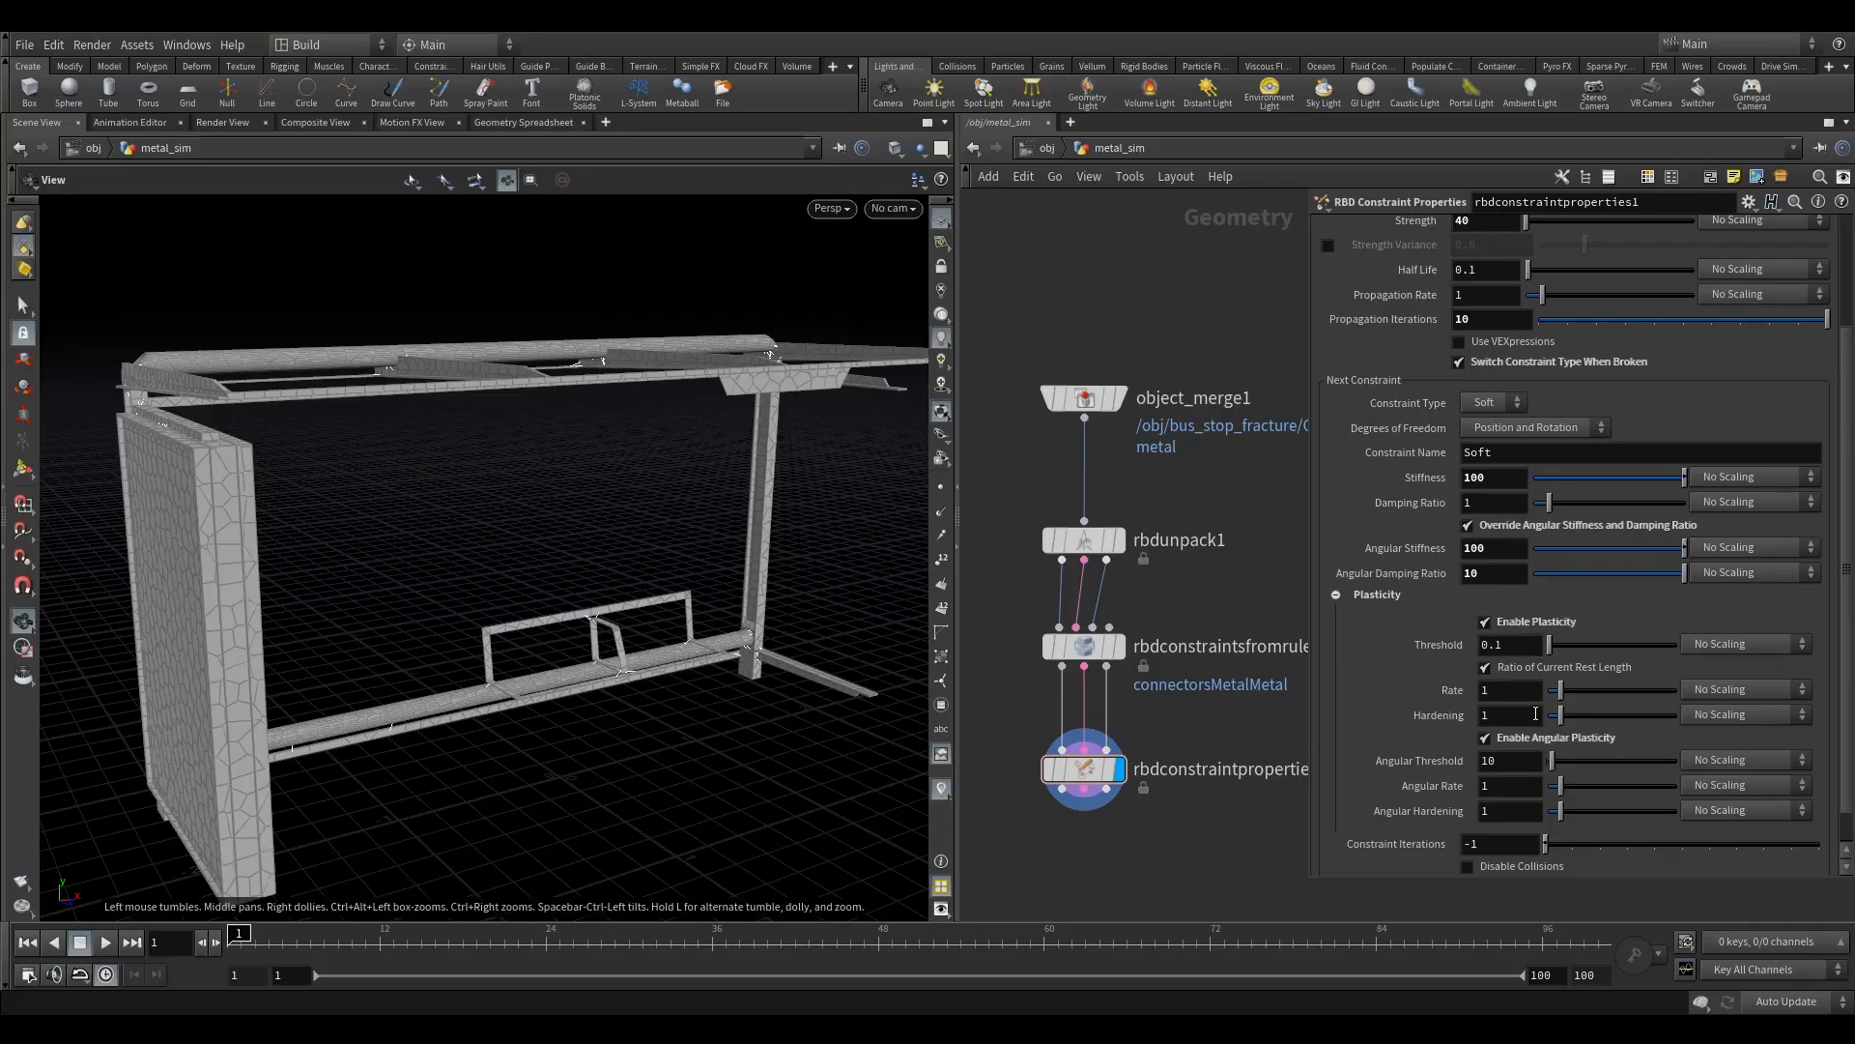
- Try a plasticity Rate of 100 for the soft constraint, and return the Rate to 1
scroll(1452, 688, "down", 1)
left_click(1511, 666)
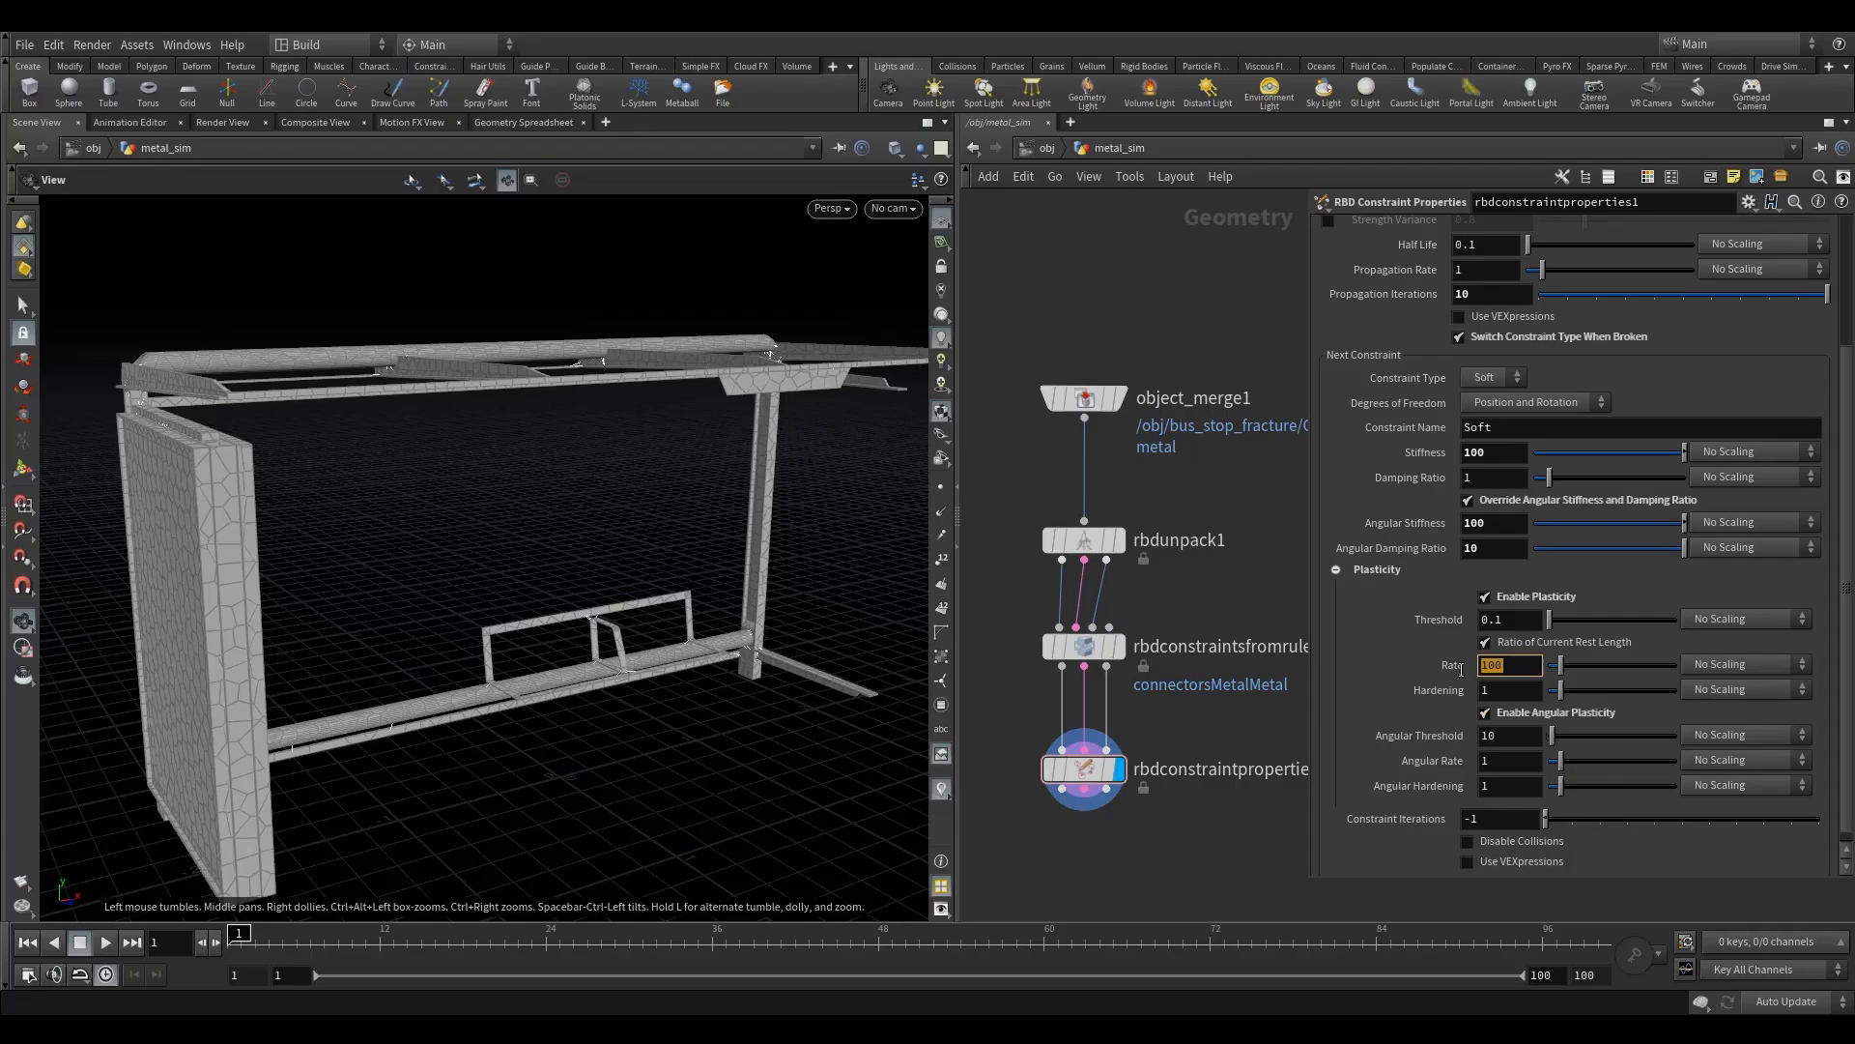
type("1")
key("Return")
scroll(1848, 526, "down", 1)
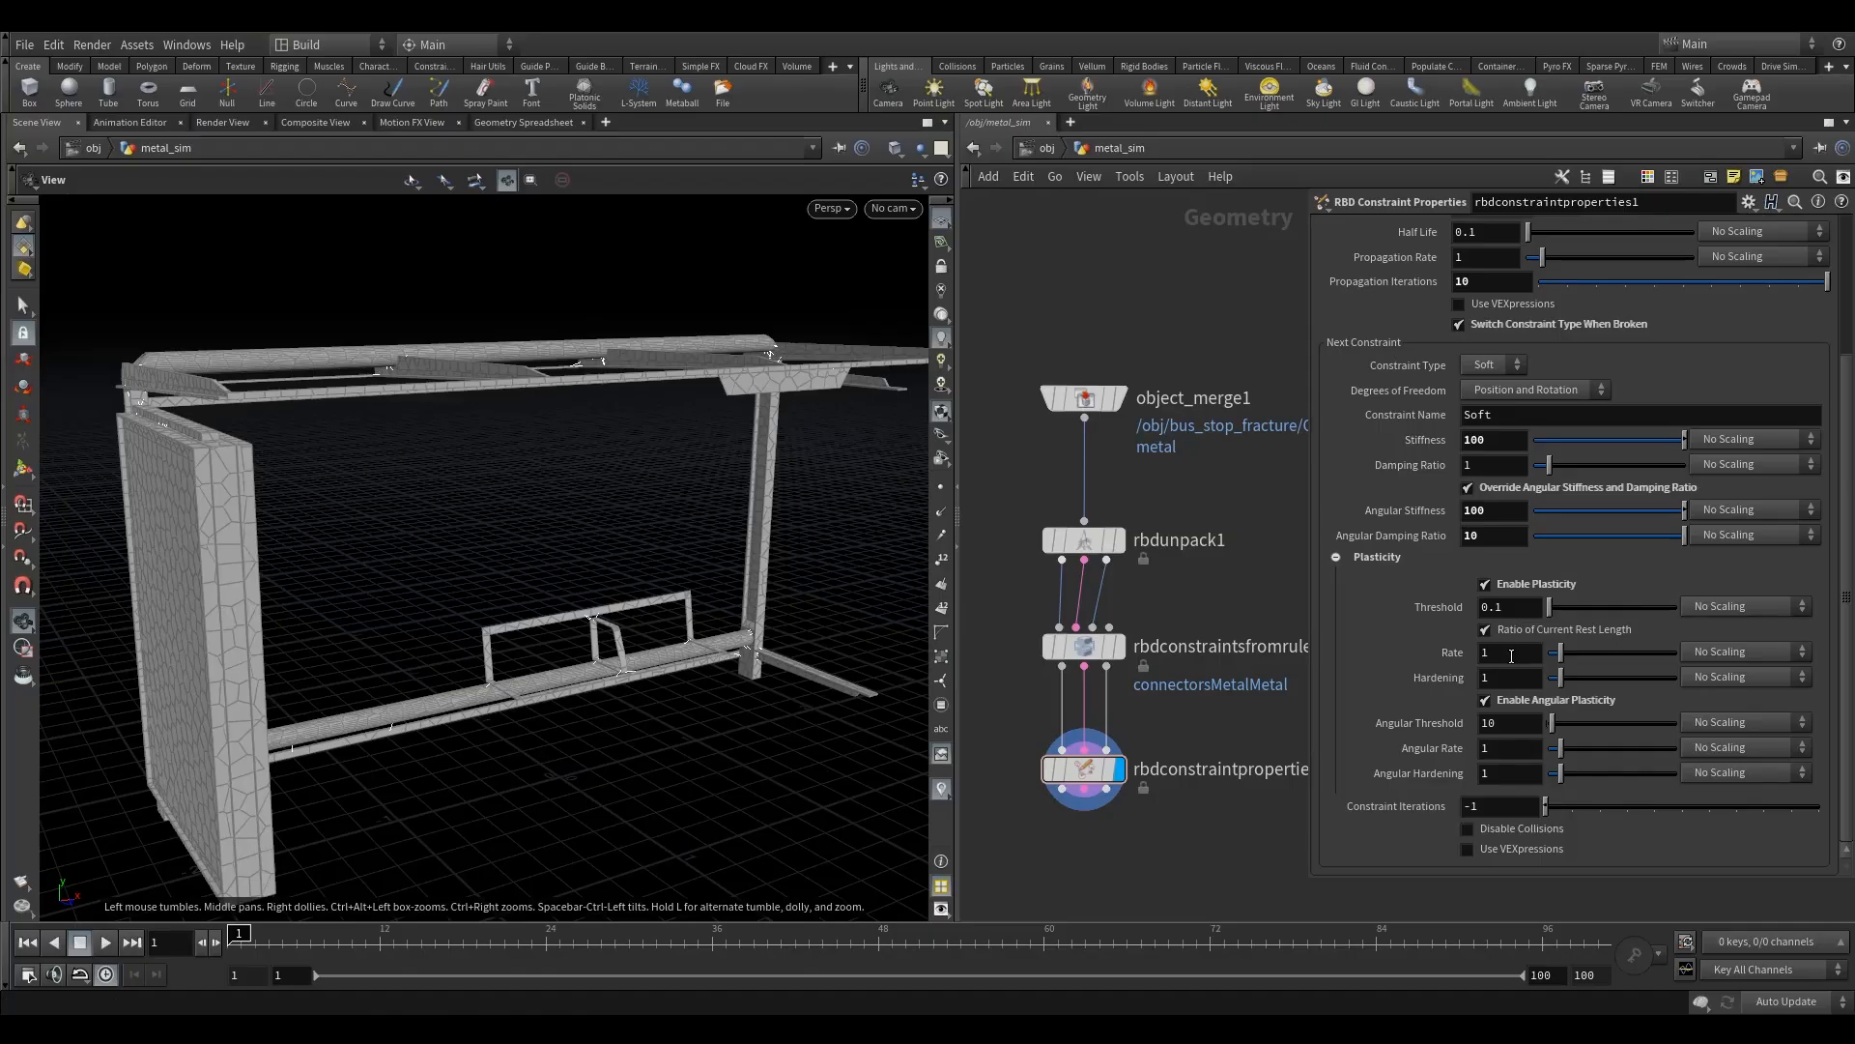
- Set the soft constraint's plasticity Rate, Hardening, Angular Rate and Angular Hardening each to 10
left_click(1503, 682)
left_click(1510, 655)
type("0")
left_click(1503, 751)
type("0")
left_click(1504, 777)
type("0")
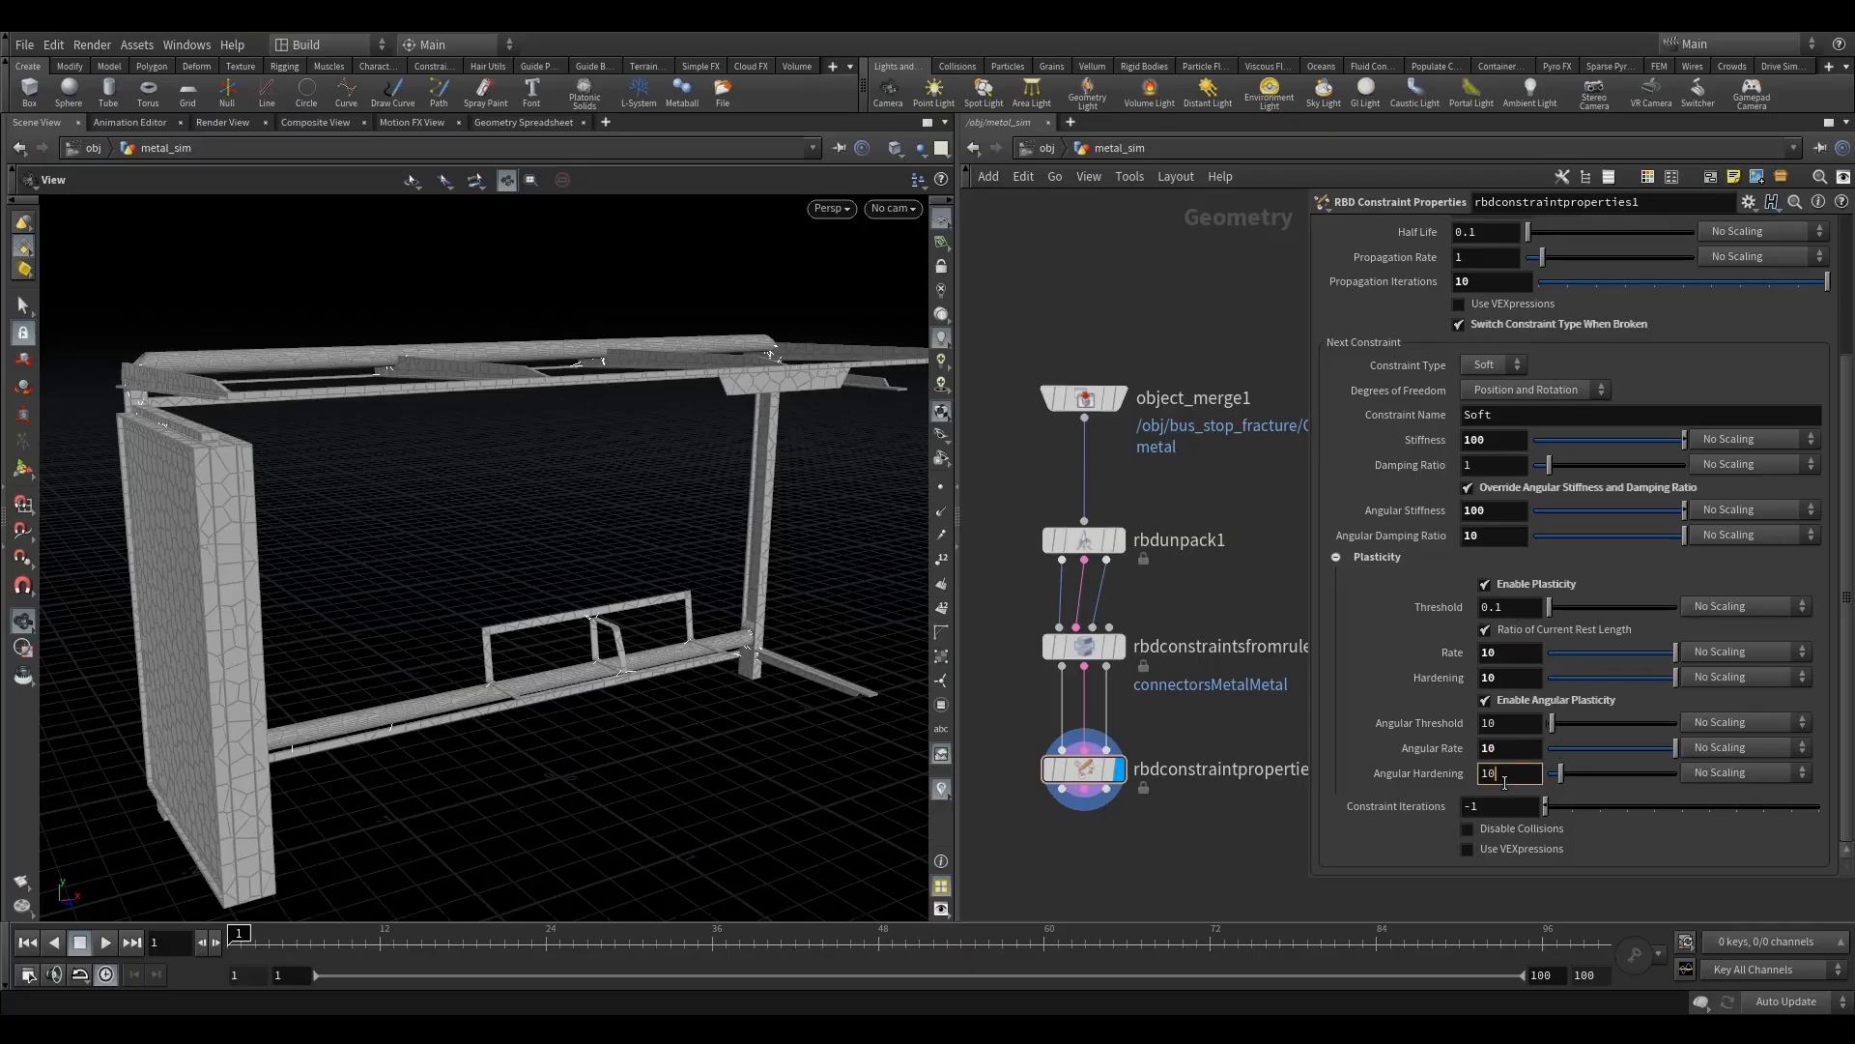
- Set the soft constraint's plasticity Threshold to 0.05 and its Angular Threshold to 1
key("Return")
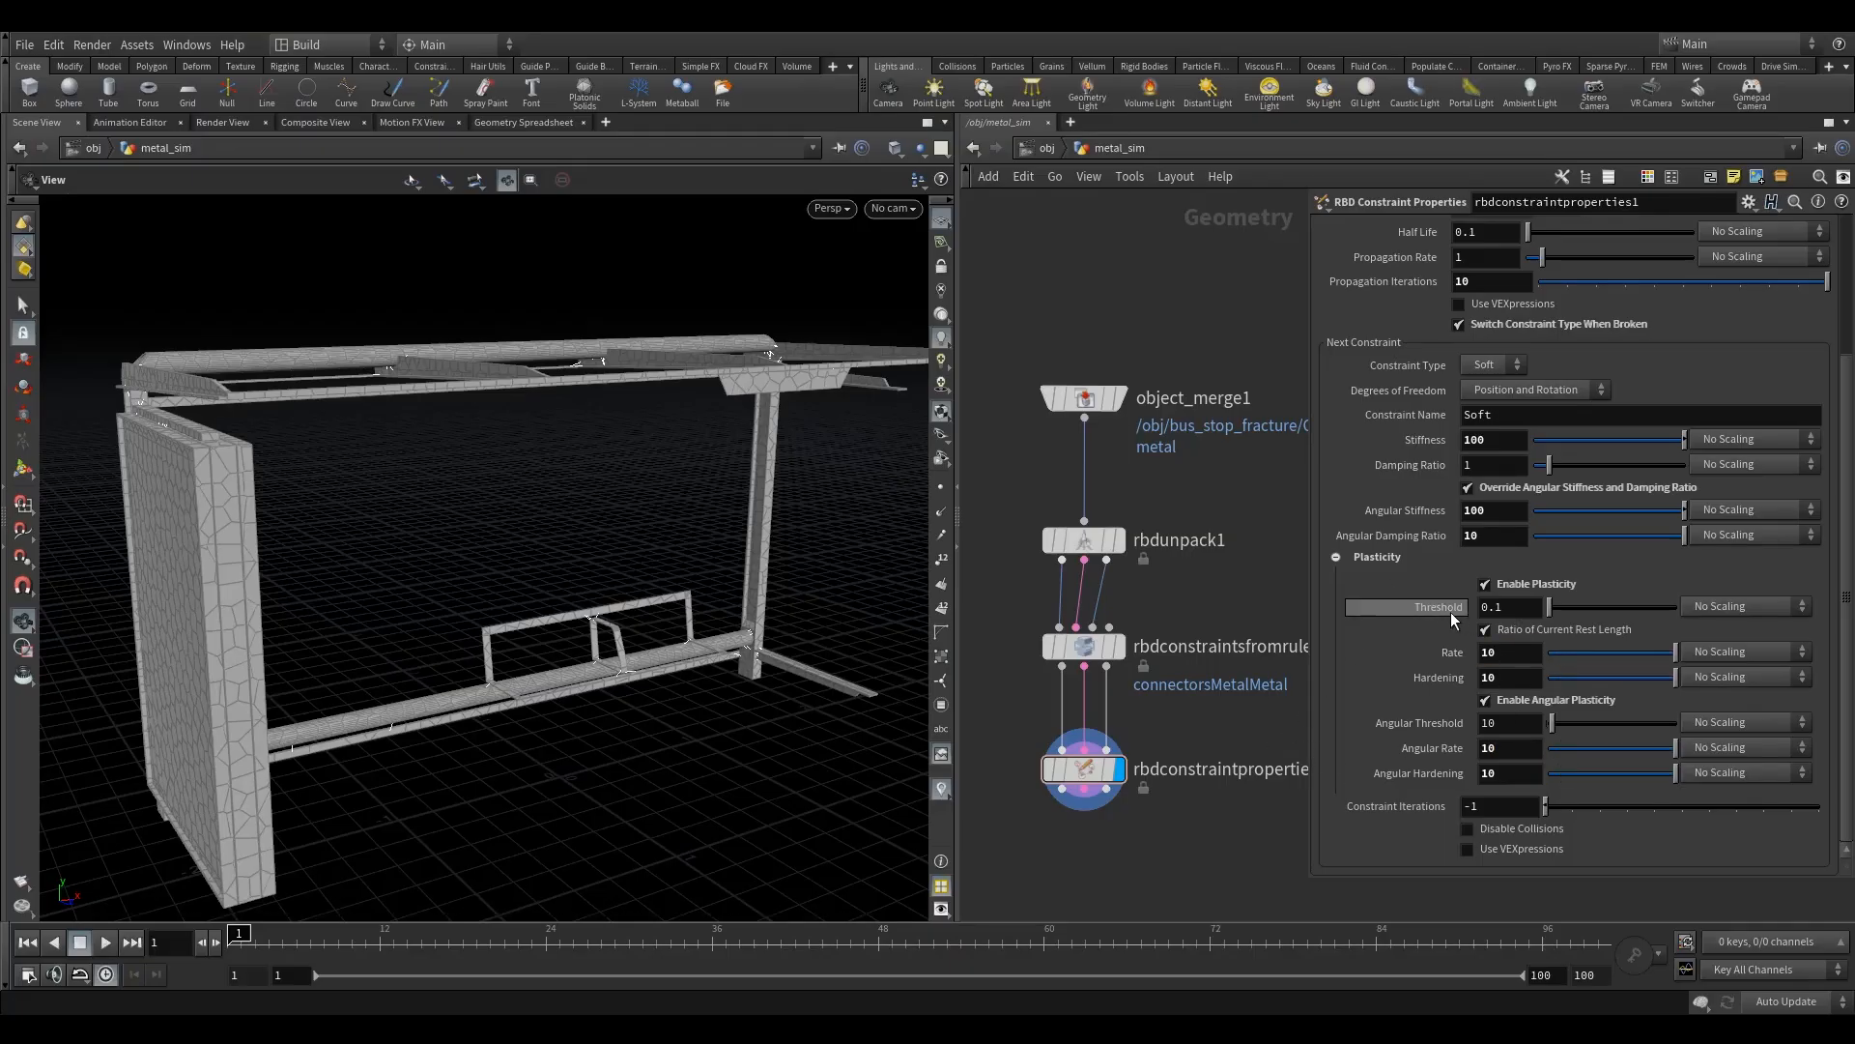
double_click(1531, 616)
type("05")
left_click(1537, 722)
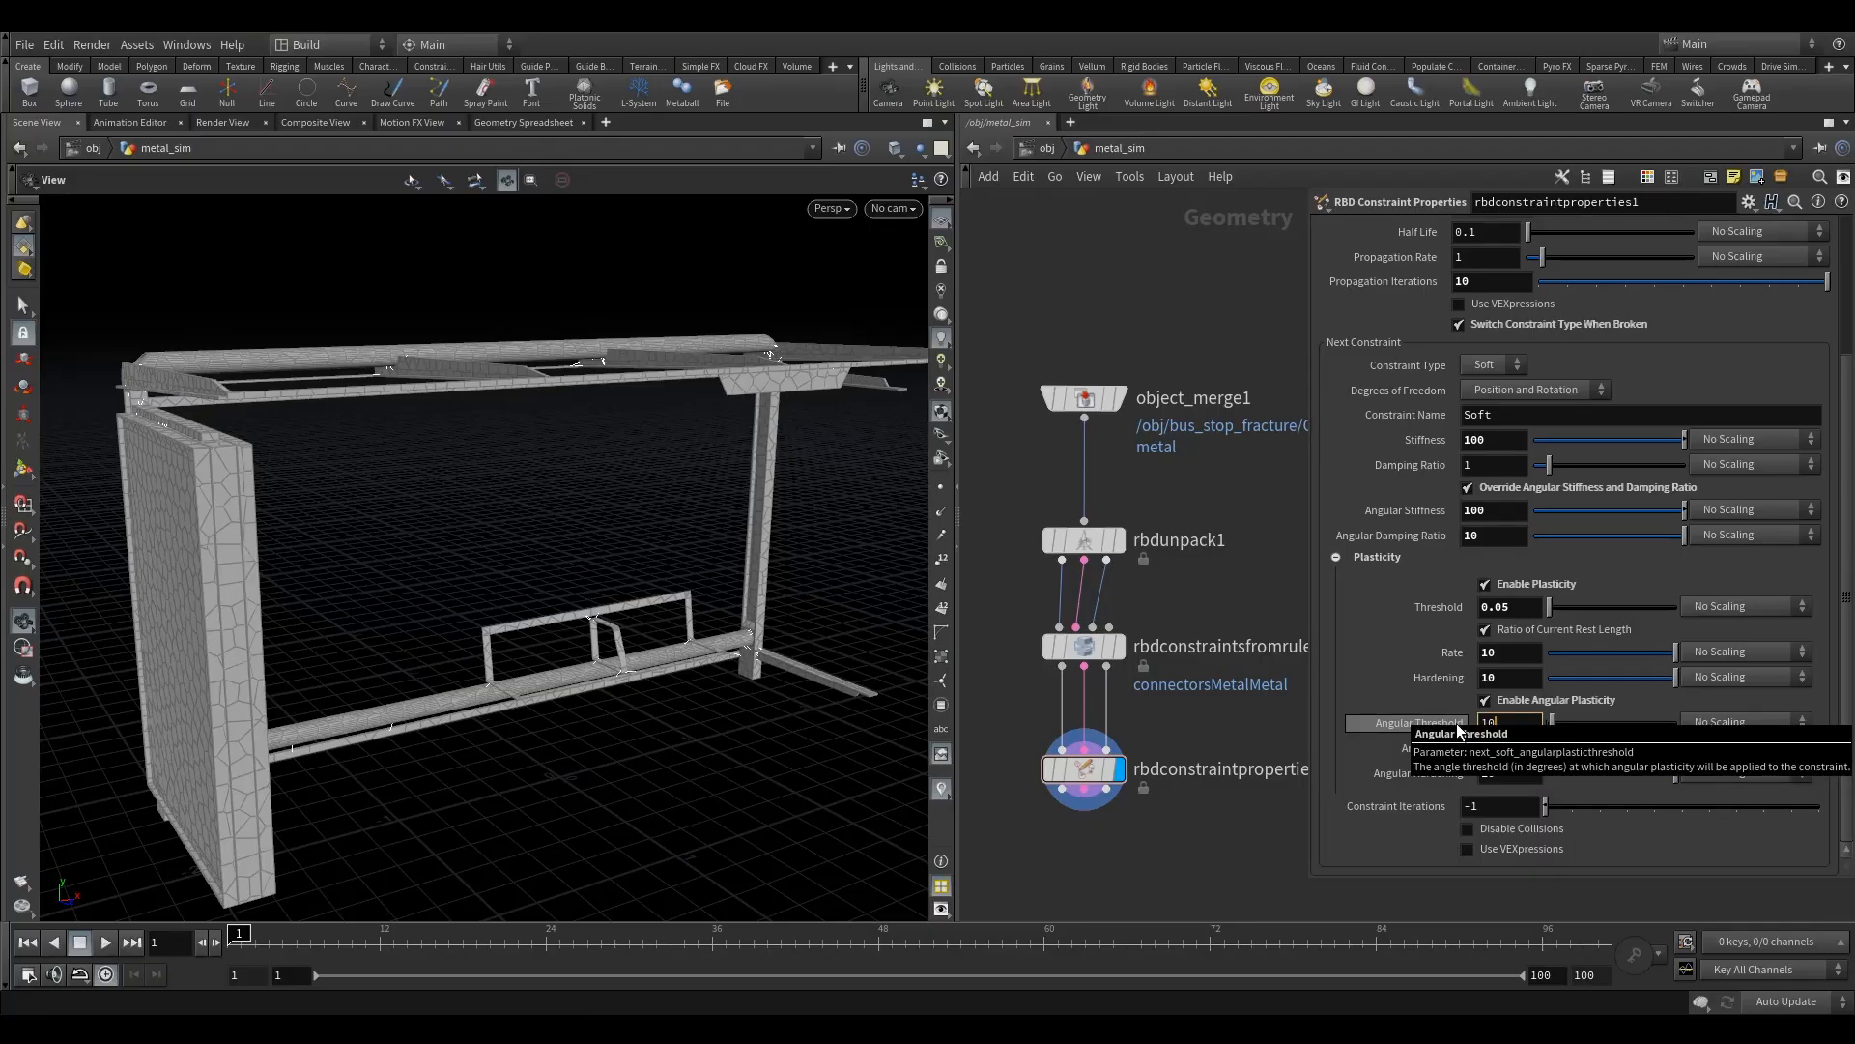
key("BackSpace")
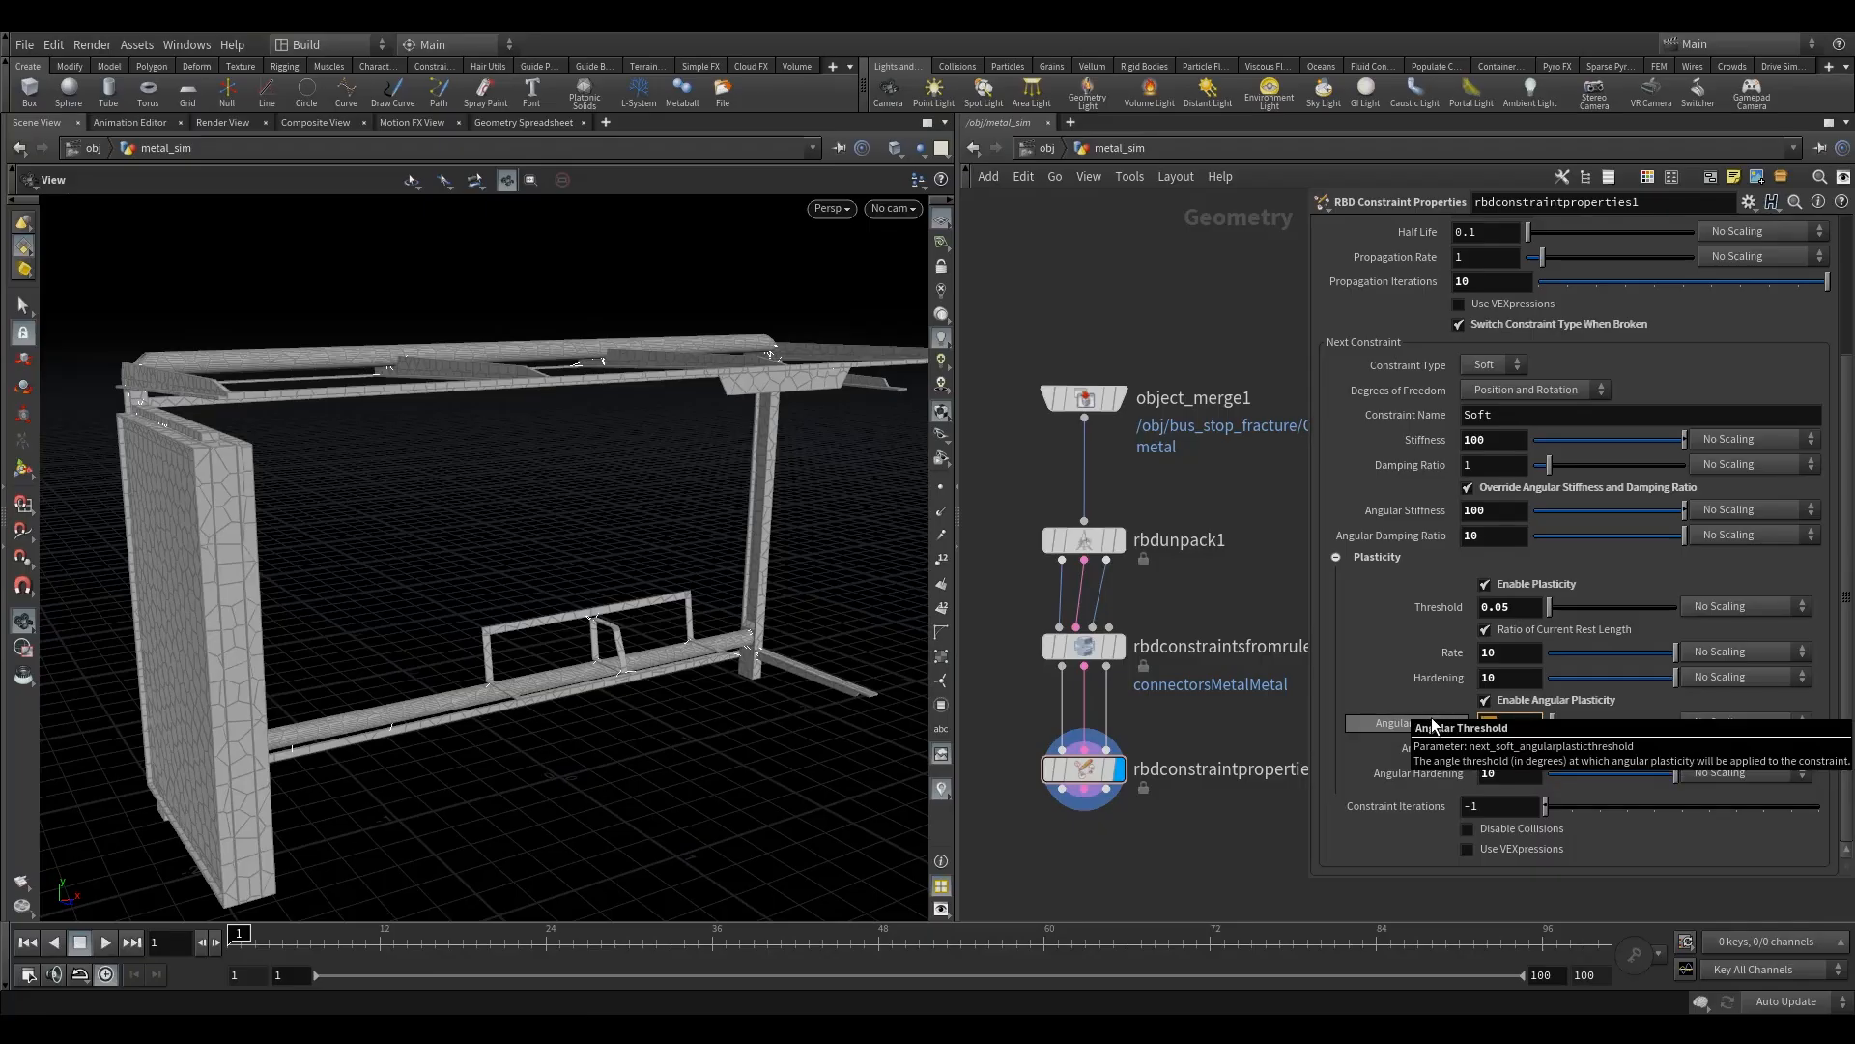
key("Return")
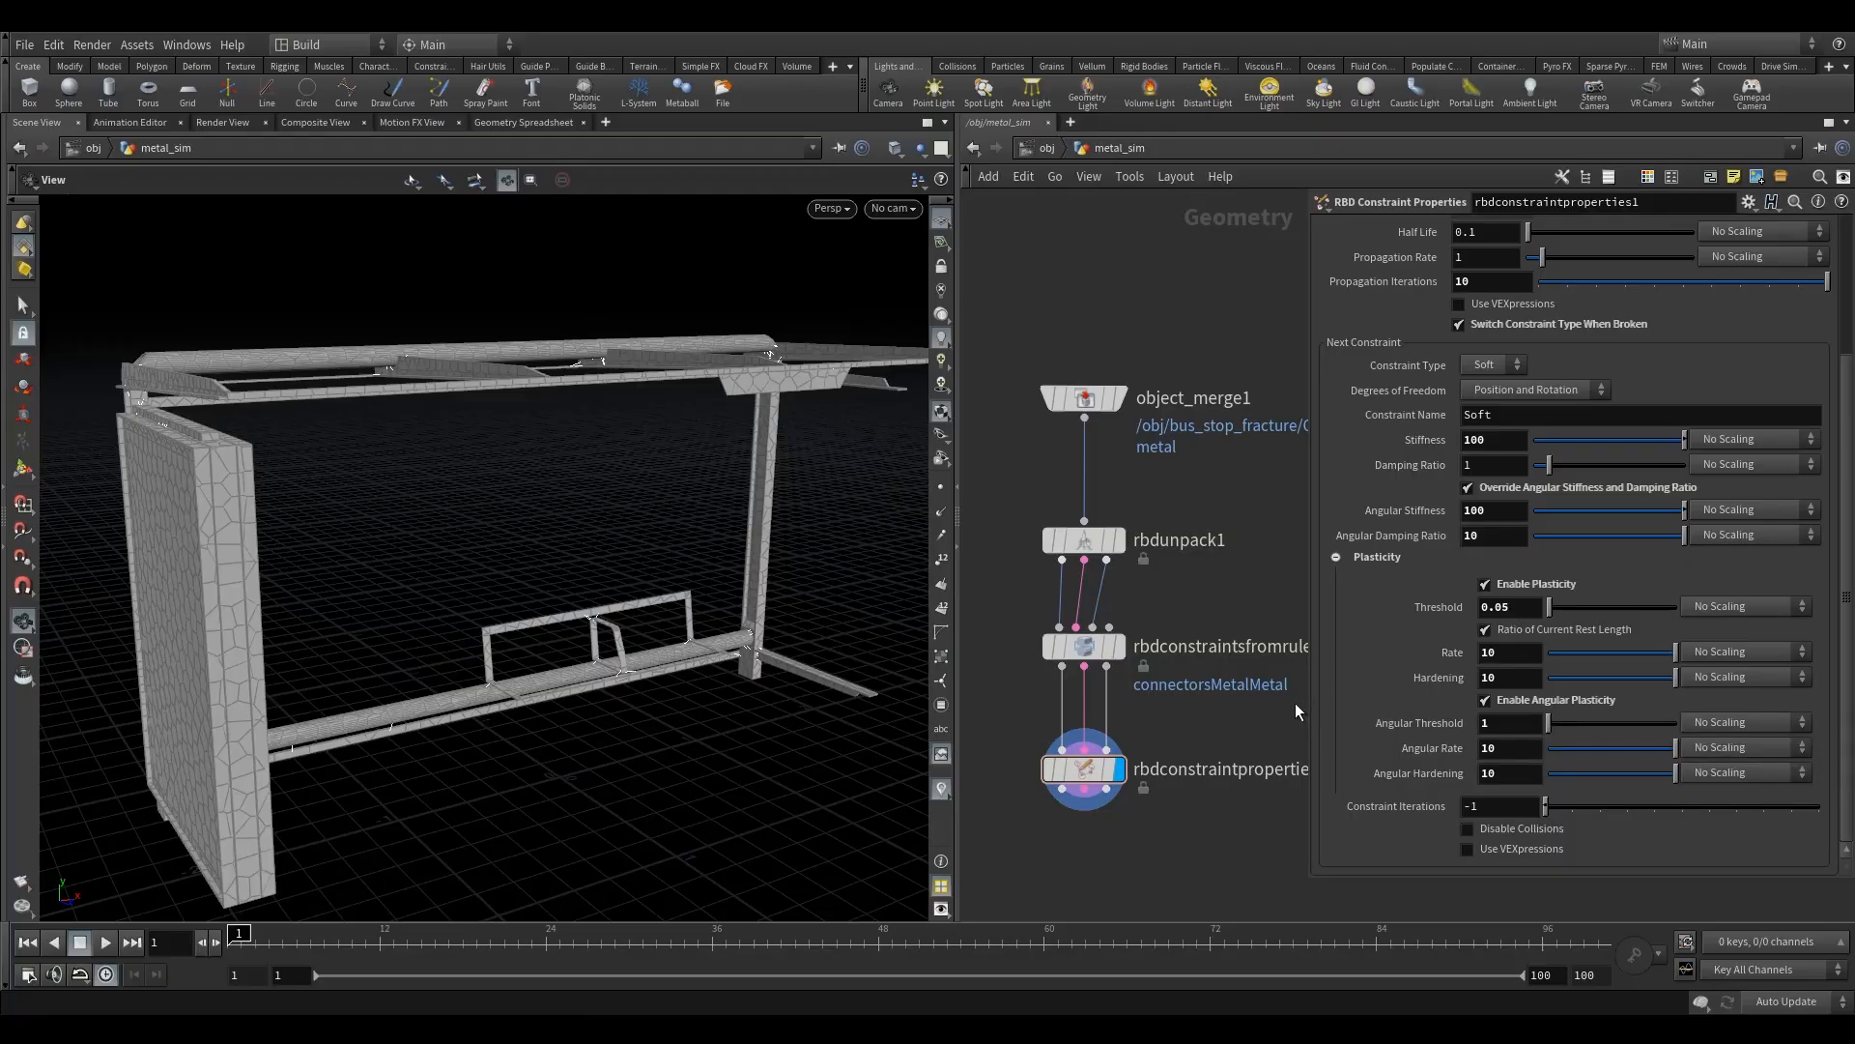
- Tidy the network by moving the RBD Constraints from Rules and RBD Constraint Properties nodes up beneath the RBD Unpack node
scroll(1672, 706, "up", 1)
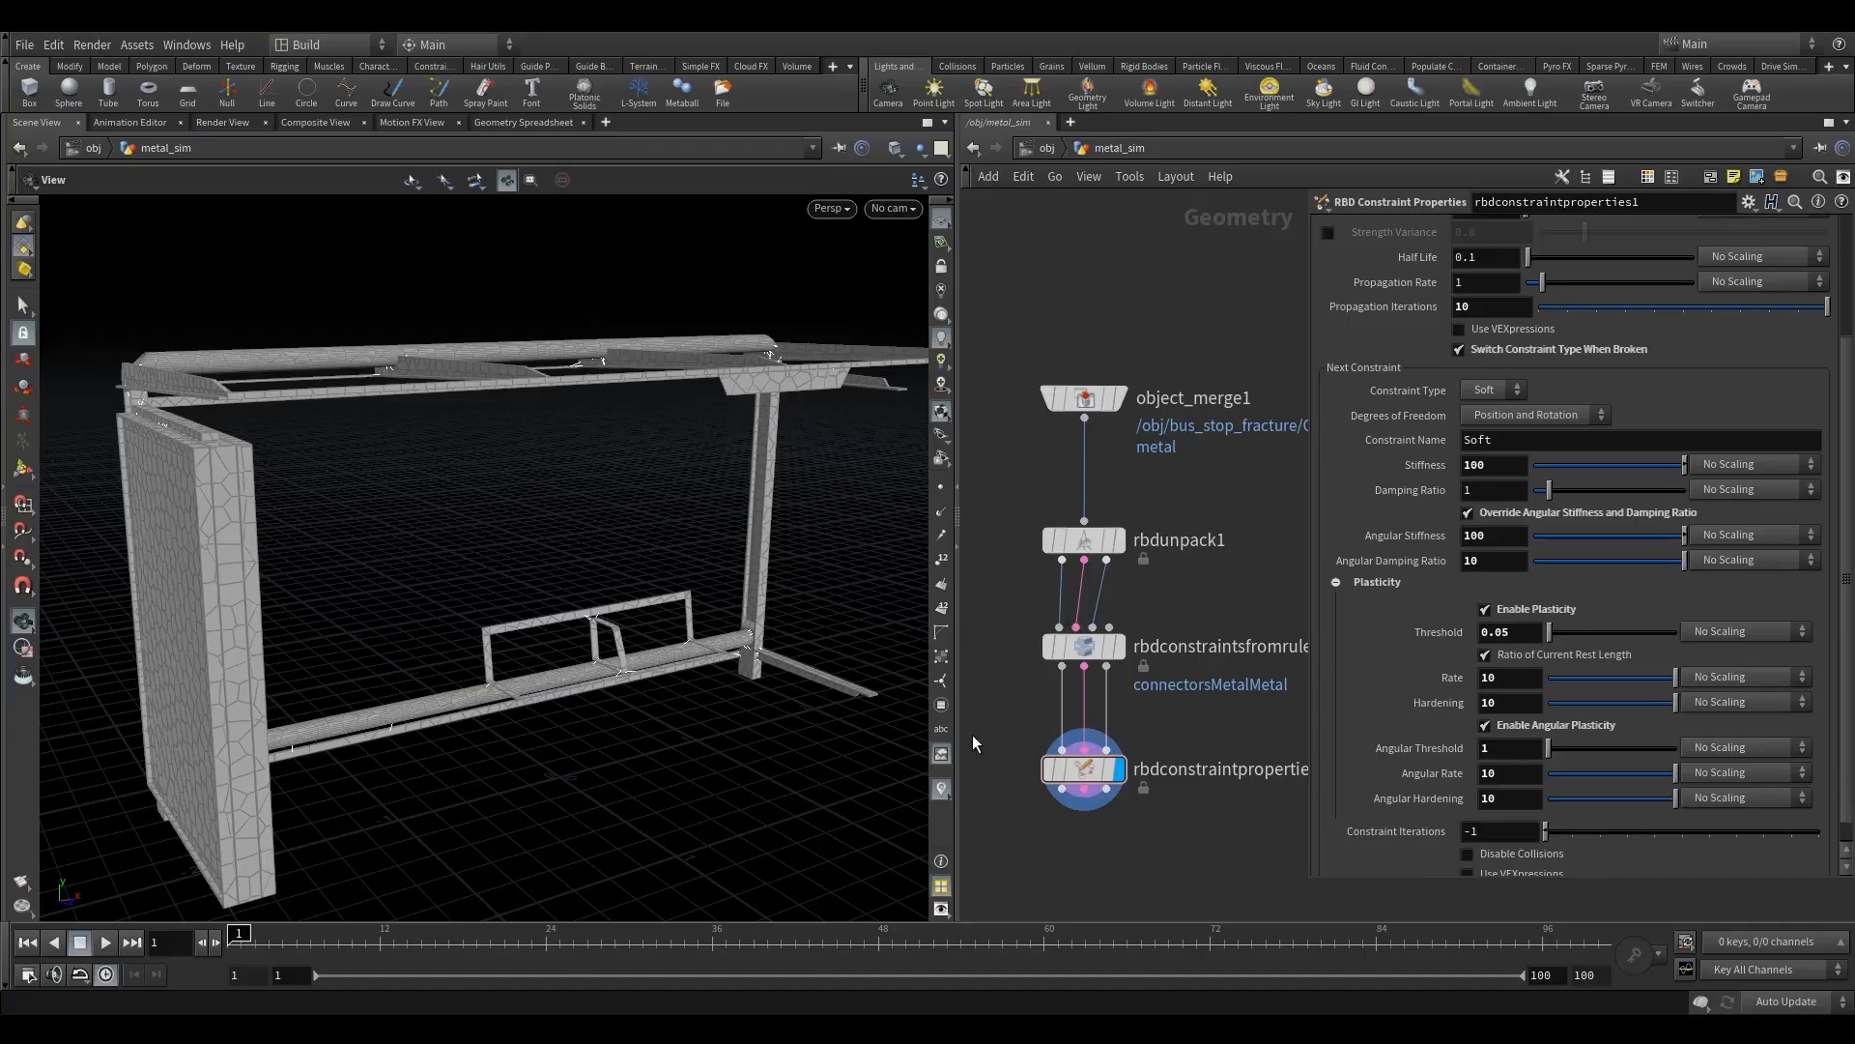
left_click_drag(1092, 776, 1093, 834)
middle_click_drag(1179, 754, 1122, 686)
scroll(1122, 686, "down", 2)
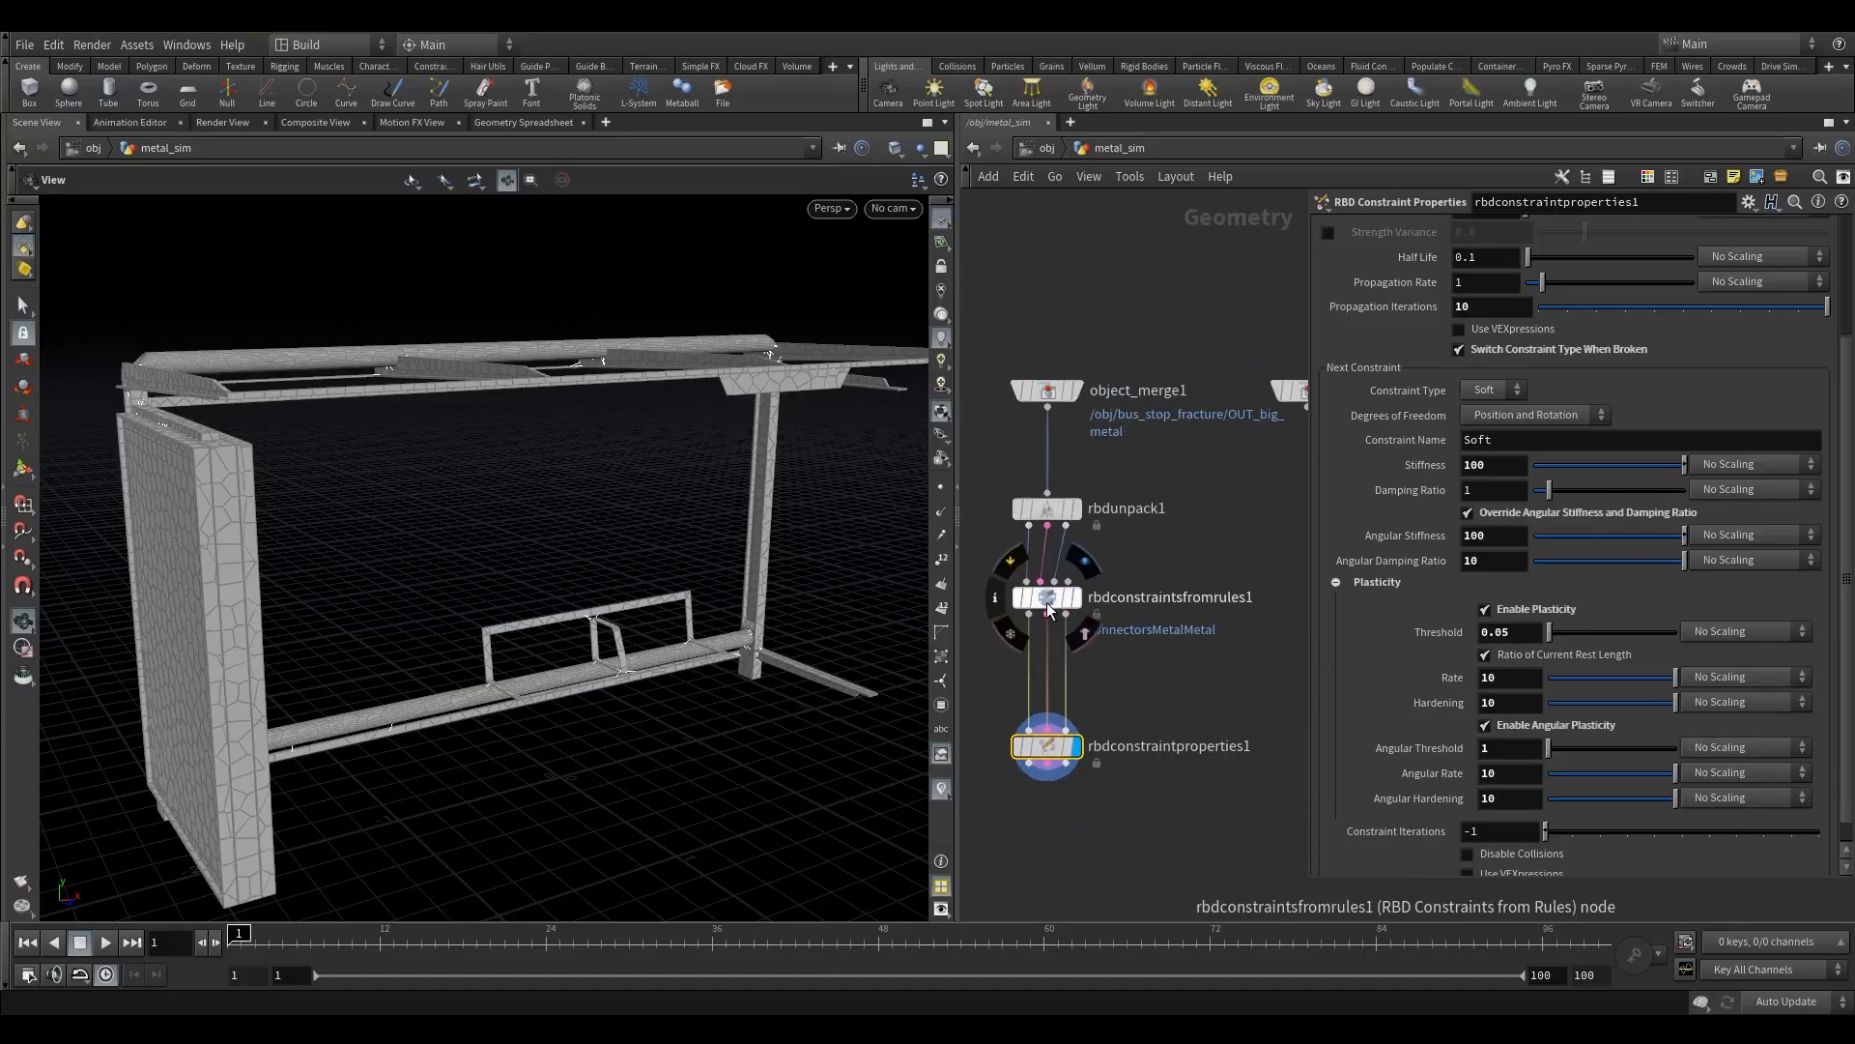
left_click_drag(1046, 599, 1047, 583)
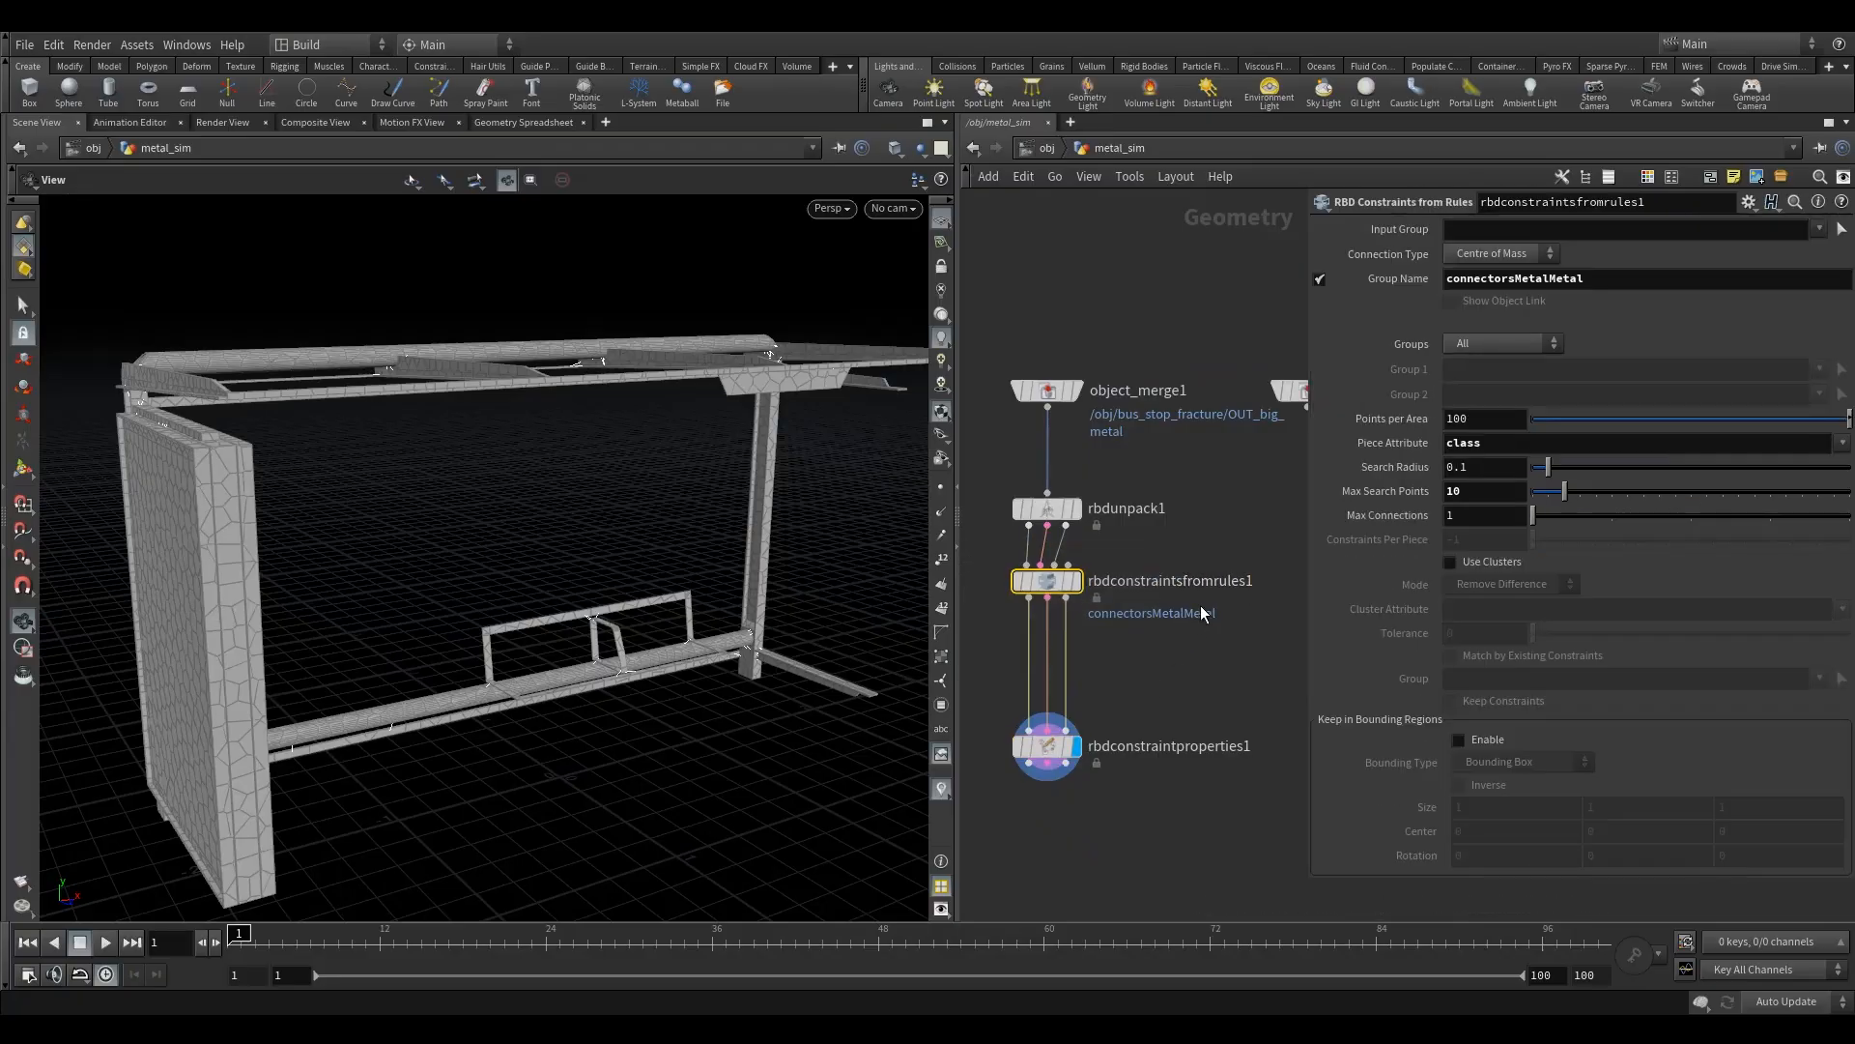
left_click(1034, 754)
left_click_drag(1032, 758, 1032, 731)
- Rename the constraint properties node as rbdconstraintproperties1_all and place it closer beneath the constraints from rules node
double_click(1244, 717)
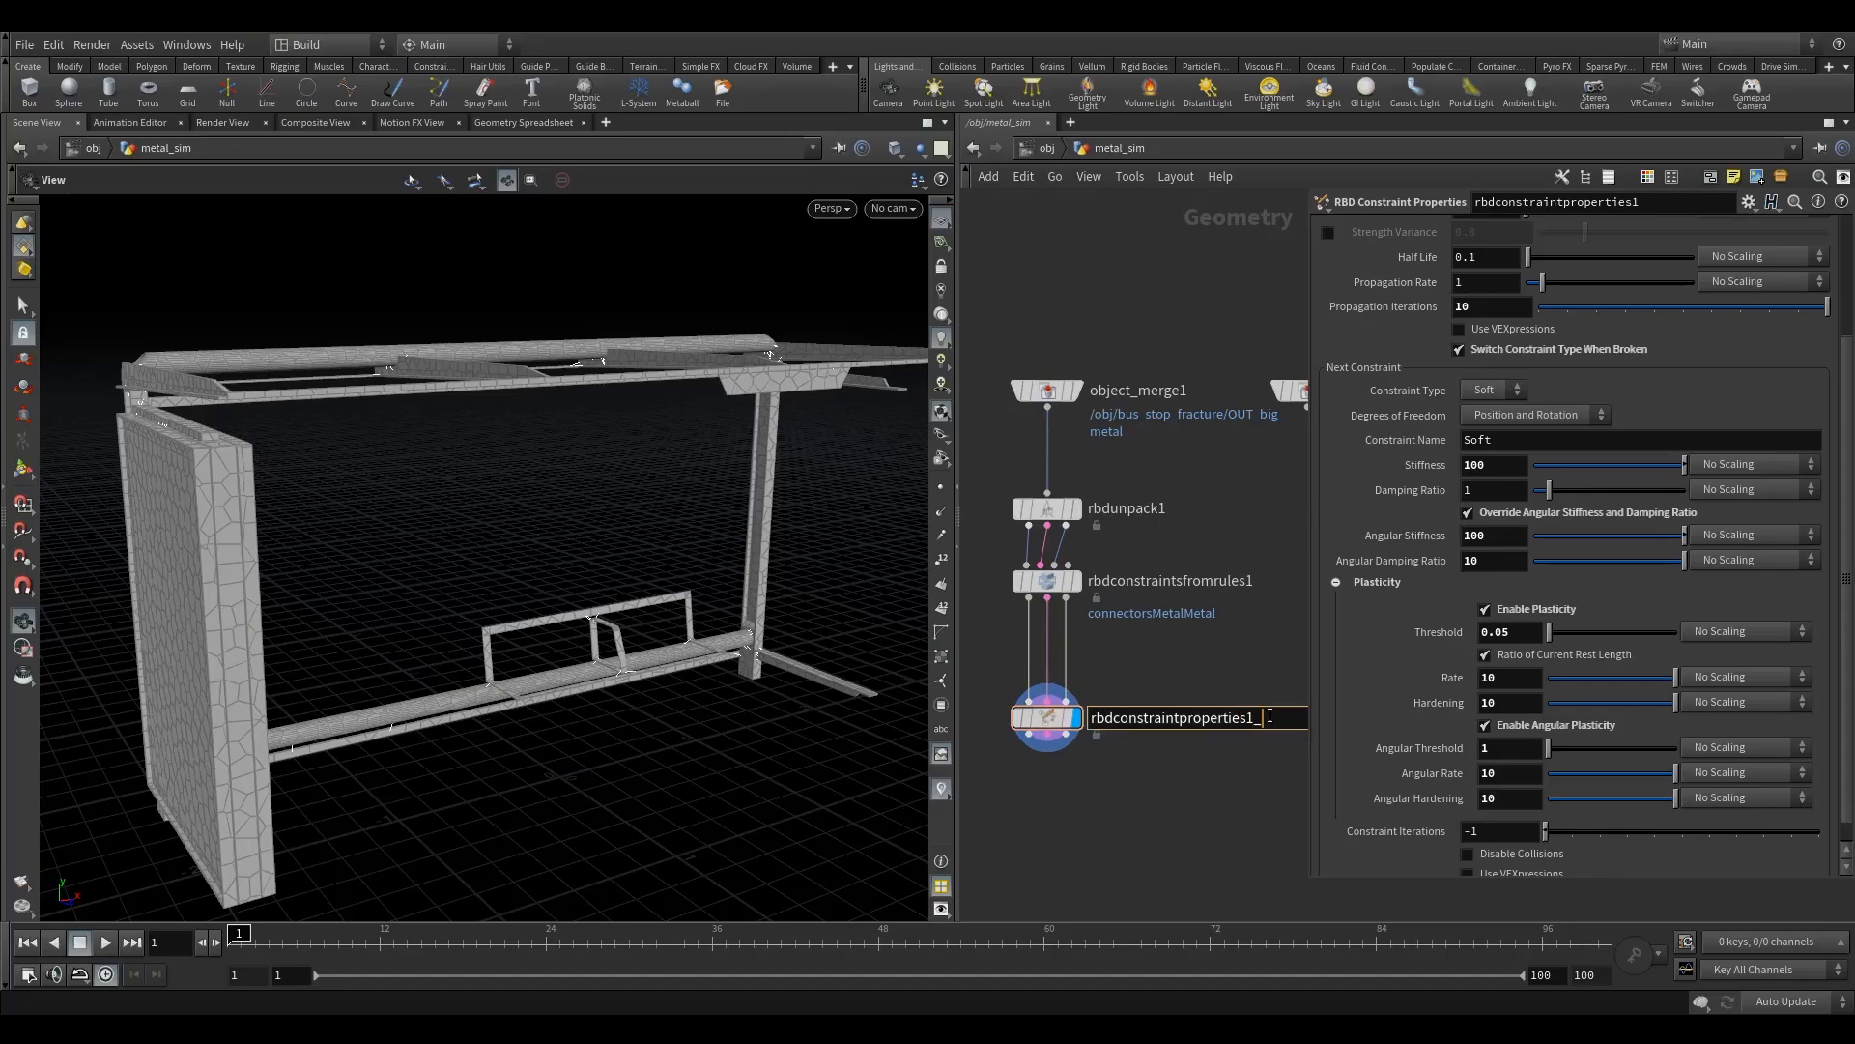
type("_all")
key("Return")
scroll(1181, 745, "down", 3)
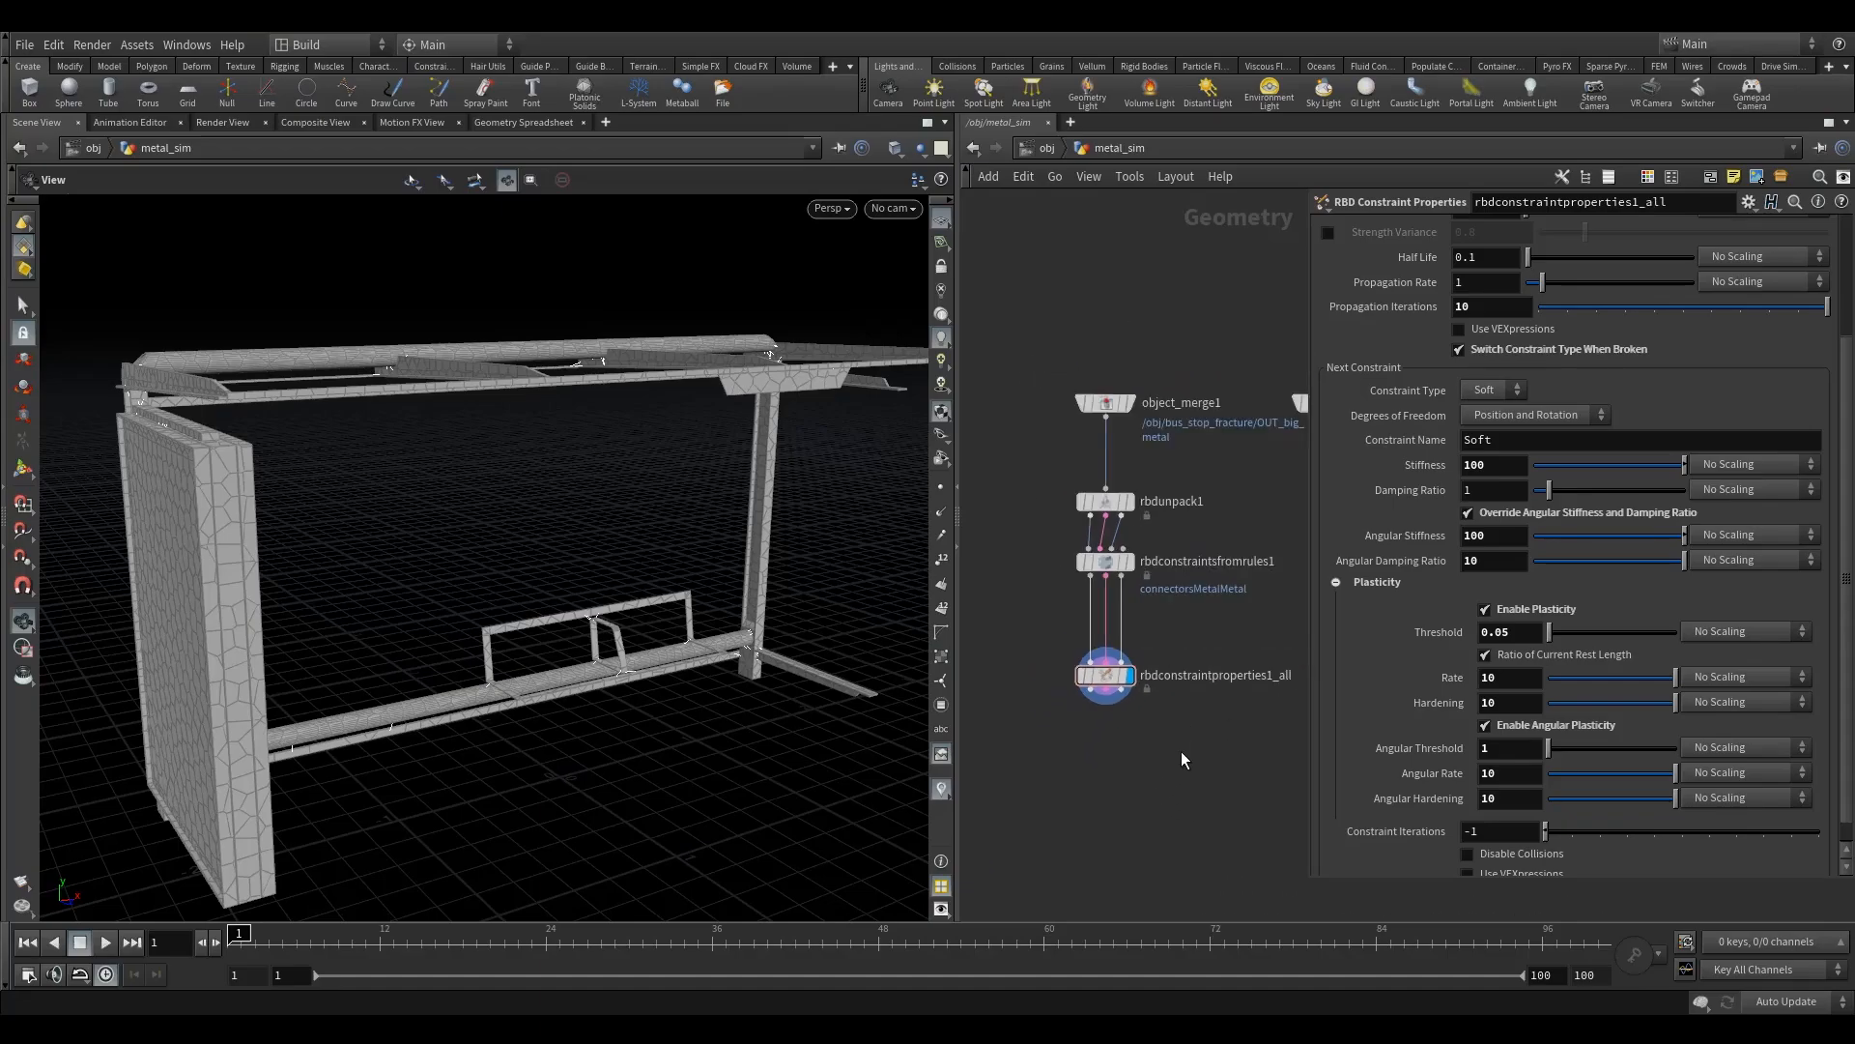
left_click_drag(1049, 654, 1048, 616)
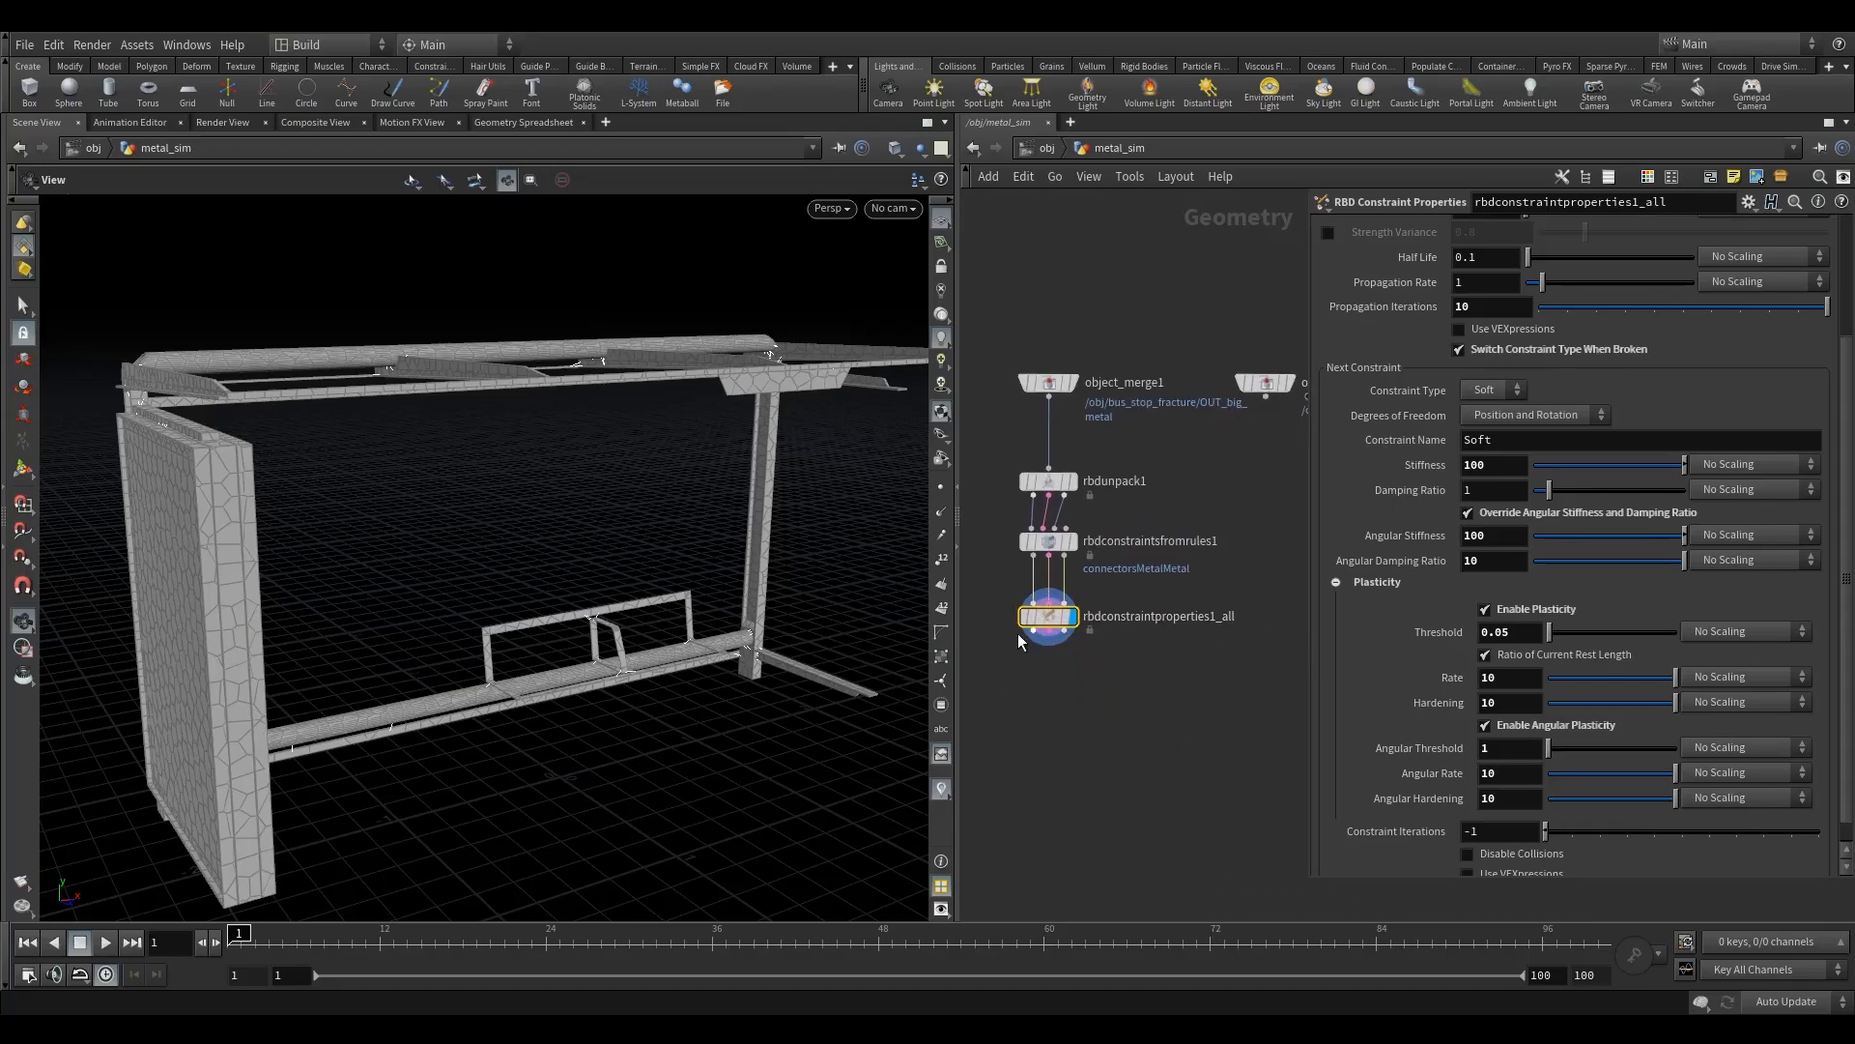
scroll(1089, 751, "down", 2)
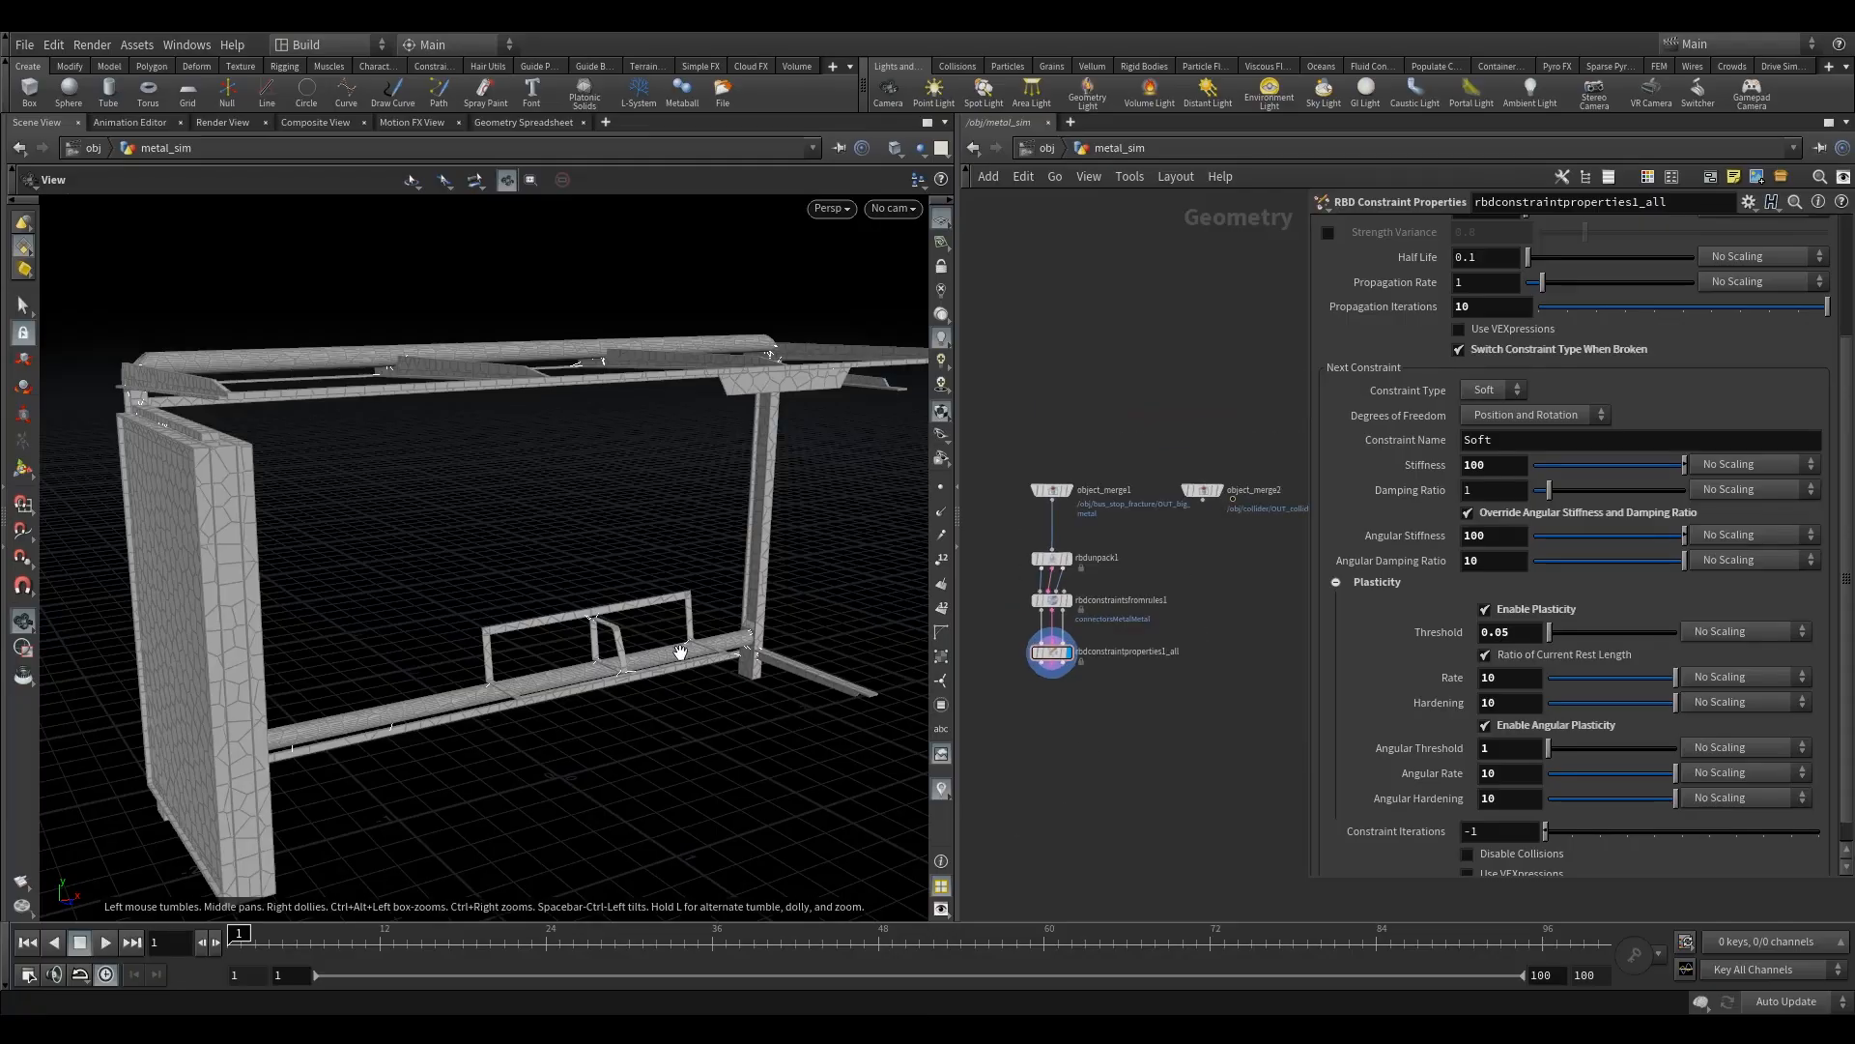
left_click_drag(681, 652, 581, 670)
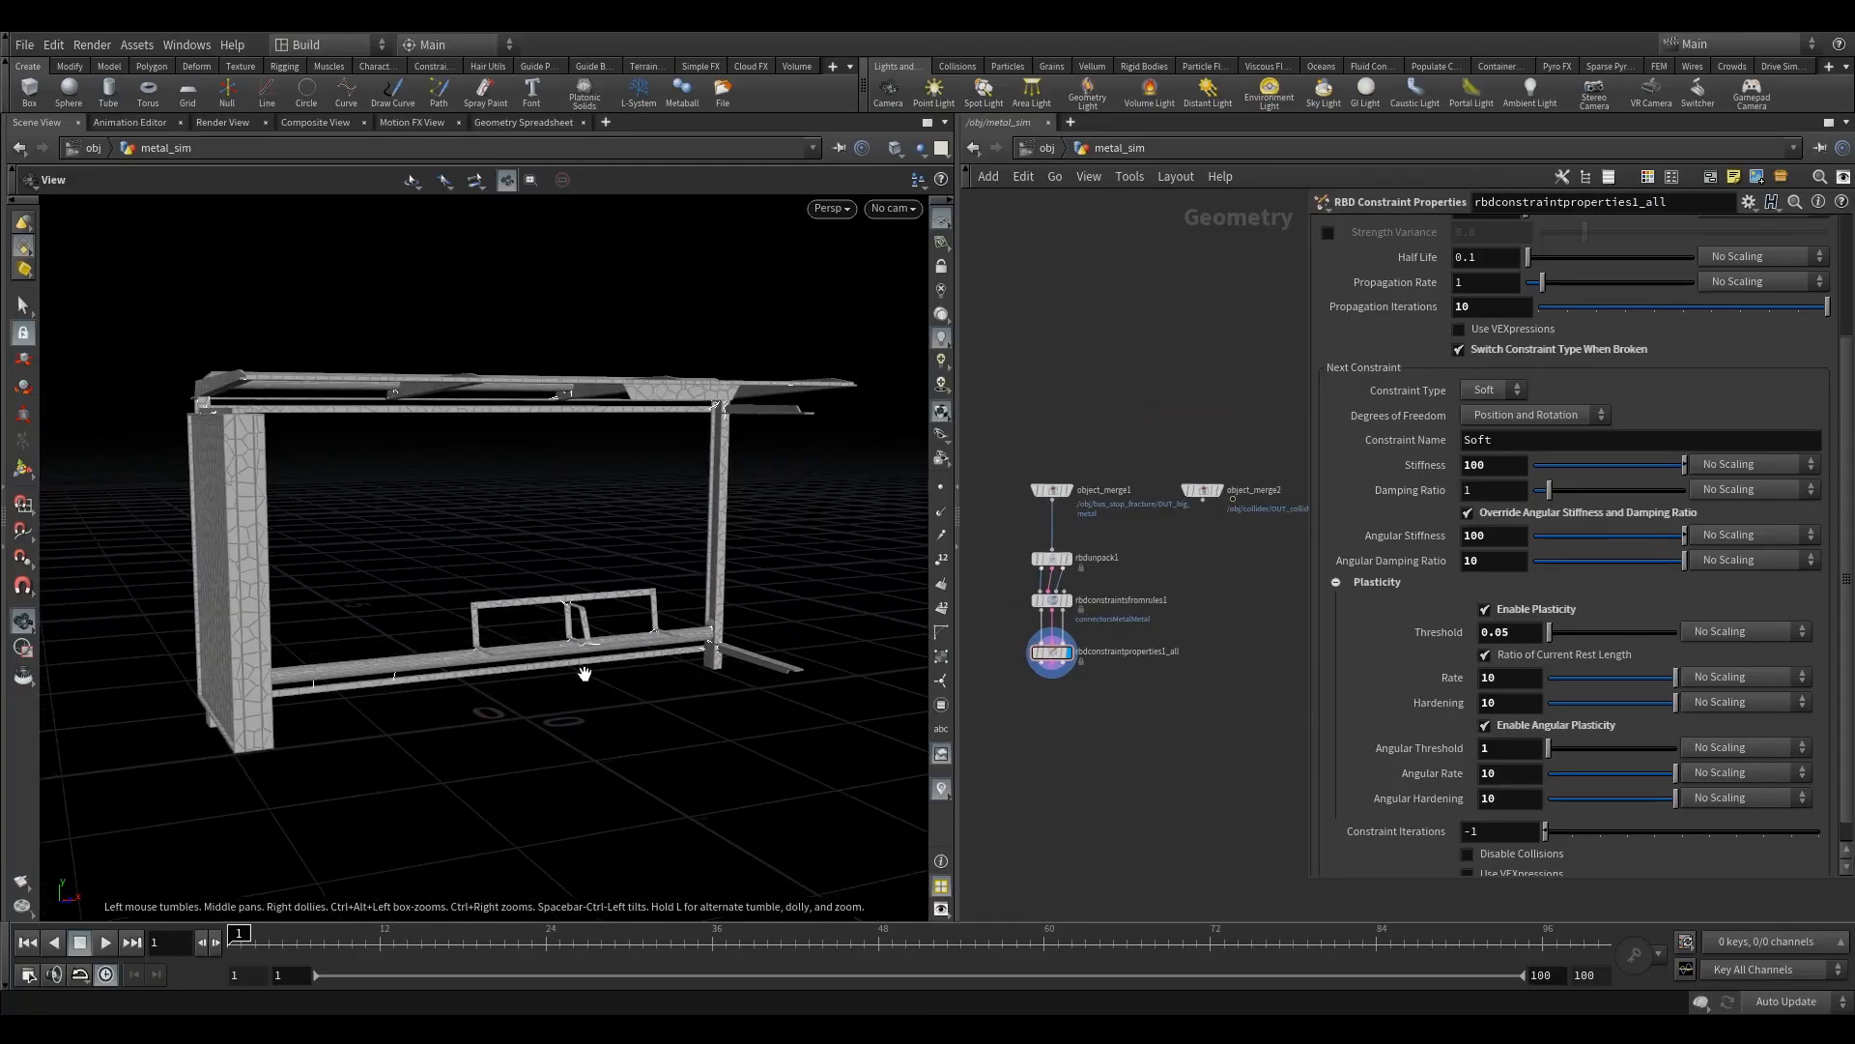